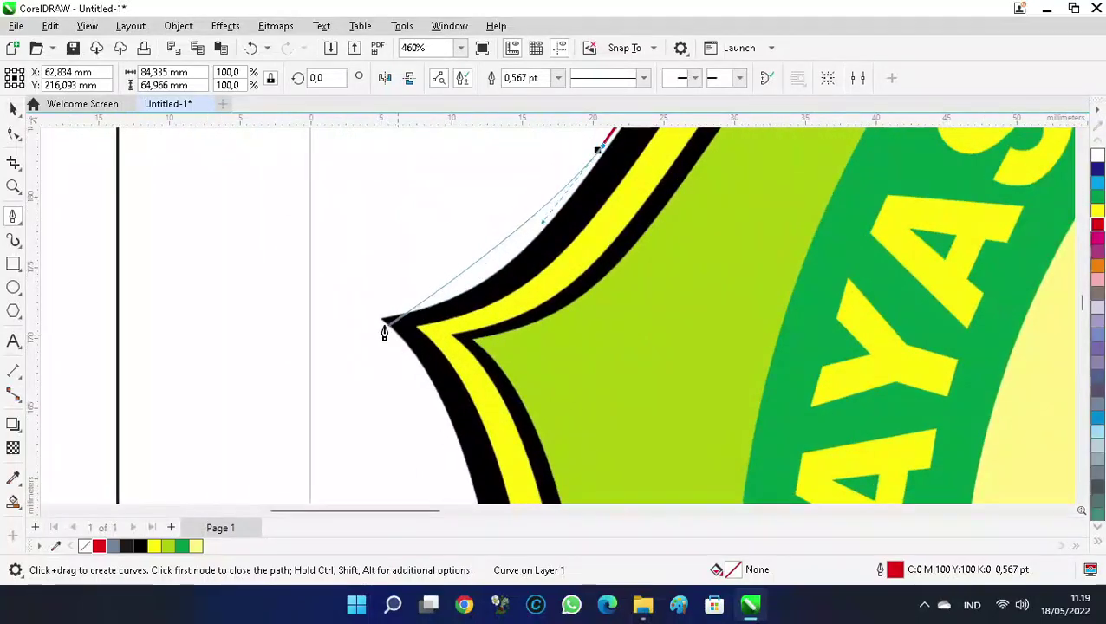
# Trace the logo's outer border with the Pen tool around its left tip and down the left side
pyautogui.click(381, 319)
pyautogui.moveTo(262, 329); pyautogui.dragTo(265, 330)
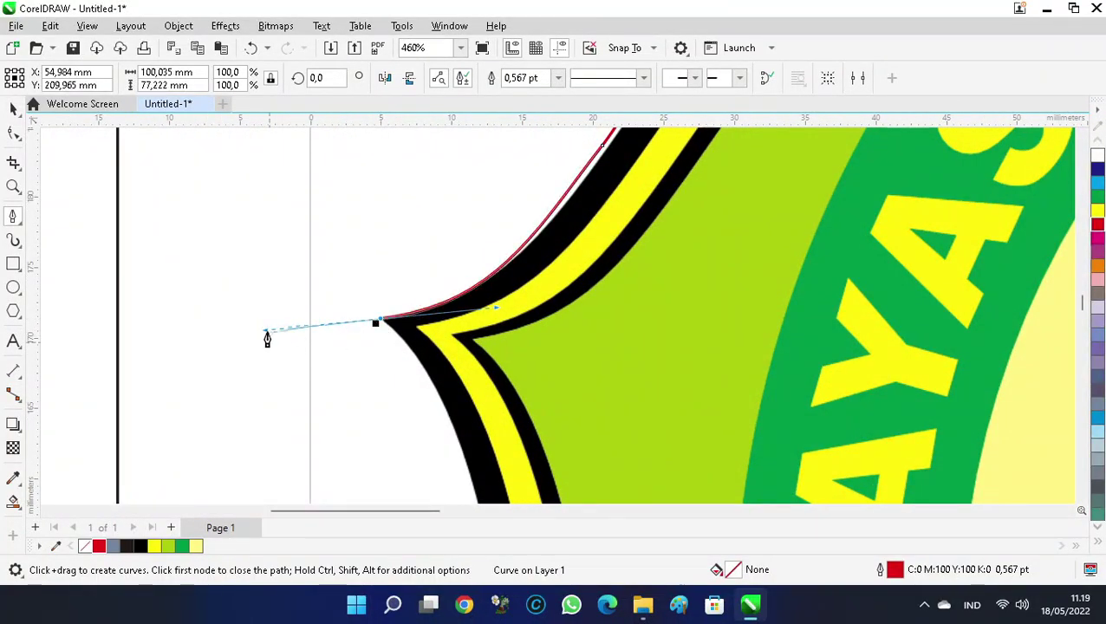
pyautogui.scroll(-4, 400, 345)
pyautogui.scroll(2, 394, 399)
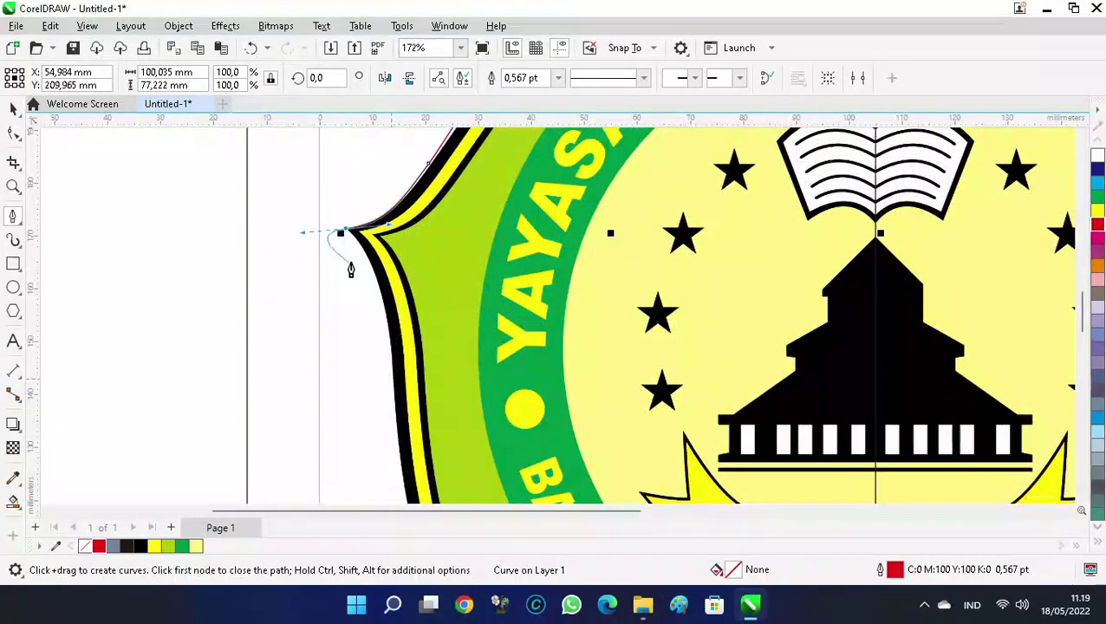
pyautogui.moveTo(392, 366); pyautogui.dragTo(397, 464)
pyautogui.scroll(-4, 332, 248)
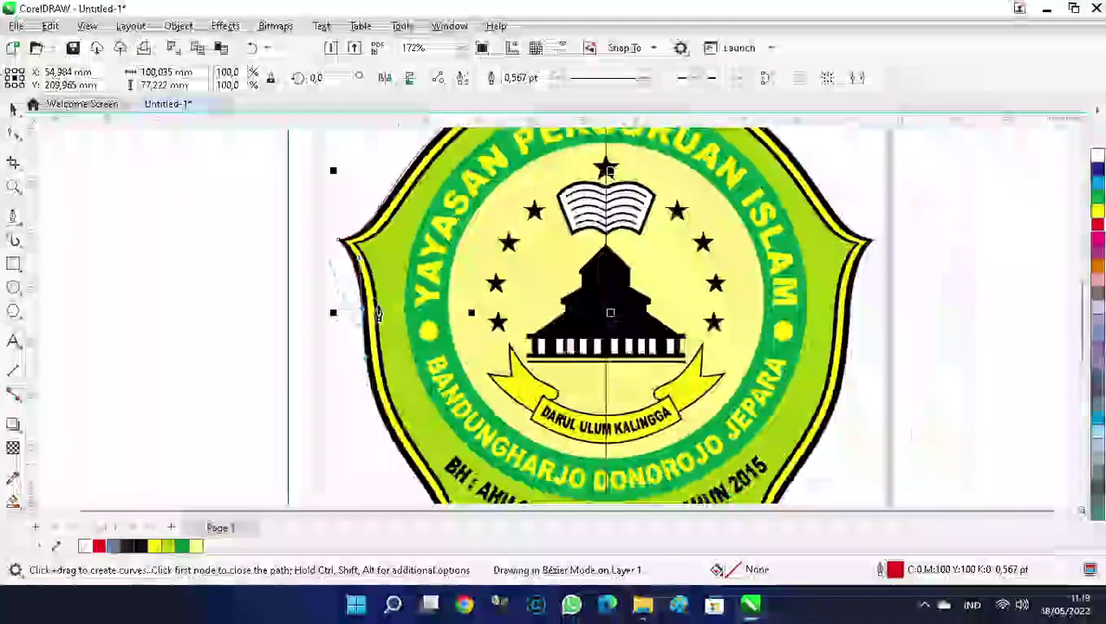
pyautogui.scroll(3, 370, 404)
pyautogui.moveTo(398, 403)
pyautogui.mouseDown()
pyautogui.moveTo(438, 468)
pyautogui.moveTo(425, 495)
pyautogui.moveTo(437, 483)
pyautogui.moveTo(425, 450)
pyautogui.moveTo(414, 461)
pyautogui.mouseUp()
# Continue tracing around the lower-left tip and along the bottom edge, ending the half outline at the logo's vertical centre line
pyautogui.scroll(-2, 438, 468)
pyautogui.scroll(3, 373, 372)
pyautogui.scroll(-2, 413, 461)
pyautogui.scroll(2, 439, 428)
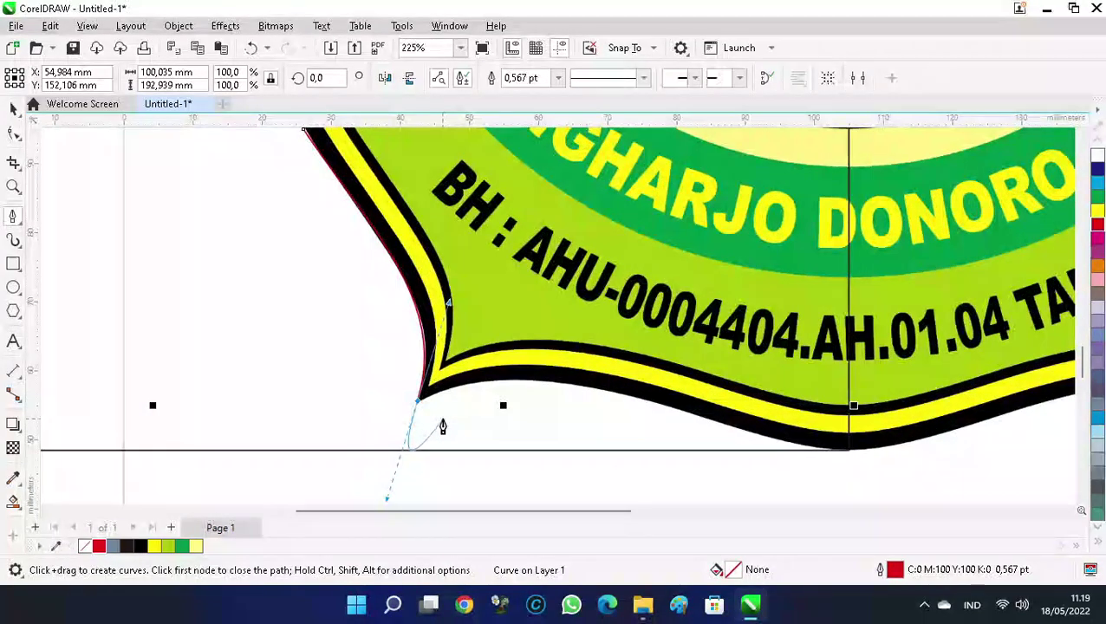
pyautogui.moveTo(578, 385); pyautogui.dragTo(670, 410)
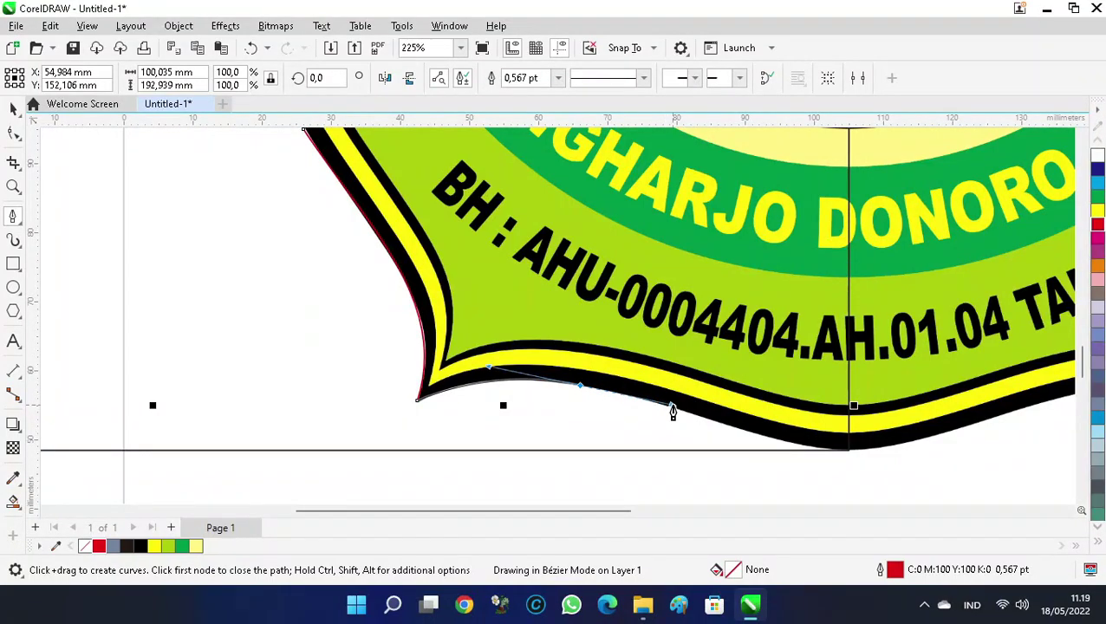
pyautogui.click(740, 429)
pyautogui.moveTo(849, 450)
pyautogui.mouseDown()
pyautogui.moveTo(913, 450)
pyautogui.moveTo(864, 461)
pyautogui.moveTo(853, 452)
pyautogui.mouseUp()
pyautogui.scroll(-3, 335, 431)
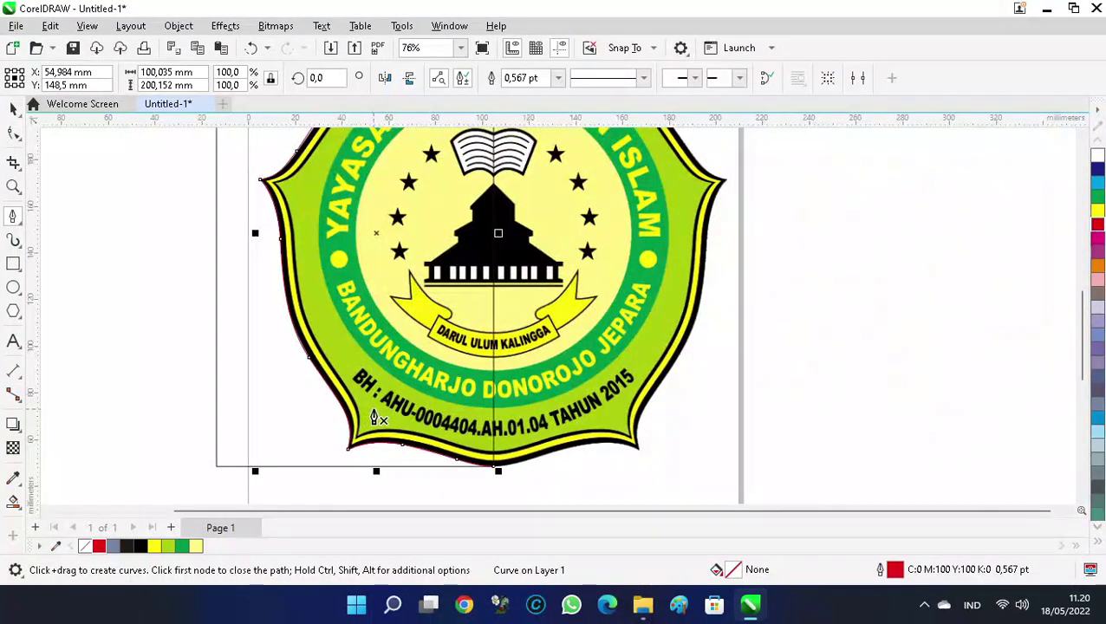
pyautogui.scroll(-1, 386, 416)
pyautogui.press('space')
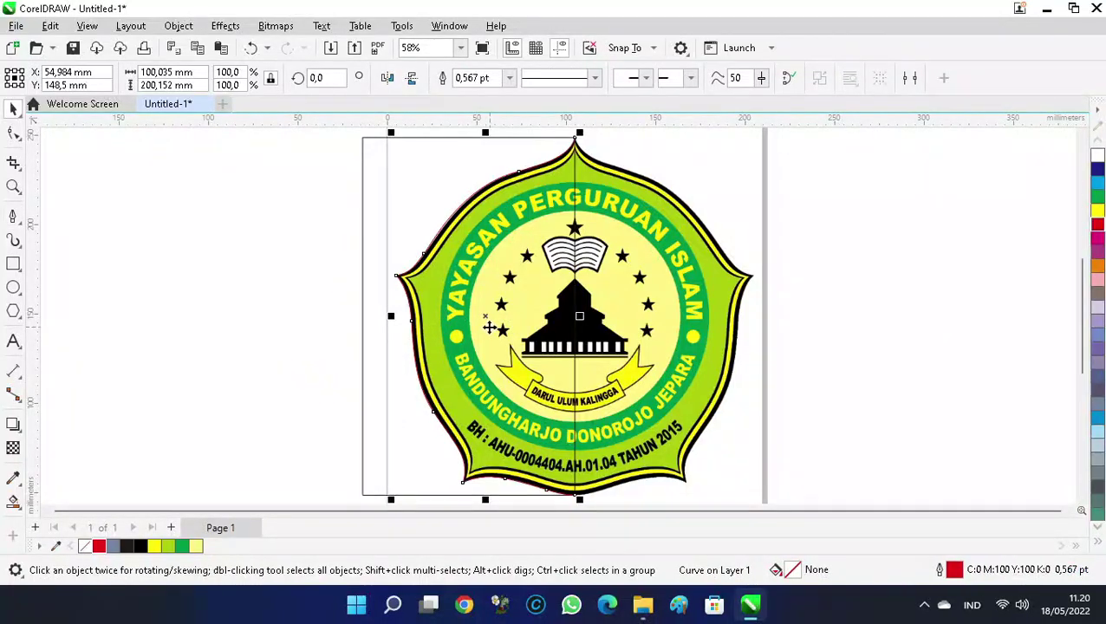
# Duplicate the traced half outline outside the page, mirror one copy horizontally and butt both halves together at the centre
pyautogui.moveTo(864, 330); pyautogui.dragTo(852, 330)
pyautogui.scroll(-2, 299, 303)
pyautogui.scroll(1, 854, 319)
pyautogui.click(659, 316)
pyautogui.click(503, 320)
pyautogui.moveTo(504, 319); pyautogui.dragTo(843, 320)
pyautogui.click(387, 78)
pyautogui.moveTo(780, 163); pyautogui.dragTo(579, 153)
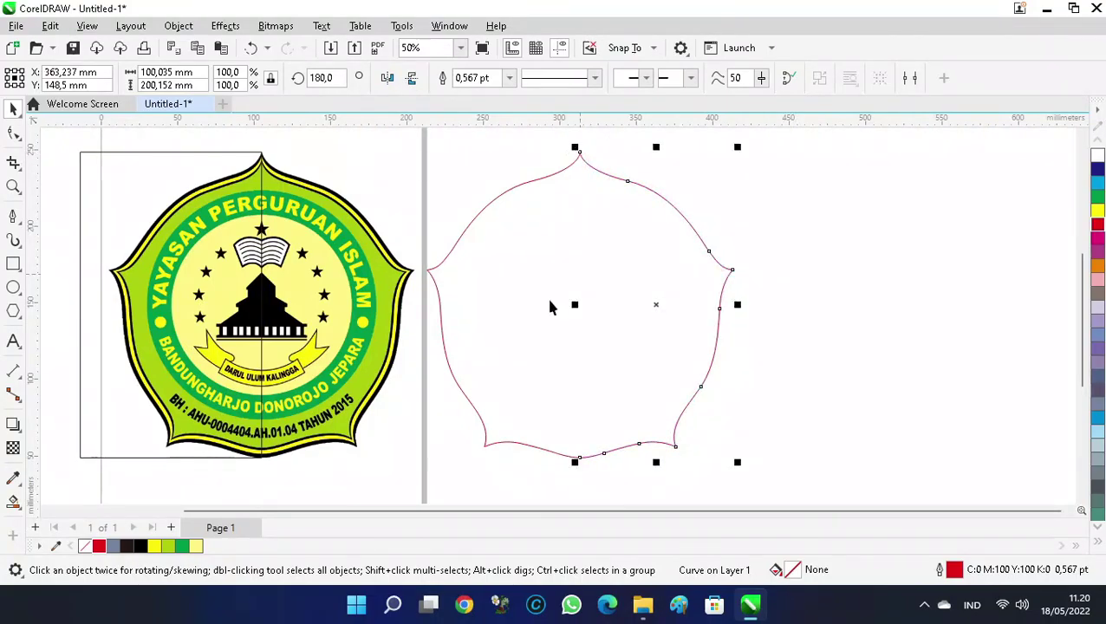
# Join the two half outlines into one curve using Join Curves with Extend and a 1,0 mm gap tolerance
pyautogui.keyDown('shift'); pyautogui.click(537, 292); pyautogui.keyUp('shift')
pyautogui.click(178, 25)
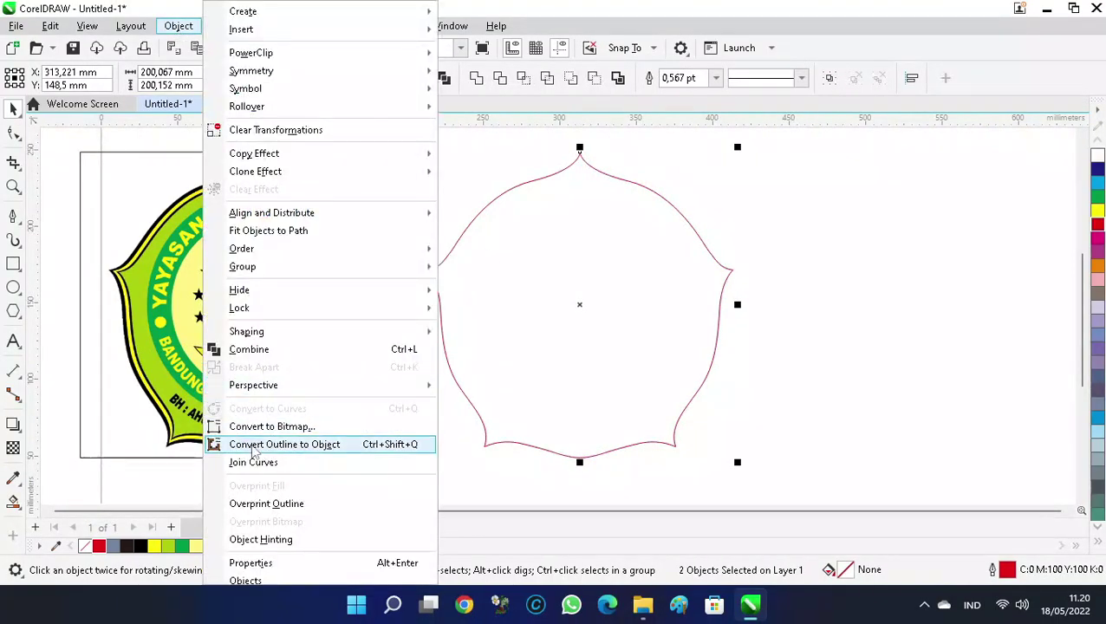
pyautogui.click(247, 461)
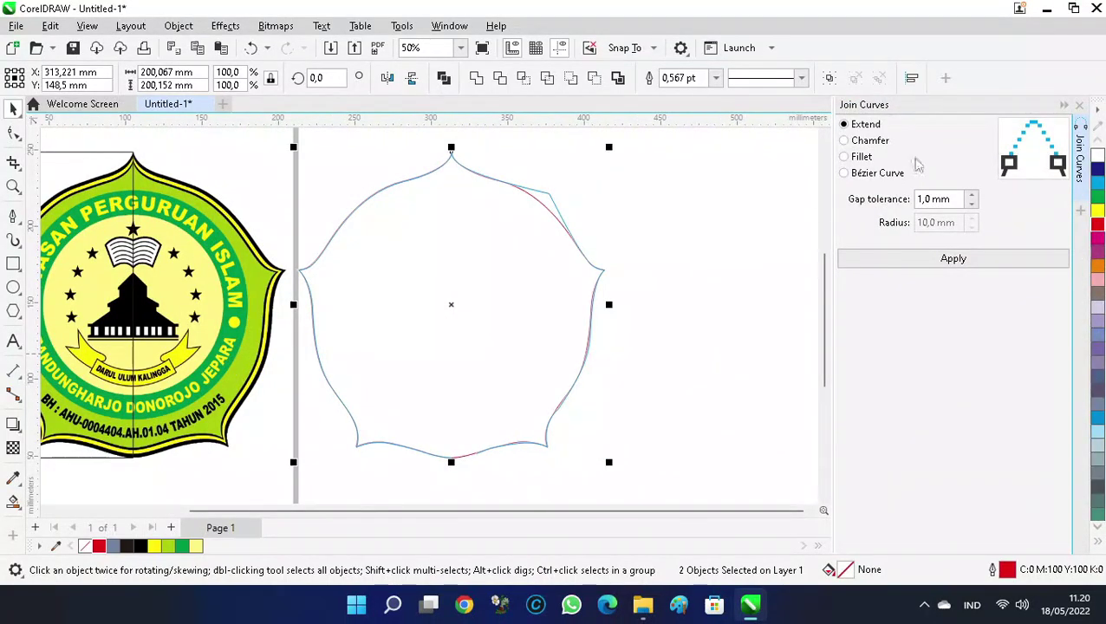
pyautogui.click(884, 260)
pyautogui.click(678, 244)
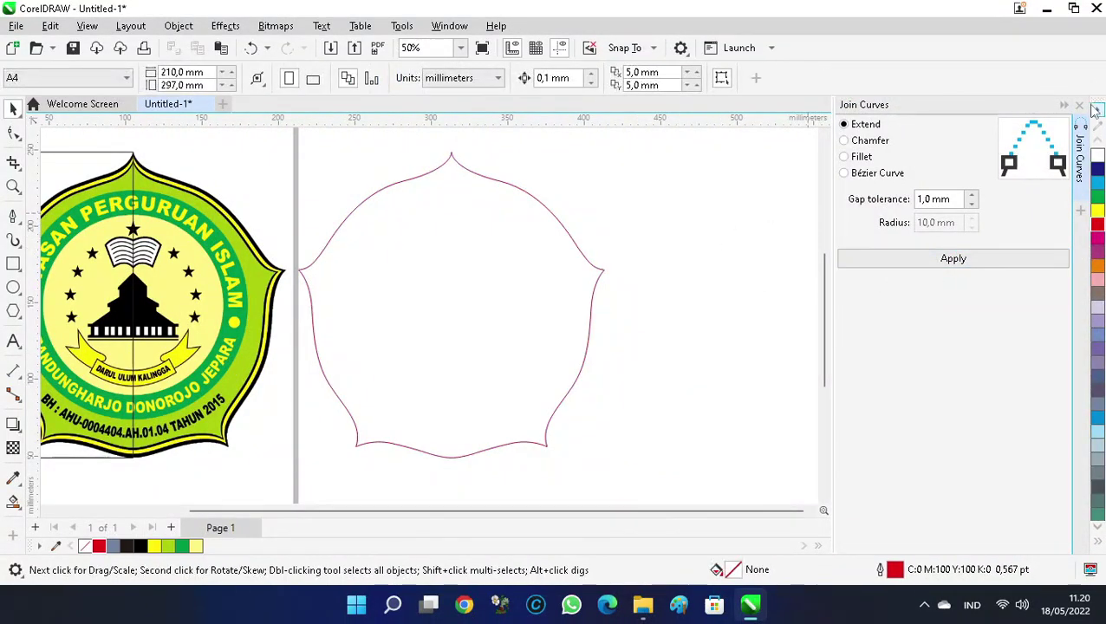
# Move the joined outline back over the original logo and delete the helper rectangle
pyautogui.click(550, 304)
pyautogui.moveTo(550, 303); pyautogui.dragTo(219, 332)
pyautogui.click(144, 205)
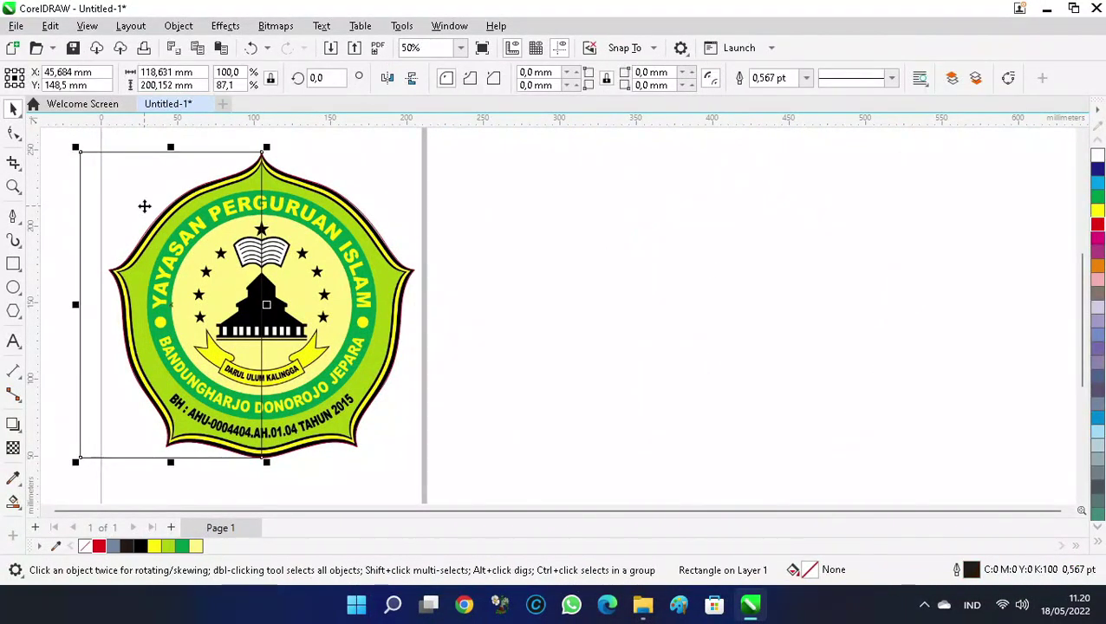
pyautogui.click(184, 180)
# Create three smaller concentric copies of the outline along the logo's inner border lines, the innermost about 187.5 mm wide
pyautogui.press('z')
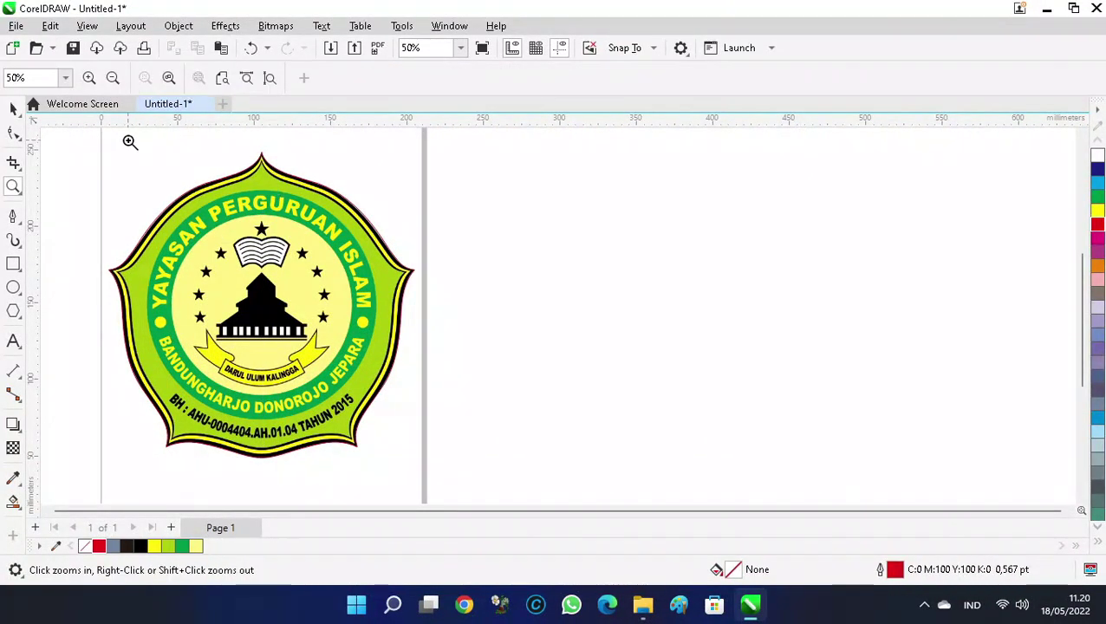
pyautogui.moveTo(129, 141); pyautogui.dragTo(451, 285)
pyautogui.press('space')
pyautogui.click(486, 248)
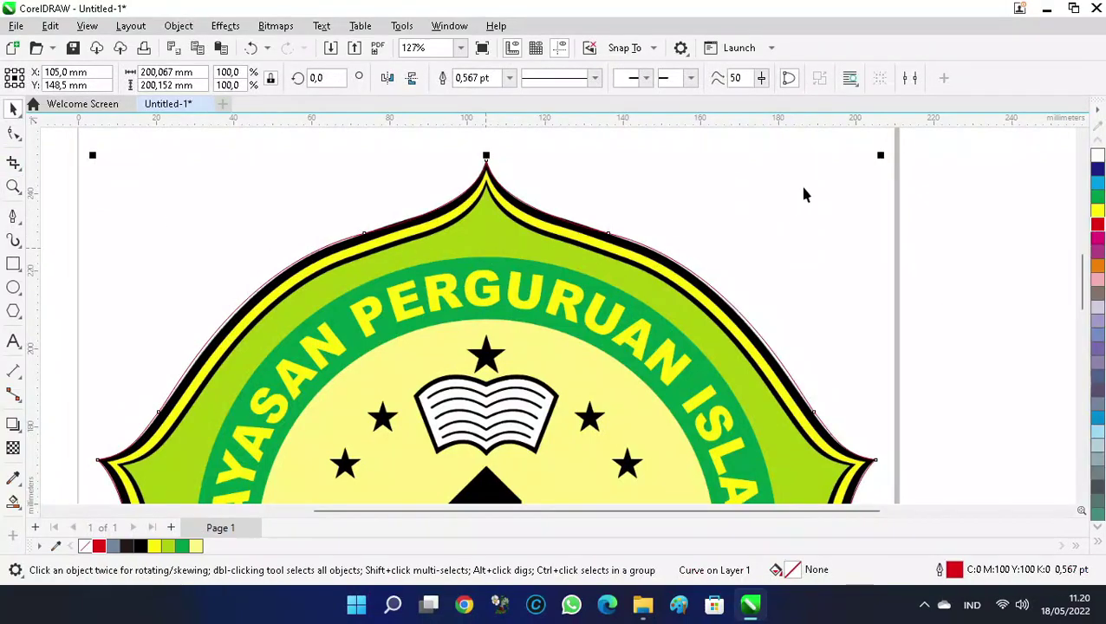
pyautogui.moveTo(881, 153); pyautogui.dragTo(867, 193)
pyautogui.scroll(2, 869, 161)
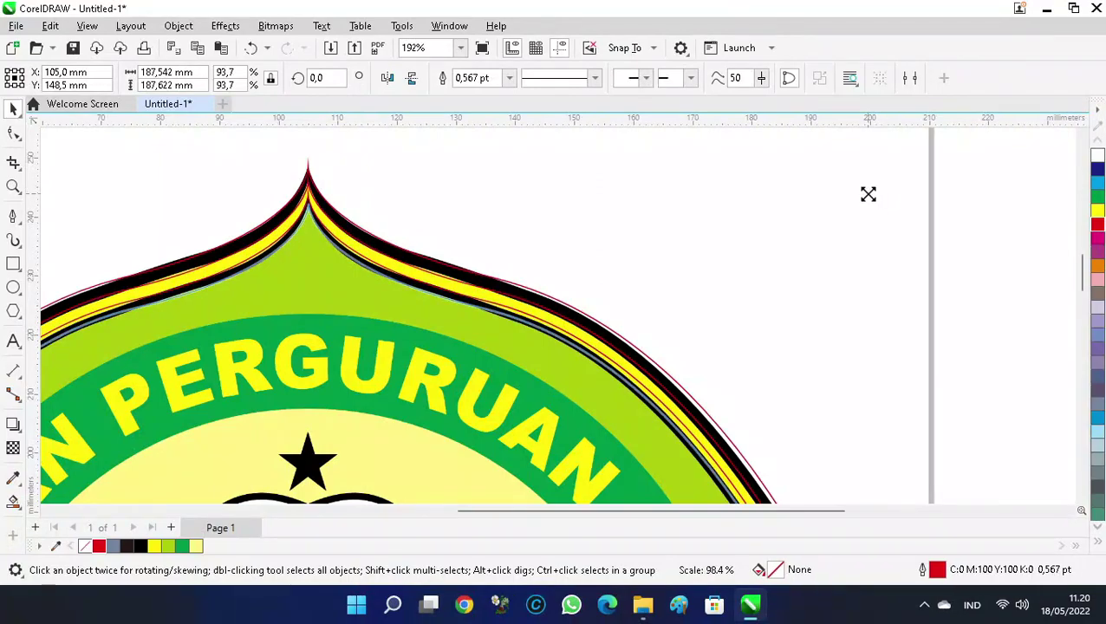
# Select all four border outlines and move them beside the page, level with the original logo
pyautogui.scroll(-5, 452, 224)
pyautogui.moveTo(201, 169); pyautogui.dragTo(447, 365)
pyautogui.moveTo(363, 304); pyautogui.dragTo(566, 305)
pyautogui.click(750, 240)
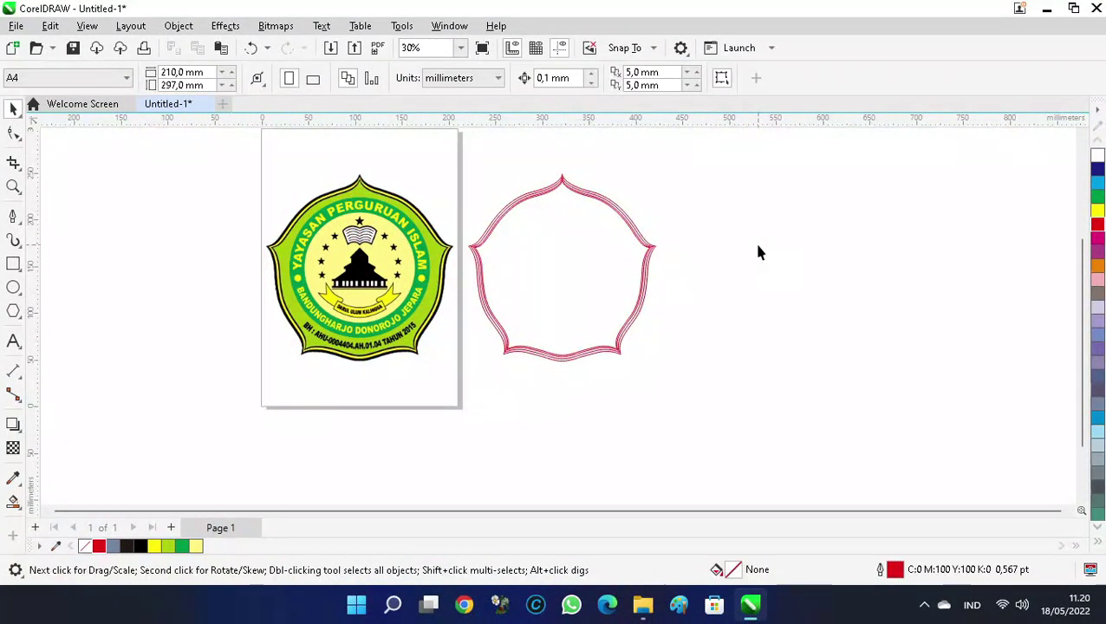
# Fill the three bands between the border outlines using Smart Fill
pyautogui.scroll(2, 751, 240)
pyautogui.press('z')
pyautogui.moveTo(665, 151); pyautogui.dragTo(793, 184)
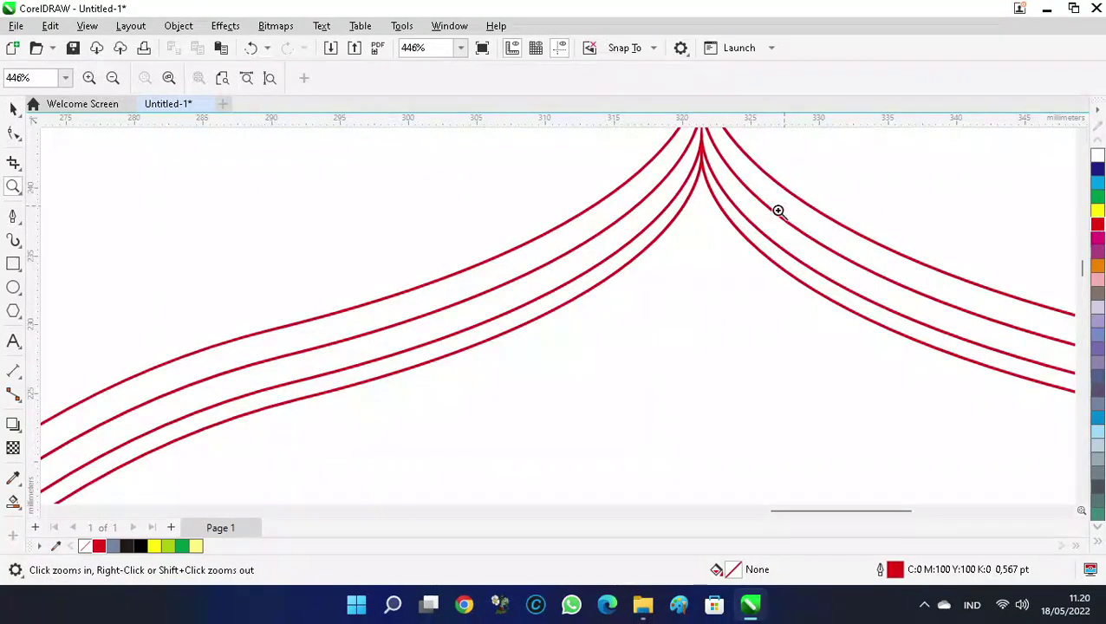
pyautogui.press('space')
pyautogui.click(13, 501)
pyautogui.scroll(3, 501, 274)
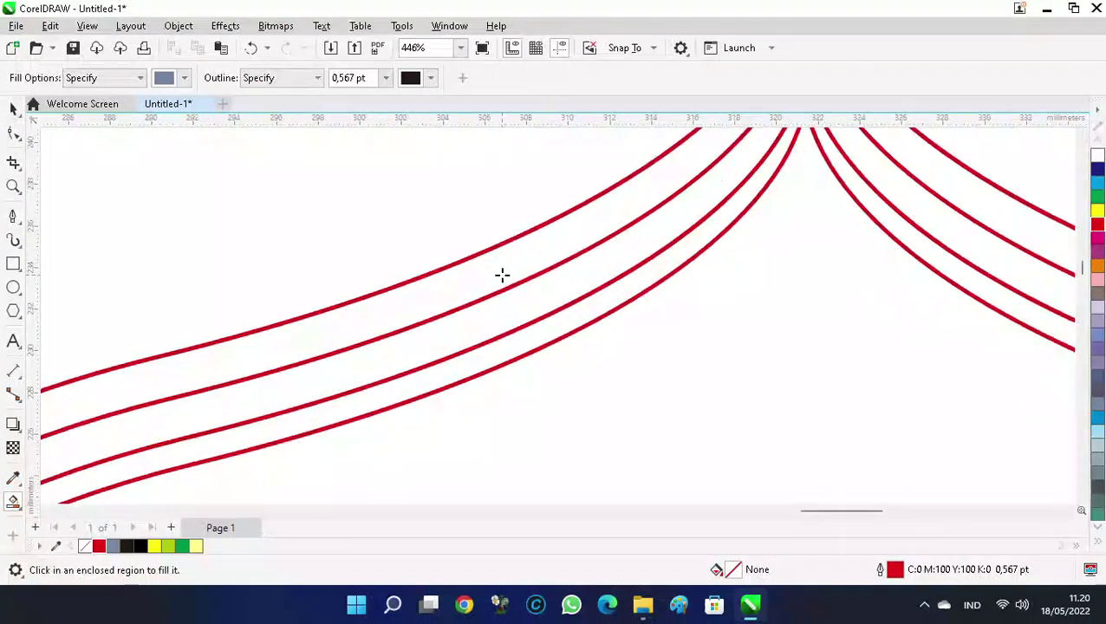
pyautogui.click(513, 288)
pyautogui.click(530, 314)
pyautogui.click(549, 336)
pyautogui.press('space')
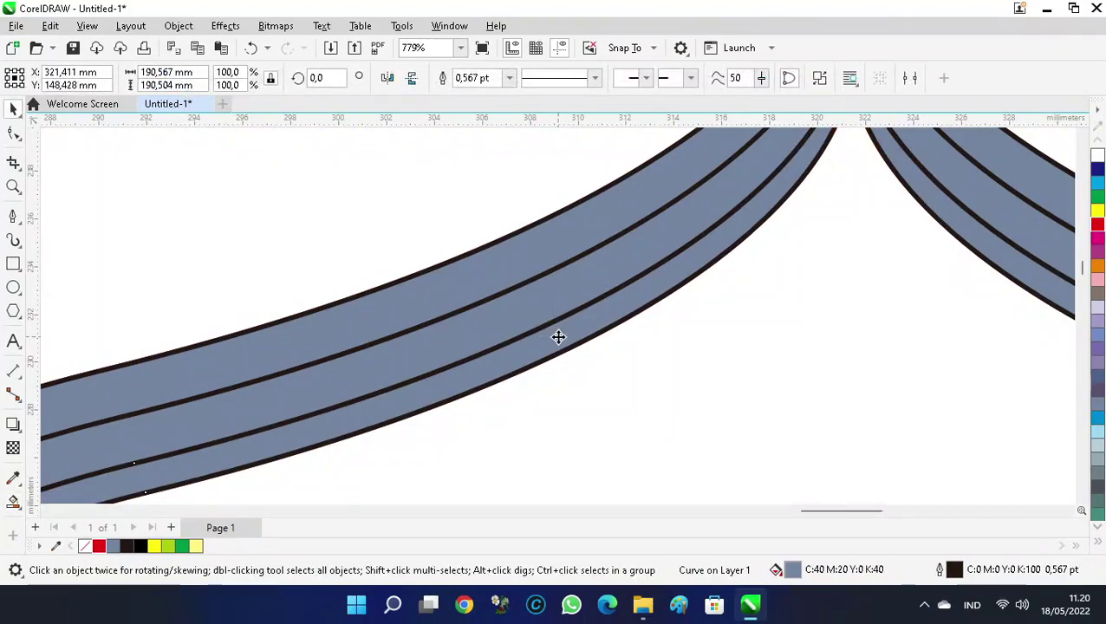
# Colour the outer and inner border bands black
pyautogui.click(364, 159)
pyautogui.click(555, 347)
pyautogui.keyDown('shift'); pyautogui.click(496, 260); pyautogui.keyUp('shift')
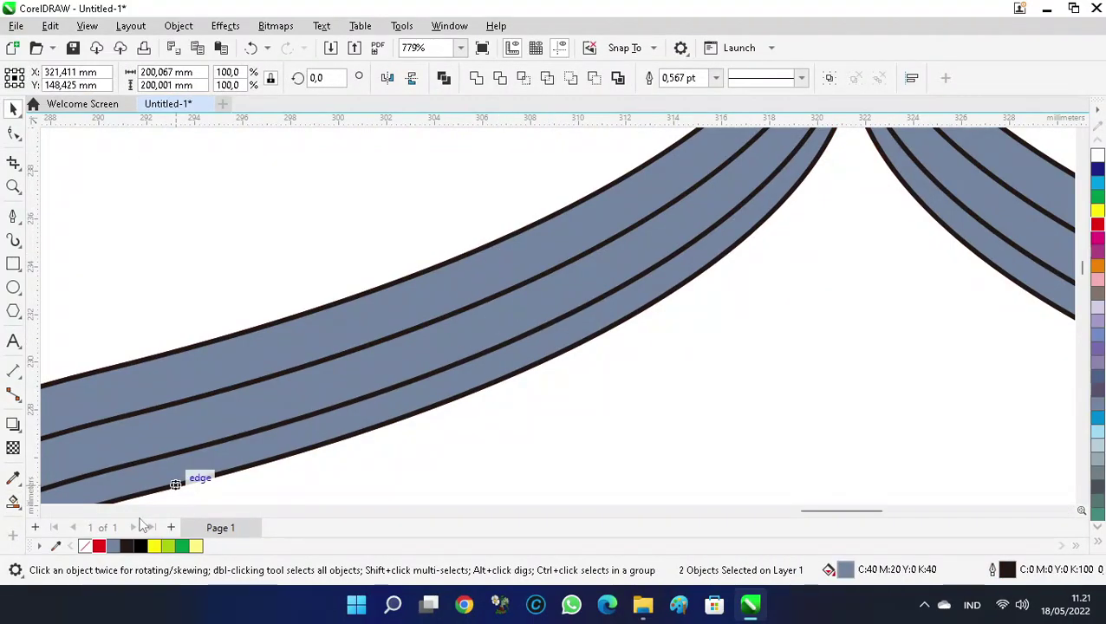
pyautogui.click(140, 546)
# Colour the middle border band yellow
pyautogui.click(363, 382)
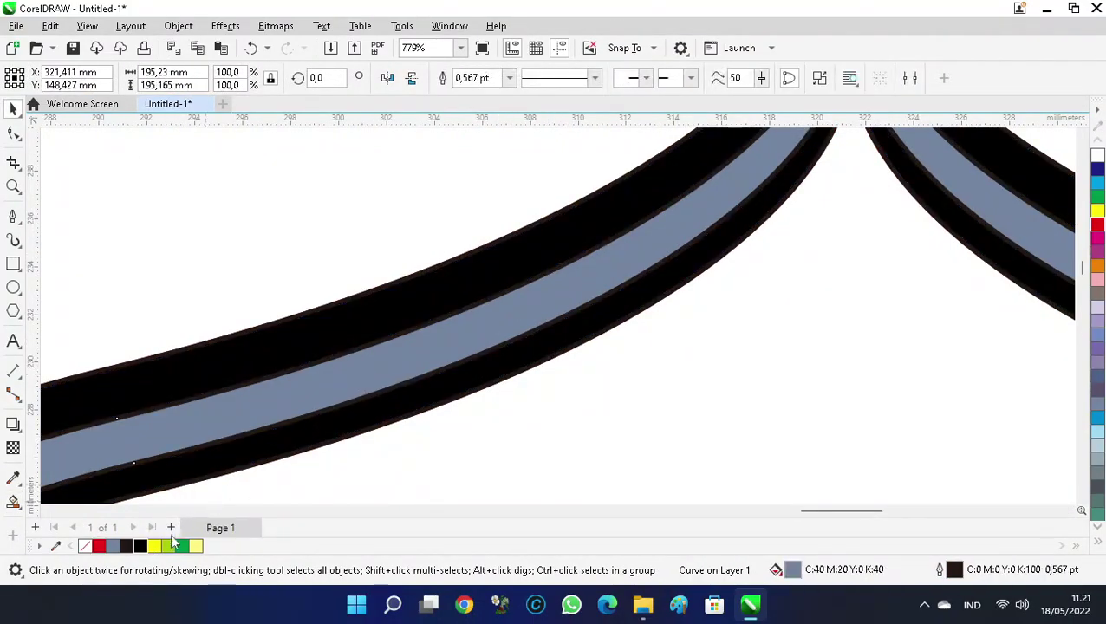
pyautogui.click(155, 546)
pyautogui.scroll(-1, 555, 273)
pyautogui.click(682, 336)
pyautogui.click(682, 341)
pyautogui.click(690, 318)
pyautogui.click(699, 331)
pyautogui.click(700, 325)
pyautogui.click(700, 327)
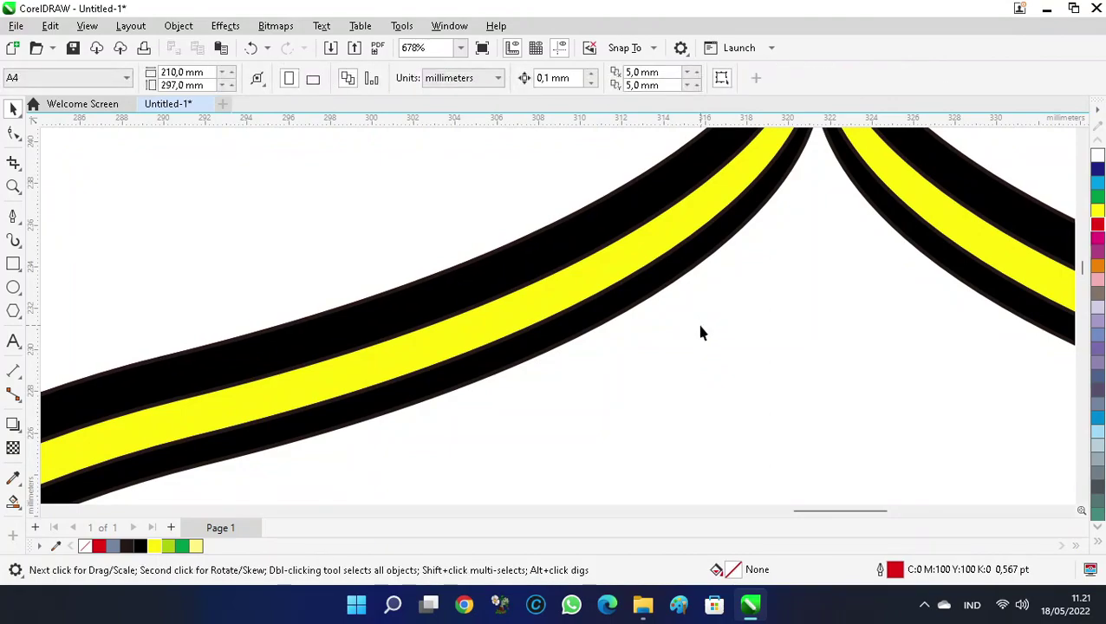
# Create a shape from the area inside the border with Smart Fill and colour it Chartreuse
pyautogui.press('F4')
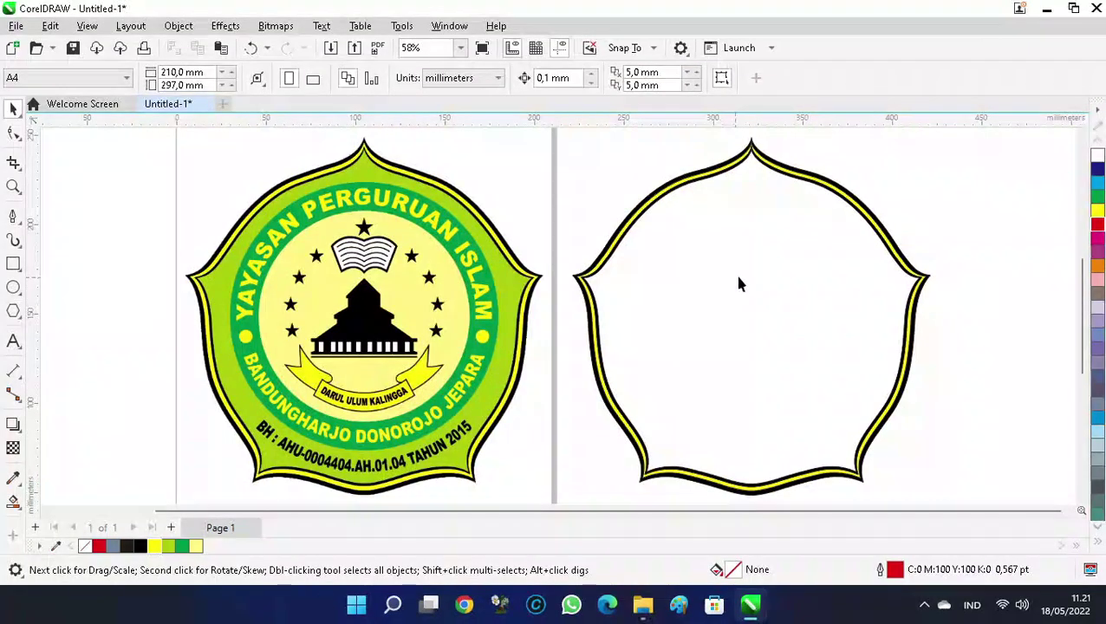
pyautogui.click(14, 502)
pyautogui.click(765, 273)
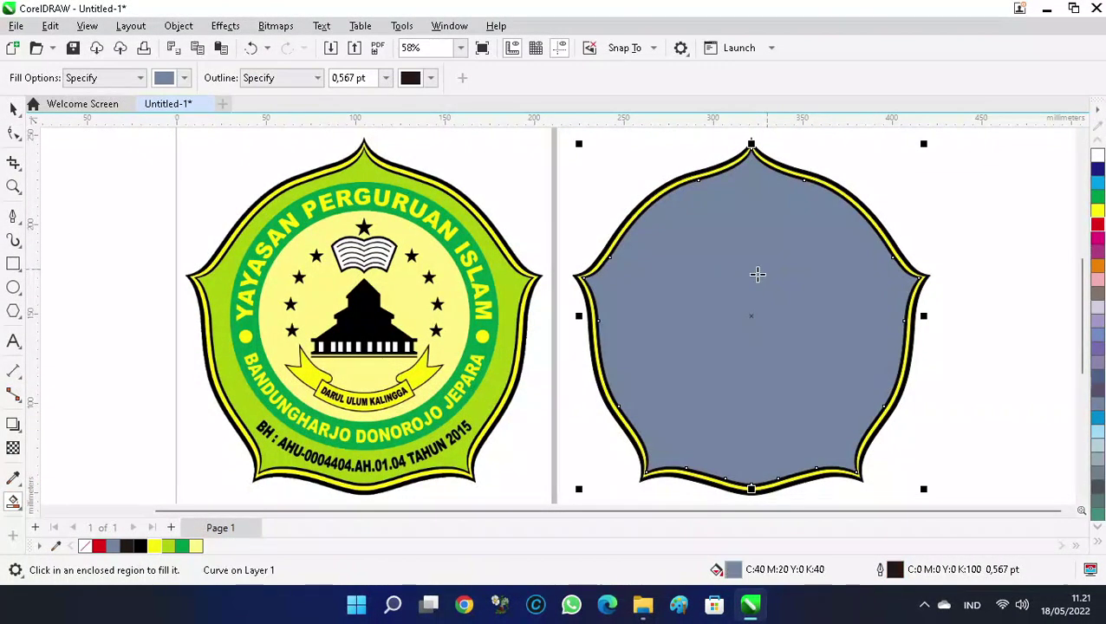
pyautogui.click(168, 547)
pyautogui.press('space')
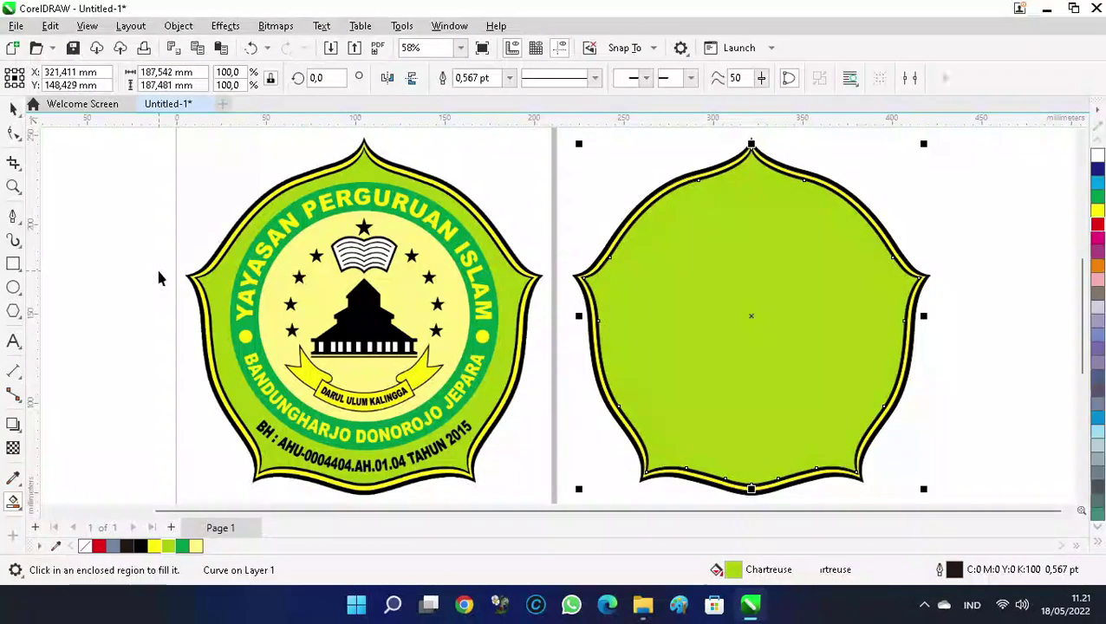
pyautogui.click(159, 277)
# Draw two concentric circles centred on the original logo, matching the green ring's outer edge and its inner edge, about 118 mm across
pyautogui.click(14, 287)
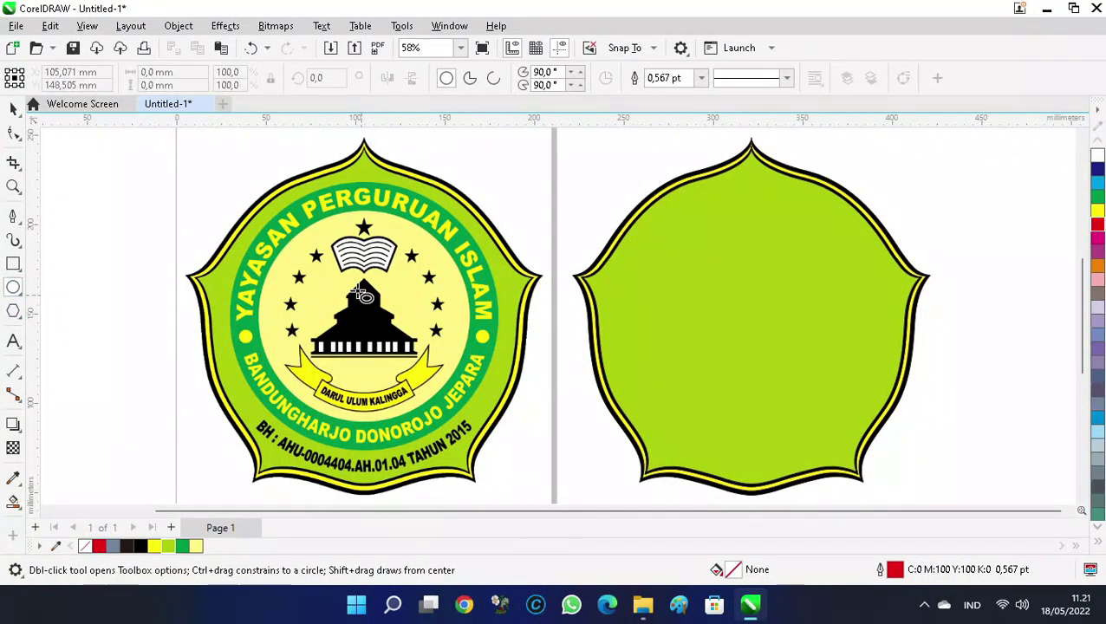
pyautogui.moveTo(344, 277); pyautogui.dragTo(500, 376)
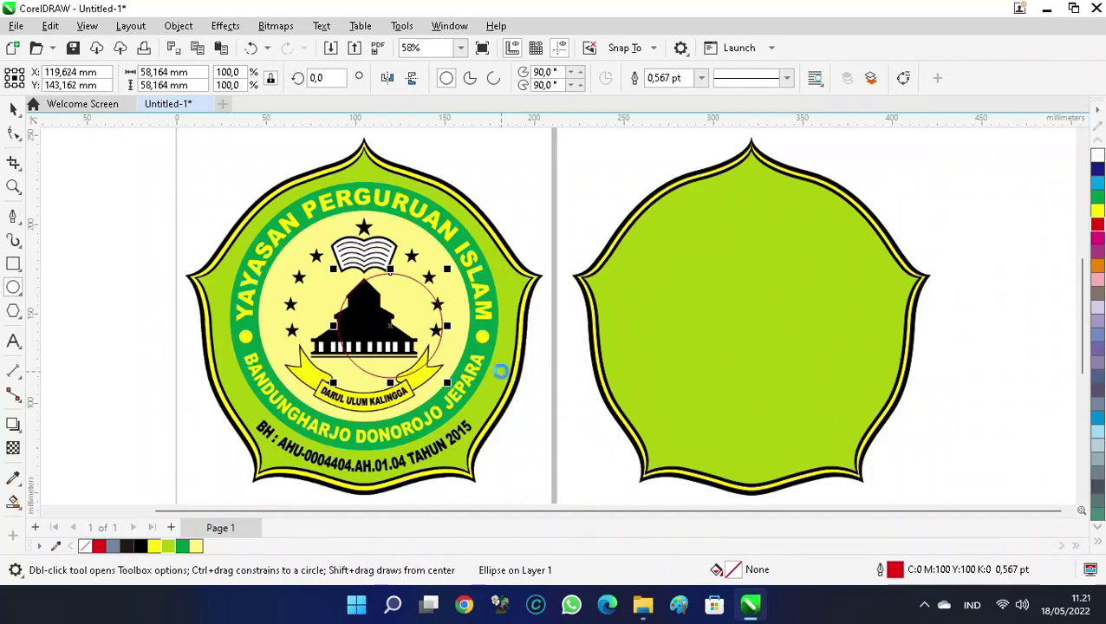
pyautogui.scroll(2, 407, 188)
pyautogui.press('space')
pyautogui.moveTo(433, 316); pyautogui.dragTo(537, 276)
pyautogui.scroll(3, 537, 169)
pyautogui.scroll(-5, 645, 156)
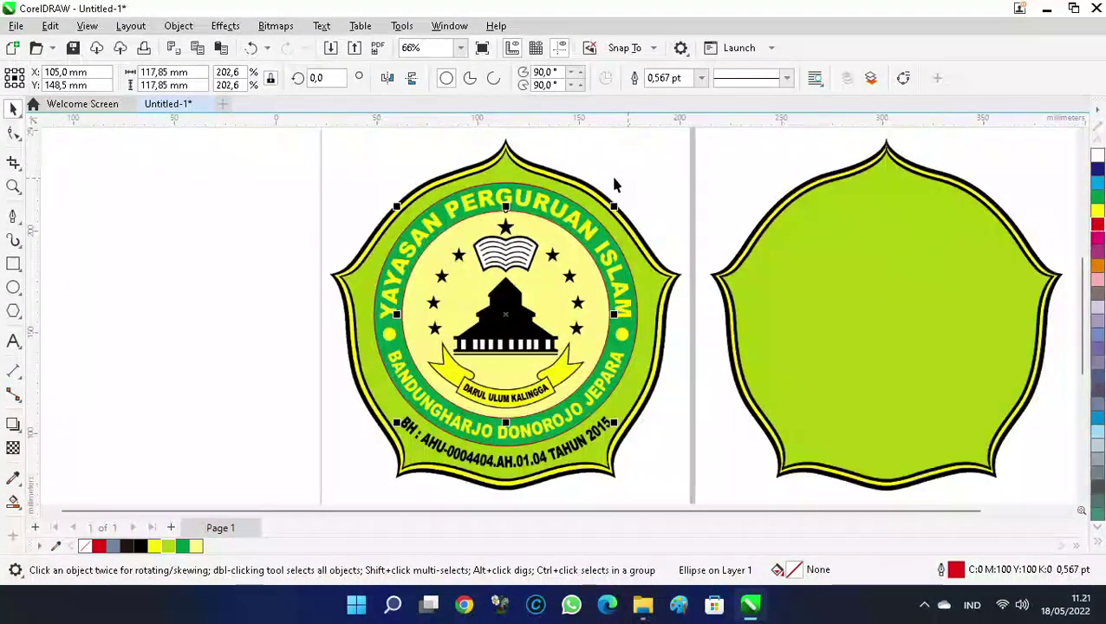
# Create a ring between the two circles with Smart Fill and centre it on the new badge shape
pyautogui.click(13, 501)
pyautogui.click(419, 239)
pyautogui.press('space')
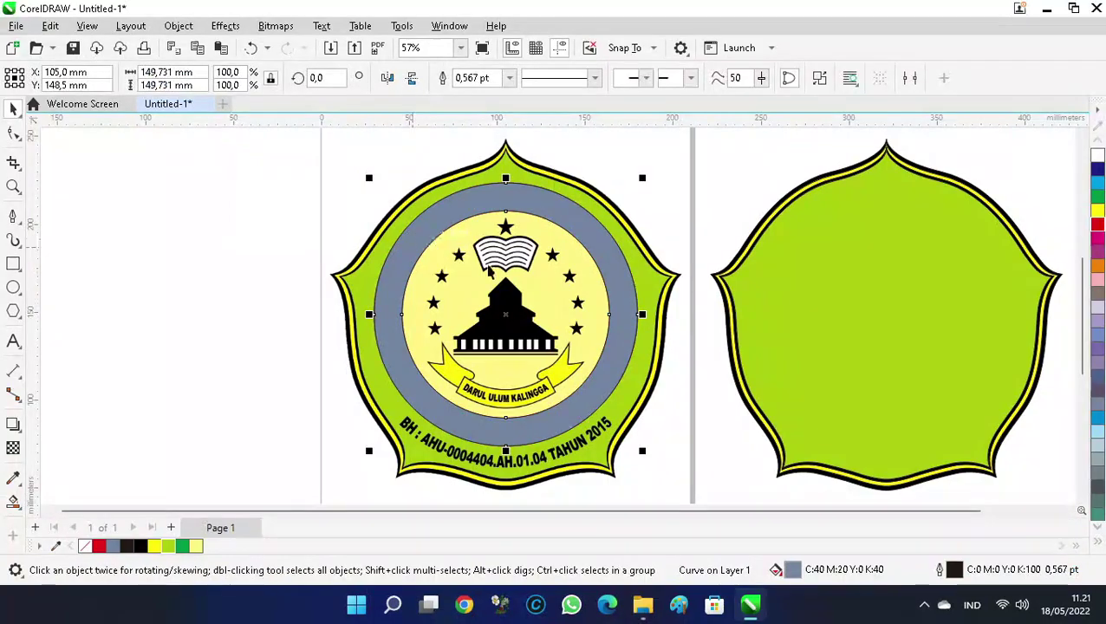
pyautogui.keyDown('shift'); pyautogui.click(805, 297); pyautogui.keyUp('shift')
pyautogui.press('c')
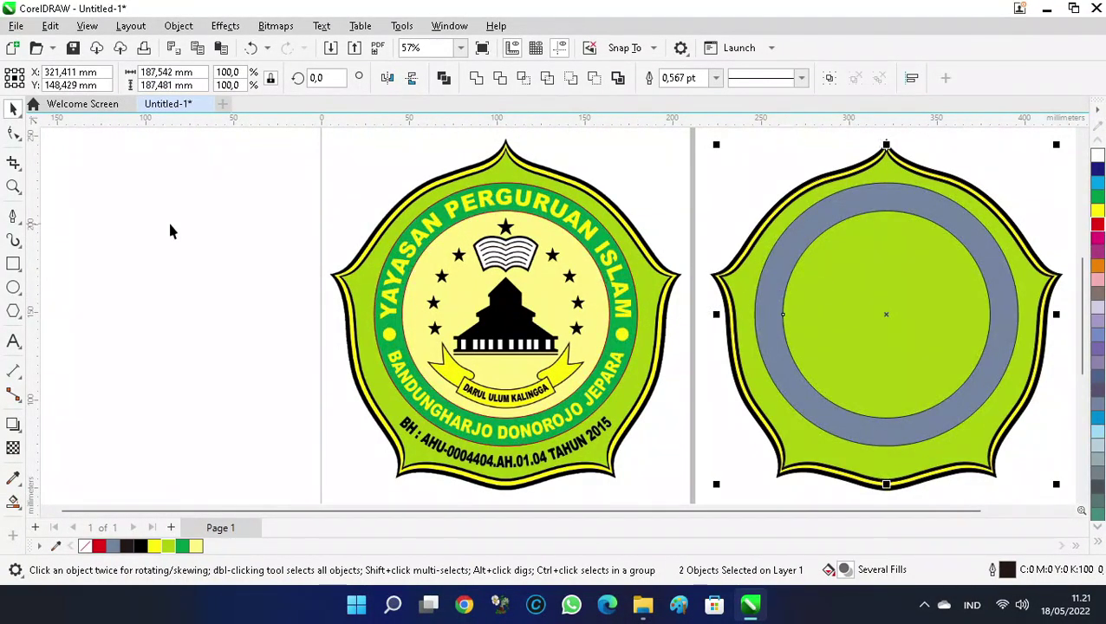
# Colour the new badge's ring green to match the original logo
pyautogui.click(171, 224)
pyautogui.click(860, 201)
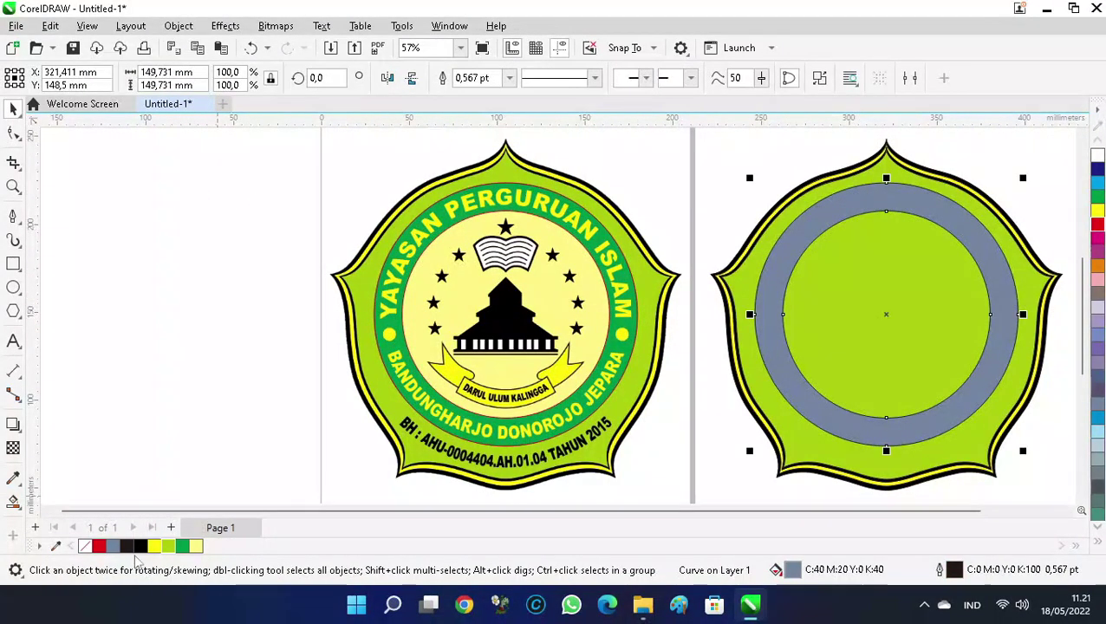
pyautogui.click(182, 546)
pyautogui.click(165, 314)
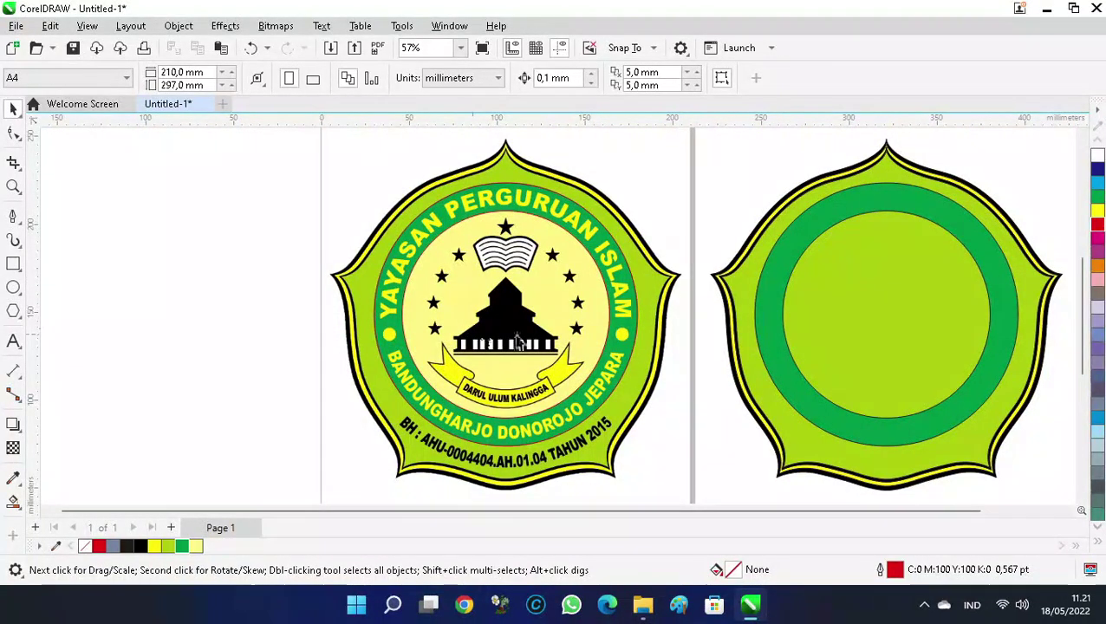
# Add 24 pt Arial text above the logo reading "YAYASAN PERGURUAN ISLAM" and, on a second line, "BANDUNGHARJO DONOROJO JEPARA"
pyautogui.scroll(-2, 408, 339)
pyautogui.scroll(2, 460, 157)
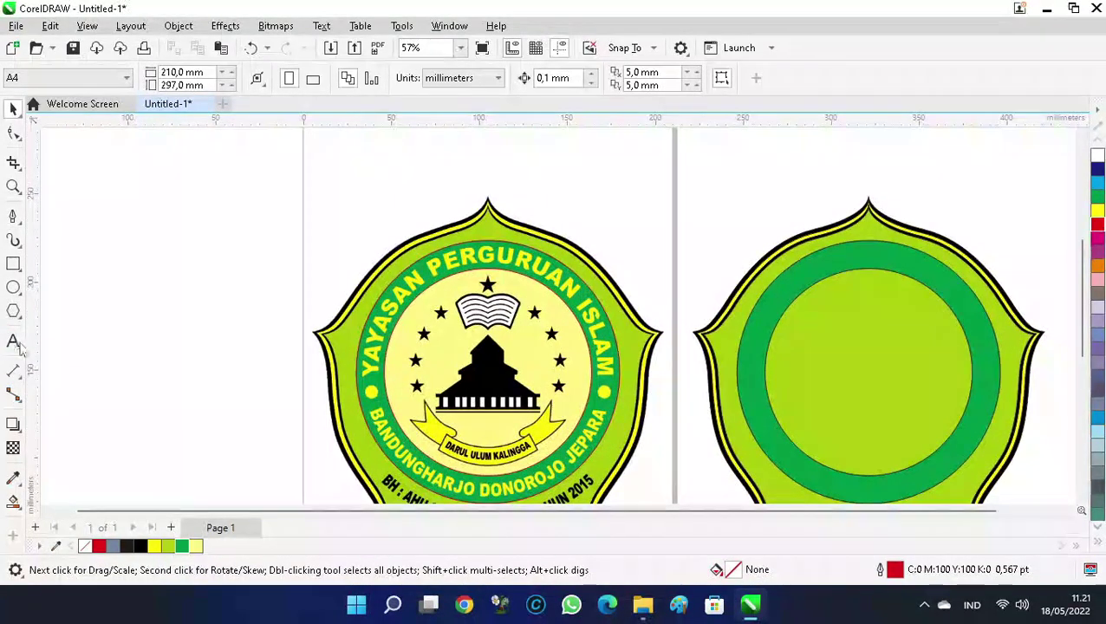
pyautogui.click(13, 342)
pyautogui.click(347, 157)
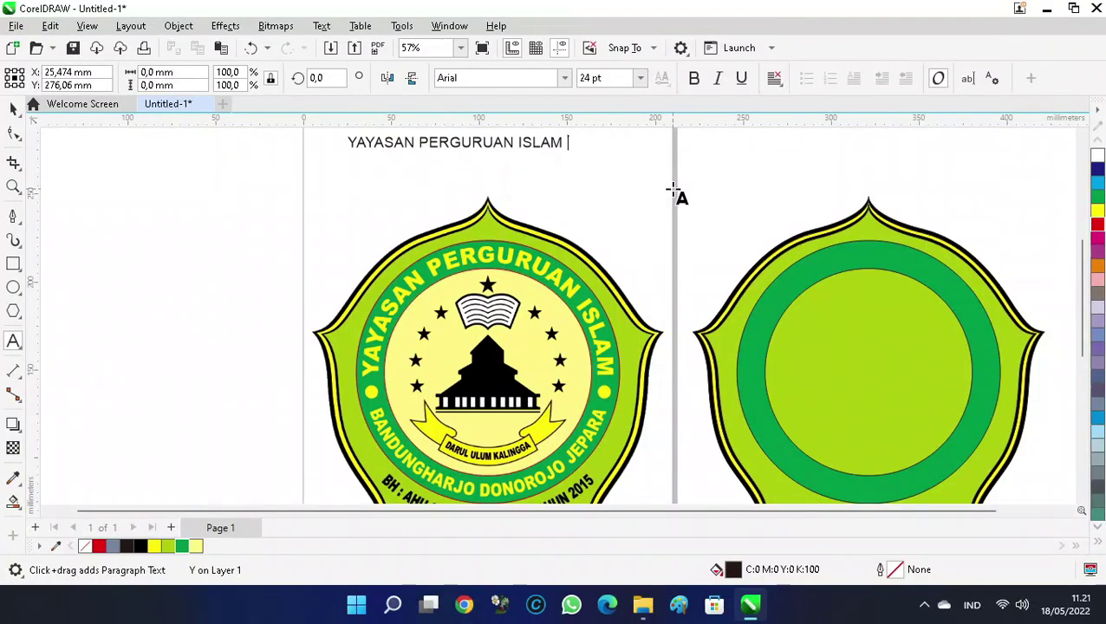
pyautogui.press('BackSpace')
pyautogui.write('BANDUNGHARJO DONOROJO JEPARA')
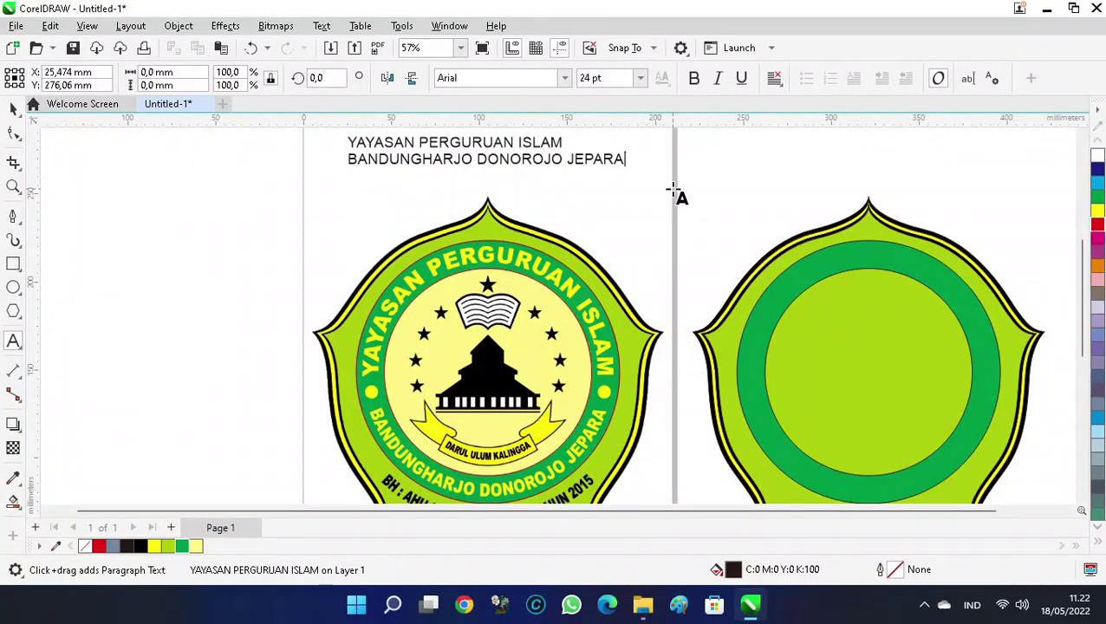
# Move the two-line lettering from above the original logo to just below it
pyautogui.click(13, 107)
pyautogui.click(490, 148)
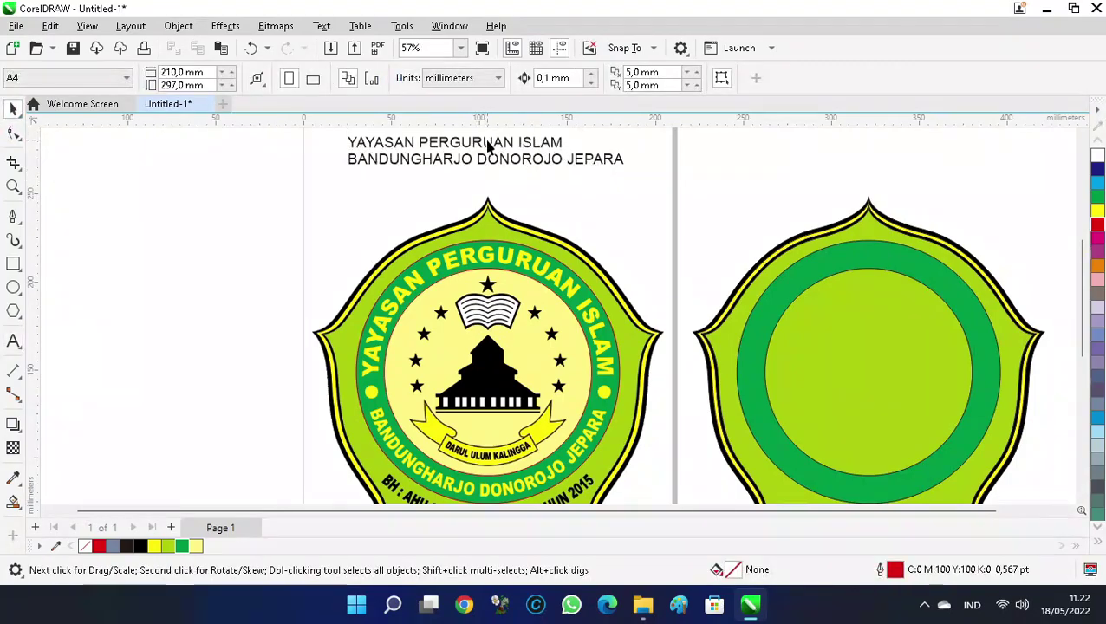
pyautogui.scroll(-2, 524, 165)
pyautogui.moveTo(415, 153); pyautogui.dragTo(485, 414)
pyautogui.scroll(5, 437, 398)
pyautogui.scroll(-2, 385, 286)
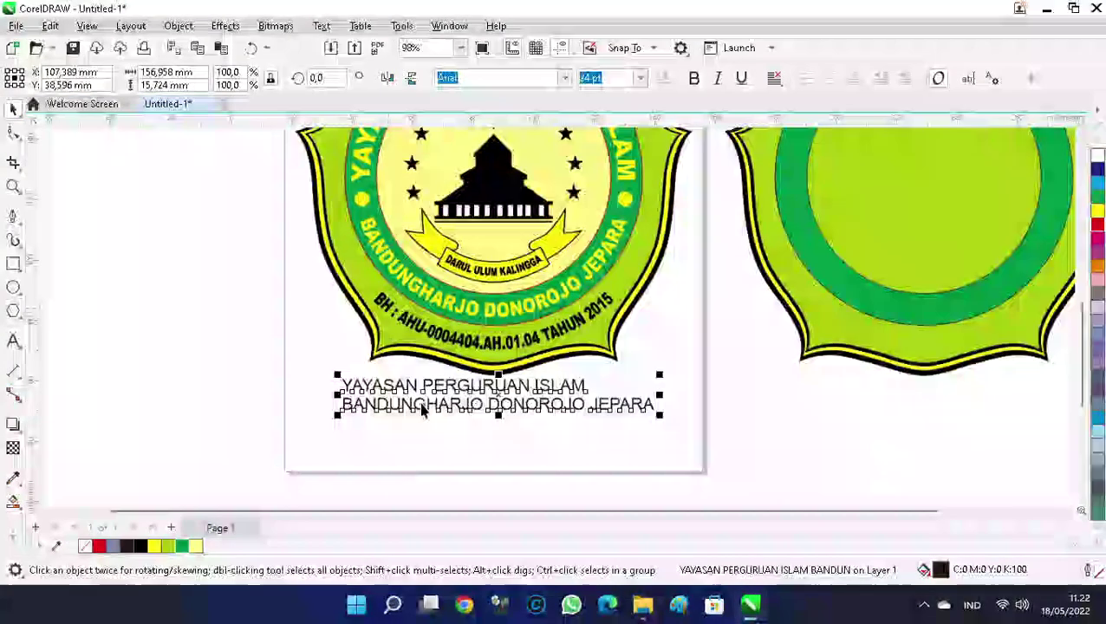
# Add a third line reading "BH : AHU.0004404.AH.01.04 TAHUN 2015" to the lettering below the logo
pyautogui.scroll(4, 441, 392)
pyautogui.doubleClick(933, 425)
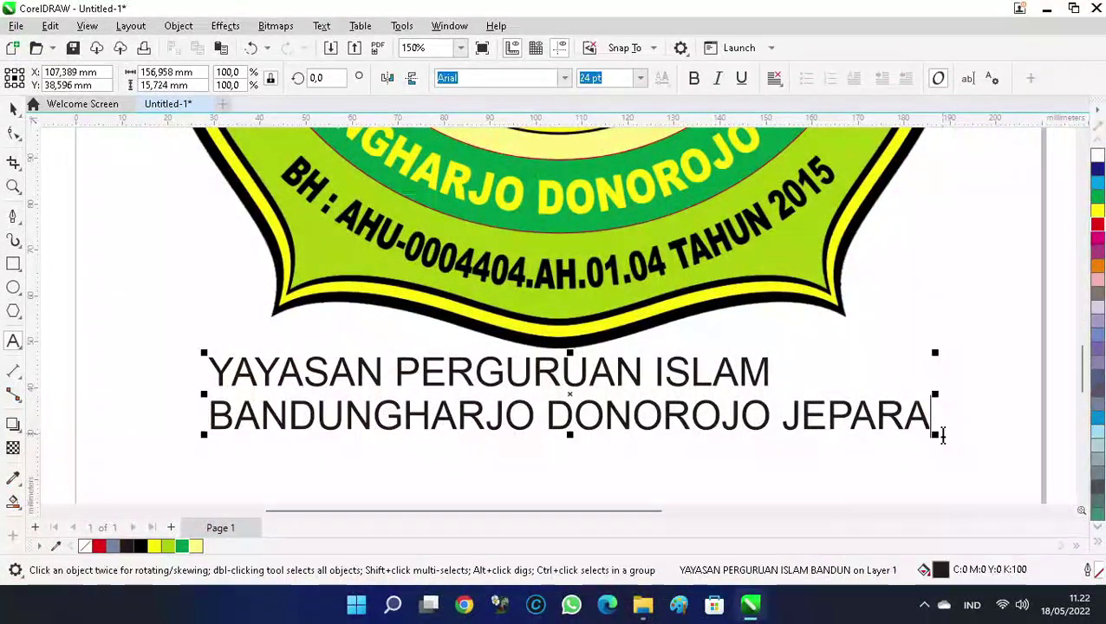
pyautogui.press('Return')
pyautogui.write('BH : AHU.0004404.')
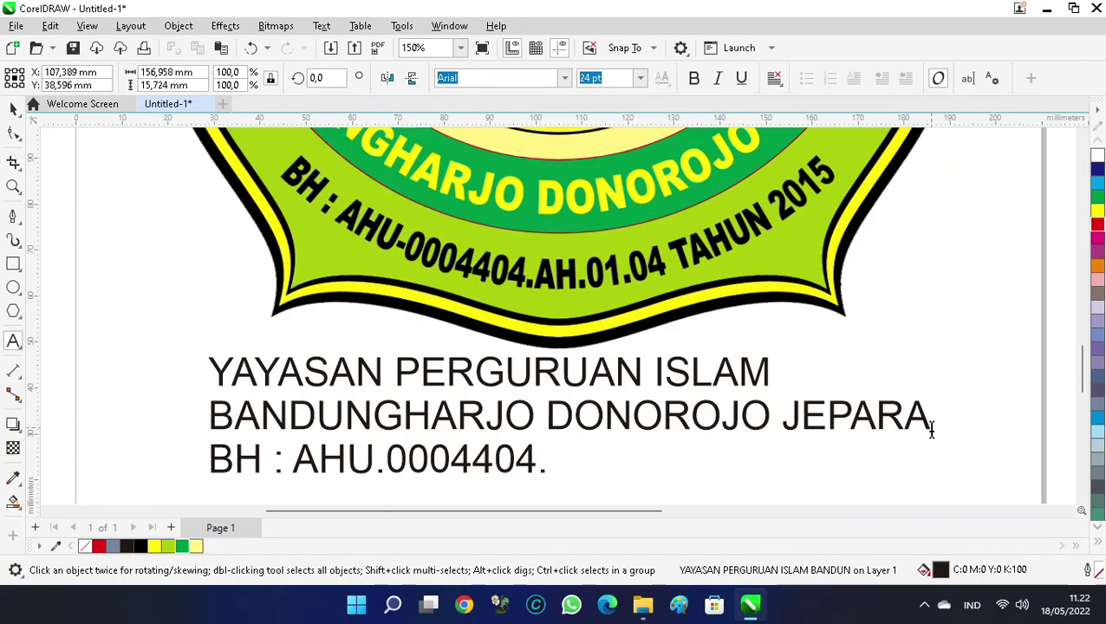
pyautogui.write('AH.01')
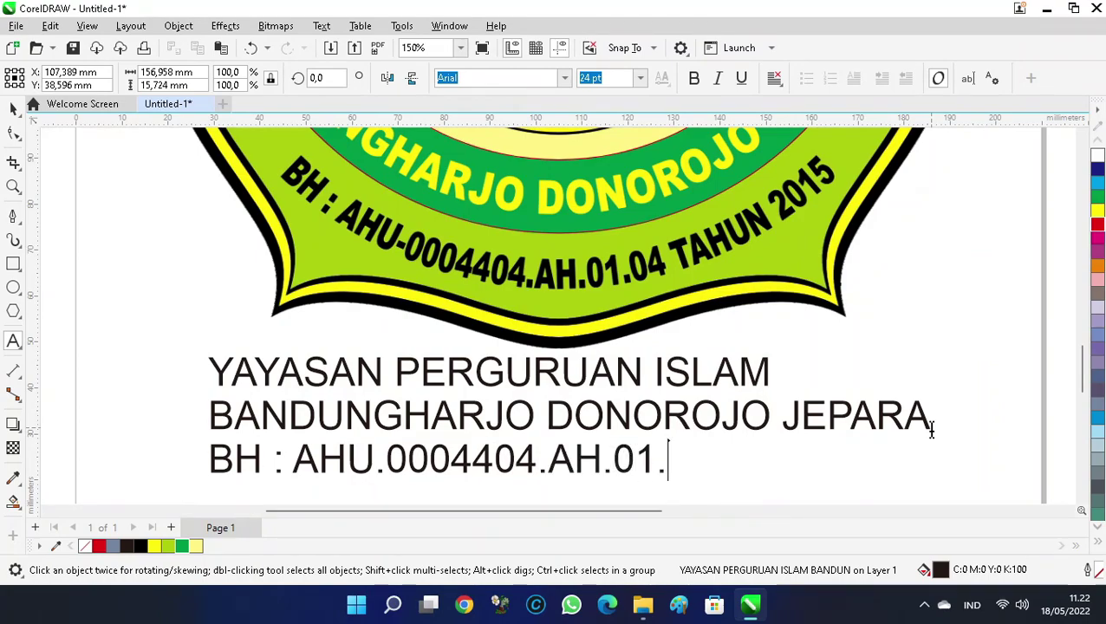
pyautogui.write('.04 TAHUN 2015')
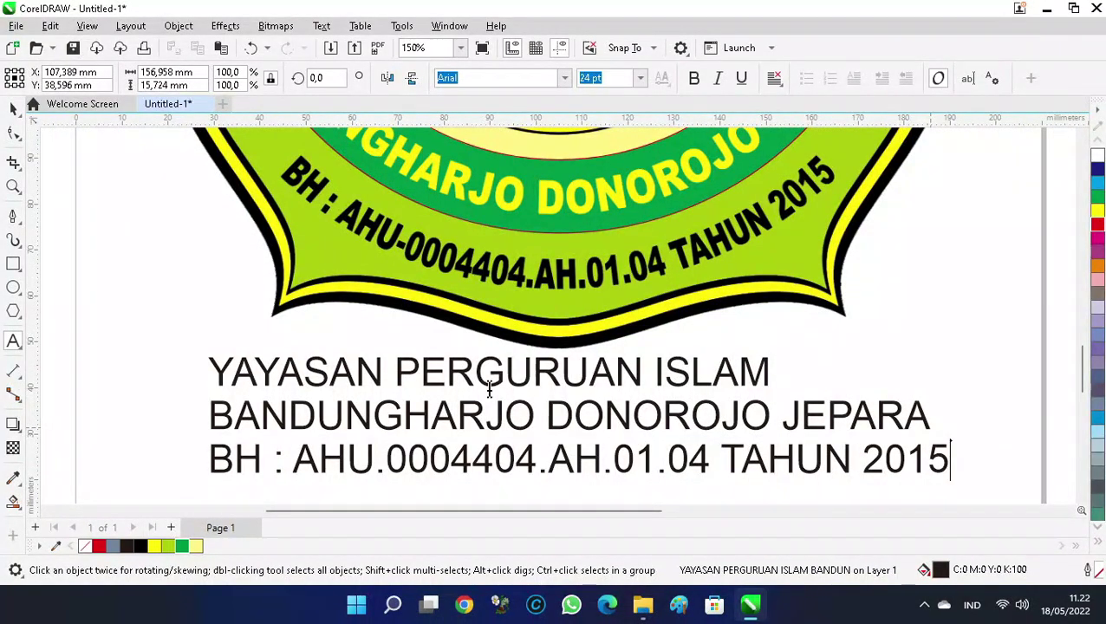
pyautogui.press('Escape')
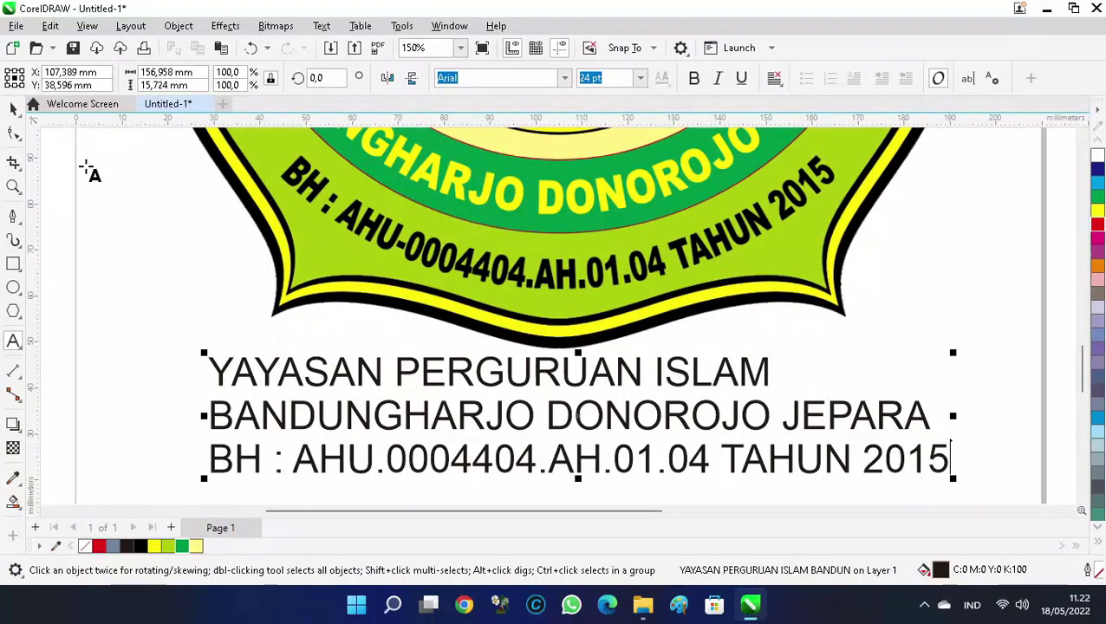
# Set the three-line lettering in Arial Black and break it apart into separate lines
pyautogui.click(13, 108)
pyautogui.click(467, 368)
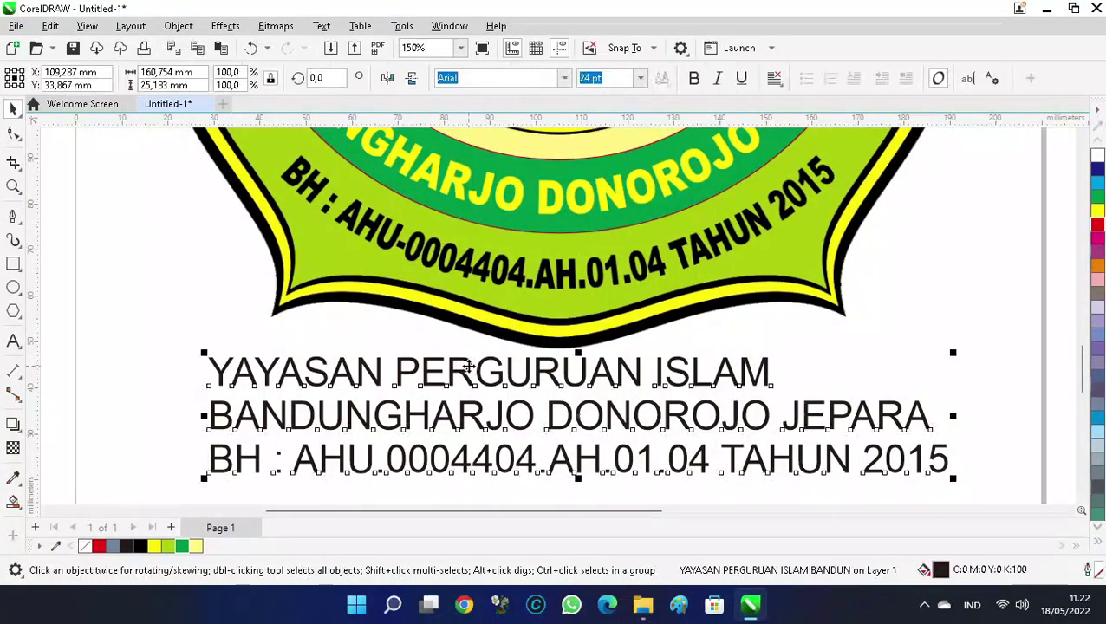
pyautogui.click(564, 78)
pyautogui.click(512, 126)
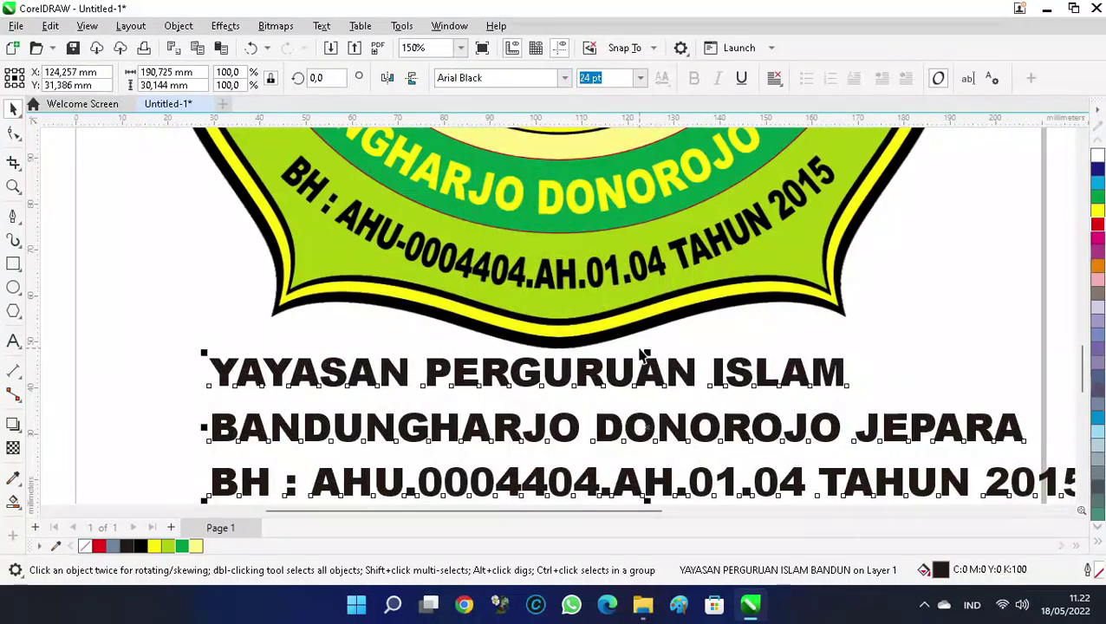
pyautogui.click(580, 485)
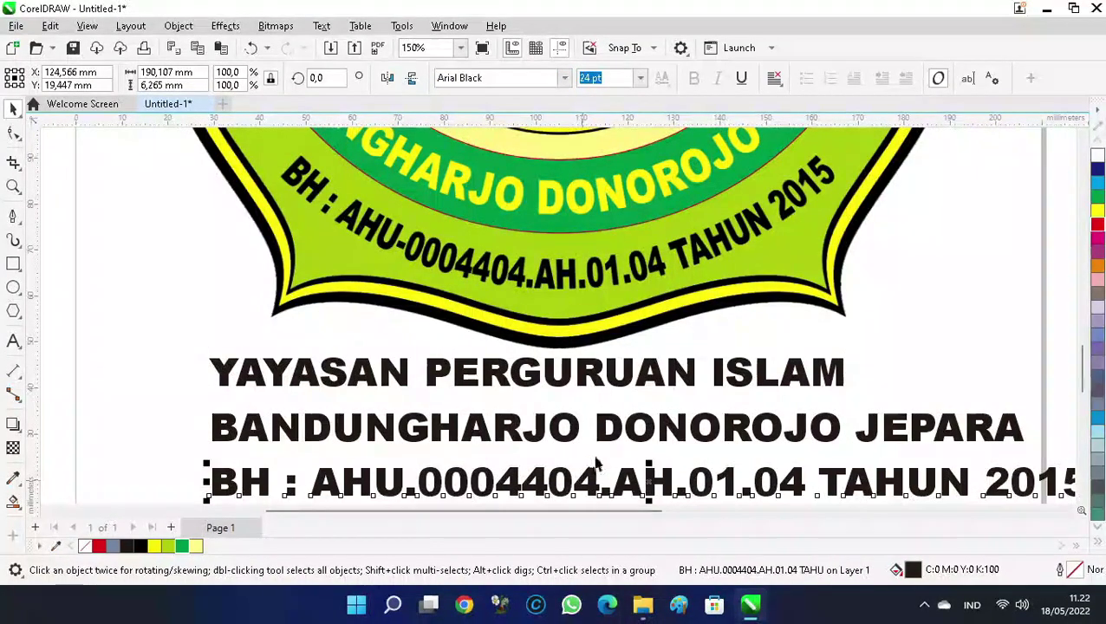
# Fit the BH line to the outer circle, mirror it to read upright along the lower arc, and offset it 14 mm outward
pyautogui.click(323, 28)
pyautogui.click(364, 247)
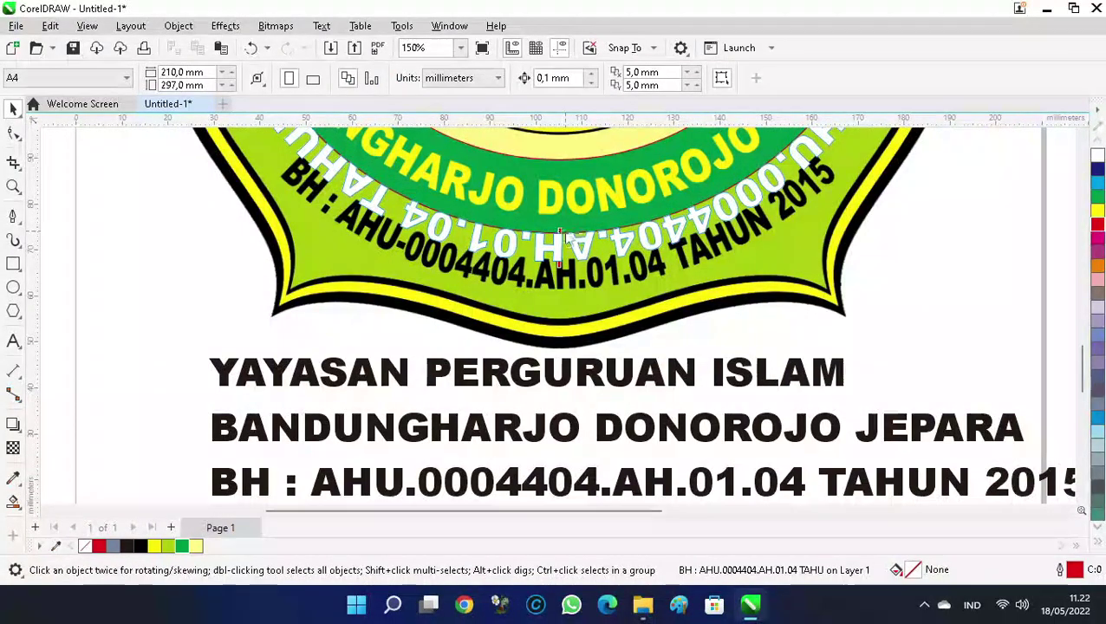
pyautogui.click(565, 225)
pyautogui.click(328, 79)
pyautogui.click(303, 77)
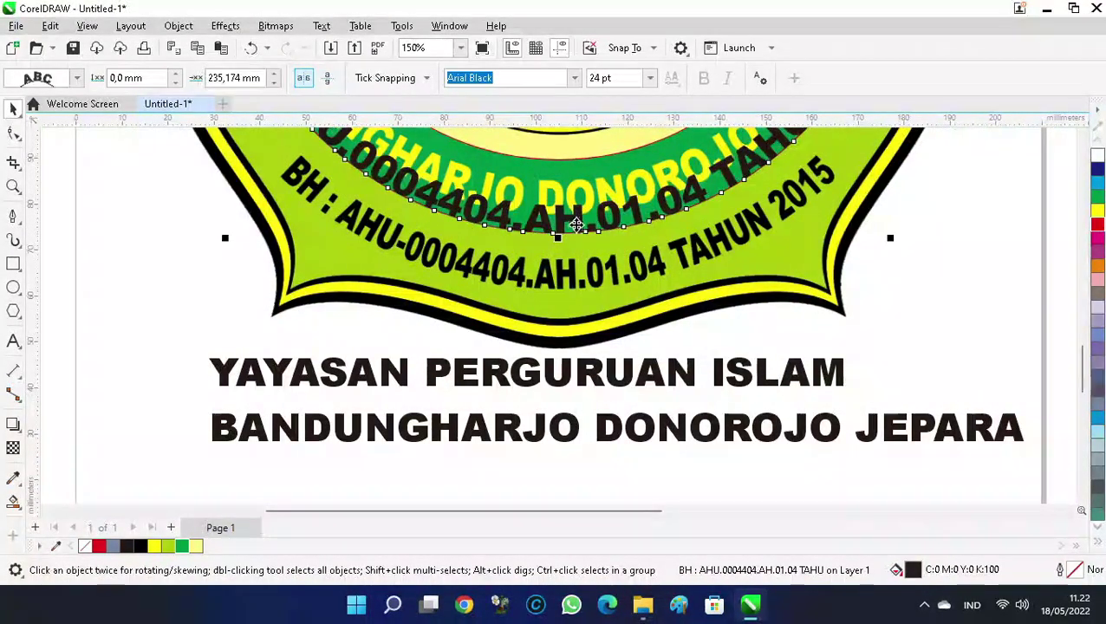
pyautogui.moveTo(568, 227); pyautogui.dragTo(555, 292)
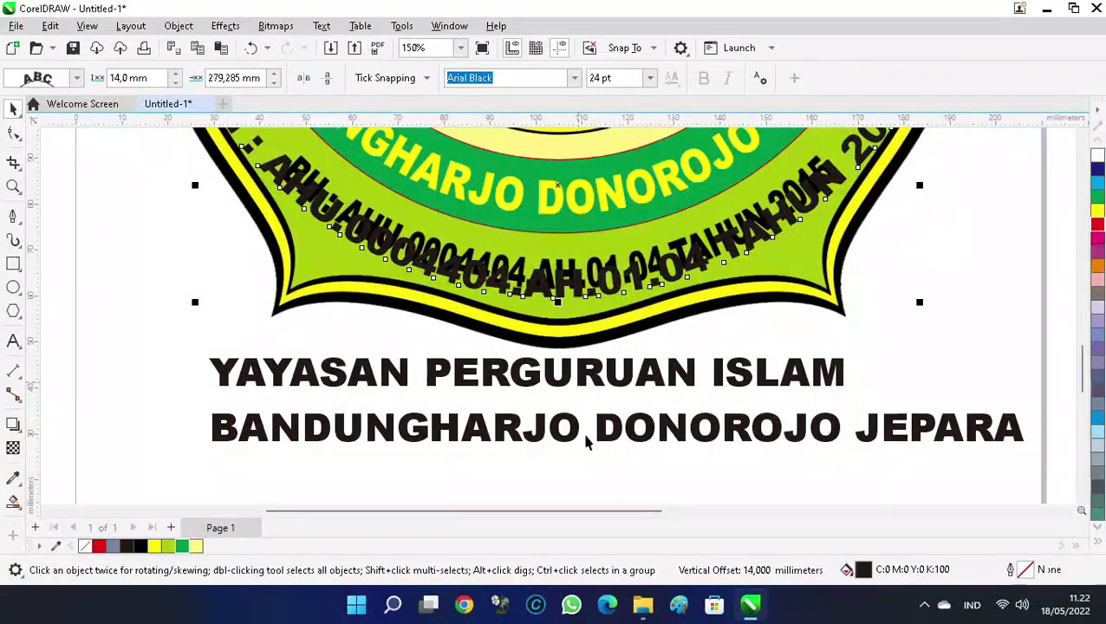
# Fit the BANDUNGHARJO DONOROJO JEPARA line inside the outer circle's lower arc and mirror it to read upright
pyautogui.click(578, 435)
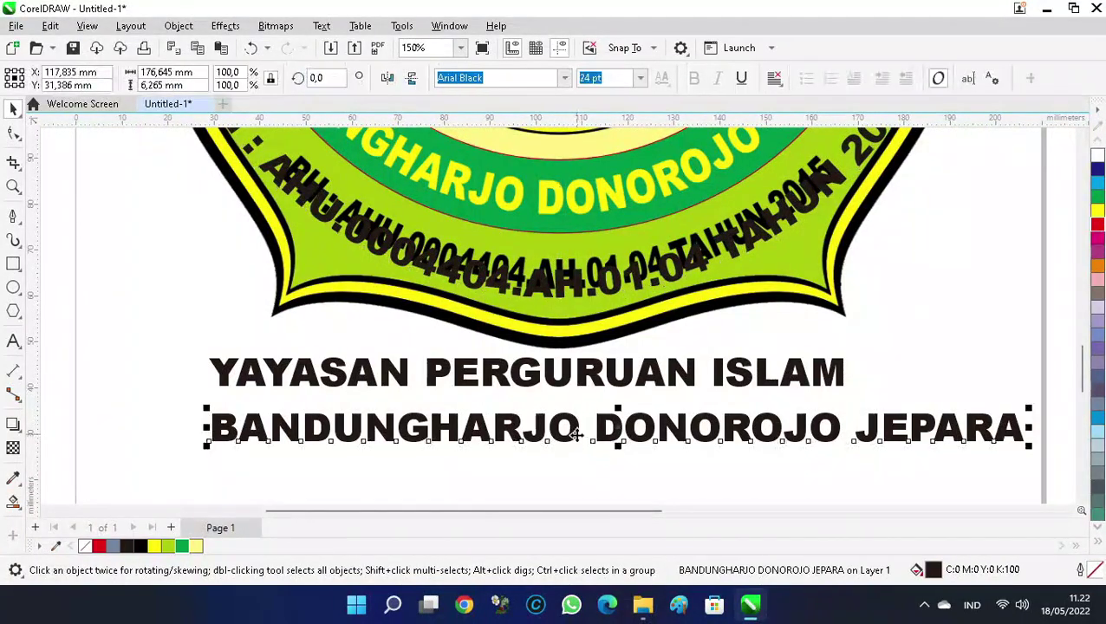
pyautogui.click(319, 27)
pyautogui.click(351, 247)
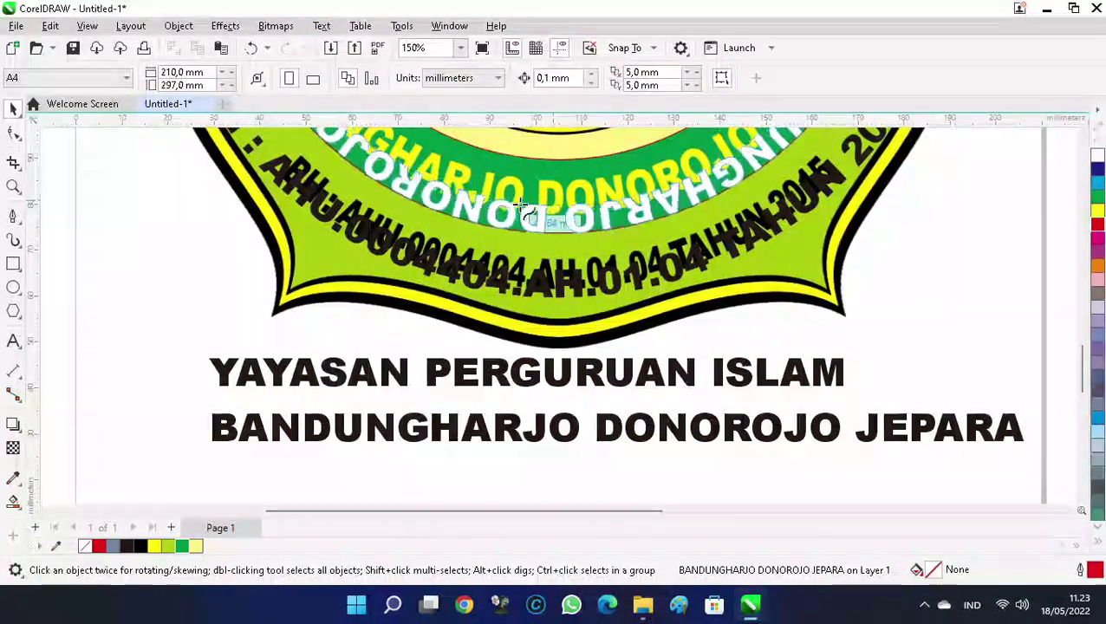
pyautogui.click(563, 212)
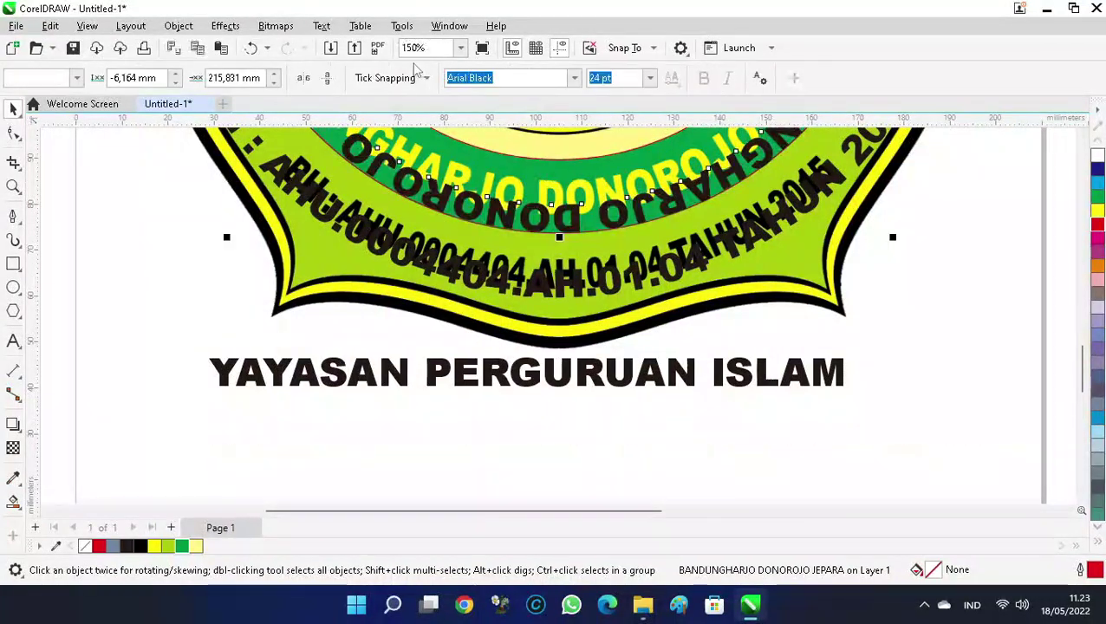
pyautogui.click(303, 77)
# Fit the YAYASAN PERGURUAN ISLAM line along the upper arc of the outer circle, inside the green ring
pyautogui.scroll(-3, 619, 260)
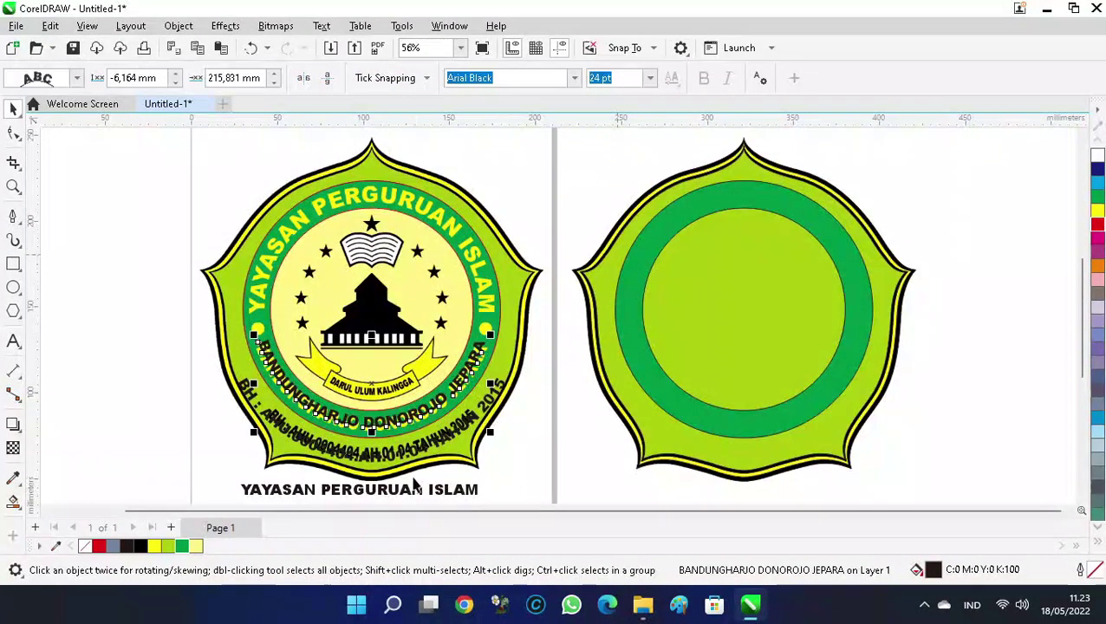
pyautogui.click(438, 491)
pyautogui.click(322, 26)
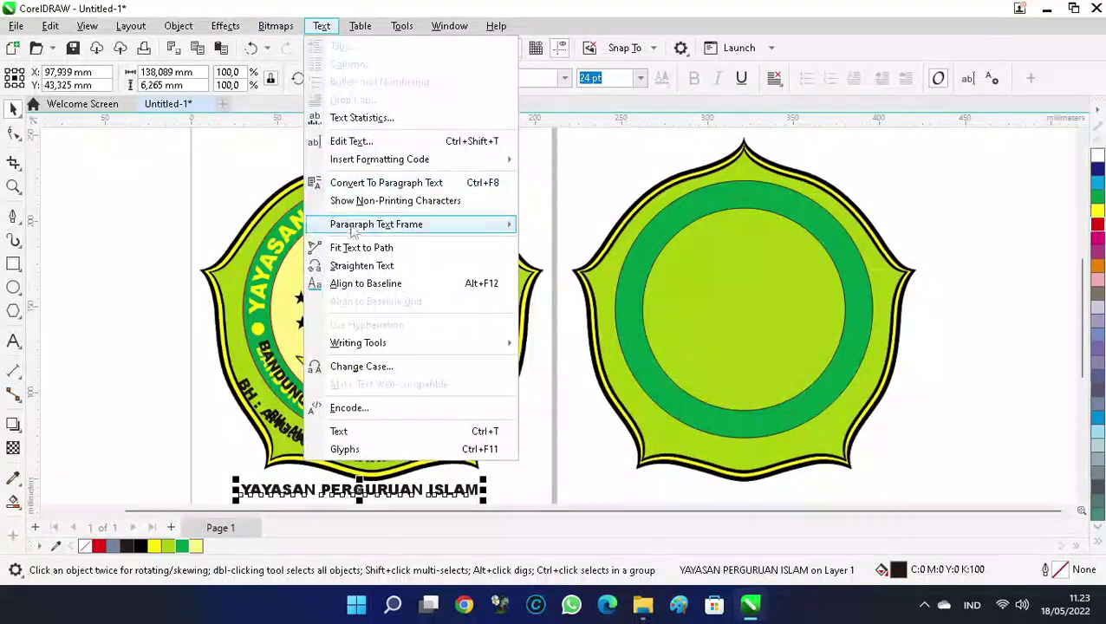
pyautogui.click(362, 247)
pyautogui.click(379, 200)
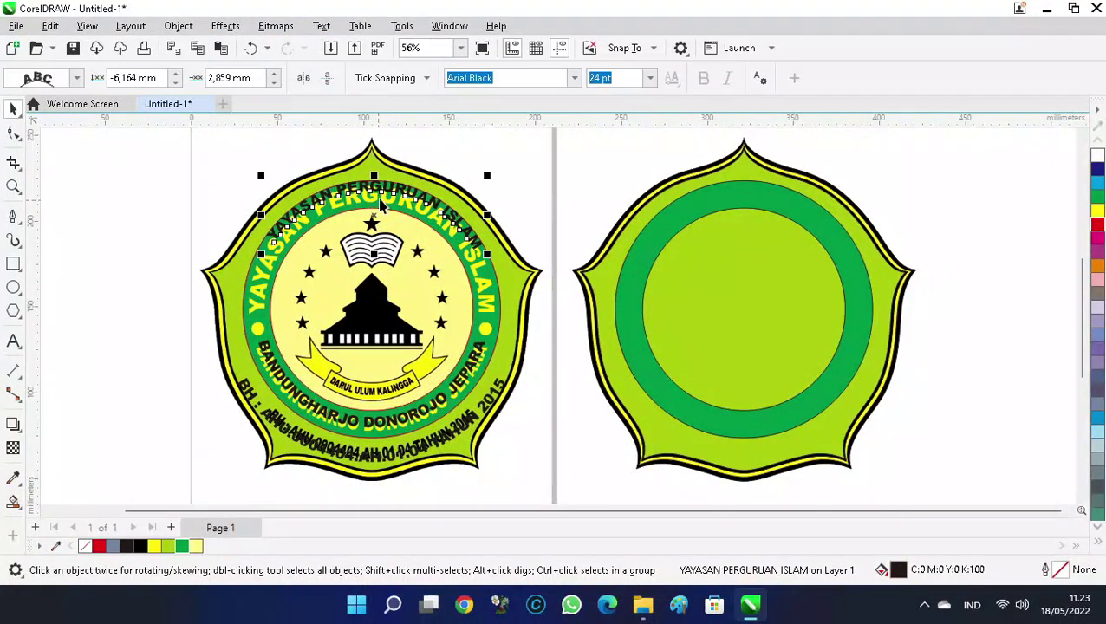
# Shift the YAYASAN PERGURUAN ISLAM arc inward to about -12.36 mm offset, matching the original lettering's baseline
pyautogui.press('z')
pyautogui.moveTo(327, 161); pyautogui.dragTo(401, 250)
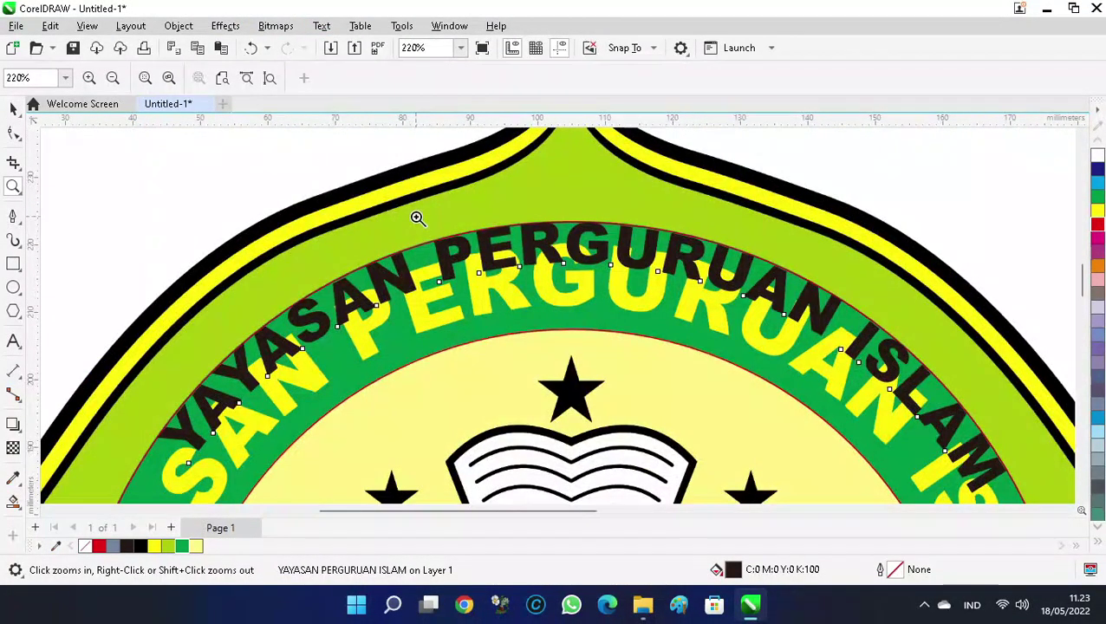
pyautogui.moveTo(635, 389); pyautogui.dragTo(662, 366)
pyautogui.press('space')
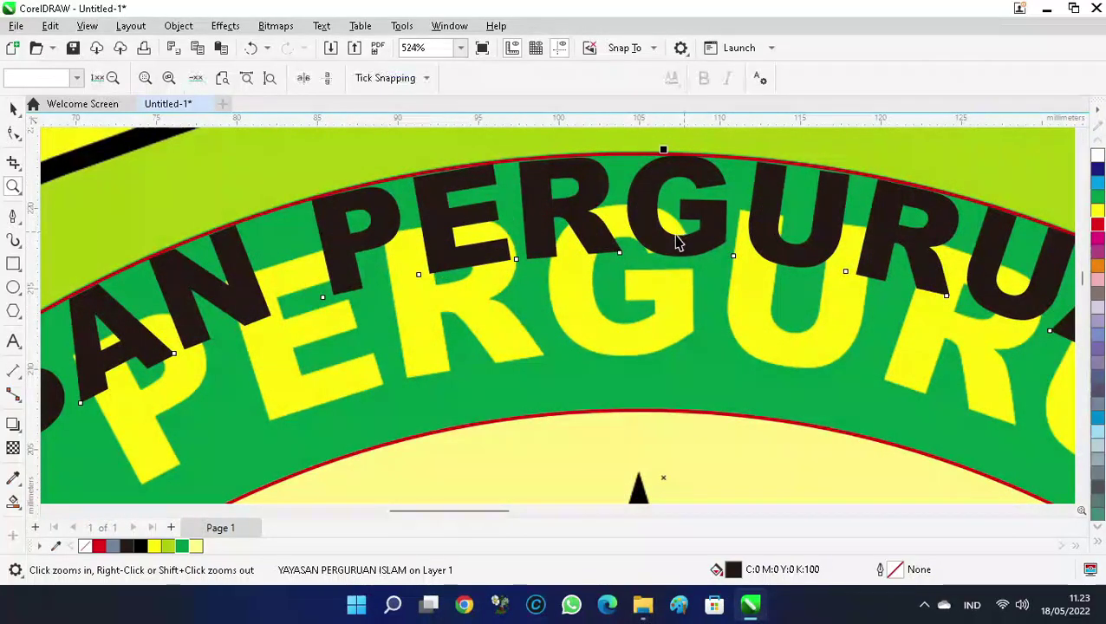
pyautogui.doubleClick(662, 240)
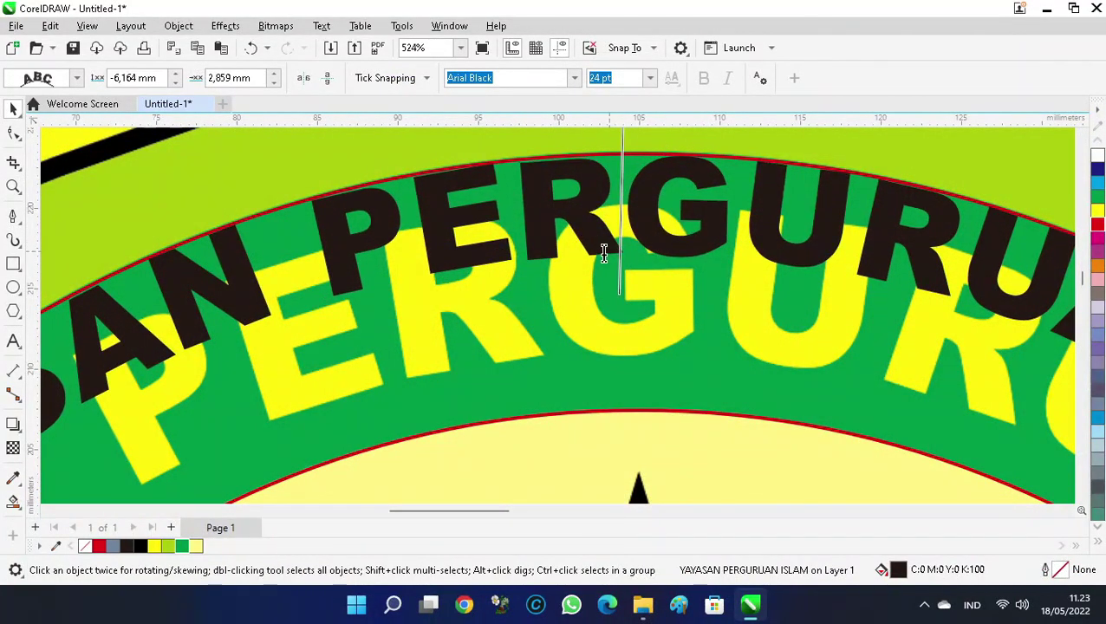
pyautogui.press('Escape')
pyautogui.moveTo(599, 243); pyautogui.dragTo(641, 362)
pyautogui.scroll(5, 634, 341)
pyautogui.moveTo(624, 322); pyautogui.dragTo(622, 335)
pyautogui.scroll(-5, 607, 328)
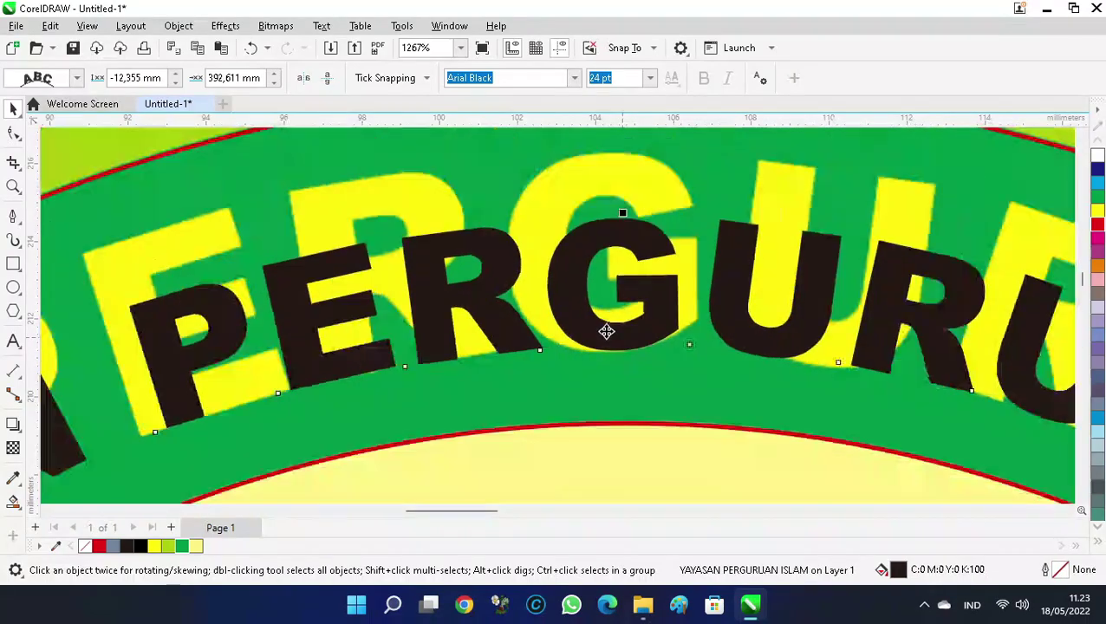
# Enlarge the YAYASAN PERGURUAN ISLAM arc to about 36 pt and widen it to cover the original yellow lettering
pyautogui.moveTo(626, 187); pyautogui.dragTo(633, 165)
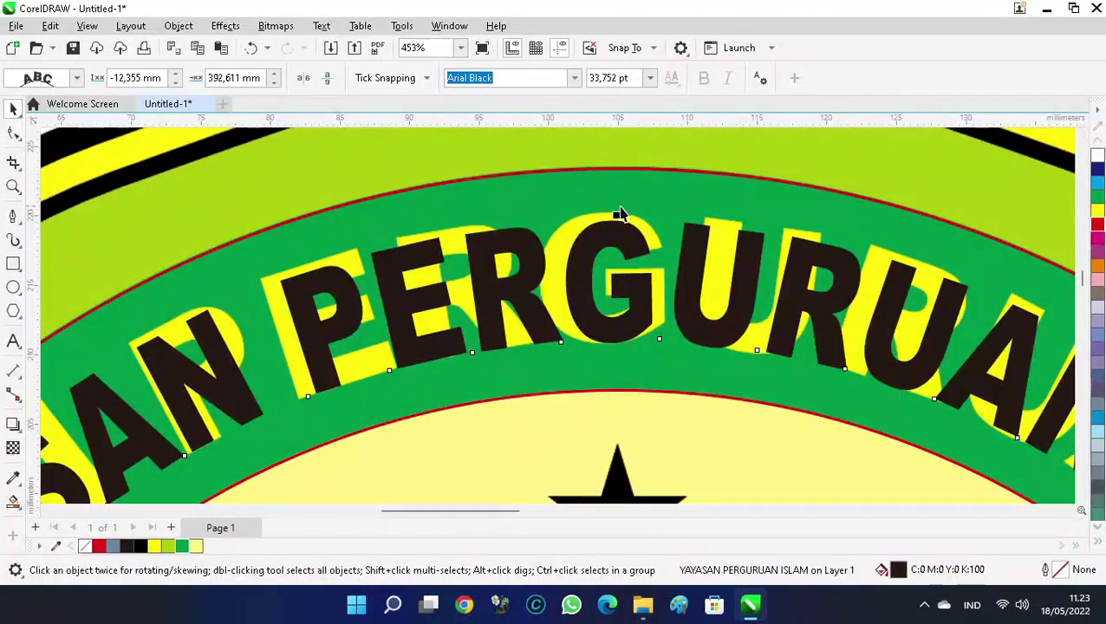
pyautogui.moveTo(621, 208); pyautogui.dragTo(633, 172)
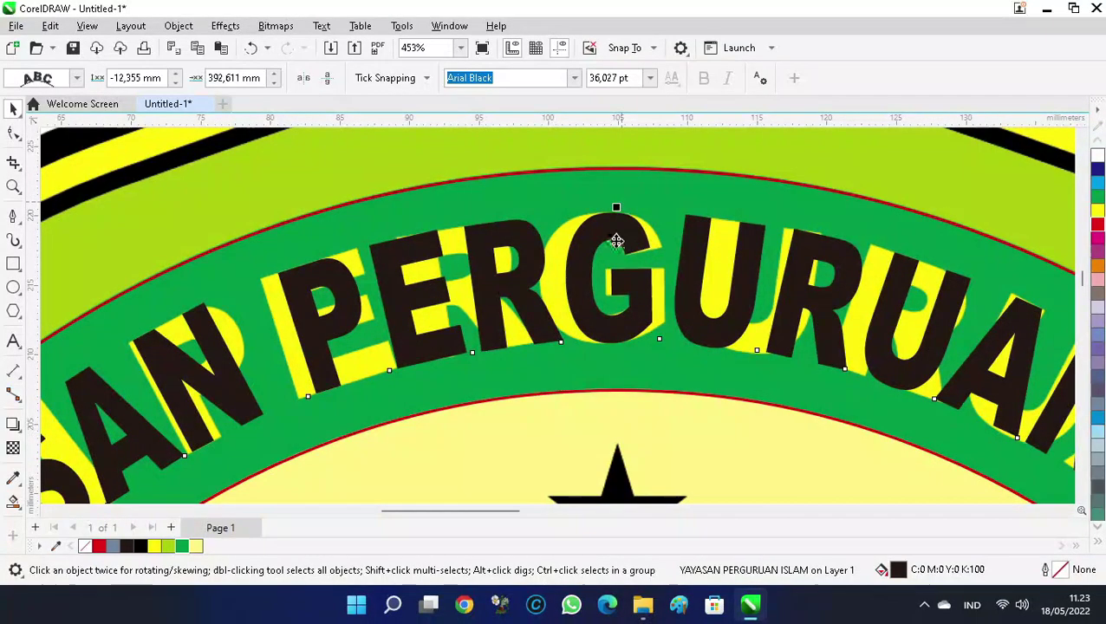
pyautogui.scroll(-6, 624, 239)
pyautogui.moveTo(755, 279); pyautogui.dragTo(934, 346)
pyautogui.scroll(-2, 461, 309)
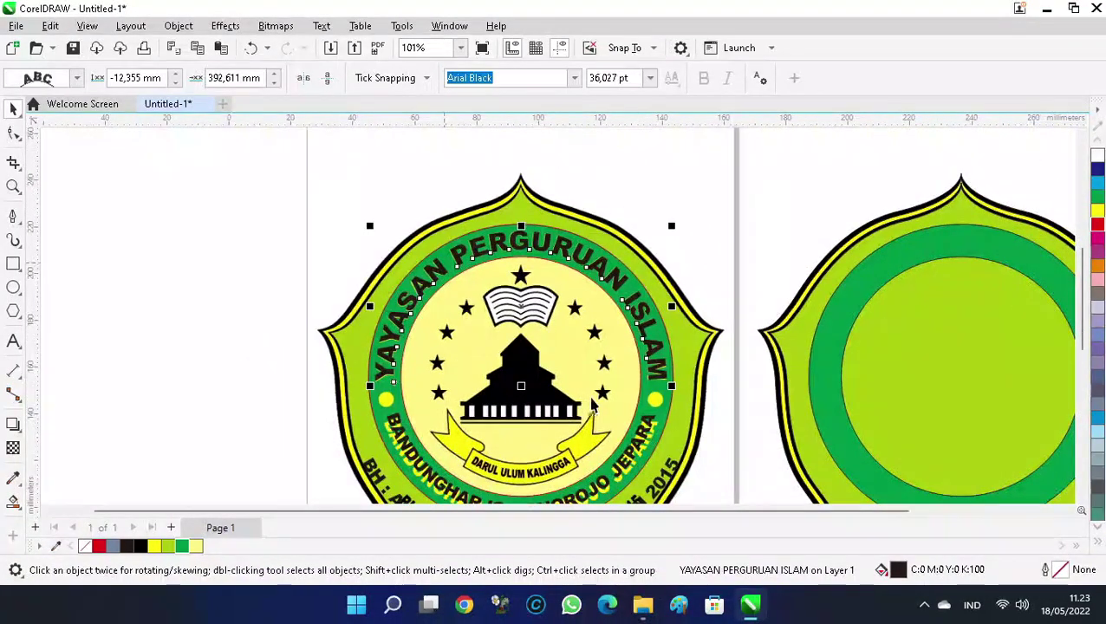
pyautogui.scroll(3, 589, 404)
pyautogui.moveTo(747, 175); pyautogui.dragTo(749, 176)
pyautogui.scroll(-4, 766, 275)
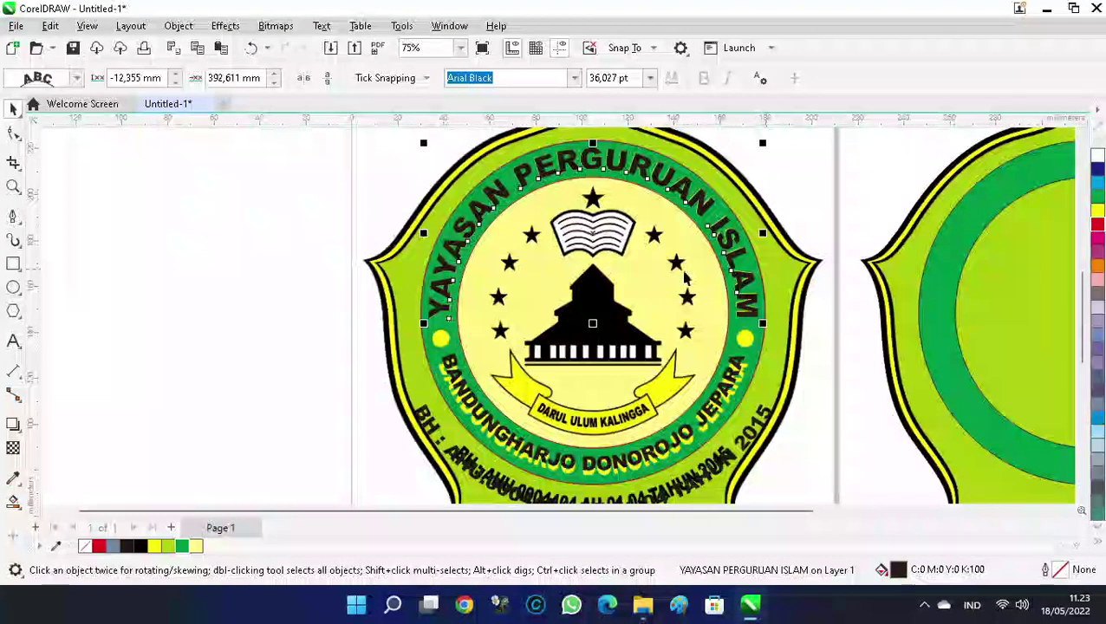
# Set the BANDUNGHARJO DONOROJO JEPARA arc at a -4 mm offset and enlarge it to about 29.1 pt over the original lettering
pyautogui.click(312, 390)
pyautogui.scroll(3, 572, 403)
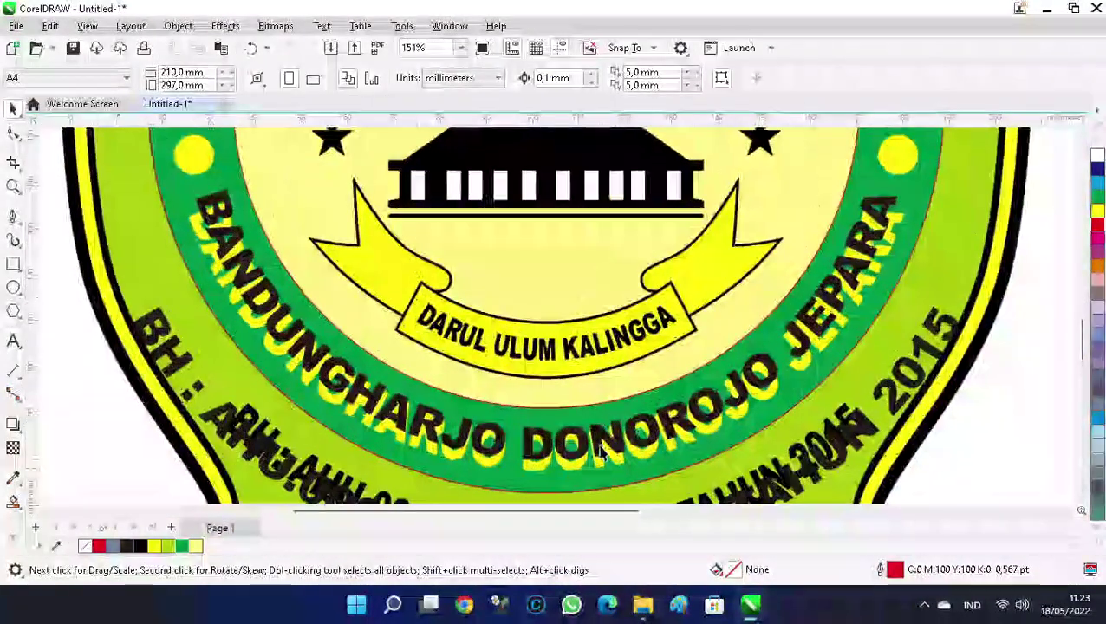
pyautogui.scroll(-3, 565, 379)
pyautogui.scroll(7, 565, 378)
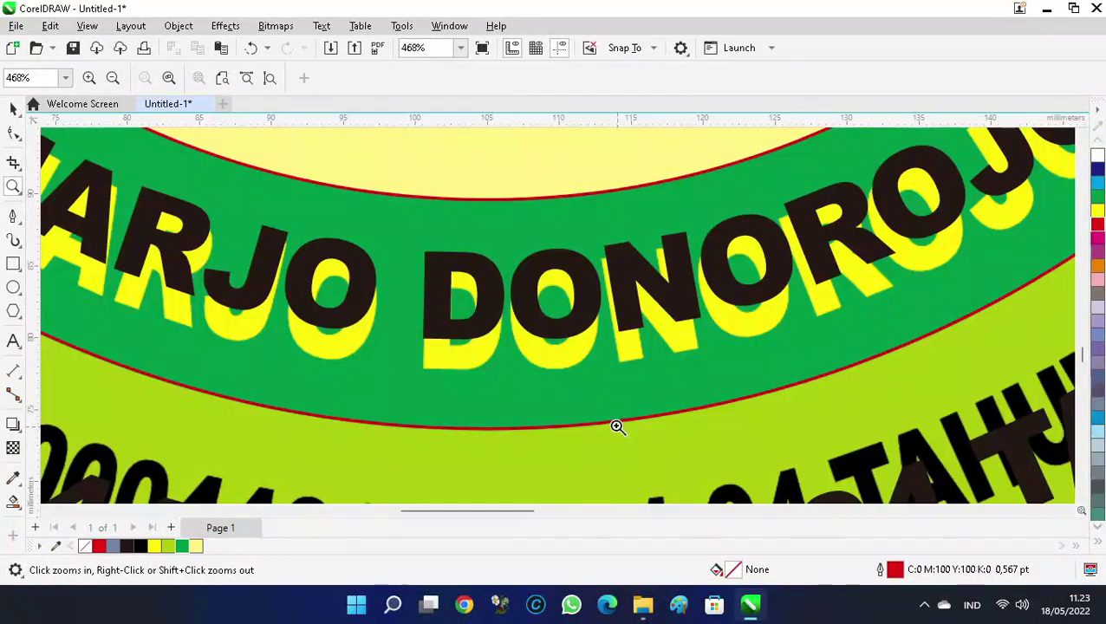
pyautogui.click(543, 327)
pyautogui.keyDown('ctrl'); pyautogui.click(542, 326); pyautogui.keyUp('ctrl')
pyautogui.moveTo(538, 321); pyautogui.dragTo(511, 362)
pyautogui.scroll(4, 477, 367)
pyautogui.scroll(-4, 511, 362)
pyautogui.moveTo(515, 410); pyautogui.dragTo(518, 446)
pyautogui.scroll(-5, 485, 398)
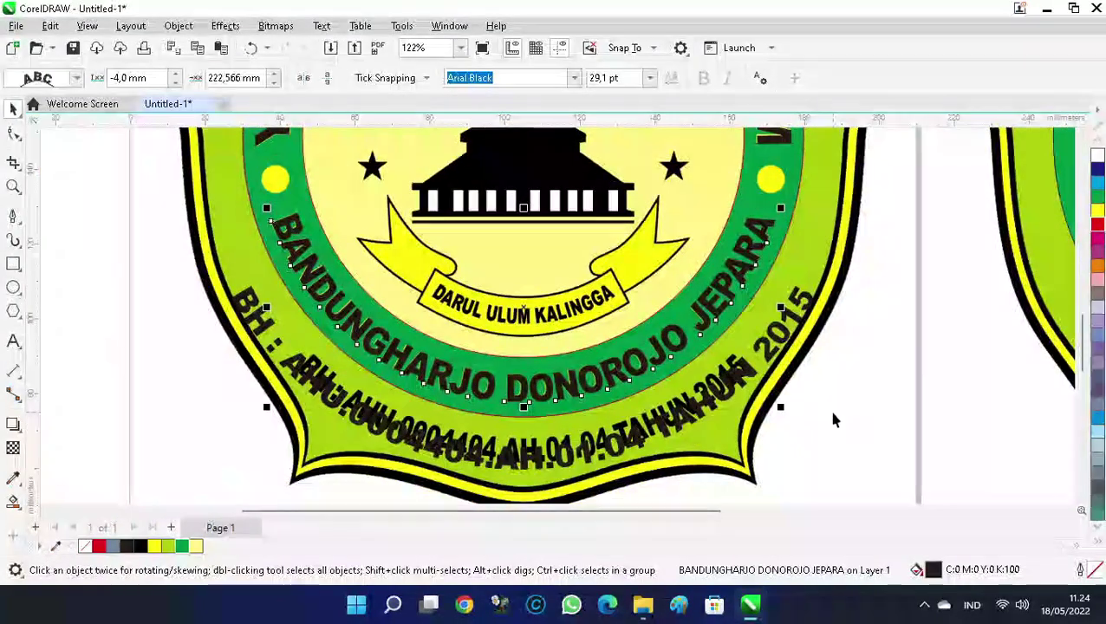
# Set the BH arc's offset to 12 mm and narrow its letters to about 70% width to match the original
pyautogui.click(524, 462)
pyautogui.click(523, 461)
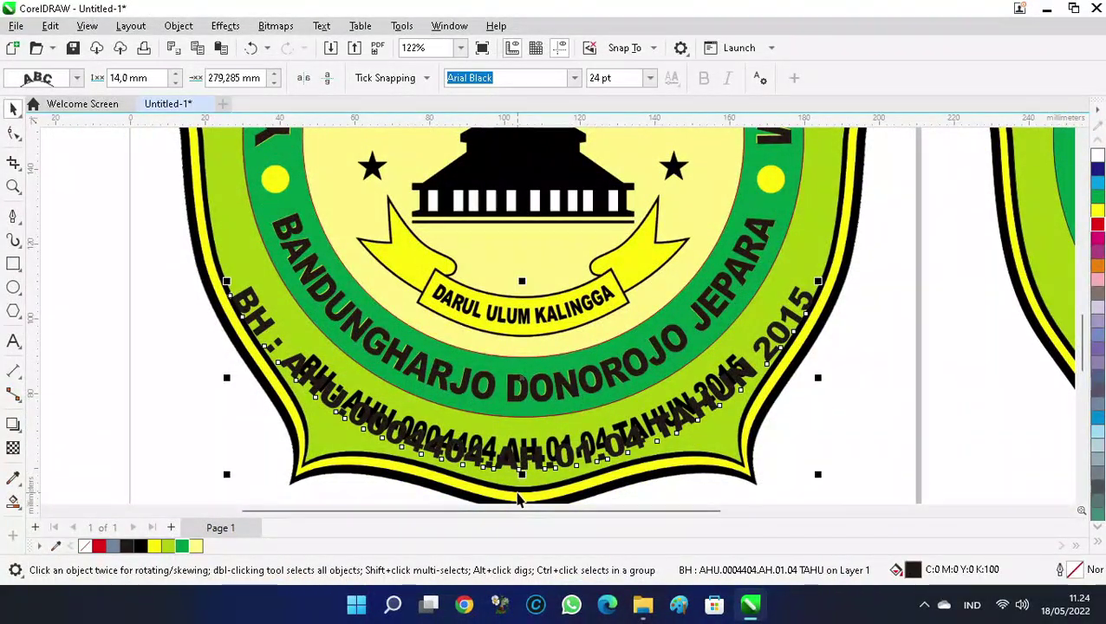
pyautogui.scroll(4, 523, 461)
pyautogui.moveTo(536, 360); pyautogui.dragTo(541, 362)
pyautogui.scroll(-5, 481, 353)
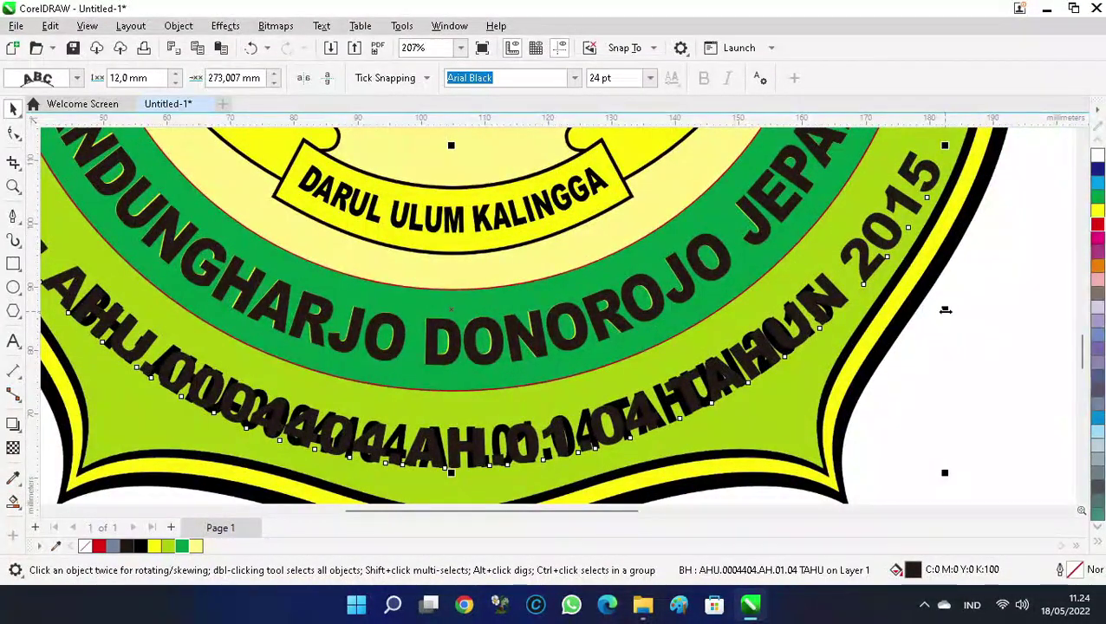
pyautogui.moveTo(945, 310); pyautogui.dragTo(655, 407)
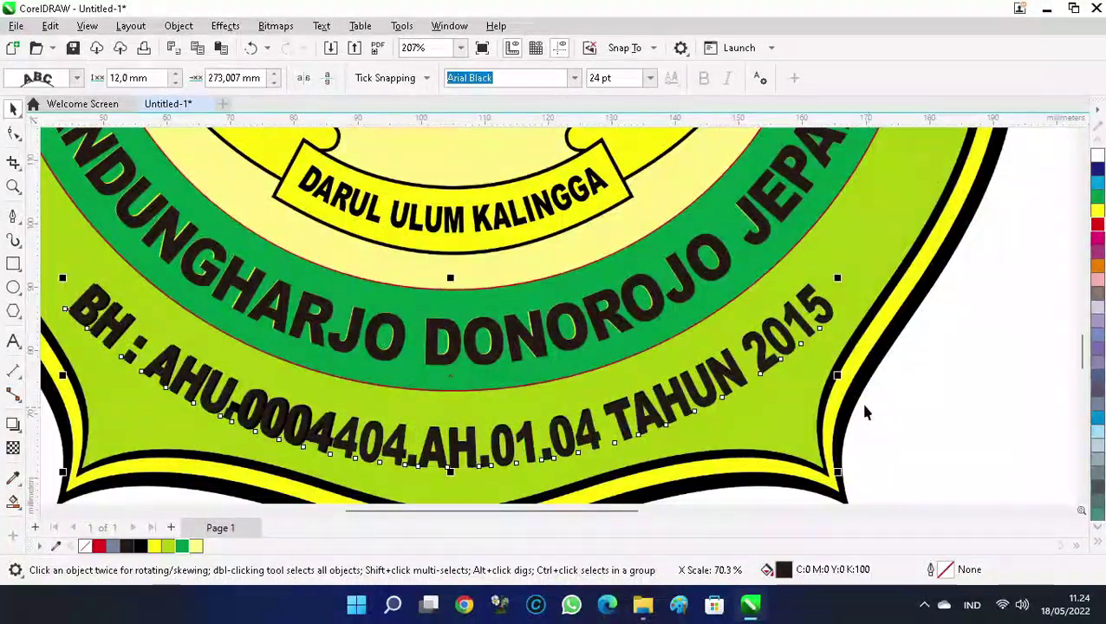
# Colour the BH arc text red to tell it apart from the original black lettering
pyautogui.click(99, 546)
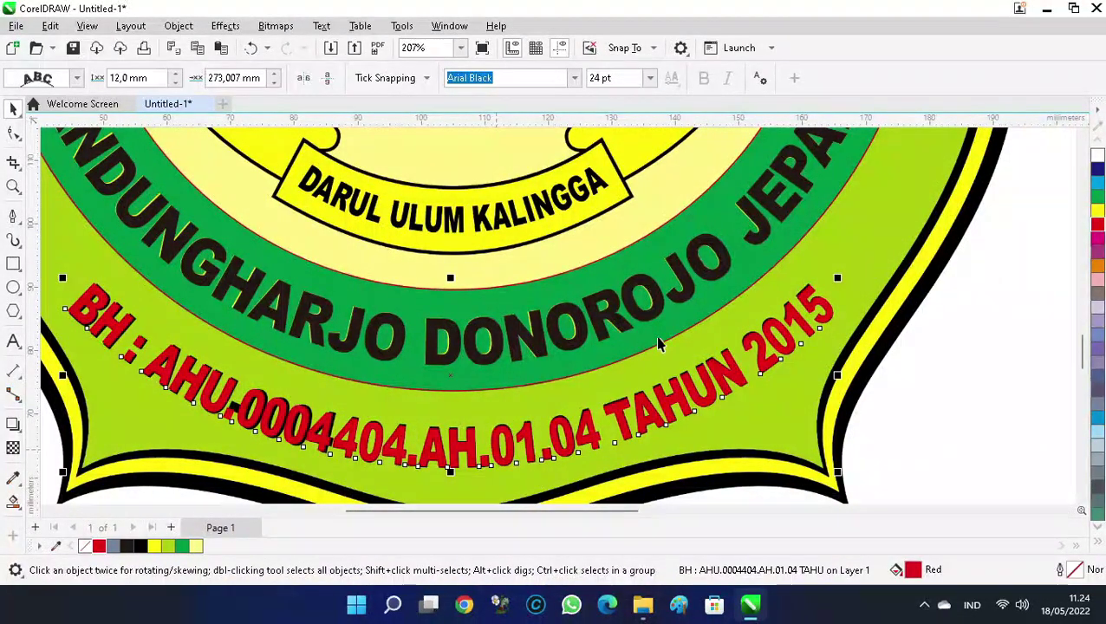
pyautogui.scroll(-2, 576, 322)
pyautogui.scroll(5, 256, 344)
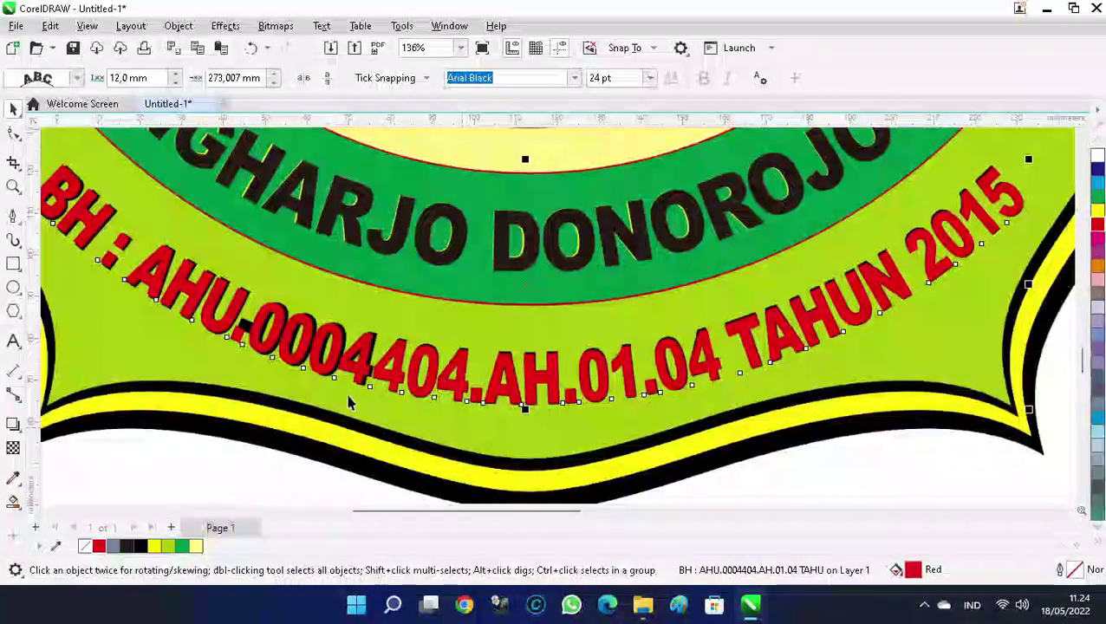
# Replace the full stop after AHU in the BH arc text with a hyphen
pyautogui.doubleClick(247, 338)
pyautogui.press('BackSpace')
pyautogui.write('-')
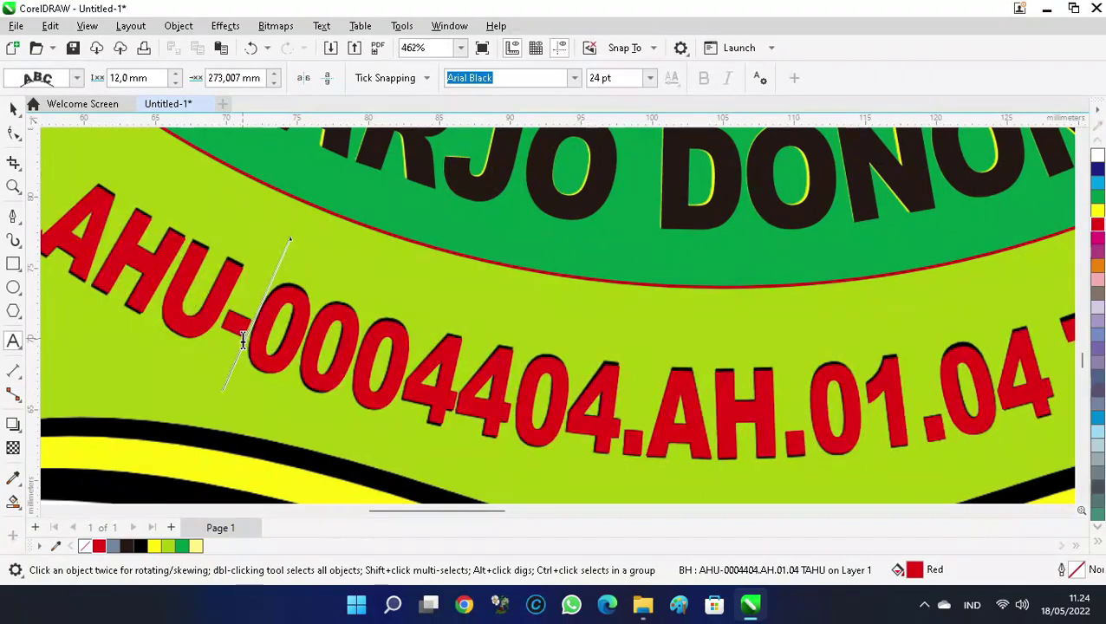
pyautogui.click(14, 110)
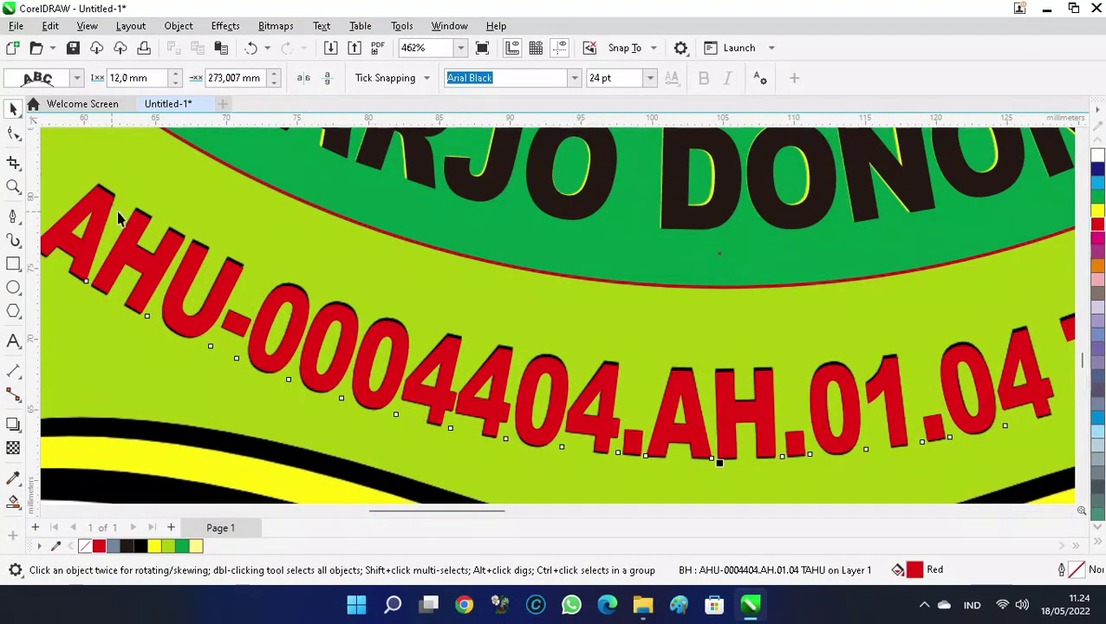
pyautogui.doubleClick(232, 260)
pyautogui.click(12, 110)
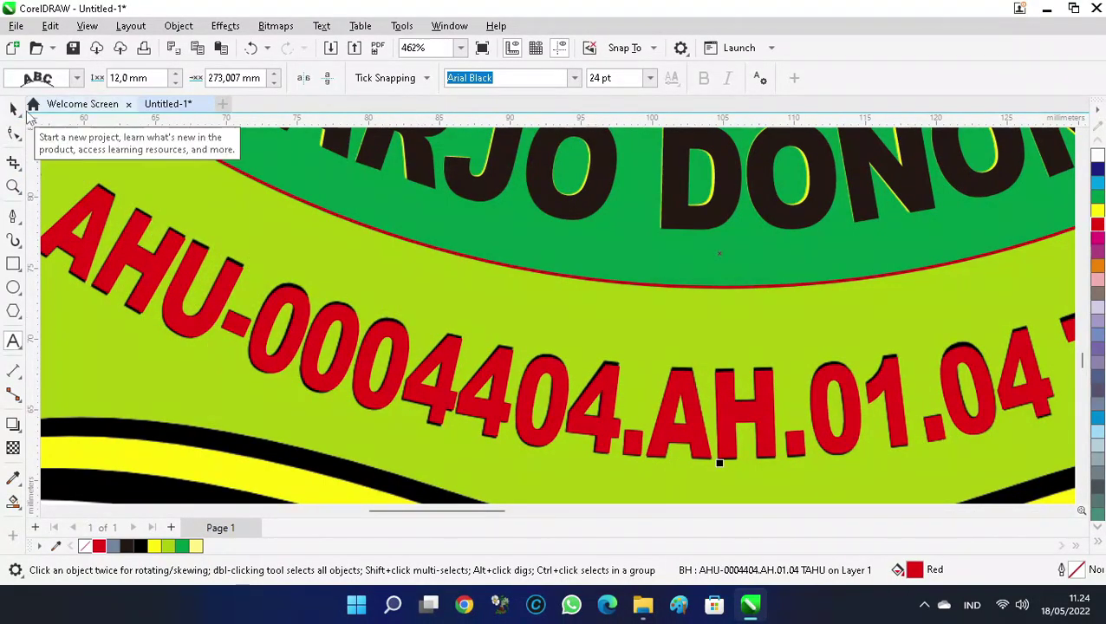
pyautogui.scroll(-2, 416, 314)
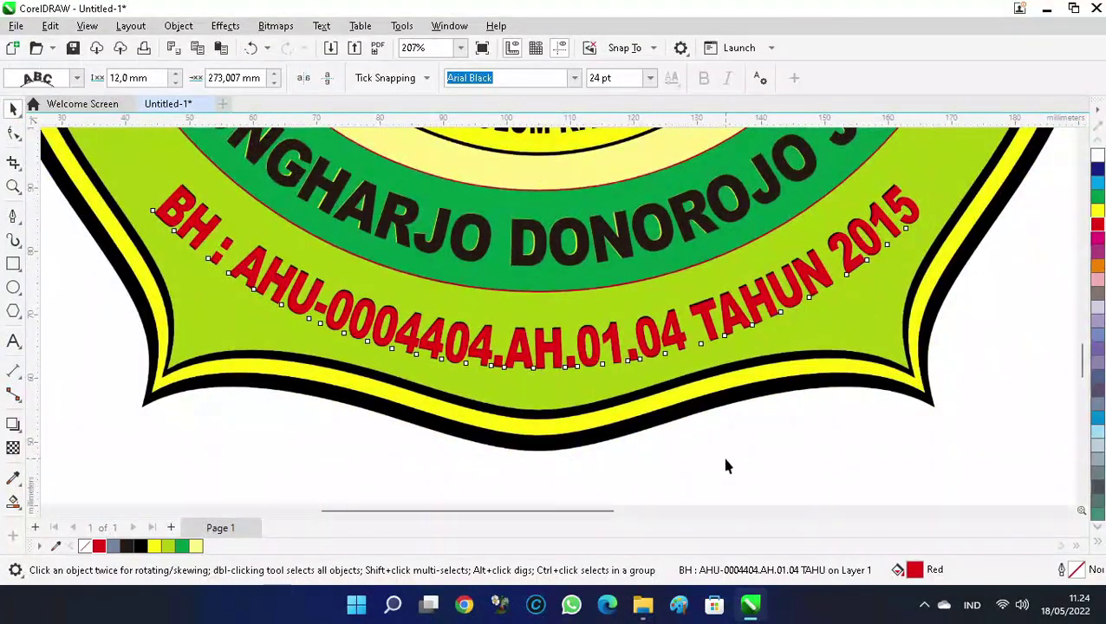
pyautogui.click(723, 457)
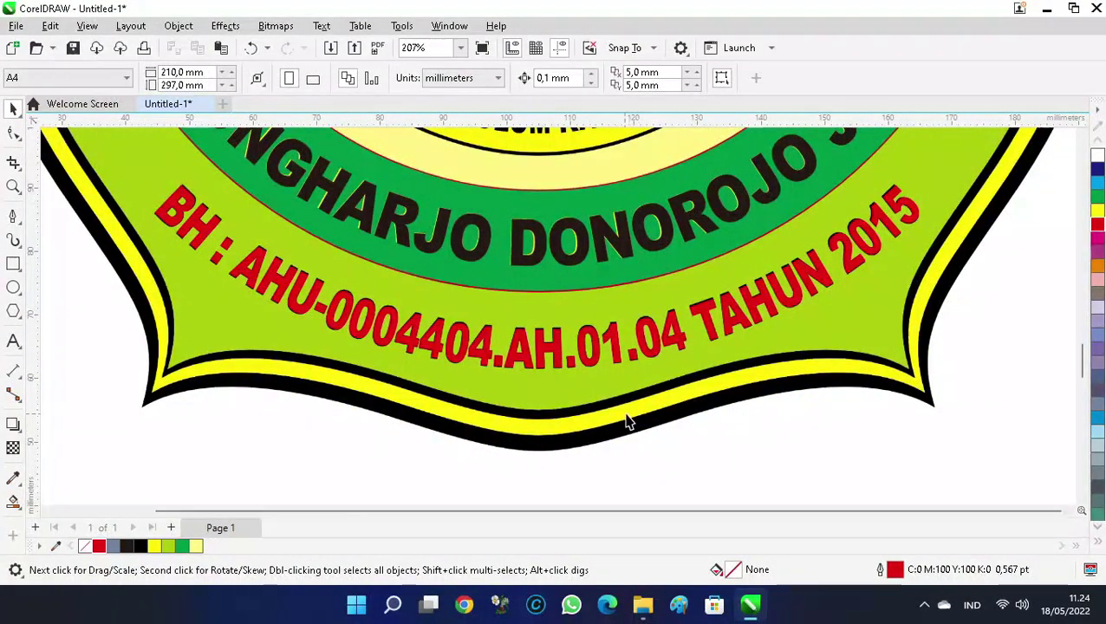
# Move the curved lettering and both circles clear of the original logo, and centre the inner circle back on the page
pyautogui.scroll(-4, 625, 422)
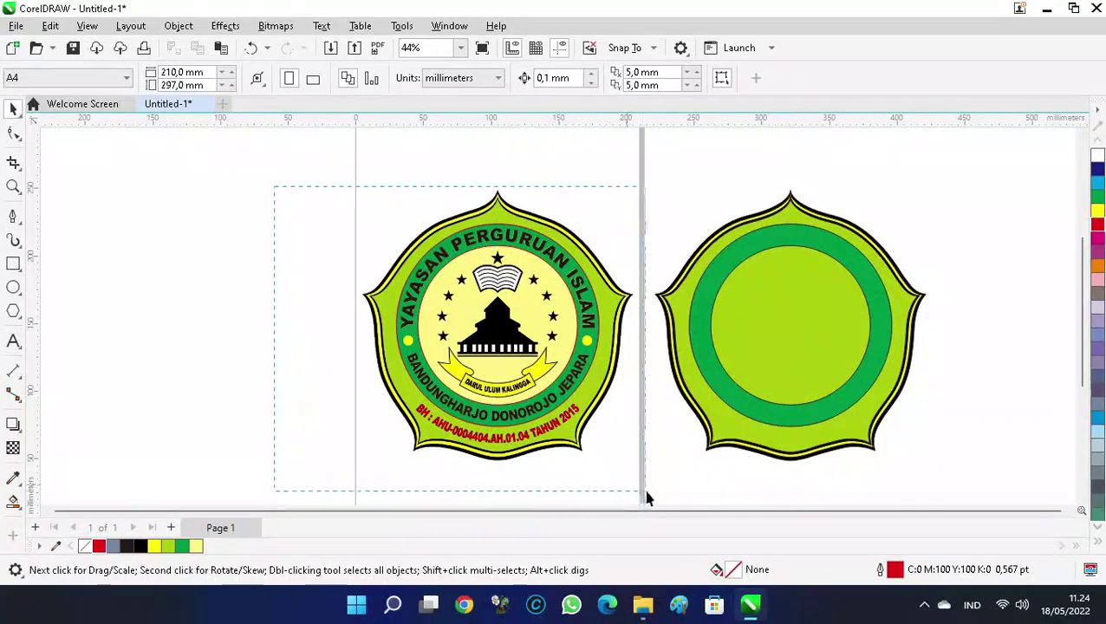
pyautogui.moveTo(642, 490); pyautogui.dragTo(642, 490)
pyautogui.moveTo(397, 344); pyautogui.dragTo(69, 344)
pyautogui.click(168, 329)
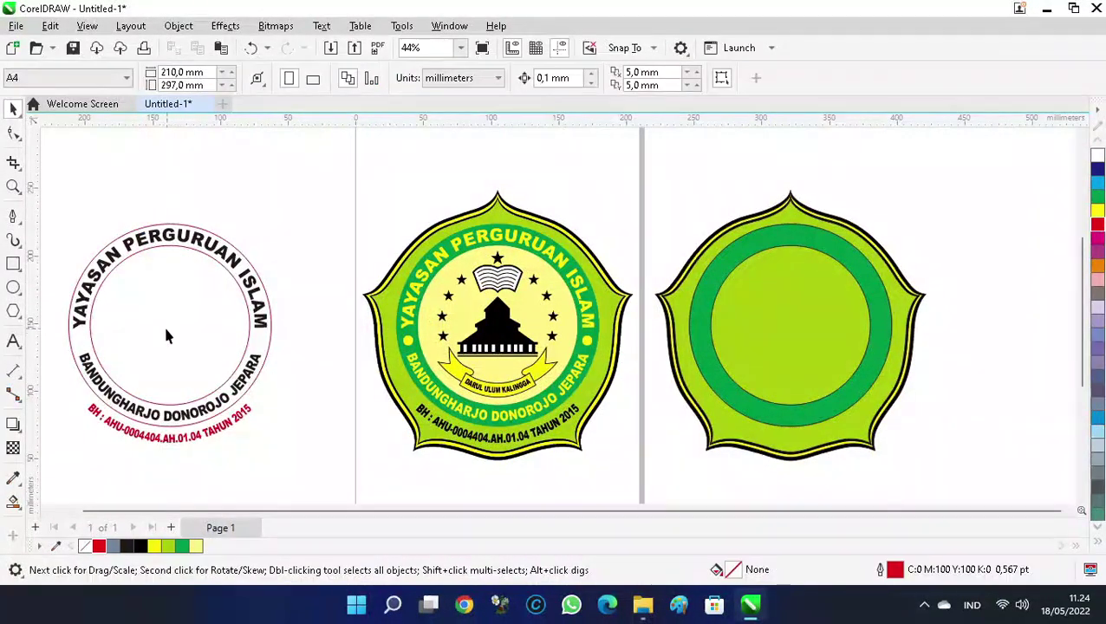
pyautogui.click(167, 329)
pyautogui.press('p')
pyautogui.scroll(1, 181, 386)
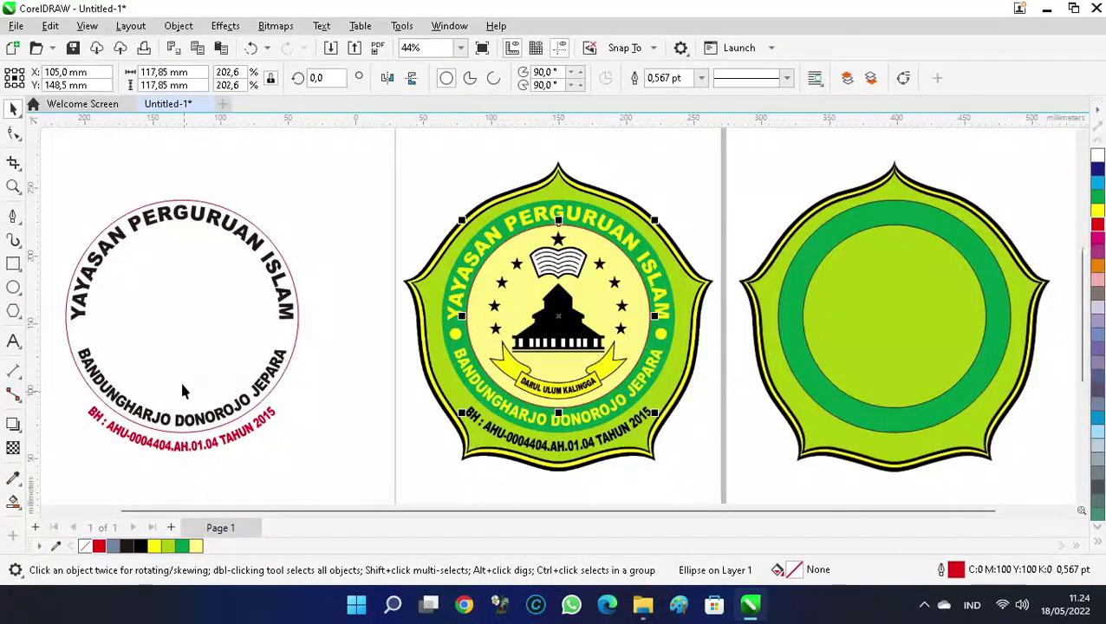
# Delete the outer guide circle that the arc texts were fitted to
pyautogui.scroll(-4, 519, 364)
pyautogui.scroll(4, 264, 389)
pyautogui.click(405, 256)
pyautogui.click(399, 234)
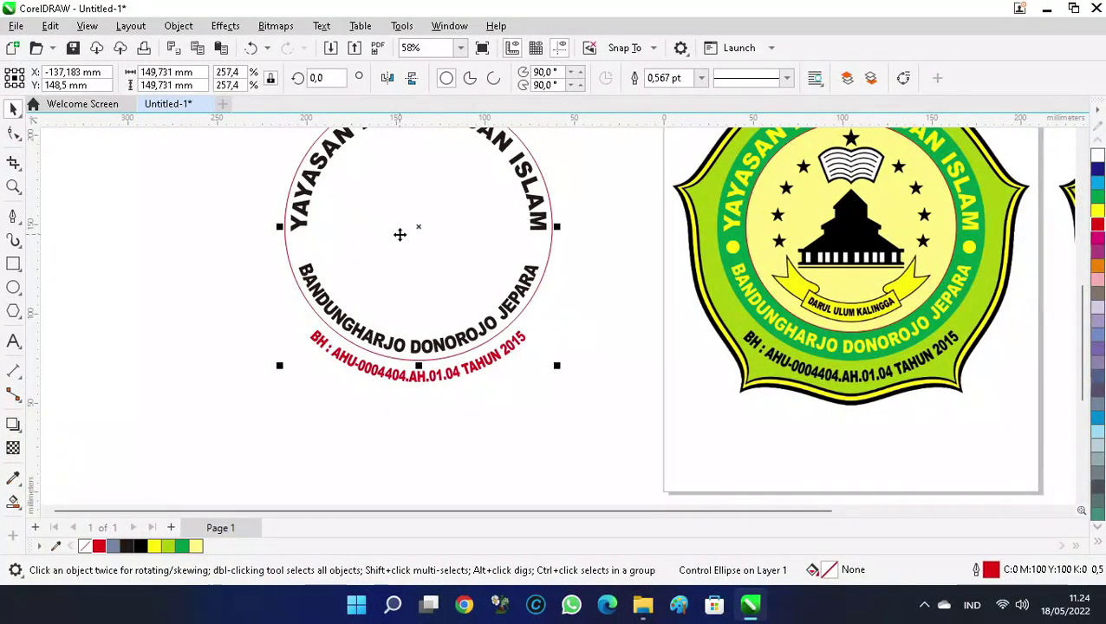
pyautogui.press('Escape')
pyautogui.scroll(-1, 279, 357)
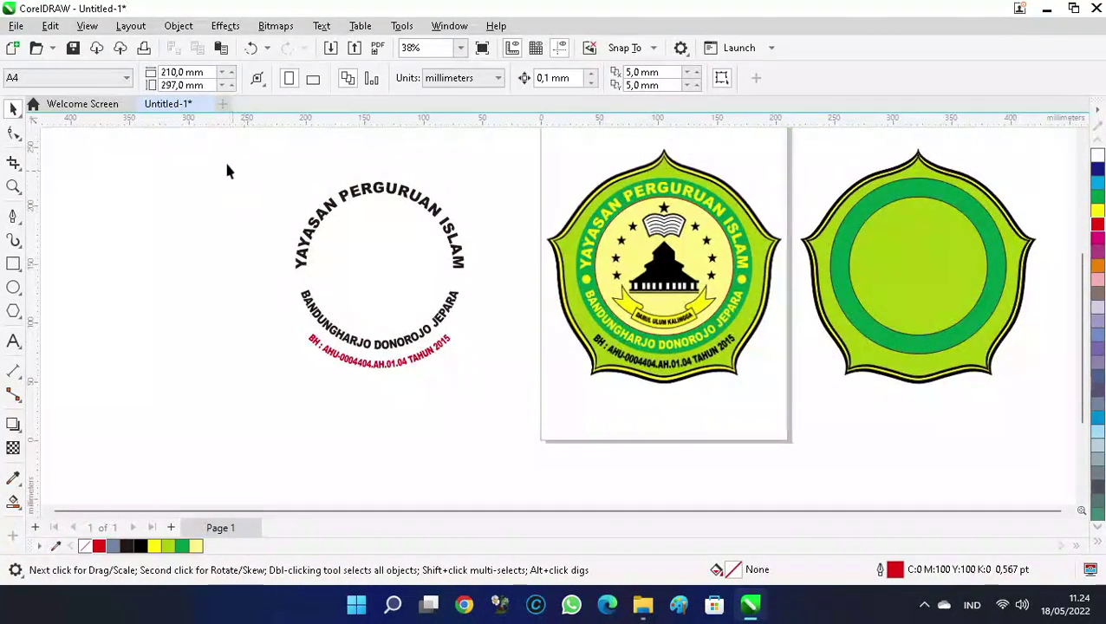
# Convert the three arc texts to curves and fill the BH arc with black
pyautogui.moveTo(507, 389); pyautogui.dragTo(502, 387)
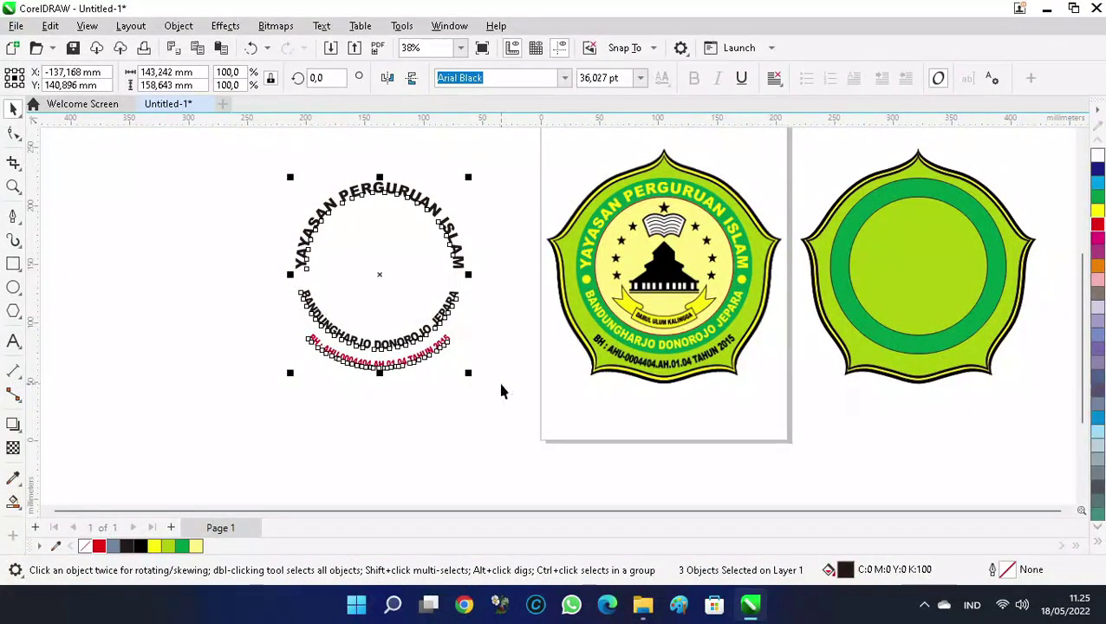
pyautogui.click(501, 383)
pyautogui.click(378, 368)
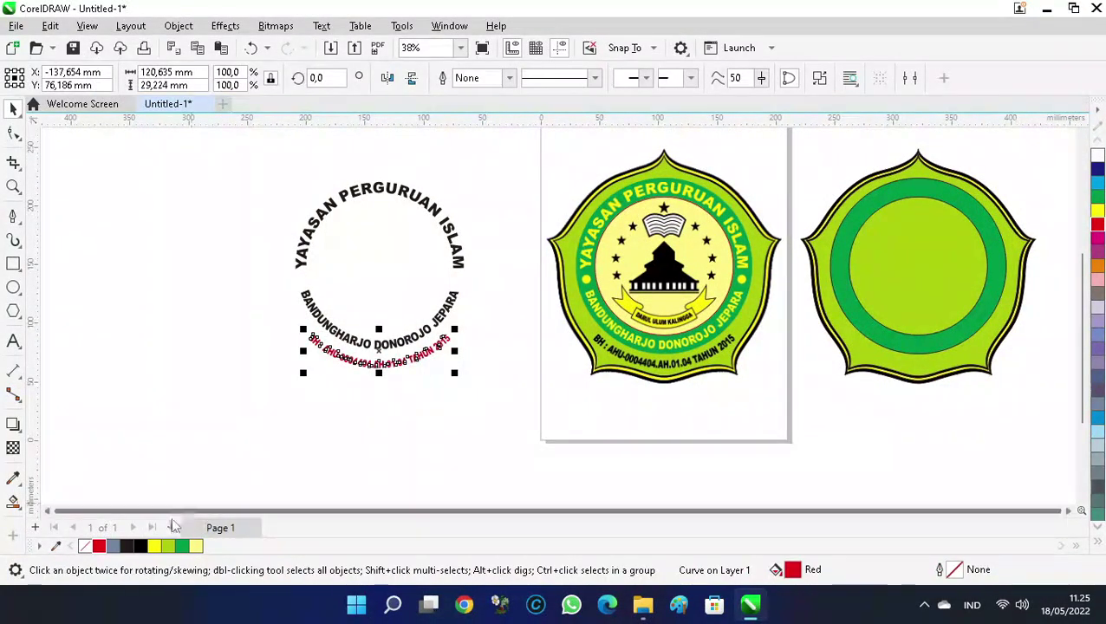
pyautogui.click(127, 546)
# Fill the YAYASAN PERGURUAN ISLAM and BANDUNGHARJO DONOROJO JEPARA arcs with yellow and group all three arcs
pyautogui.moveTo(223, 155); pyautogui.dragTo(440, 326)
pyautogui.moveTo(490, 366); pyautogui.dragTo(504, 397)
pyautogui.click(153, 546)
pyautogui.click(247, 166)
pyautogui.hotkey('ctrl', 'g')
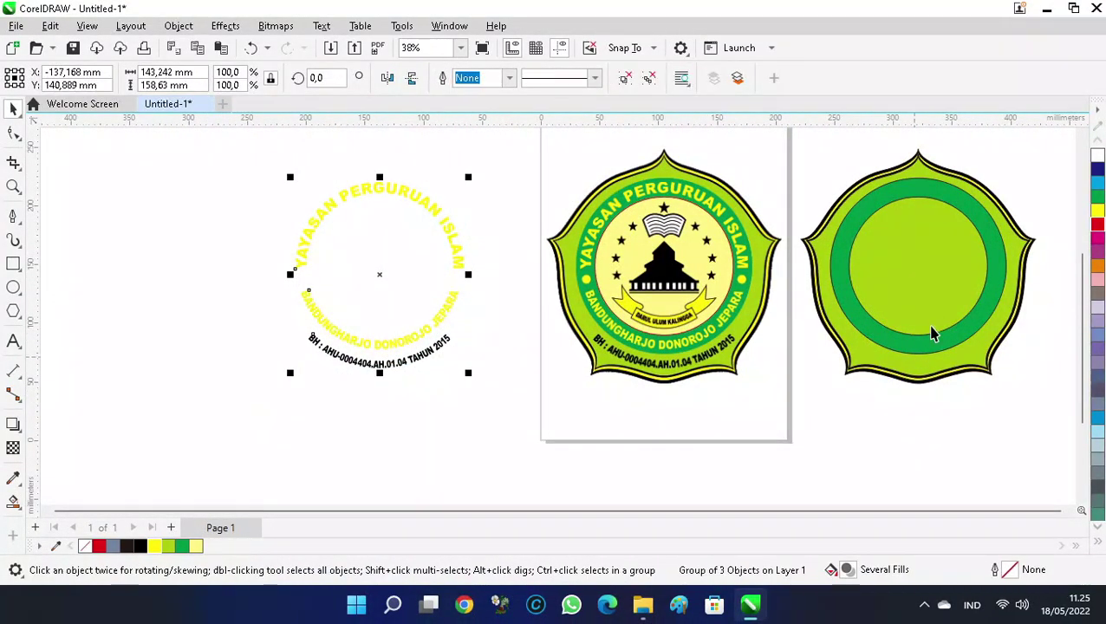
# Align the grouped lettering centrally on the redrawn logo so the yellow arcs sit on its green ring
pyautogui.keyDown('shift'); pyautogui.click(897, 326); pyautogui.keyUp('shift')
pyautogui.press('c')
pyautogui.press('e')
pyautogui.click(363, 362)
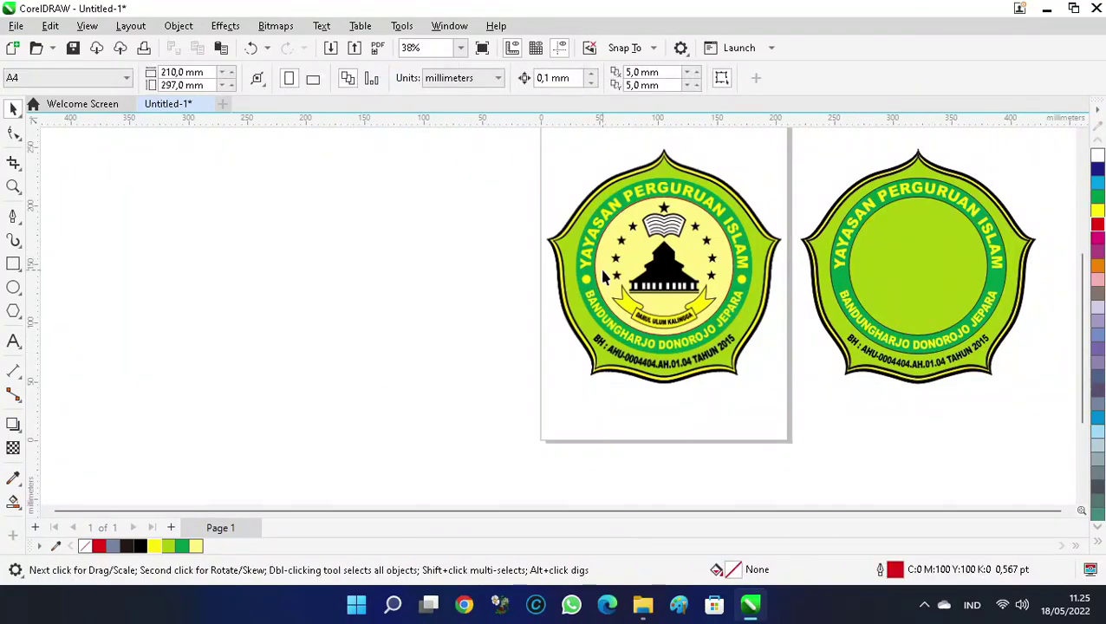
# Draw a circle about 7.3 mm across over the left yellow dot in the original's green ring
pyautogui.press('z')
pyautogui.moveTo(572, 267); pyautogui.dragTo(631, 310)
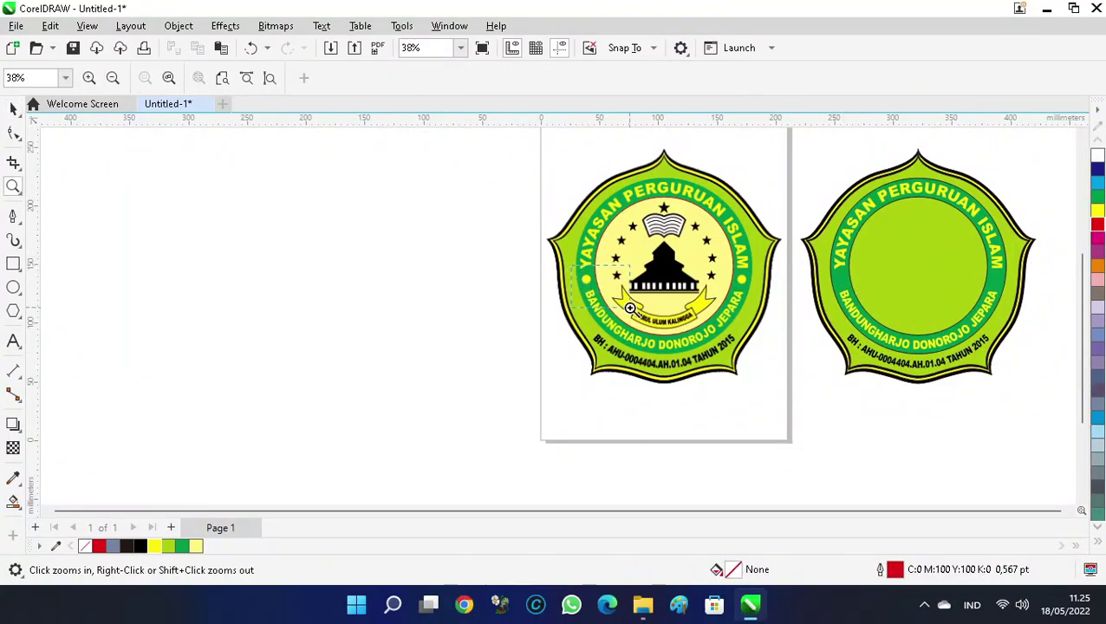
pyautogui.moveTo(332, 209); pyautogui.dragTo(609, 347)
pyautogui.press('space')
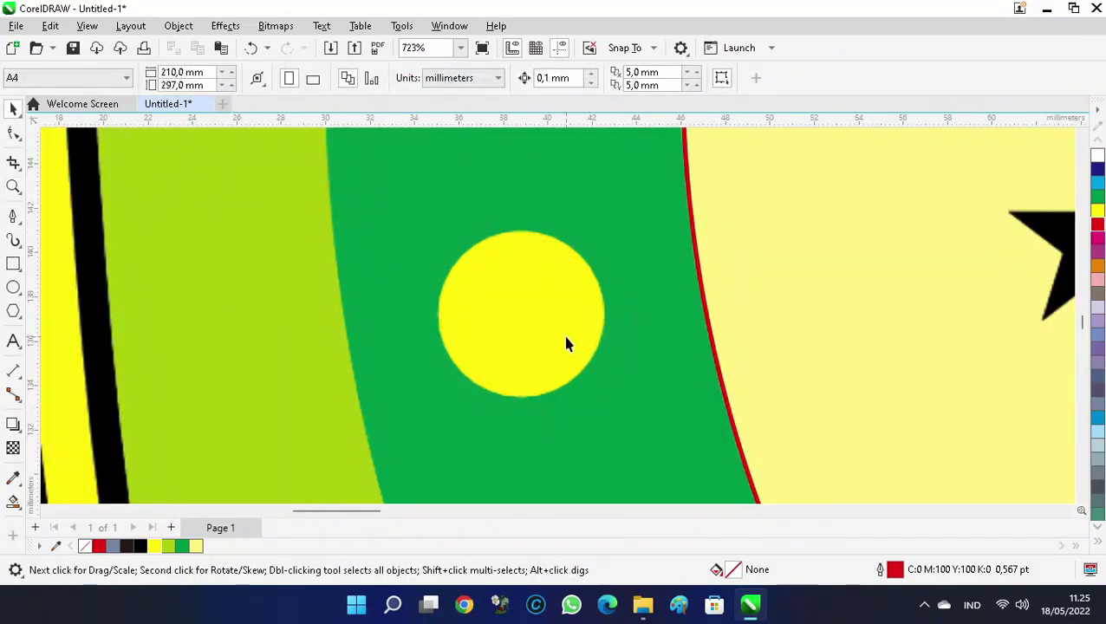
pyautogui.moveTo(449, 236); pyautogui.dragTo(633, 419)
pyautogui.press('space')
pyautogui.moveTo(561, 356); pyautogui.dragTo(520, 321)
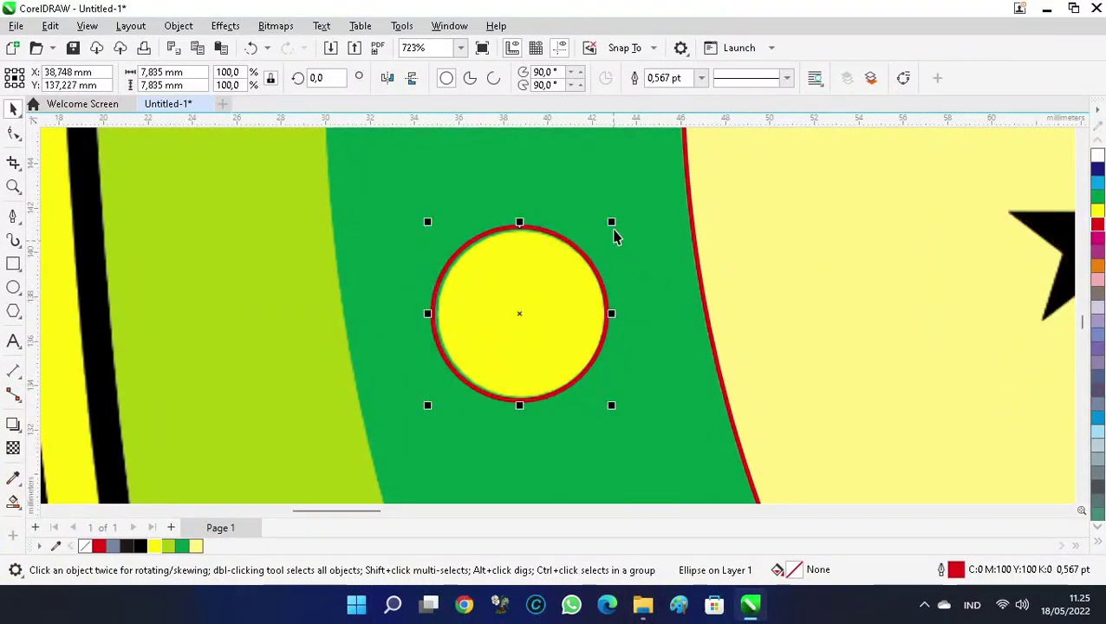
pyautogui.moveTo(613, 224); pyautogui.dragTo(609, 232)
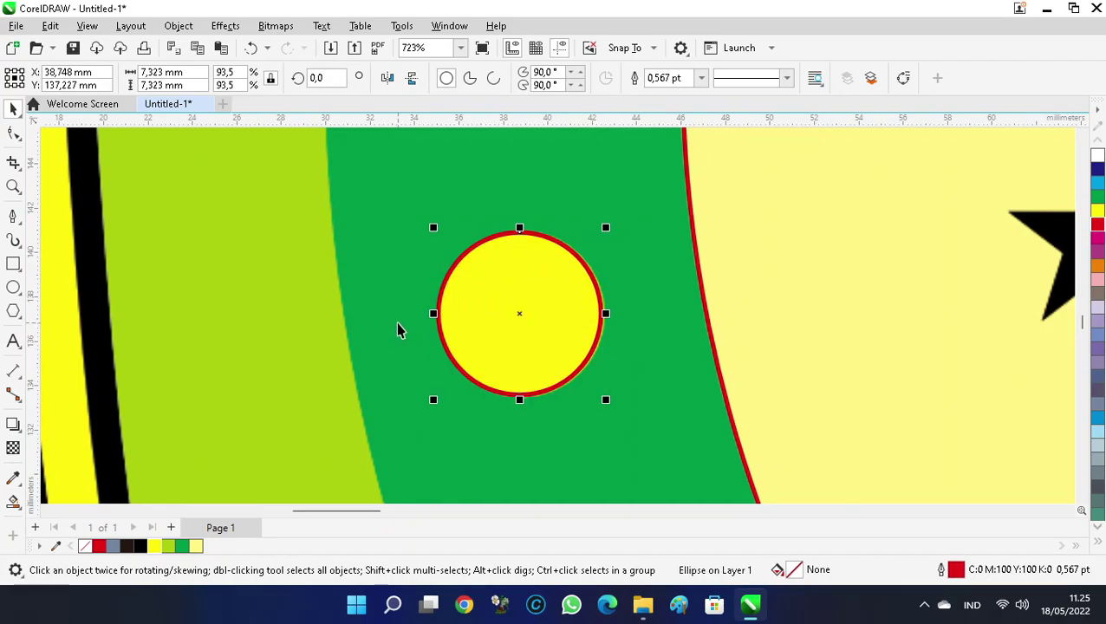
# Duplicate the circle onto the opposite dot, group the pair, fill it yellow and place it on the redrawn logo's green ring
pyautogui.scroll(-5, 397, 330)
pyautogui.scroll(3, 242, 329)
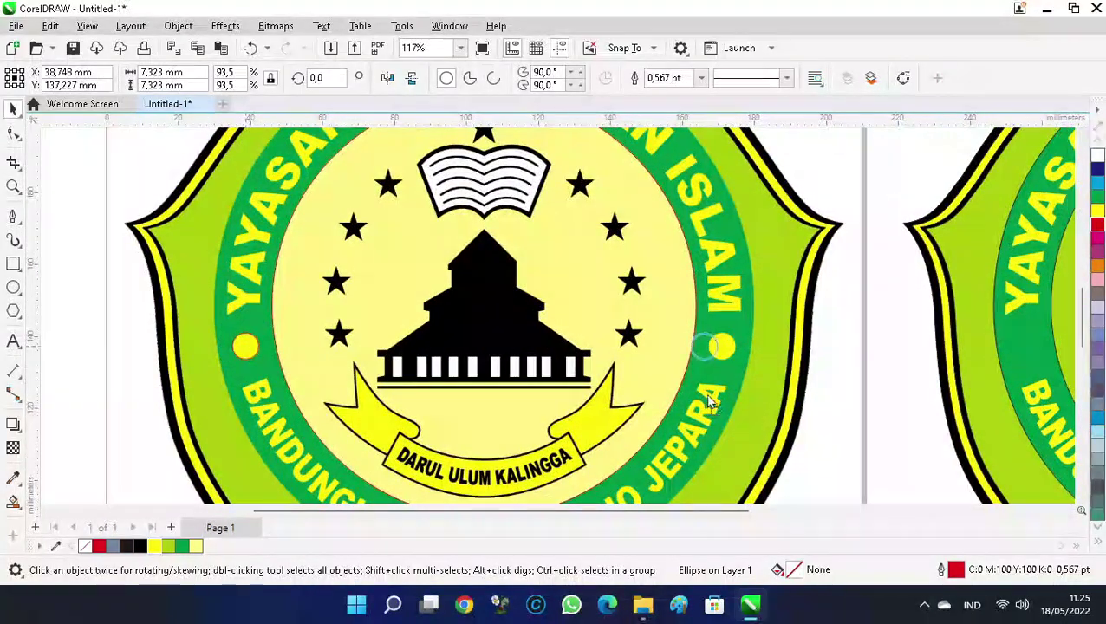
pyautogui.keyDown('shift'); pyautogui.click(247, 346); pyautogui.keyUp('shift')
pyautogui.hotkey('ctrl', 'g')
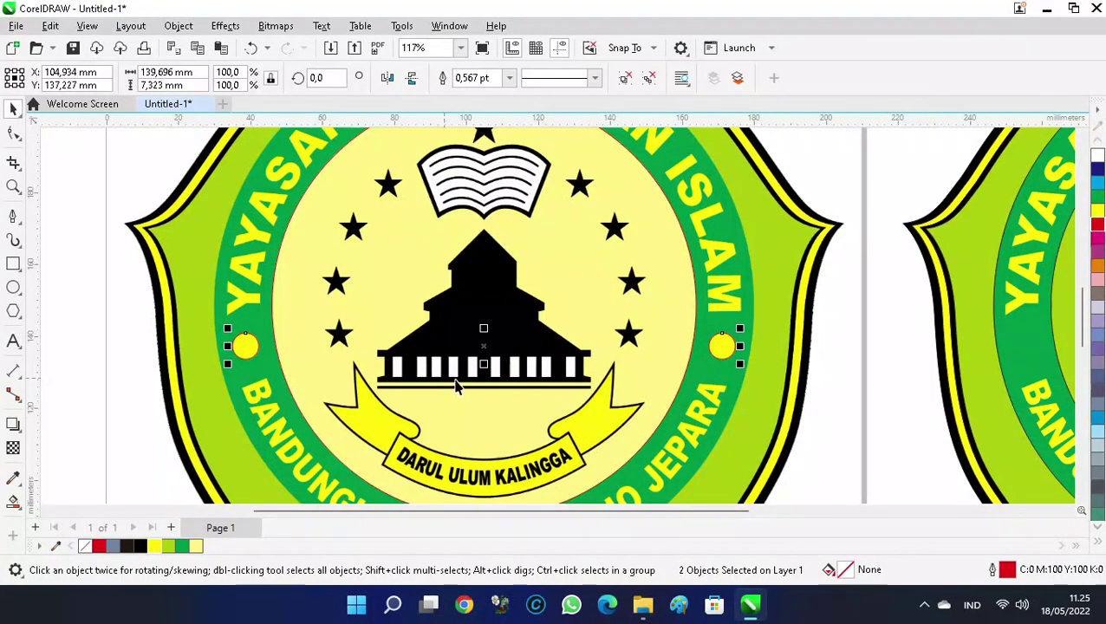
pyautogui.scroll(-3, 299, 357)
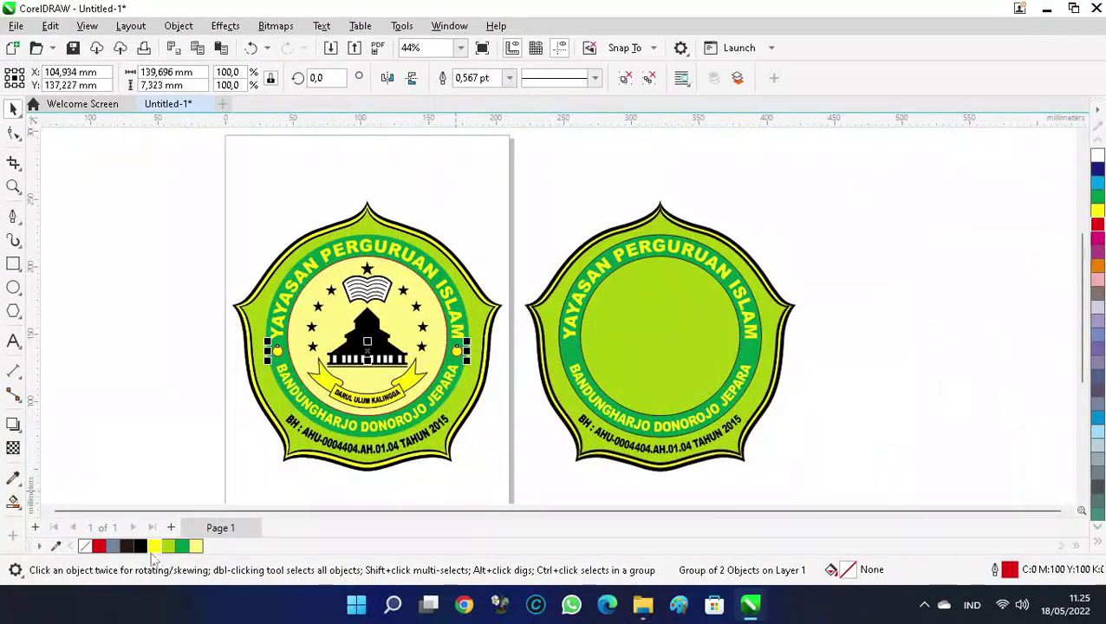
pyautogui.keyDown('shift'); pyautogui.click(661, 332); pyautogui.keyUp('shift')
pyautogui.click(837, 383)
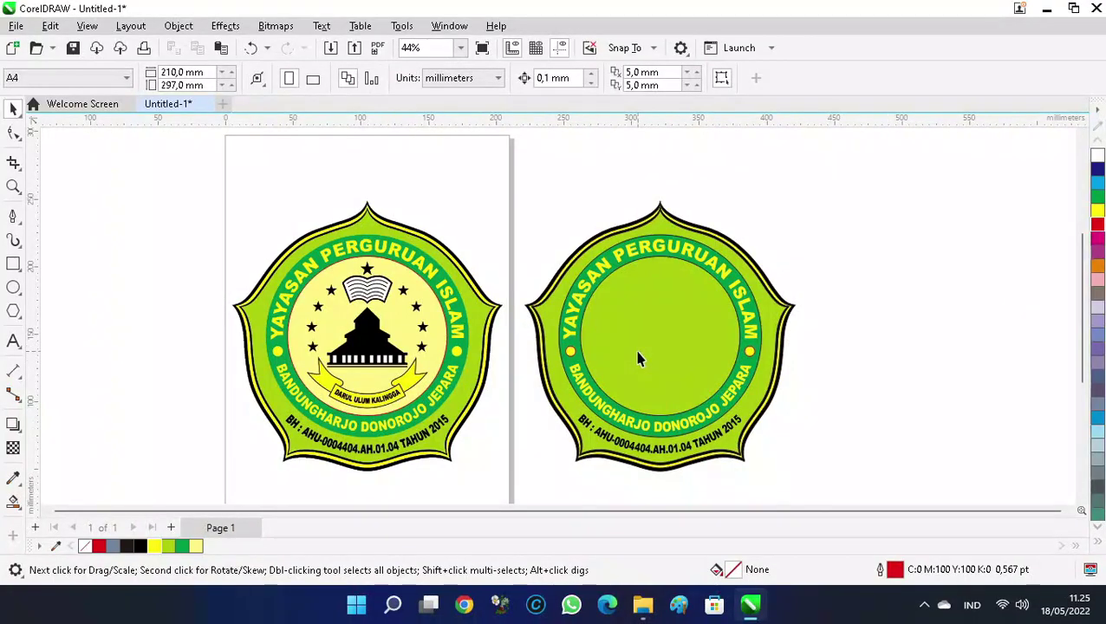
# Fill the area inside the redrawn logo's green ring with the pale yellow C0 M0 Y60 K0
pyautogui.scroll(1, 596, 345)
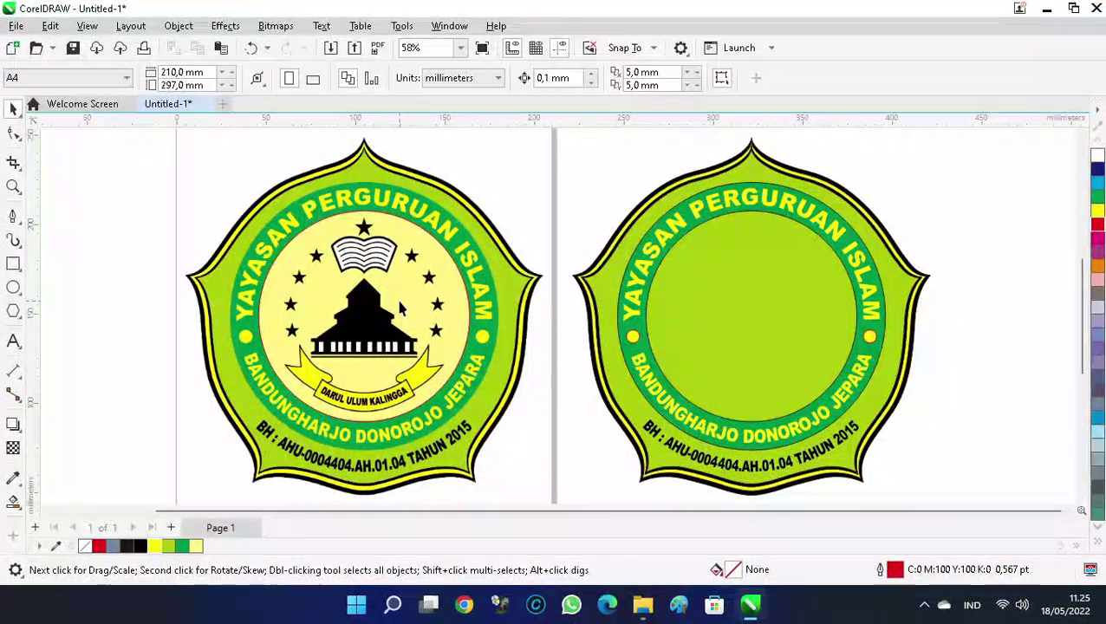
pyautogui.click(13, 502)
pyautogui.click(719, 322)
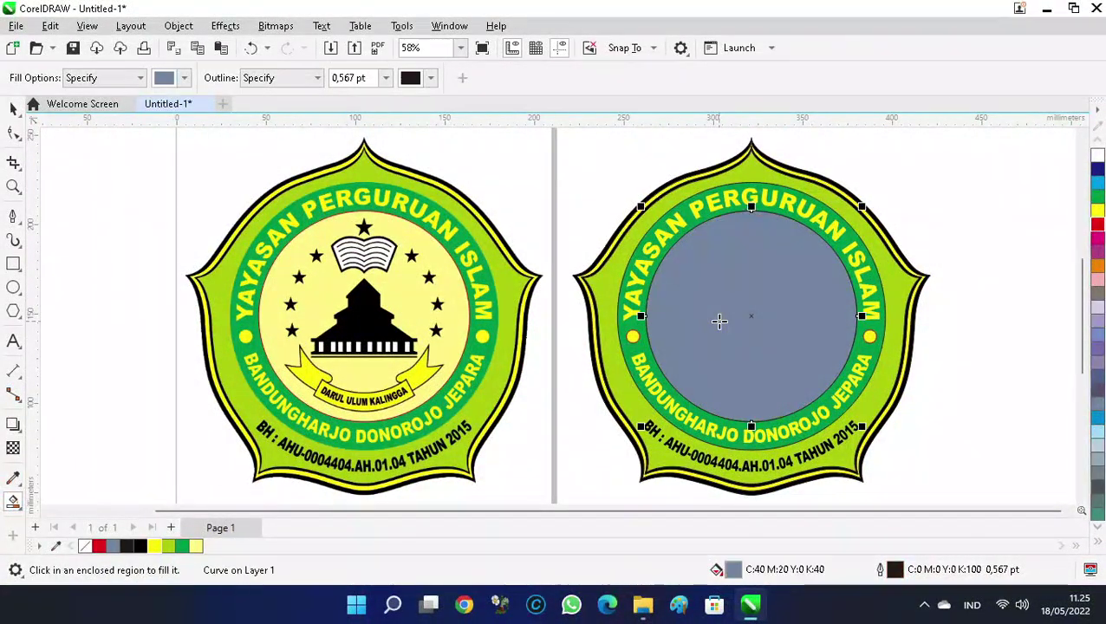
pyautogui.click(196, 546)
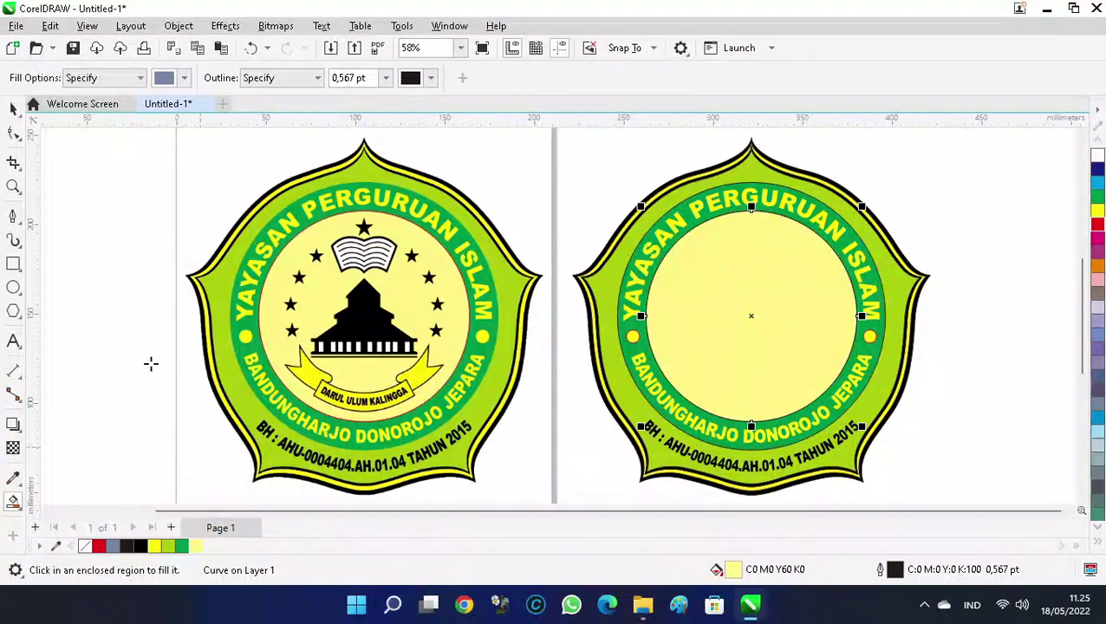
pyautogui.press('space')
pyautogui.click(110, 287)
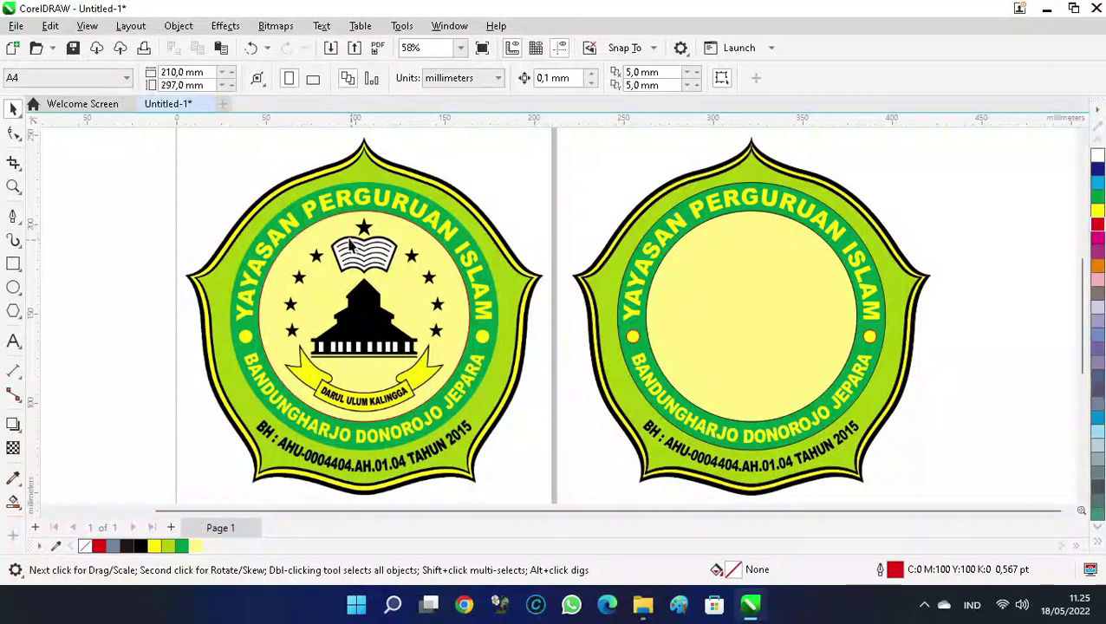
# Draw a rectangle about 60 by 46 mm centred on the page, and move it straight up over the book
pyautogui.press('z')
pyautogui.moveTo(217, 166); pyautogui.dragTo(483, 416)
pyautogui.press('space')
pyautogui.click(13, 265)
pyautogui.moveTo(465, 290); pyautogui.dragTo(642, 428)
pyautogui.press('space')
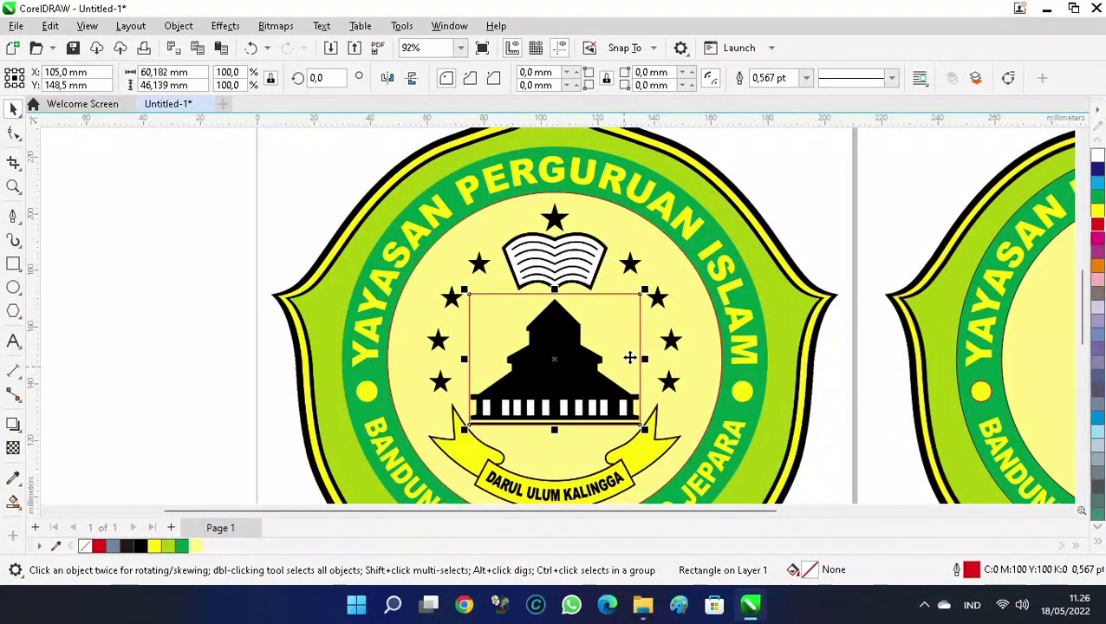
pyautogui.moveTo(562, 400); pyautogui.dragTo(561, 292)
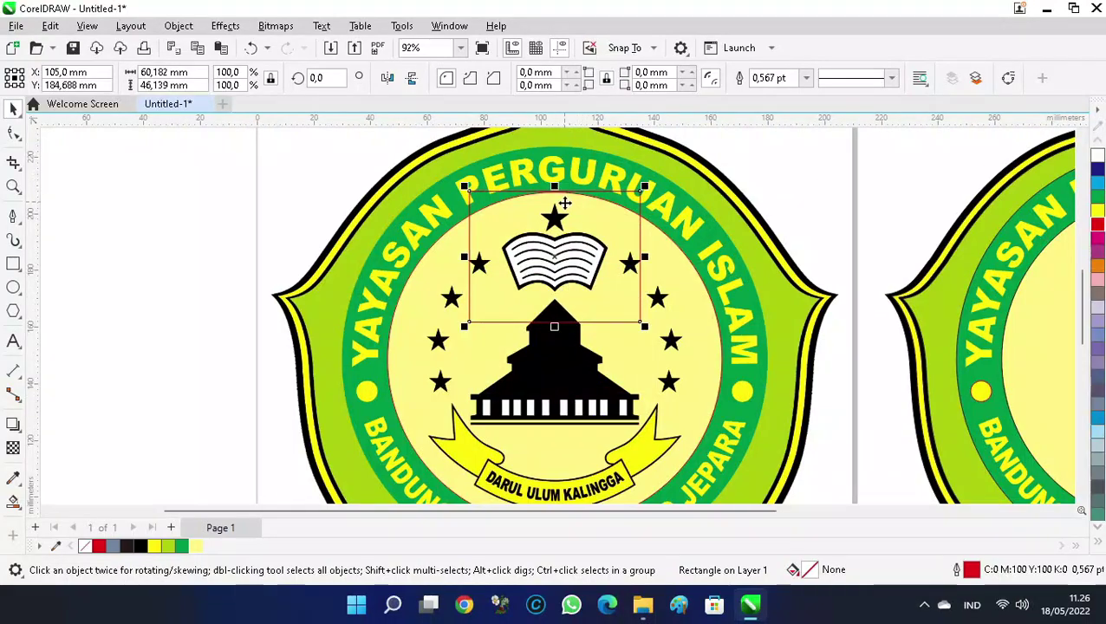
# Narrow the rectangle to about 20.3 mm wide so its right edge marks the book's vertical centreline
pyautogui.scroll(3, 564, 213)
pyautogui.moveTo(768, 321); pyautogui.dragTo(690, 321)
pyautogui.scroll(3, 565, 315)
pyautogui.scroll(-1, 728, 334)
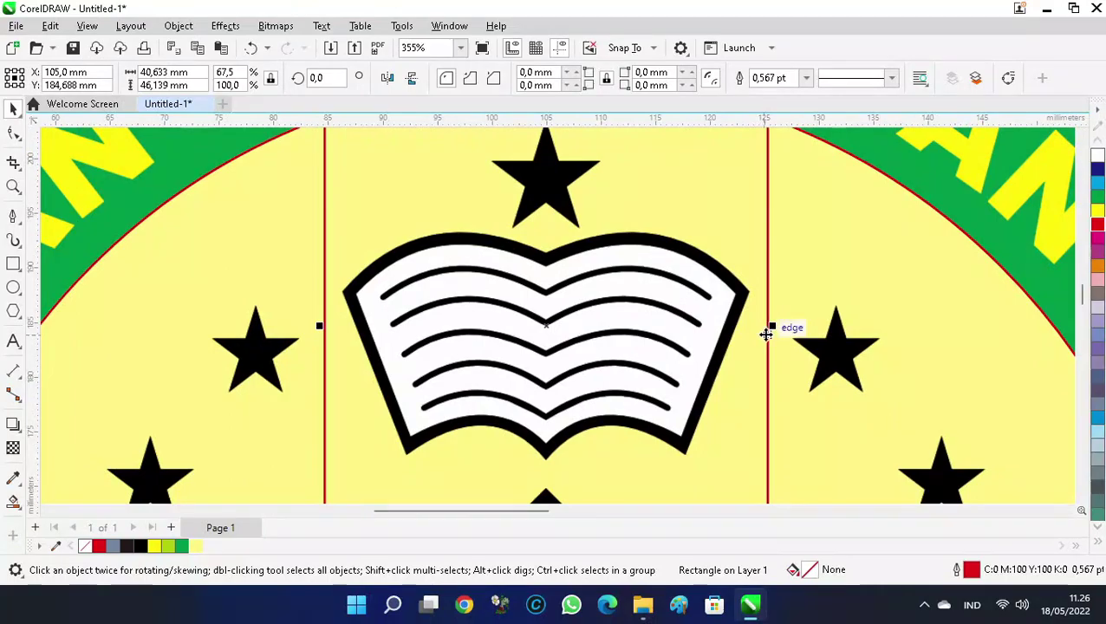
pyautogui.moveTo(770, 327); pyautogui.dragTo(546, 327)
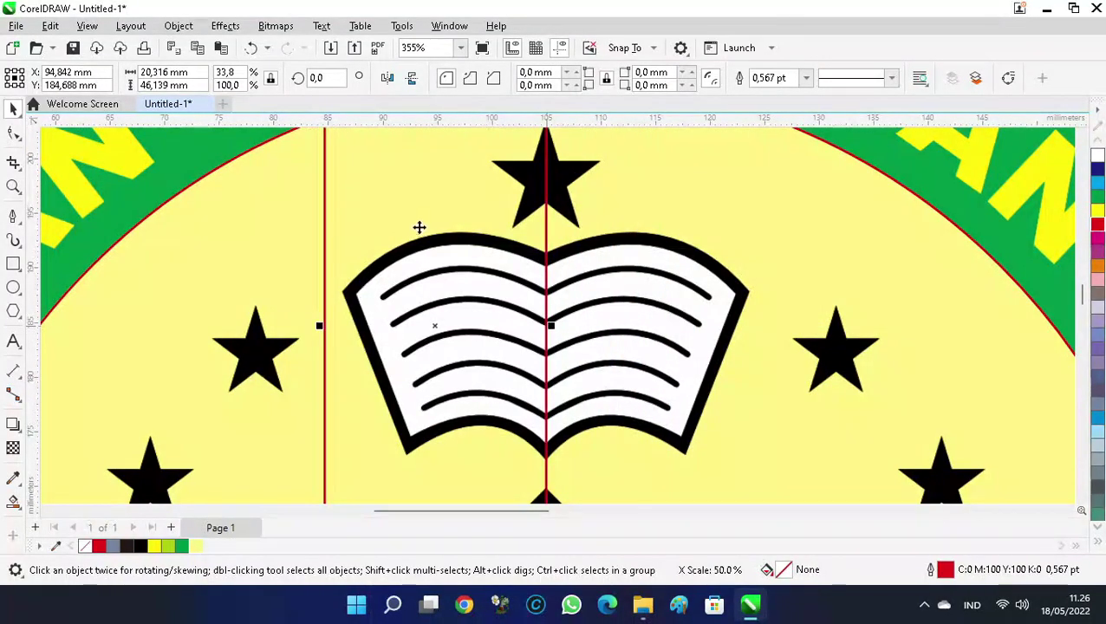
# Trace the left half of the book's outline with the Pen tool, from the top to the bottom of the centreline
pyautogui.scroll(2, 451, 238)
pyautogui.click(12, 217)
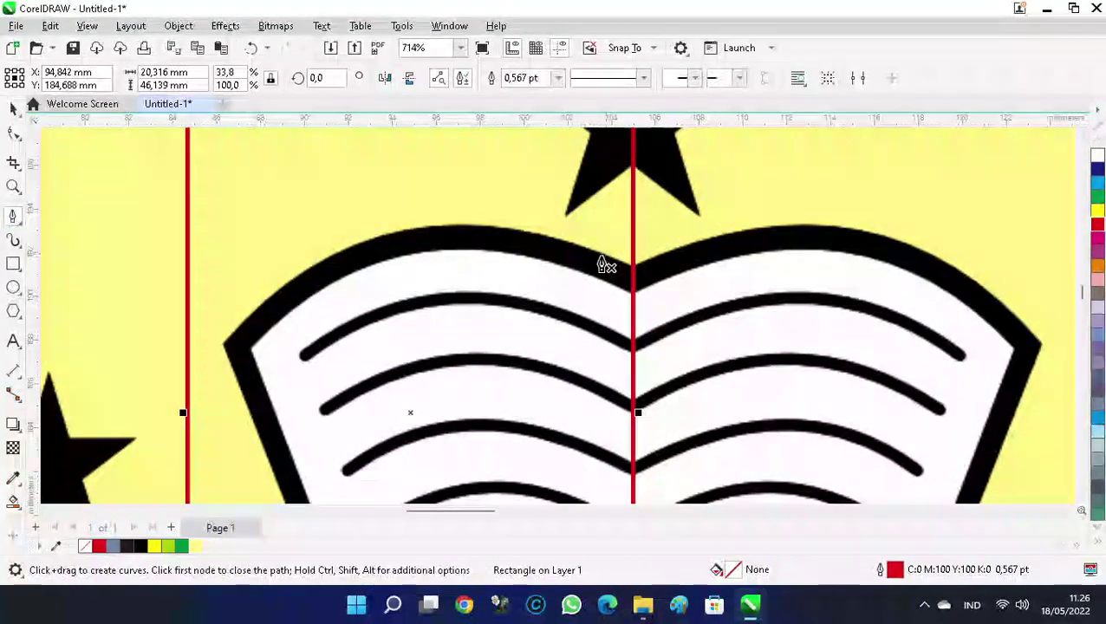
pyautogui.click(633, 281)
pyautogui.moveTo(237, 350); pyautogui.dragTo(162, 469)
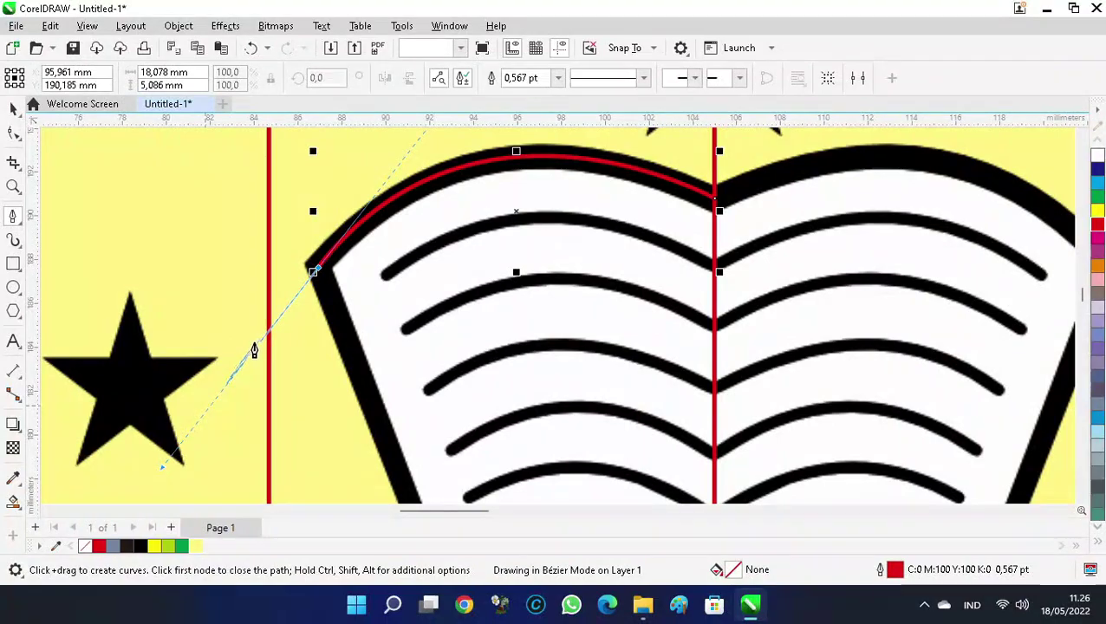
pyautogui.scroll(-4, 320, 275)
pyautogui.scroll(2, 272, 227)
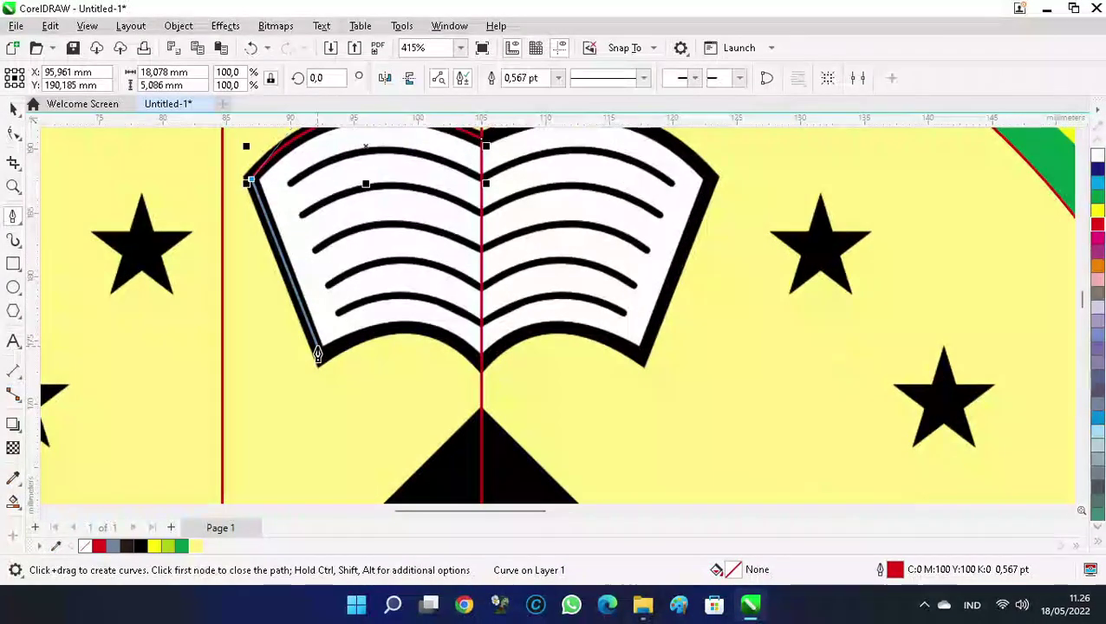
pyautogui.click(319, 364)
pyautogui.scroll(2, 399, 368)
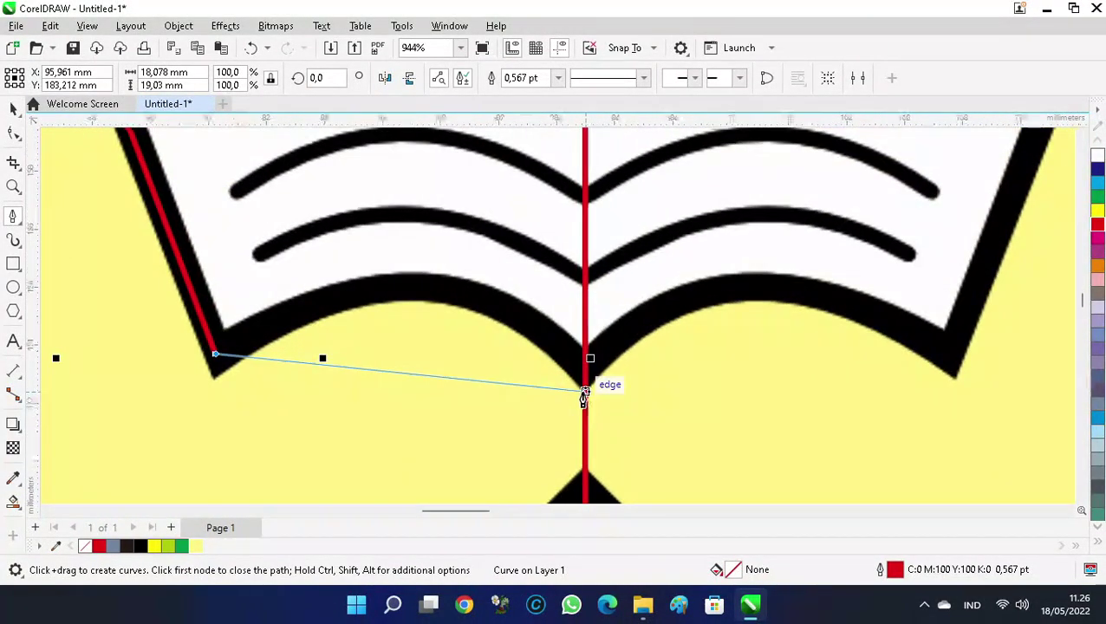
pyautogui.moveTo(617, 405)
pyautogui.mouseDown()
pyautogui.moveTo(696, 466)
pyautogui.moveTo(715, 506)
pyautogui.moveTo(713, 458)
pyautogui.moveTo(725, 459)
pyautogui.mouseUp()
pyautogui.doubleClick(585, 278)
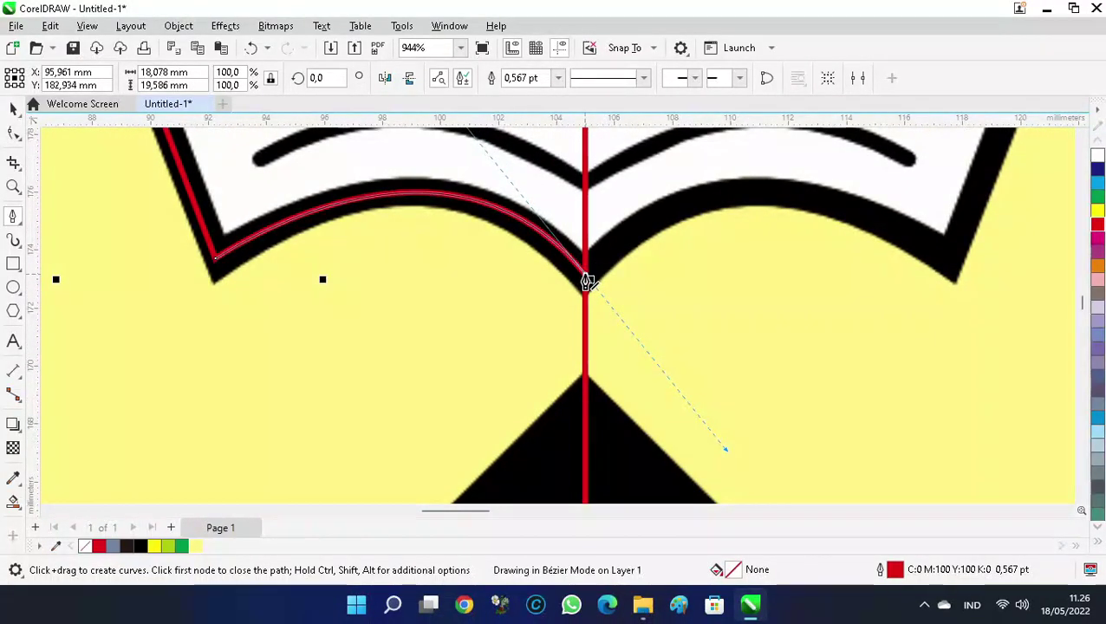
# Copy the traced half-book outline slightly inward, as a guide for where the page lines end
pyautogui.scroll(-3, 518, 407)
pyautogui.scroll(2, 491, 217)
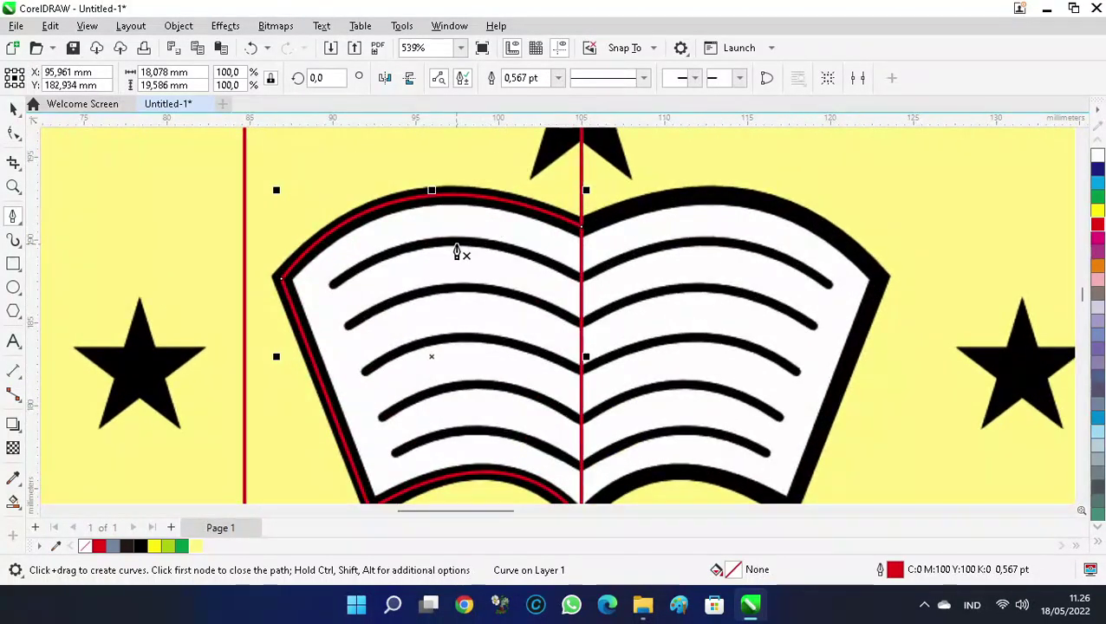
pyautogui.press('space')
pyautogui.scroll(1, 325, 334)
pyautogui.moveTo(331, 329); pyautogui.dragTo(384, 316)
pyautogui.scroll(1, 415, 249)
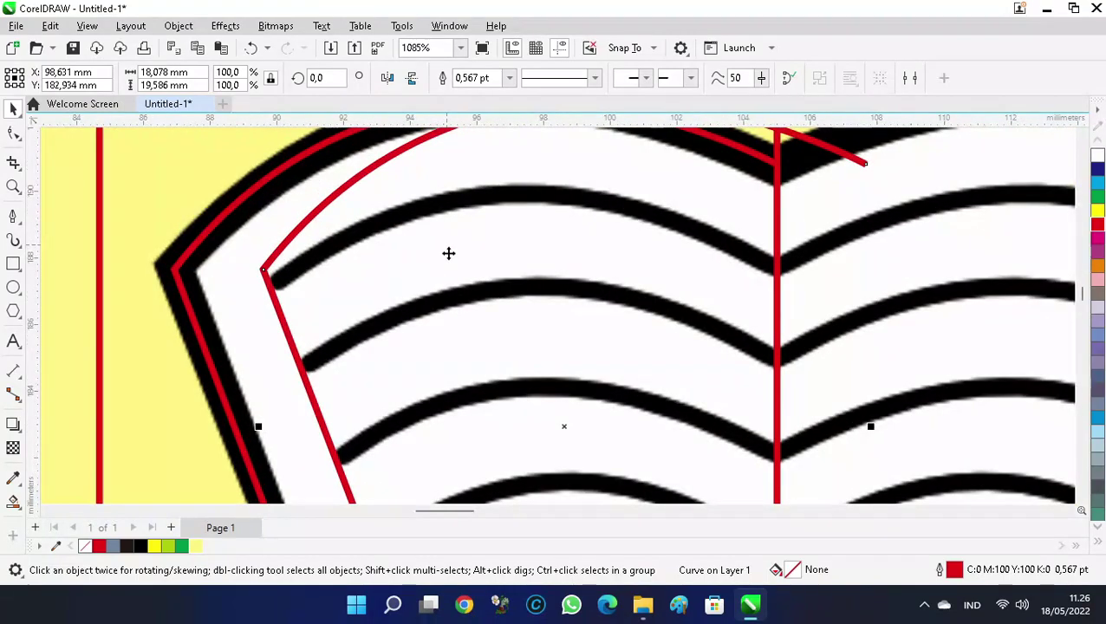
# Trace the top page line of the book's left half from the spine outward with the Pen tool and set its outline width to 1.5 pt
pyautogui.press('space')
pyautogui.click(776, 271)
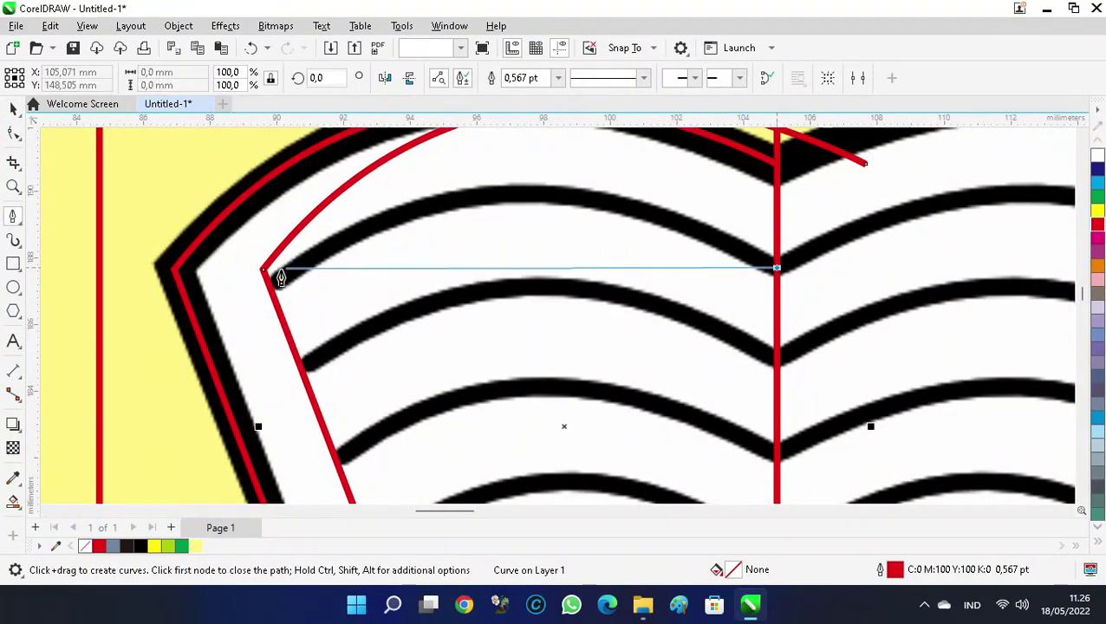
pyautogui.moveTo(273, 284); pyautogui.dragTo(106, 487)
pyautogui.doubleClick(347, 288)
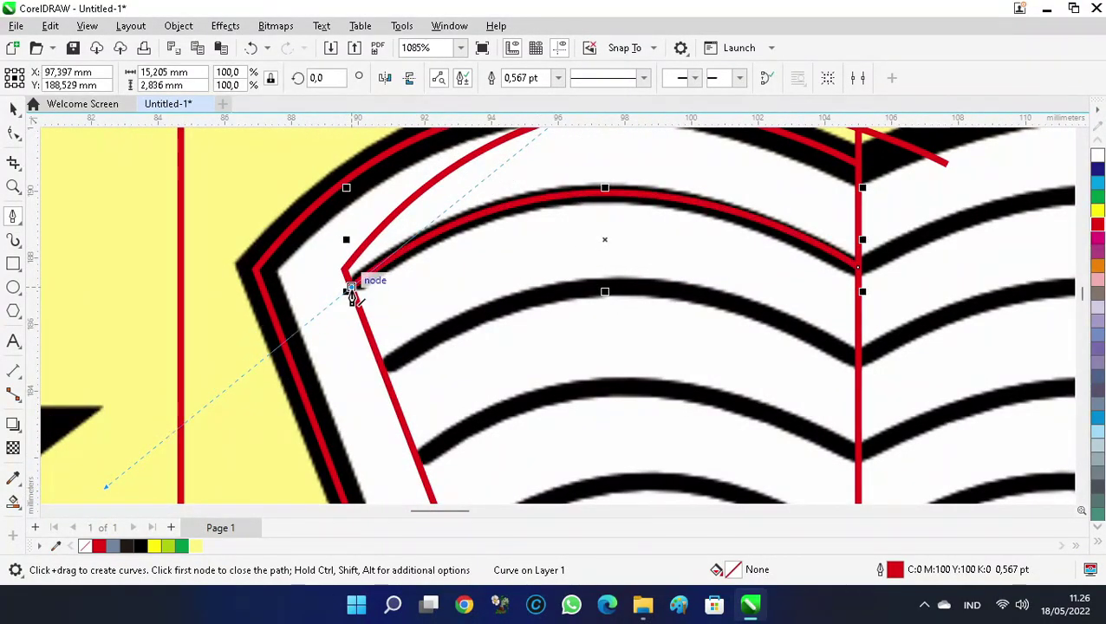
pyautogui.click(556, 84)
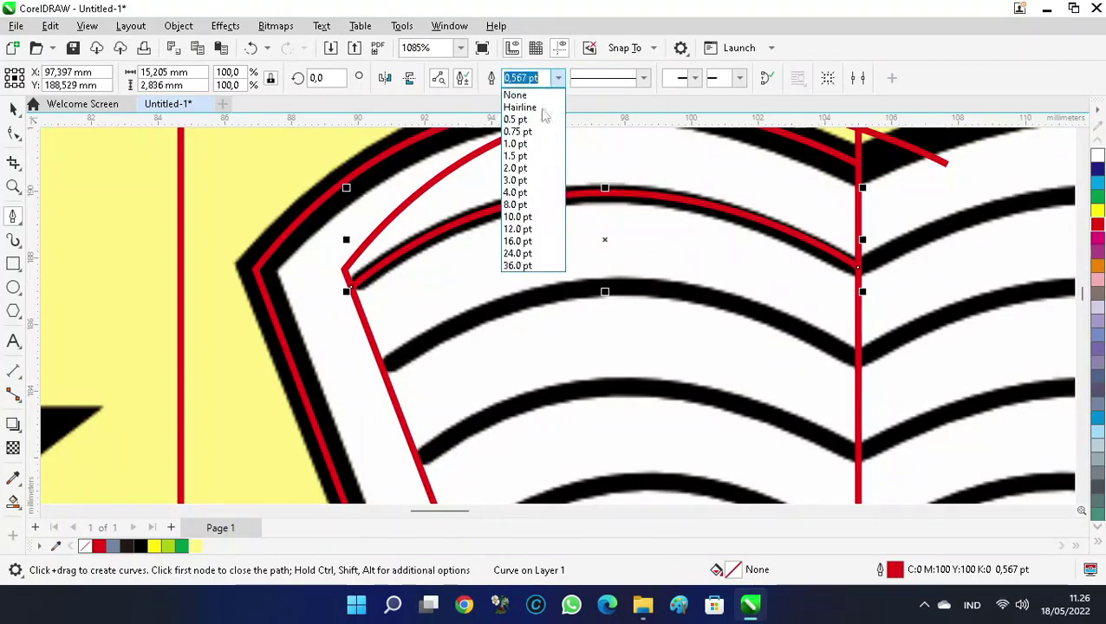
pyautogui.click(520, 156)
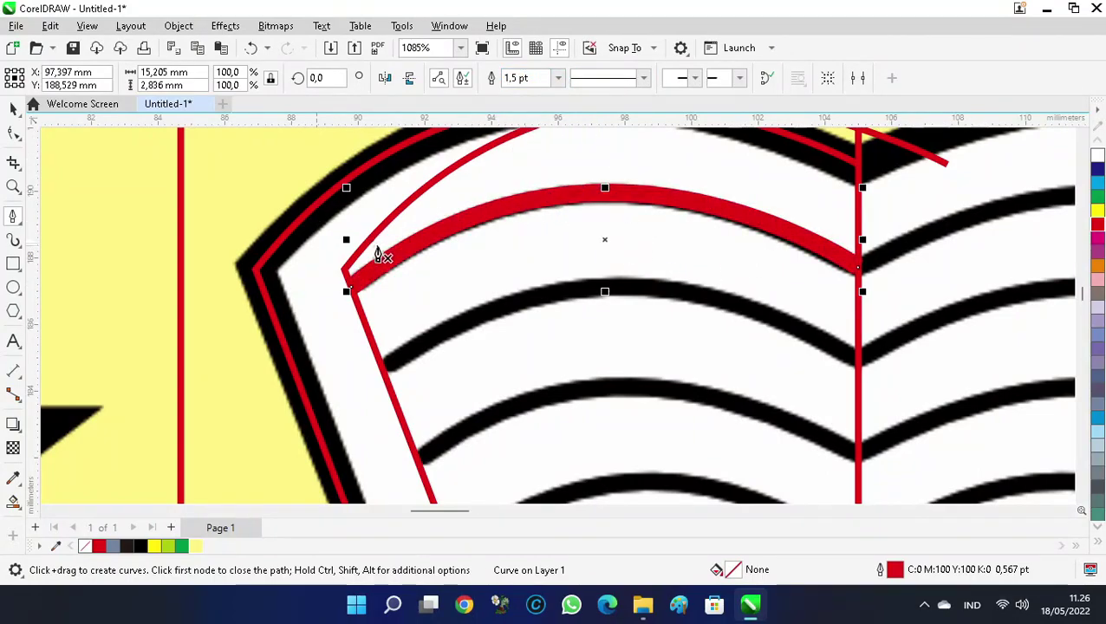
# Set the outline width of the traced left book border to 3 pt
pyautogui.press('space')
pyautogui.click(277, 241)
pyautogui.click(511, 78)
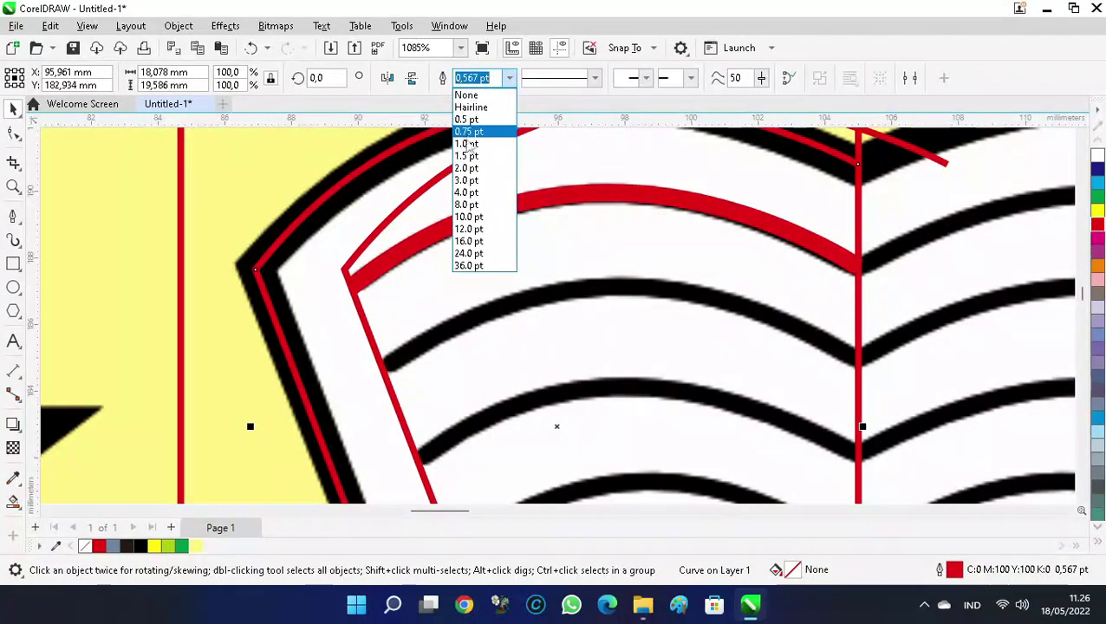
pyautogui.click(465, 177)
pyautogui.click(495, 78)
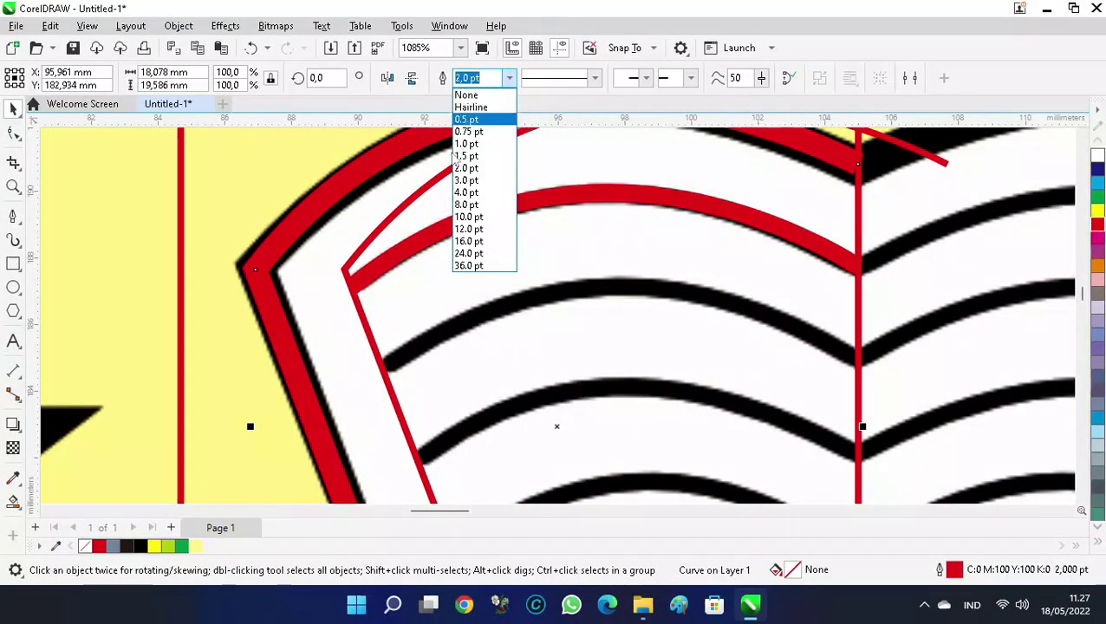
pyautogui.click(473, 179)
pyautogui.scroll(-2, 375, 249)
pyautogui.scroll(1, 563, 288)
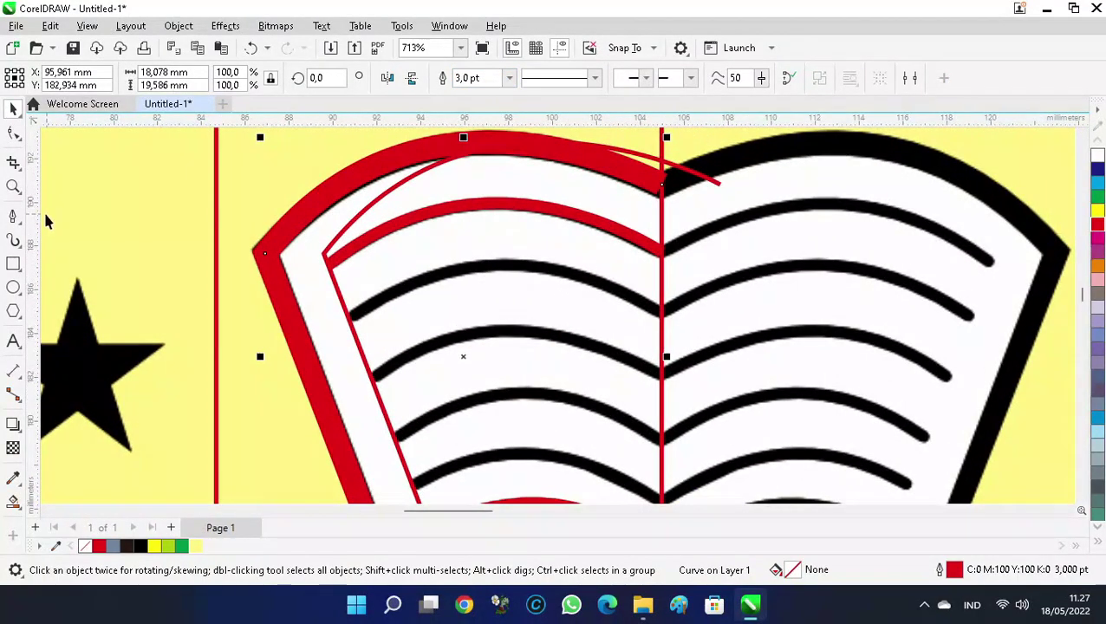
# Trace the second and third page lines of the book's left half with the Pen tool, from the spine to the inner guide
pyautogui.click(13, 216)
pyautogui.scroll(2, 579, 316)
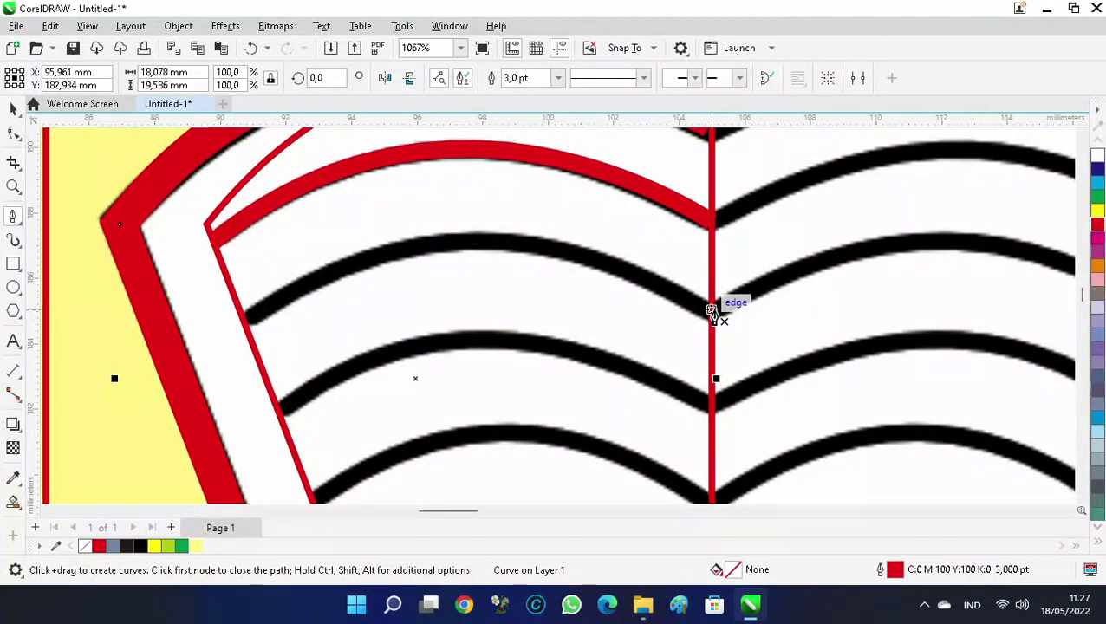
pyautogui.click(710, 310)
pyautogui.moveTo(245, 320); pyautogui.dragTo(126, 455)
pyautogui.doubleClick(366, 287)
pyautogui.scroll(-2, 484, 241)
pyautogui.scroll(2, 579, 309)
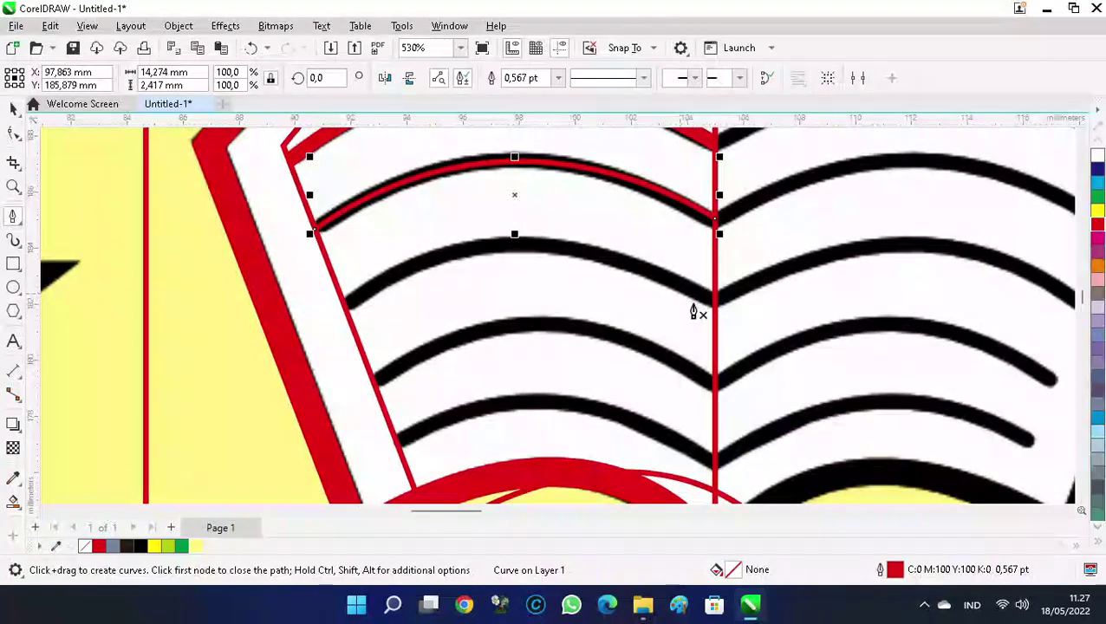
pyautogui.click(714, 304)
pyautogui.moveTo(345, 307); pyautogui.dragTo(186, 447)
pyautogui.doubleClick(346, 309)
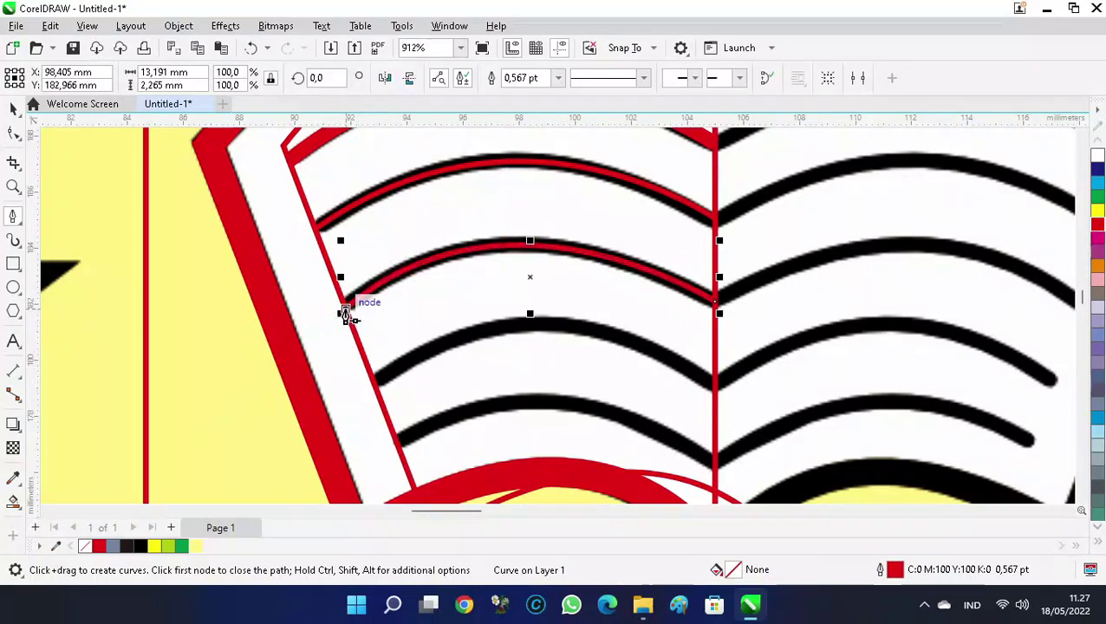
pyautogui.scroll(-1, 511, 259)
pyautogui.scroll(2, 515, 356)
# Trace the fourth and fifth page lines of the book's left half with the Pen tool, from the spine to the inner guide
pyautogui.click(707, 300)
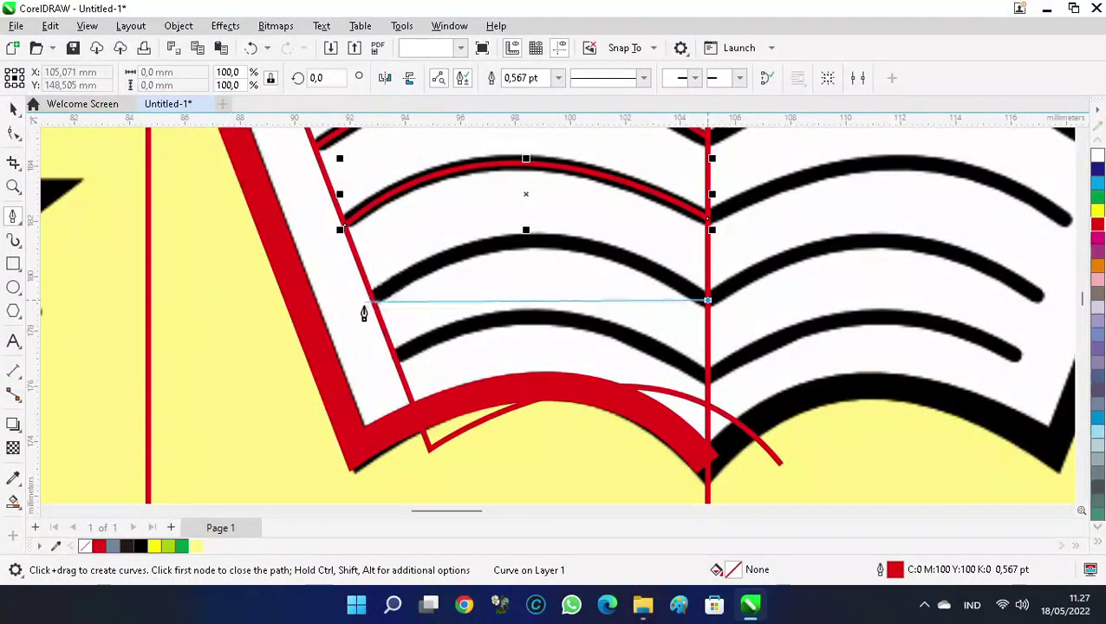
pyautogui.moveTo(372, 301); pyautogui.dragTo(208, 437)
pyautogui.click(371, 302)
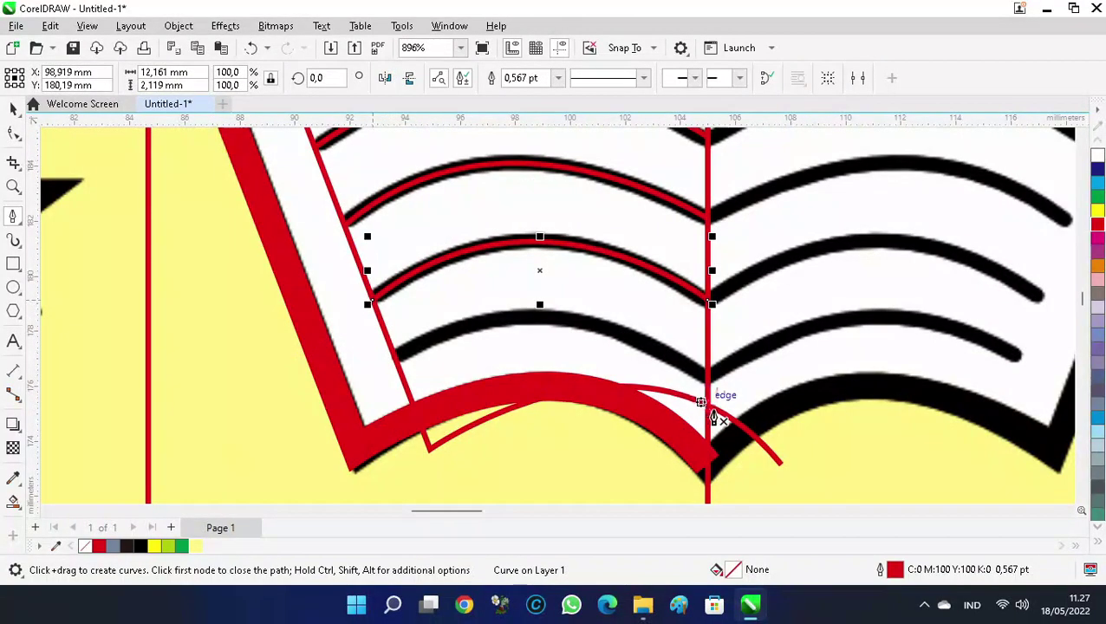
pyautogui.click(707, 380)
pyautogui.moveTo(395, 356); pyautogui.dragTo(234, 457)
pyautogui.click(395, 357)
pyautogui.scroll(-4, 857, 368)
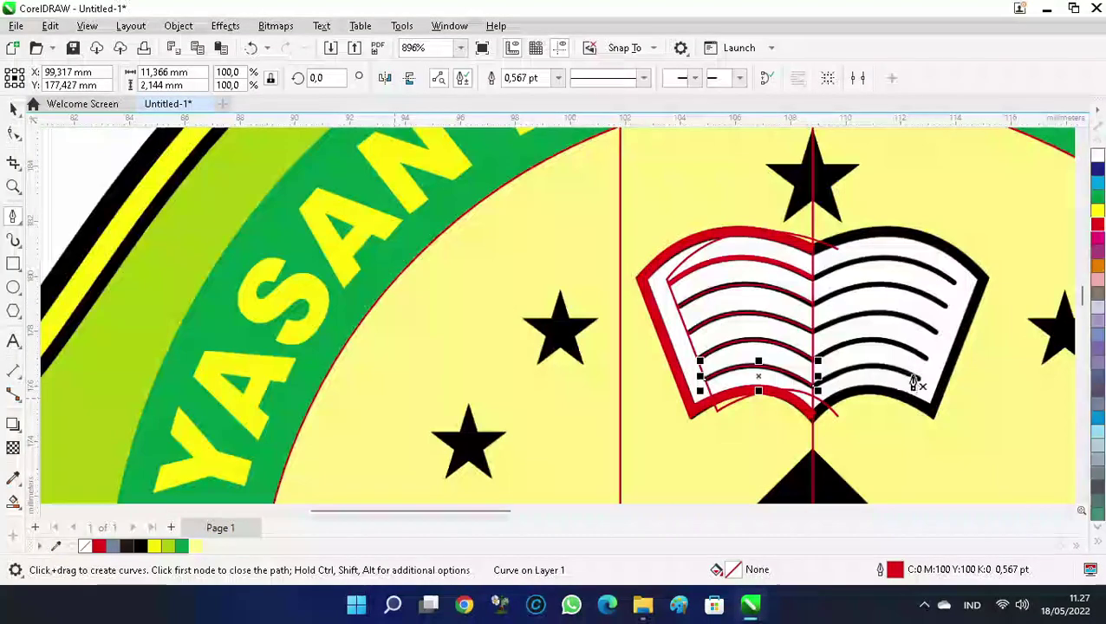
# Move the traced half book together with its guides off the logo into the empty area beside the page
pyautogui.press('space')
pyautogui.moveTo(390, 168); pyautogui.dragTo(907, 443)
pyautogui.moveTo(822, 340); pyautogui.dragTo(175, 363)
pyautogui.click(44, 279)
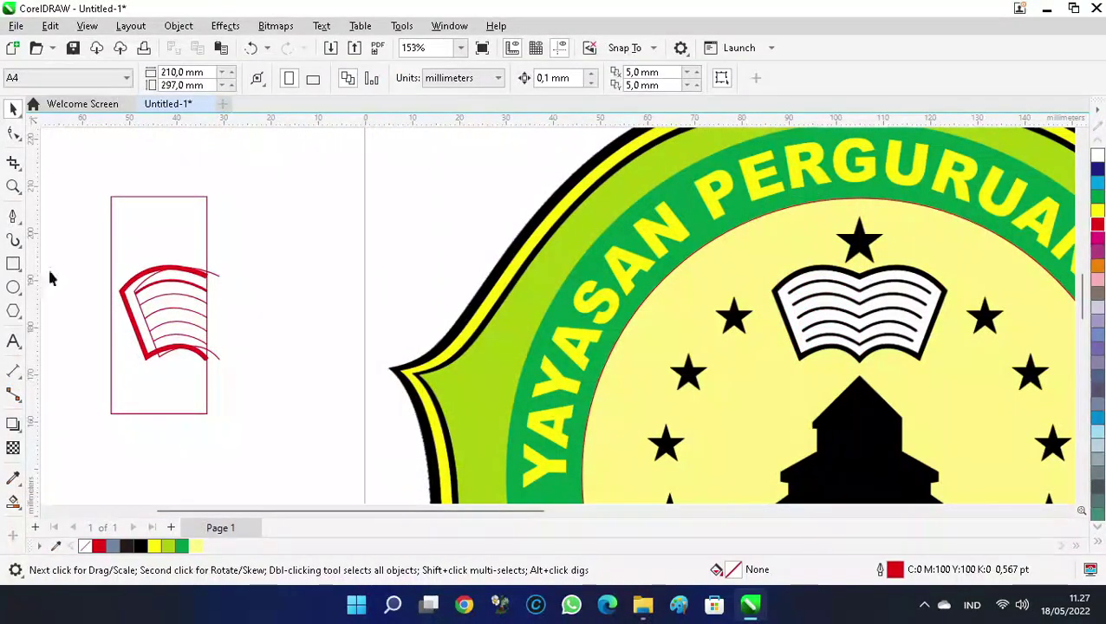
# Delete the guide rectangle and the inward copy of the border from the traced half book
pyautogui.scroll(1, 76, 290)
pyautogui.scroll(2, 78, 290)
pyautogui.click(154, 216)
pyautogui.press('Delete')
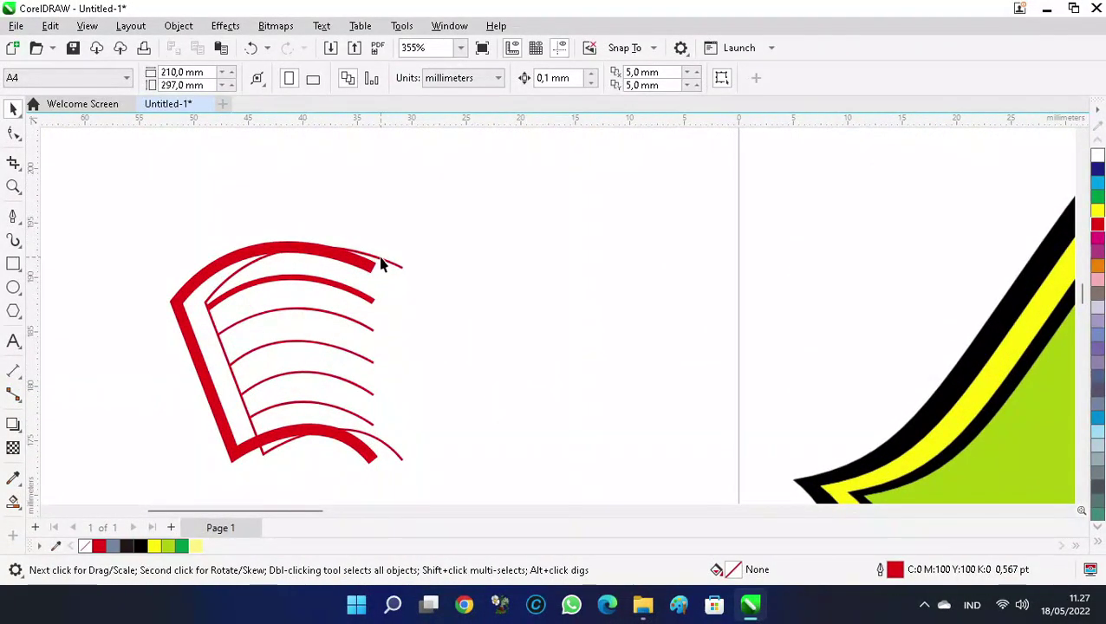
pyautogui.scroll(-1, 354, 278)
pyautogui.scroll(1, 304, 295)
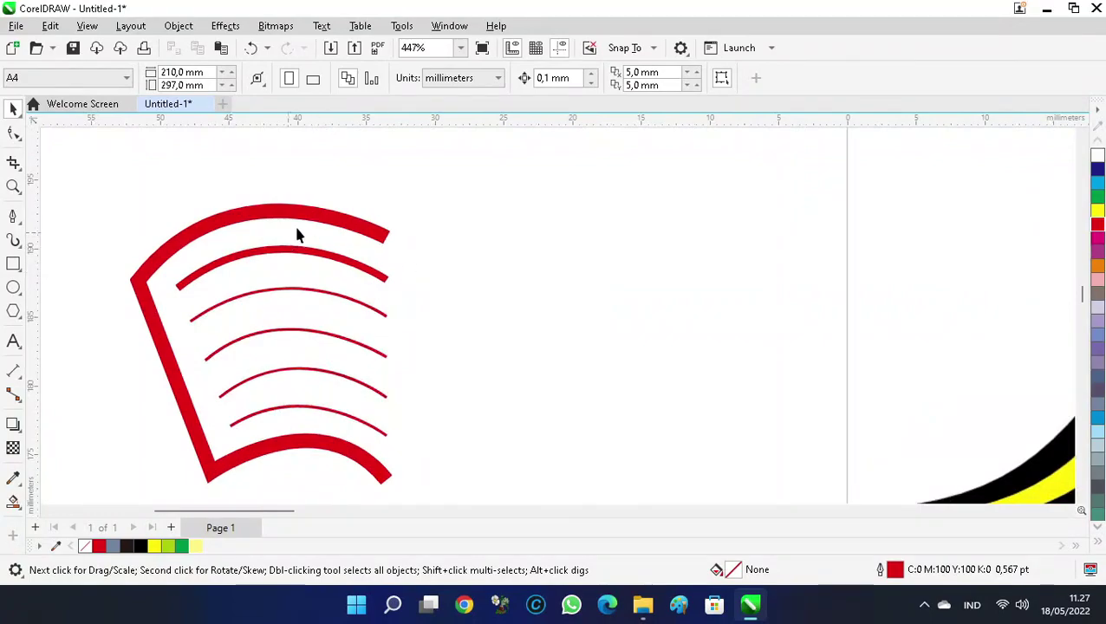
# Set the outline width of all five page lines to 2 pt
pyautogui.click(353, 225)
pyautogui.click(451, 206)
pyautogui.moveTo(159, 489); pyautogui.dragTo(158, 487)
pyautogui.click(716, 78)
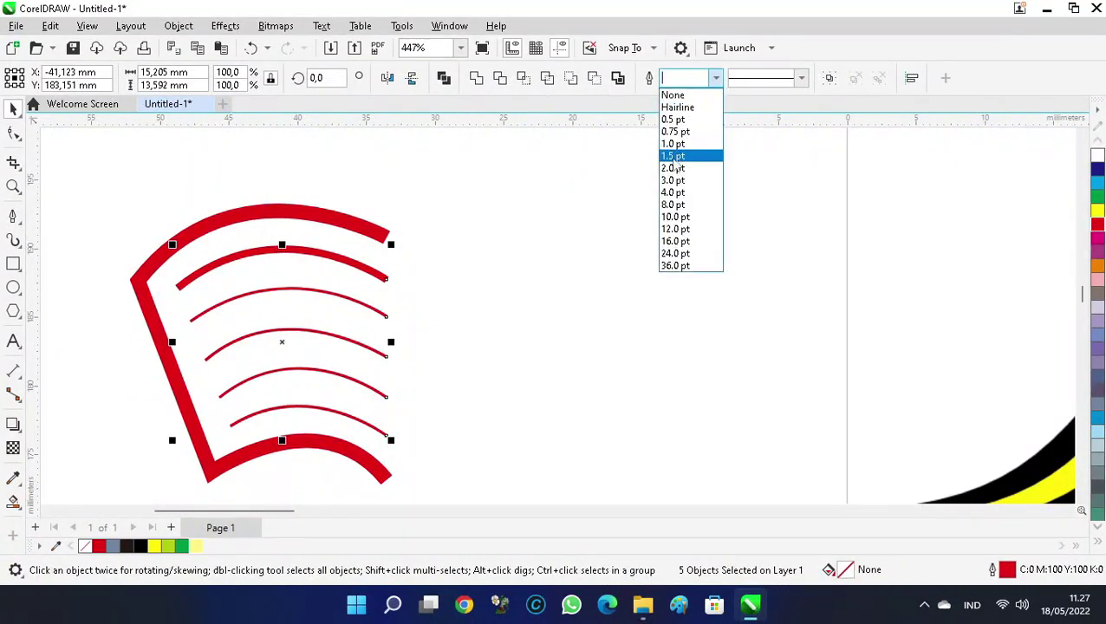
pyautogui.click(675, 162)
pyautogui.click(530, 223)
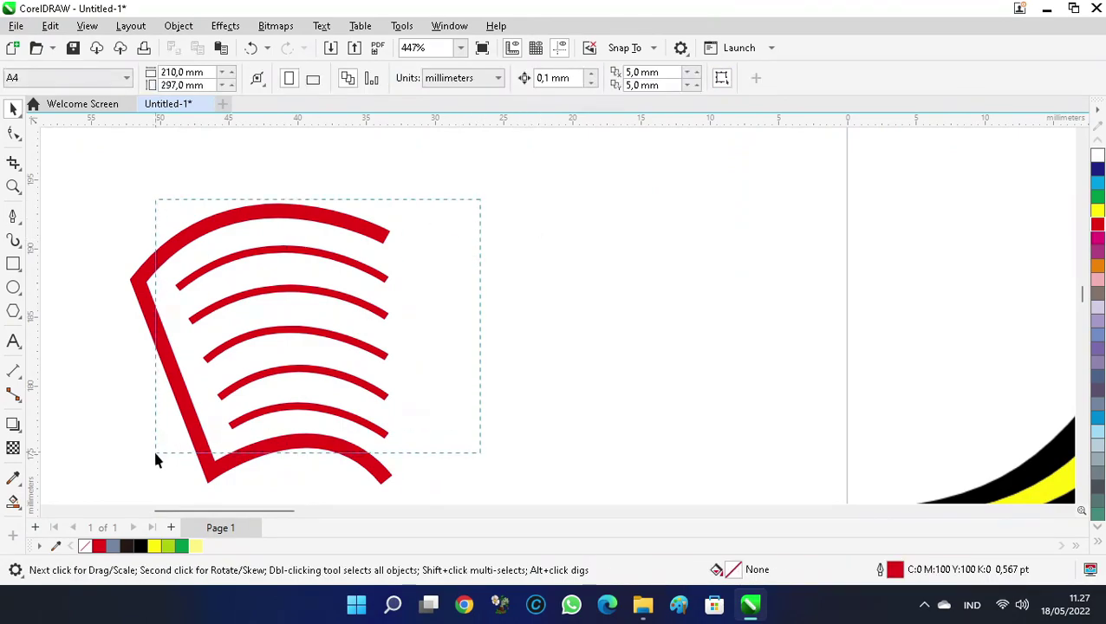
pyautogui.moveTo(155, 454); pyautogui.dragTo(156, 454)
pyautogui.click(716, 78)
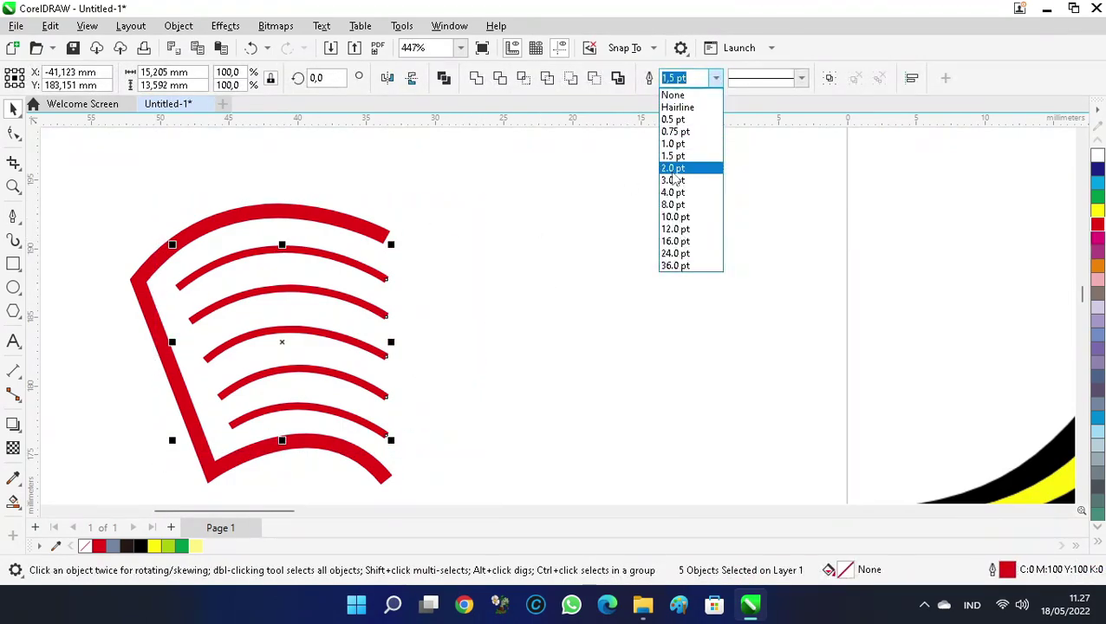
pyautogui.click(685, 164)
pyautogui.click(520, 197)
# Select all six curves of the half book and convert their outlines to filled objects
pyautogui.scroll(-1, 252, 208)
pyautogui.moveTo(350, 365); pyautogui.dragTo(386, 343)
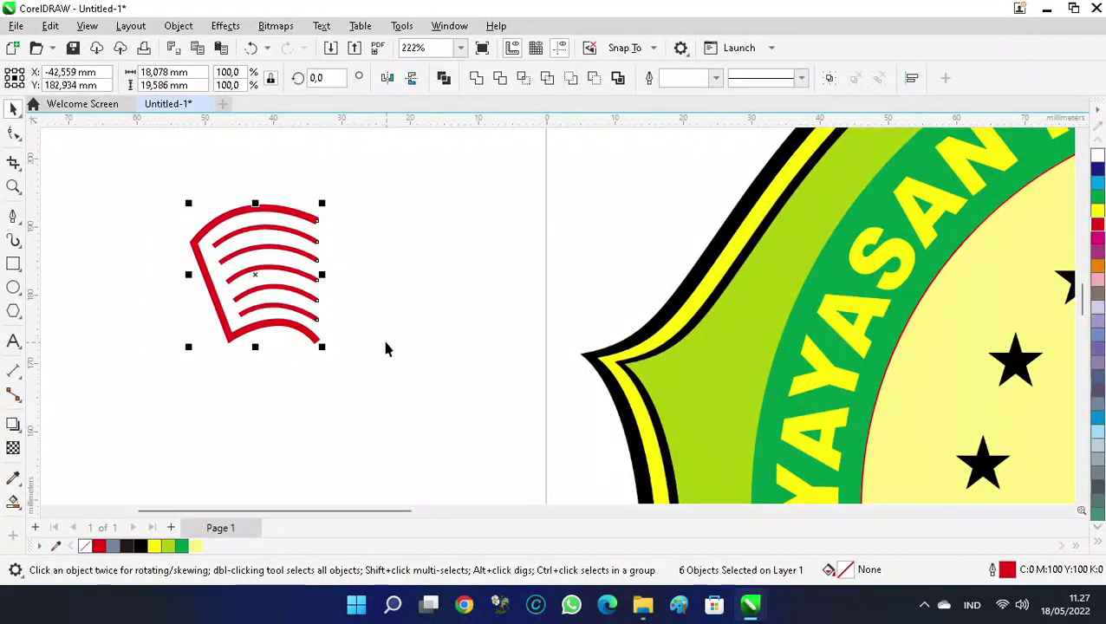
pyautogui.scroll(2, 280, 234)
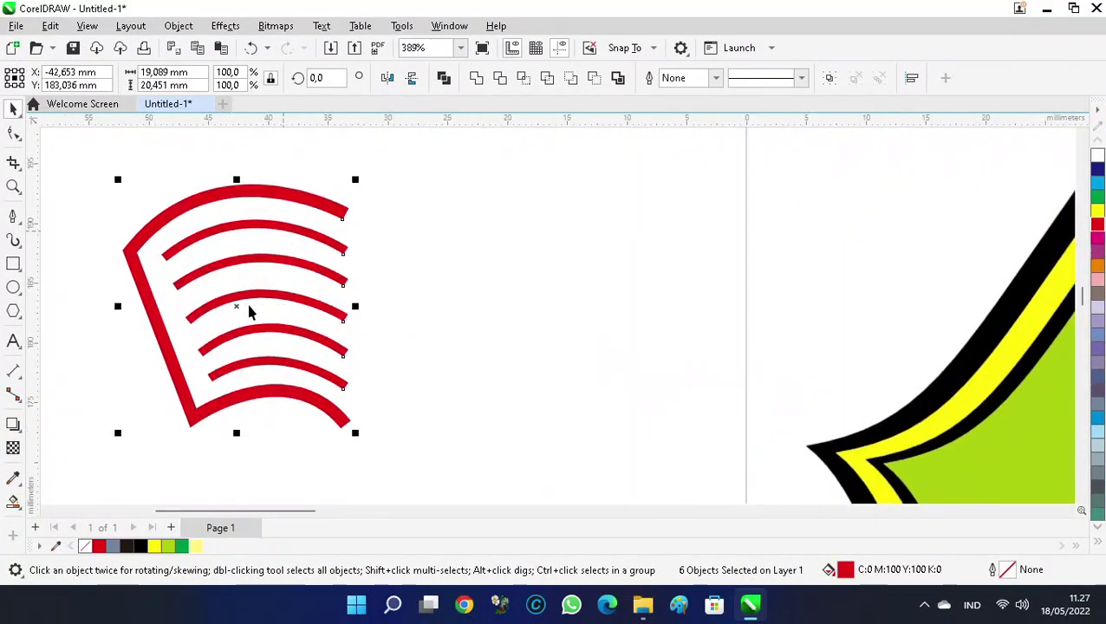
# Make a horizontally mirrored duplicate of the half book and place it against the original's spine side
pyautogui.moveTo(236, 304); pyautogui.dragTo(511, 299)
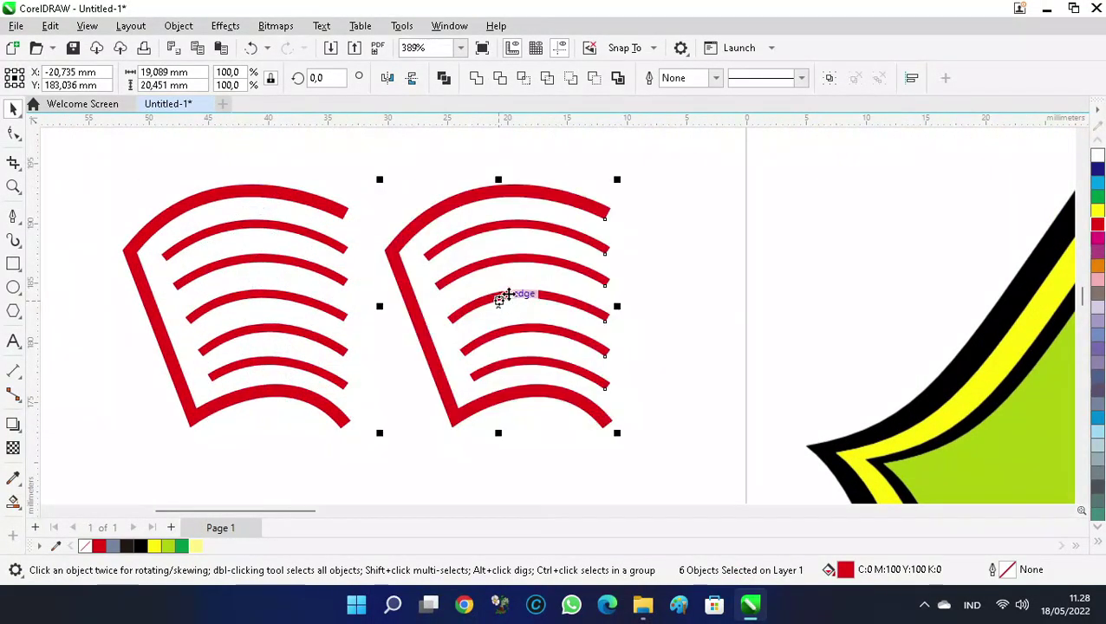
pyautogui.click(387, 78)
pyautogui.scroll(3, 330, 203)
pyautogui.moveTo(490, 260); pyautogui.dragTo(383, 258)
# Shift the mirrored half slightly sideways so its page lines meet the original's exactly at the spine
pyautogui.scroll(5, 406, 296)
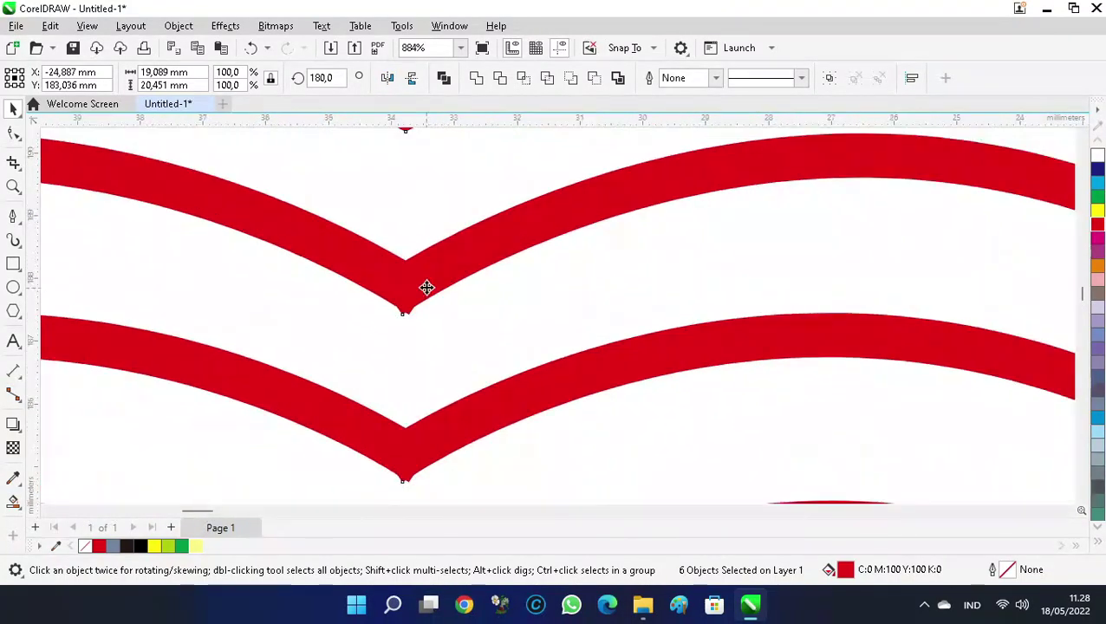
pyautogui.scroll(-4, 406, 296)
pyautogui.scroll(2, 421, 368)
pyautogui.scroll(-2, 429, 371)
pyautogui.scroll(5, 429, 366)
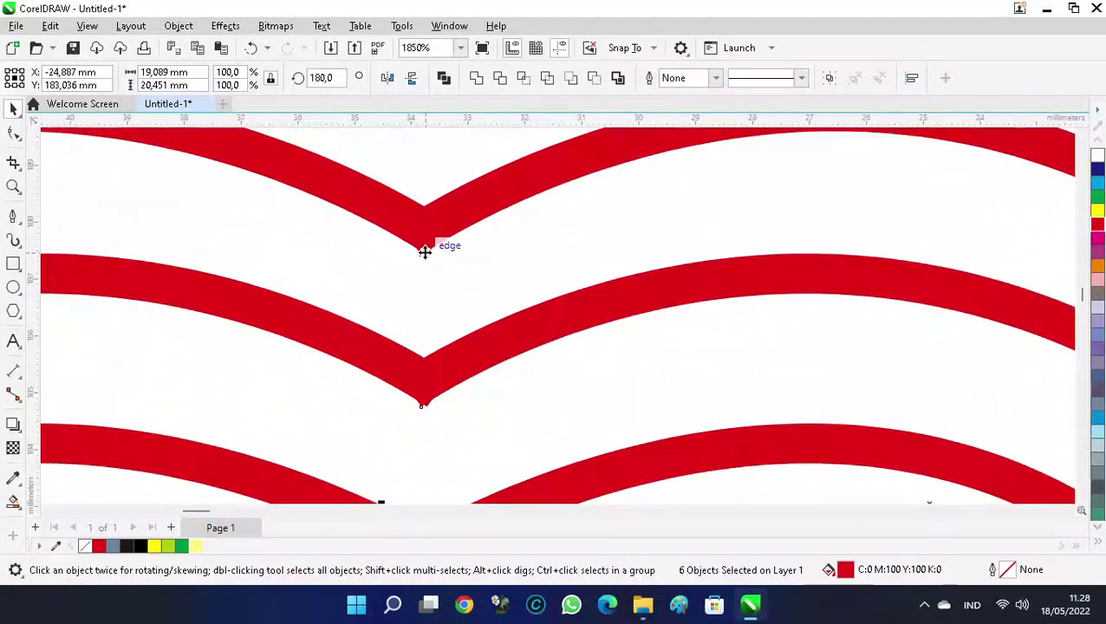
pyautogui.moveTo(417, 260); pyautogui.dragTo(429, 253)
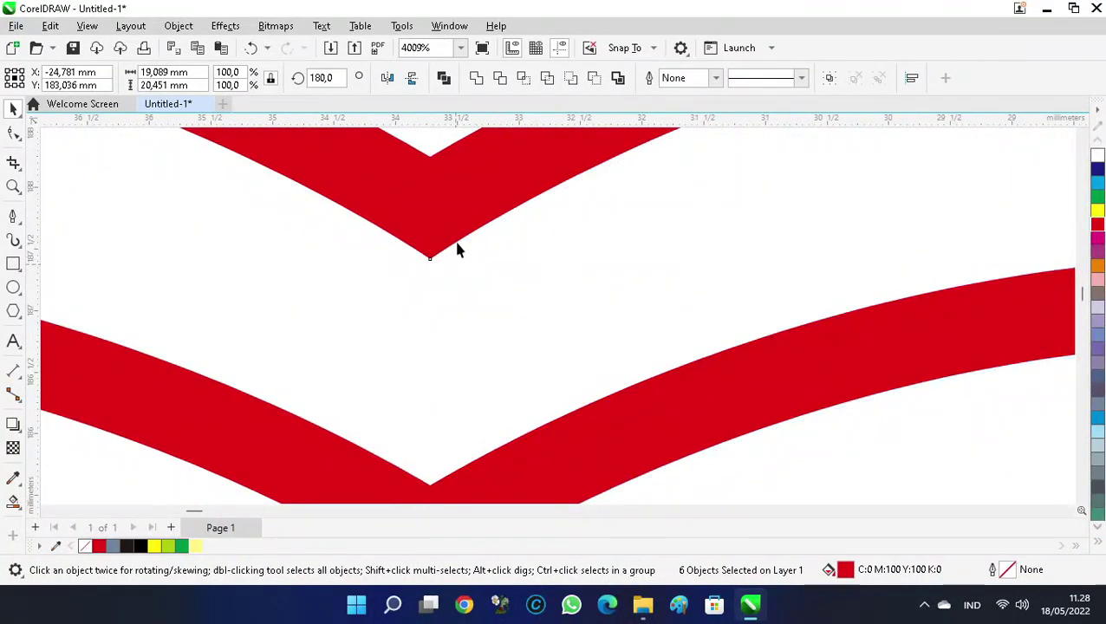
# Select both halves of the book and weld them into one shape
pyautogui.scroll(-6, 456, 250)
pyautogui.scroll(-1, 468, 241)
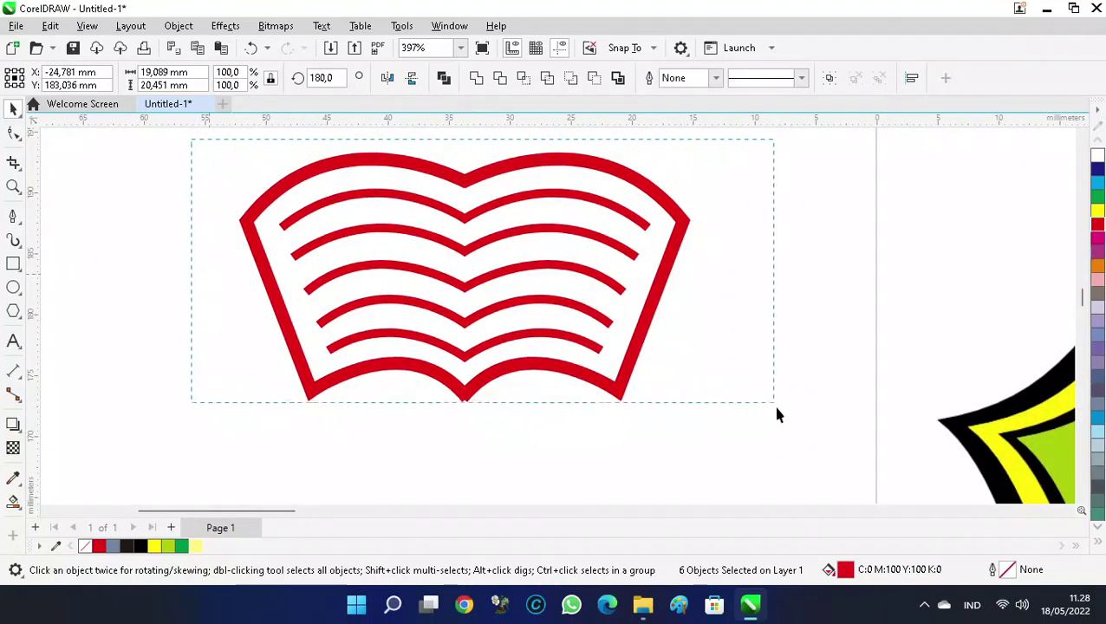
pyautogui.moveTo(773, 402); pyautogui.dragTo(777, 412)
pyautogui.click(667, 215)
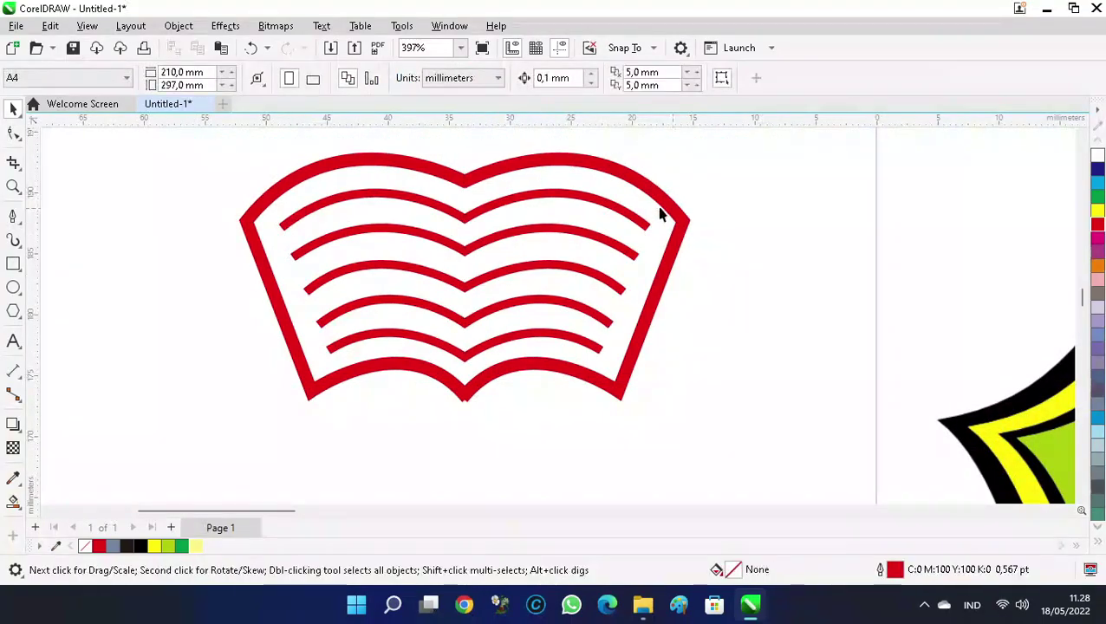
# Delete the notch node at the spine on the underside of the book's upper border
pyautogui.press('z')
pyautogui.moveTo(440, 166); pyautogui.dragTo(494, 202)
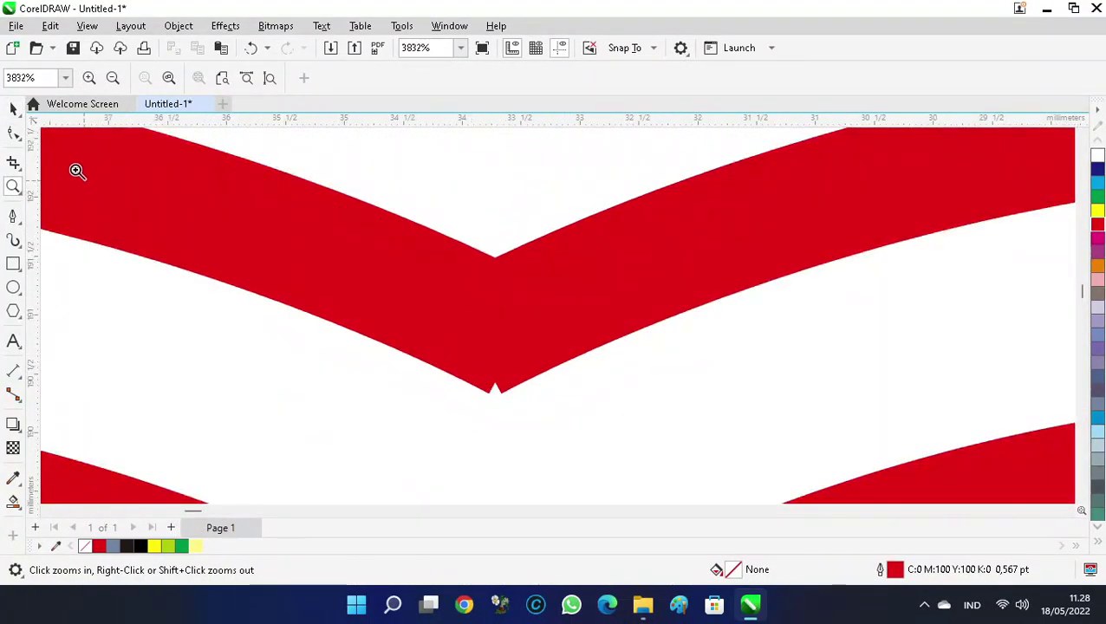
pyautogui.click(13, 132)
pyautogui.scroll(5, 494, 414)
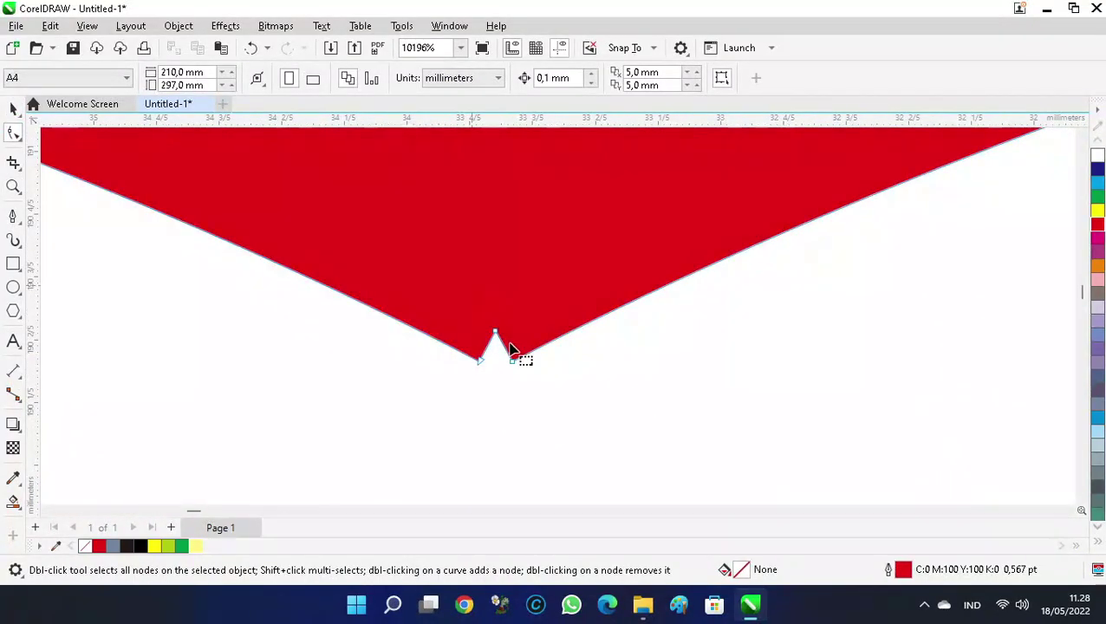
pyautogui.click(465, 301)
pyautogui.moveTo(465, 293); pyautogui.dragTo(526, 337)
pyautogui.press('Delete')
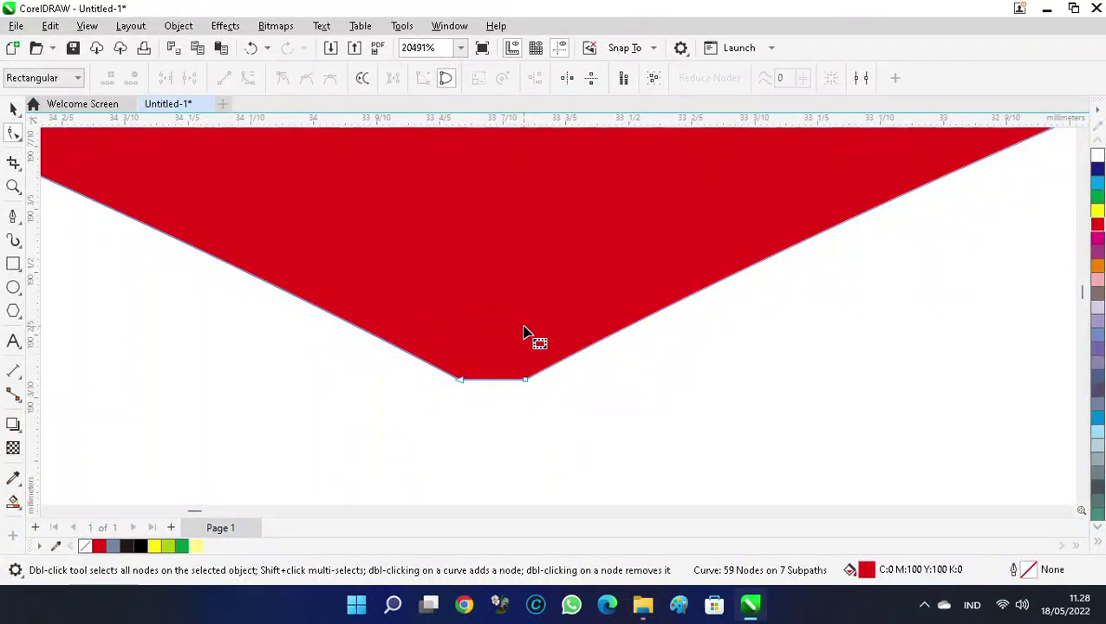
pyautogui.press('F4')
# Delete the notch node at the spine on the underside of the book's lower border
pyautogui.scroll(-1, 455, 212)
pyautogui.scroll(10, 328, 257)
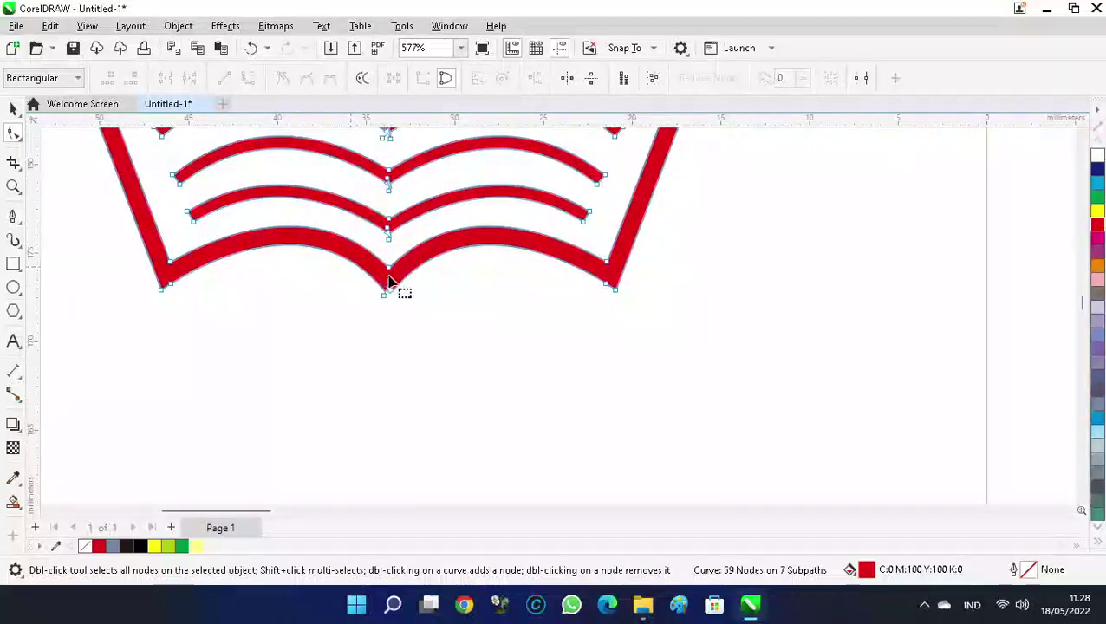
pyautogui.scroll(3, 388, 308)
pyautogui.moveTo(384, 305); pyautogui.dragTo(404, 353)
pyautogui.press('Delete')
pyautogui.press('space')
pyautogui.click(681, 373)
pyautogui.press('F4')
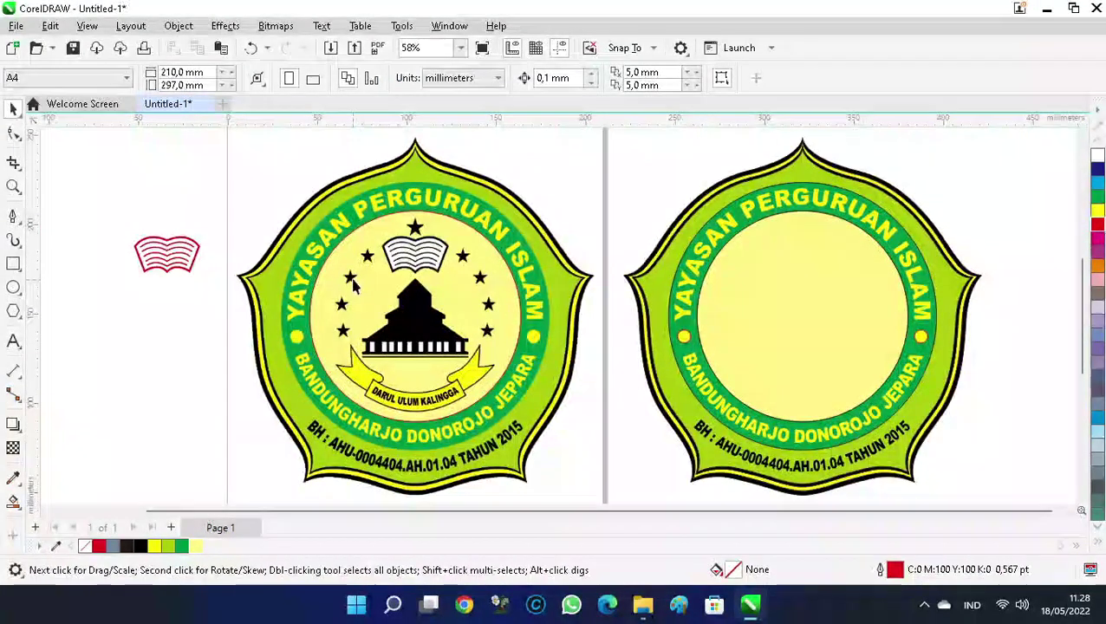
pyautogui.press('z')
pyautogui.moveTo(118, 225); pyautogui.dragTo(208, 292)
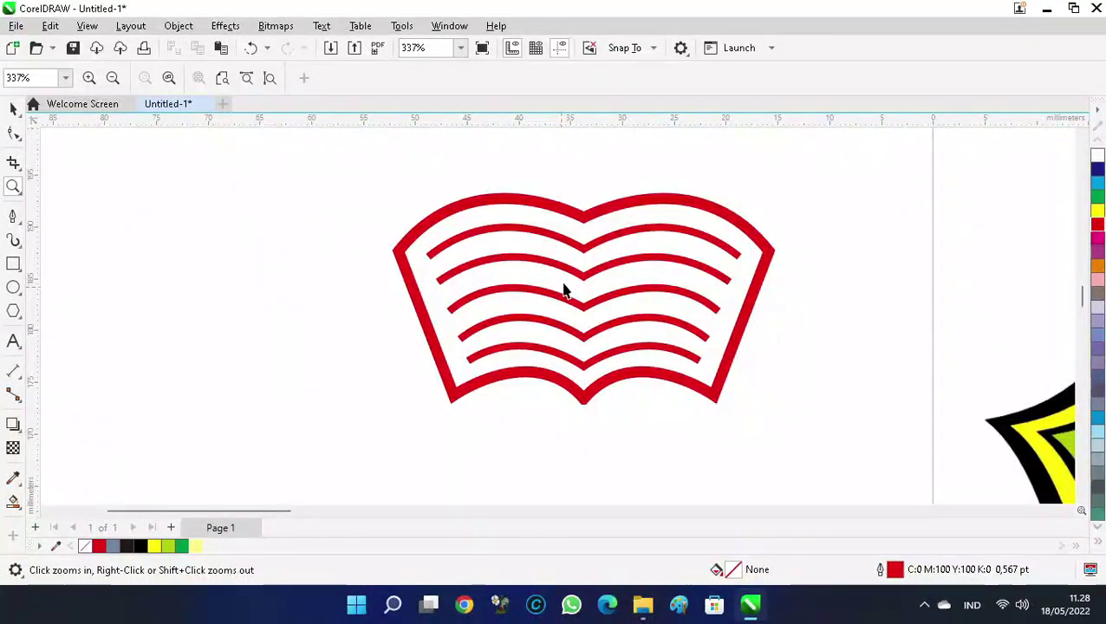
# Smart-fill the enclosed page area inside the book's border and colour it white
pyautogui.press('space')
pyautogui.click(13, 502)
pyautogui.click(450, 277)
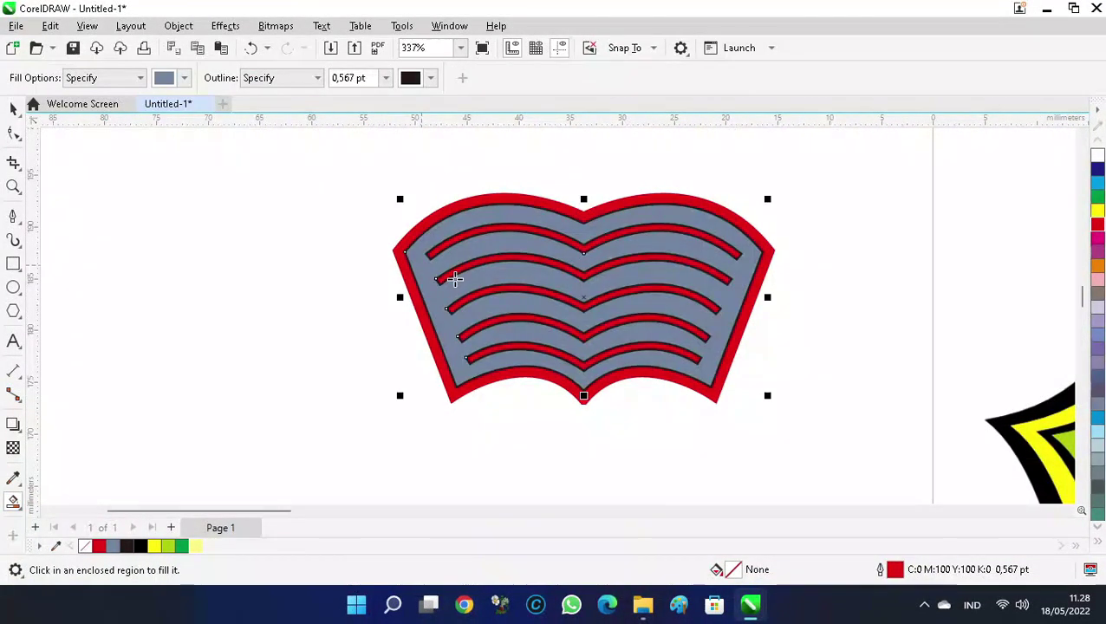
pyautogui.click(1096, 155)
# Recolour the book's red border and page lines black
pyautogui.press('space')
pyautogui.click(423, 260)
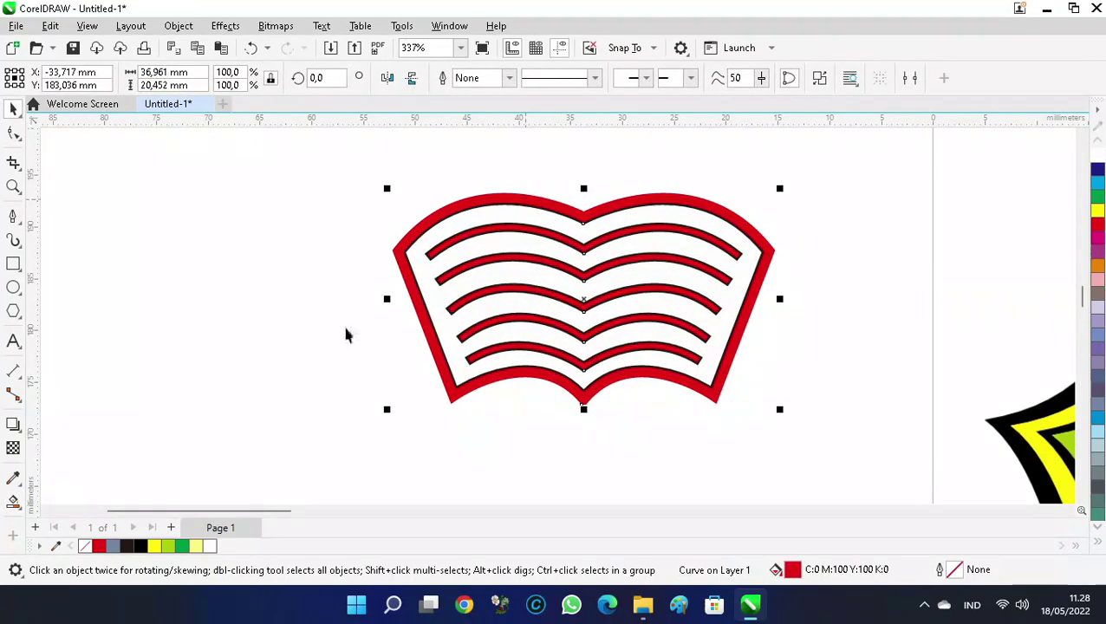
pyautogui.click(139, 547)
pyautogui.click(237, 264)
# Group the book's linework and white fill, and centre the group horizontally in the recreated logo
pyautogui.scroll(-4, 239, 254)
pyautogui.moveTo(214, 177); pyautogui.dragTo(449, 355)
pyautogui.hotkey('ctrl', 'g')
pyautogui.scroll(-3, 425, 333)
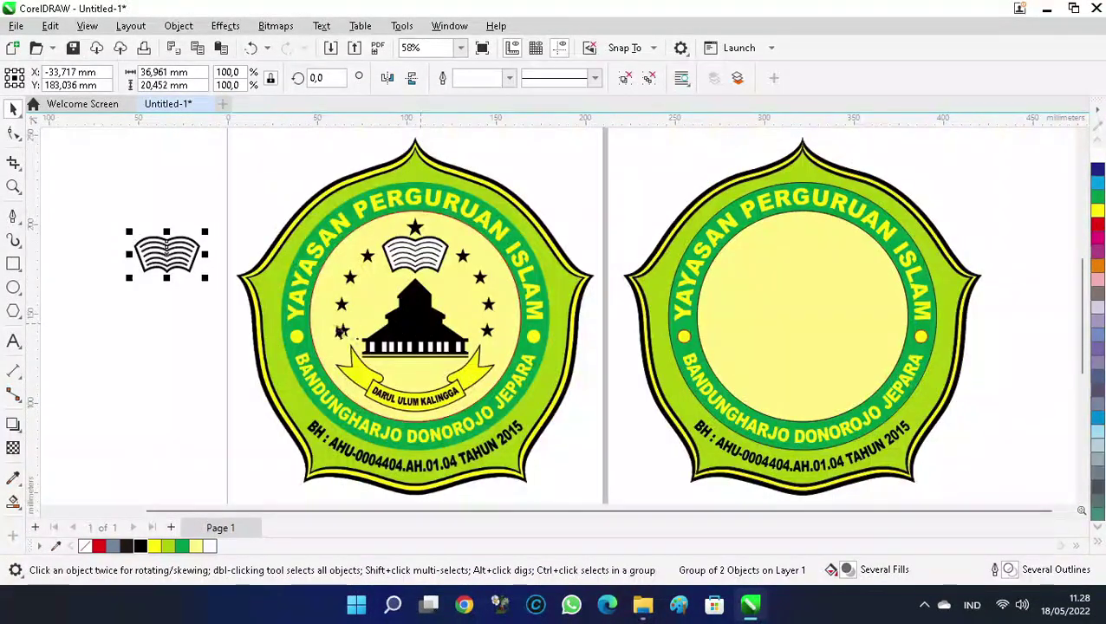
pyautogui.keyDown('shift'); pyautogui.click(781, 297); pyautogui.keyUp('shift')
pyautogui.press('c')
pyautogui.click(165, 286)
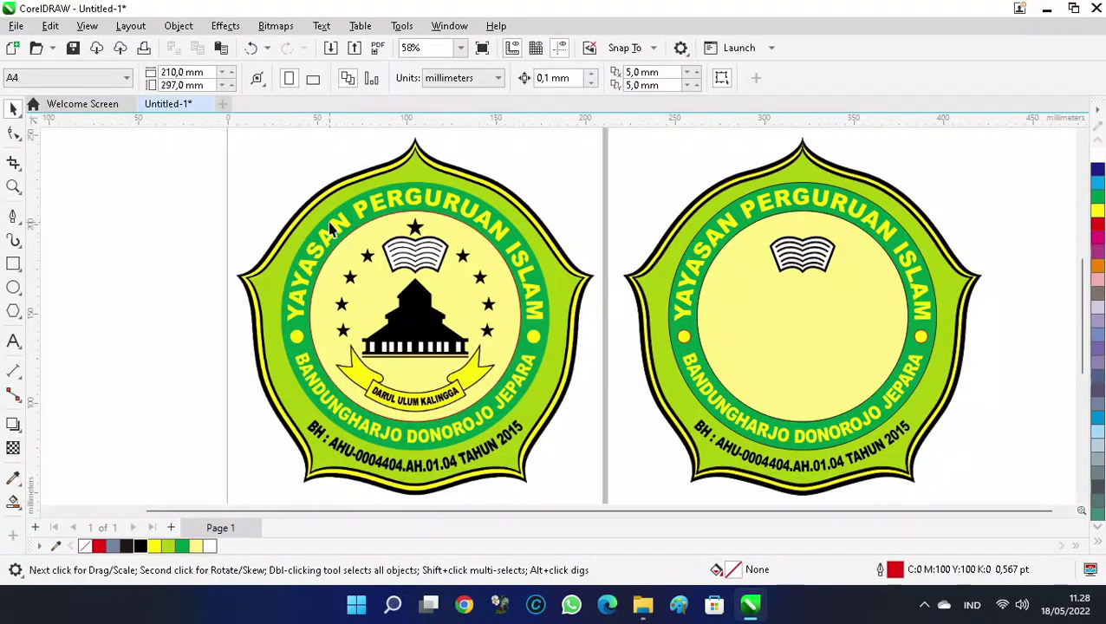
pyautogui.scroll(6, 472, 217)
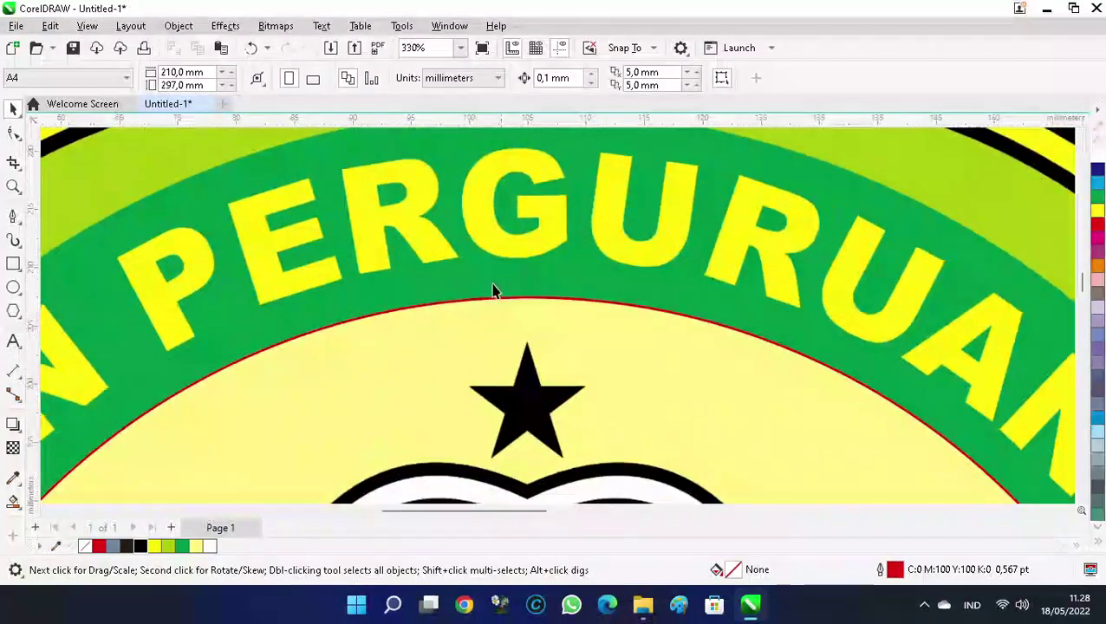
pyautogui.scroll(-2, 446, 289)
pyautogui.scroll(3, 481, 360)
pyautogui.scroll(1, 481, 360)
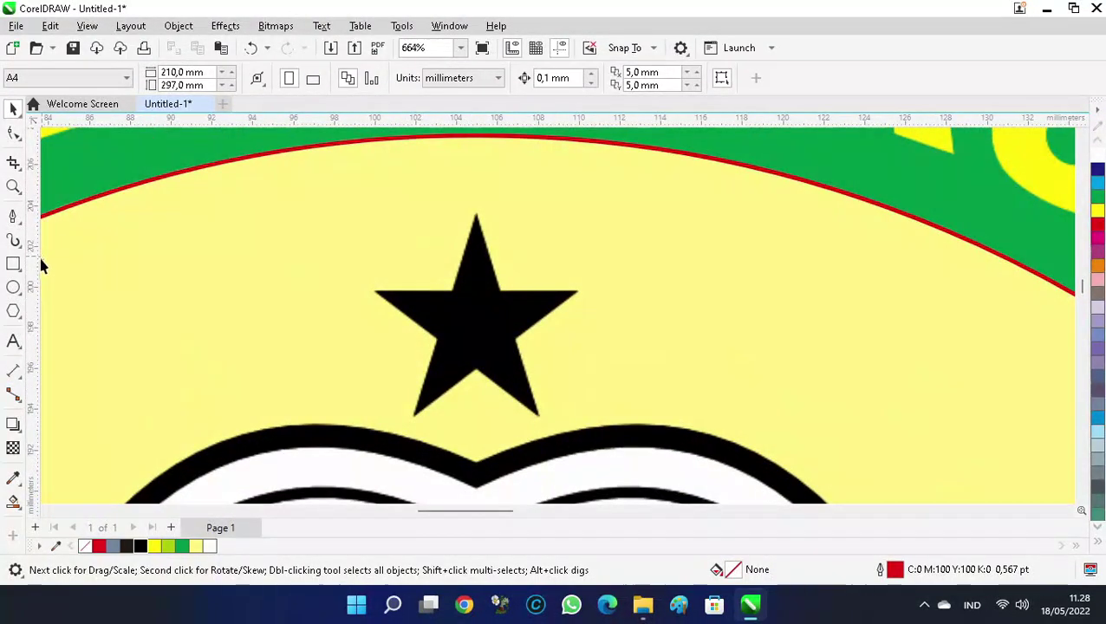
pyautogui.click(19, 317)
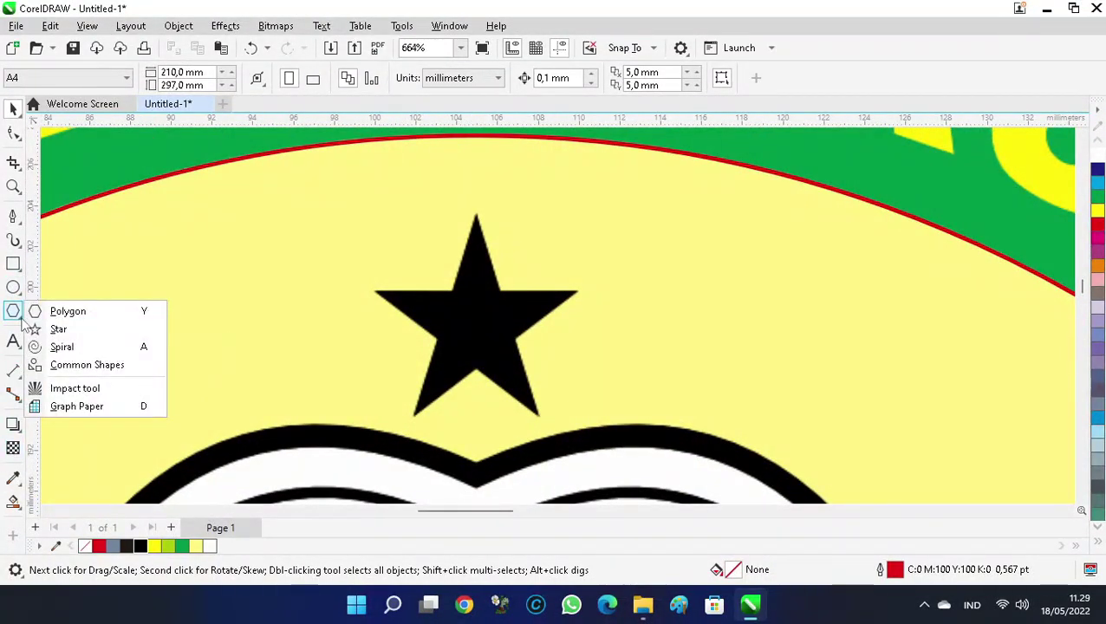
pyautogui.click(59, 326)
pyautogui.moveTo(363, 206); pyautogui.dragTo(558, 385)
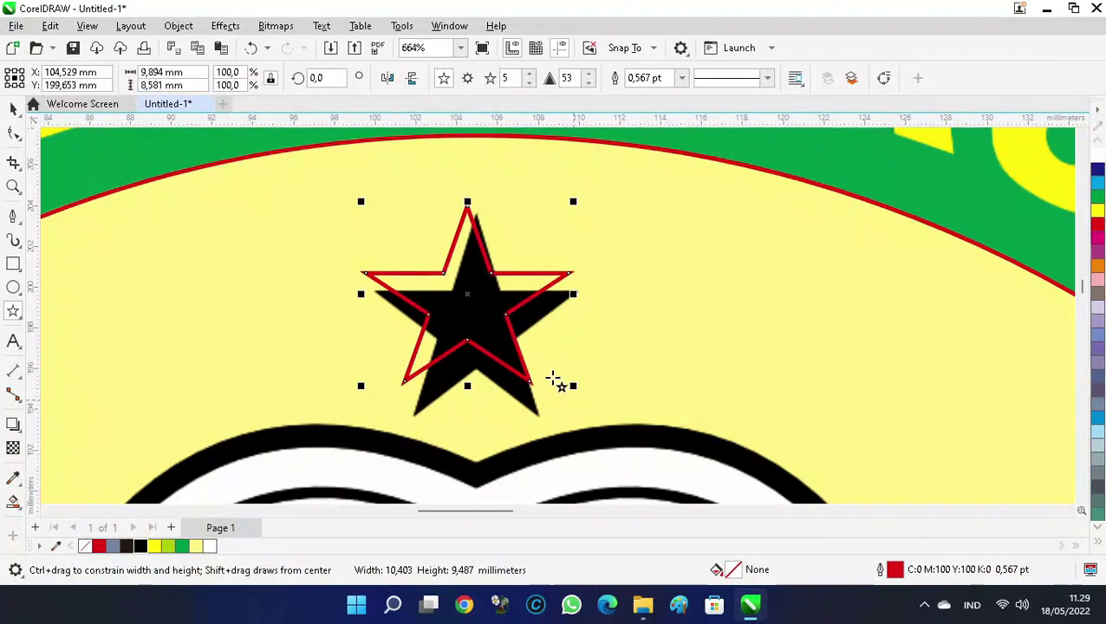
pyautogui.press('space')
pyautogui.scroll(1, 471, 311)
pyautogui.moveTo(471, 311); pyautogui.dragTo(787, 328)
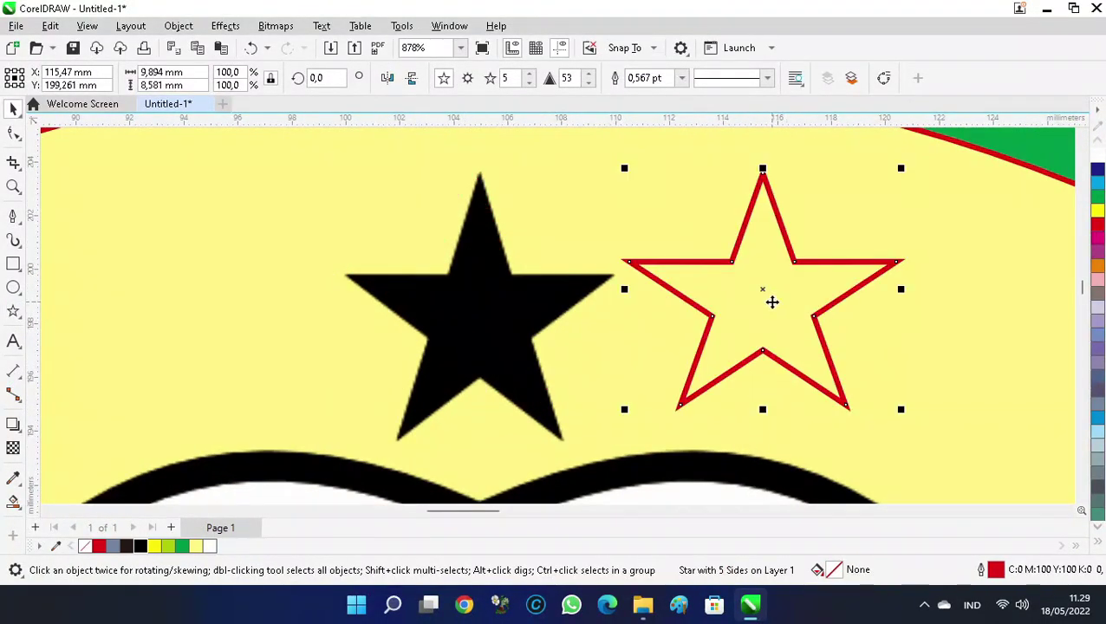
pyautogui.press('Delete')
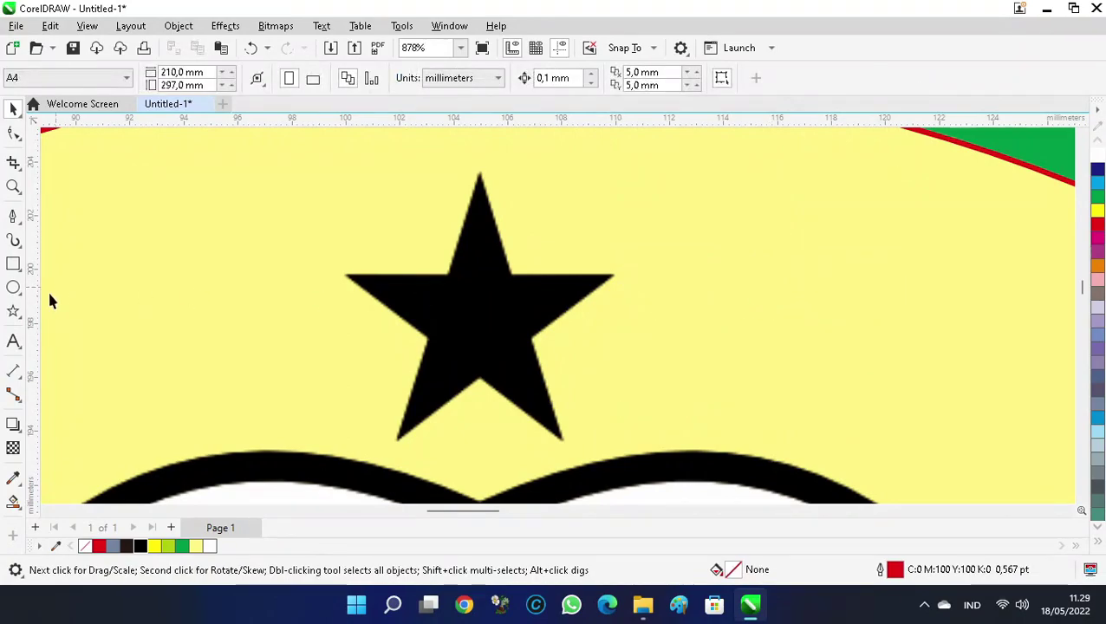
# Draw a five-pointed star about 10 × 9.6 mm over the original's top star and centre it horizontally with the inner circle
pyautogui.moveTo(400, 184)
pyautogui.mouseDown()
pyautogui.moveTo(624, 456)
pyautogui.moveTo(672, 481)
pyautogui.mouseUp()
pyautogui.moveTo(538, 334); pyautogui.dragTo(479, 308)
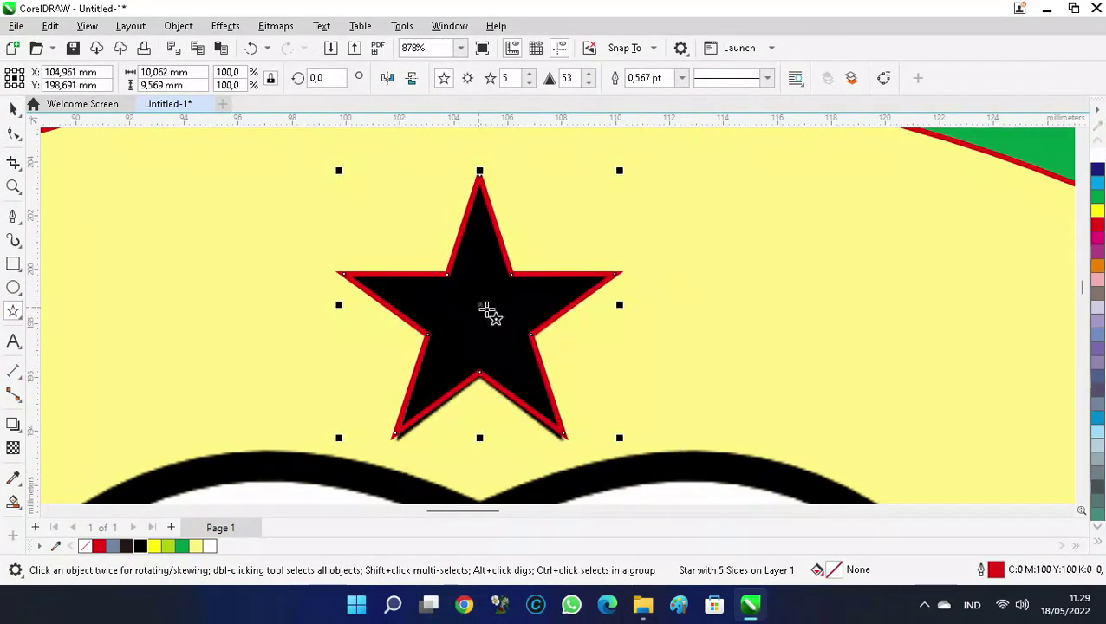
pyautogui.scroll(-1, 511, 347)
pyautogui.scroll(1, 511, 346)
pyautogui.keyDown('shift'); pyautogui.click(693, 353); pyautogui.keyUp('shift')
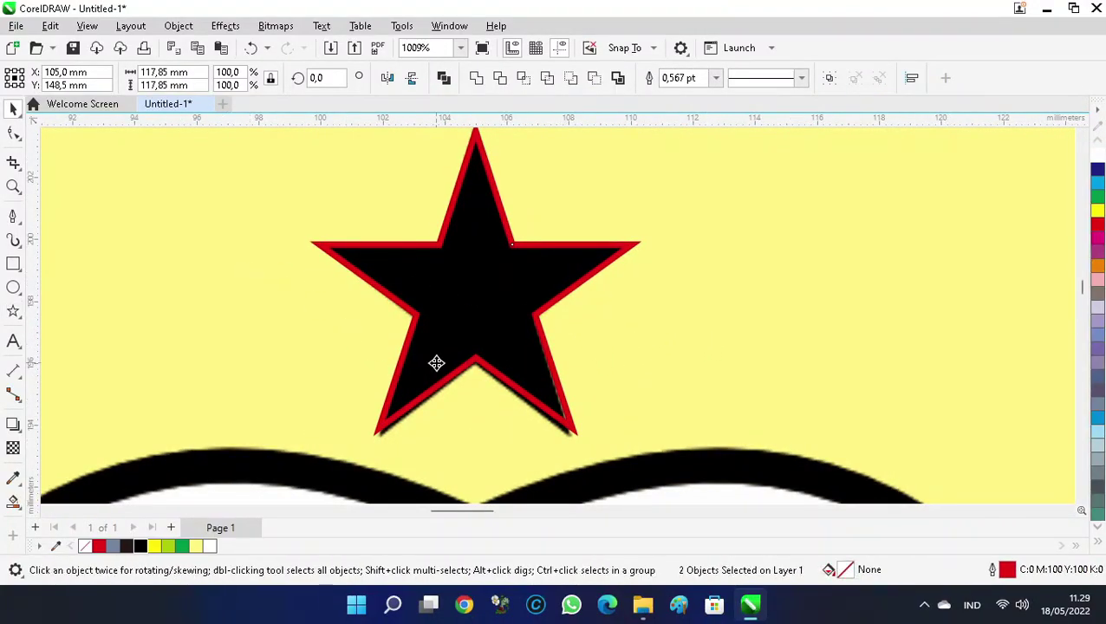
pyautogui.scroll(-3, 432, 364)
pyautogui.press('Escape')
pyautogui.click(451, 286)
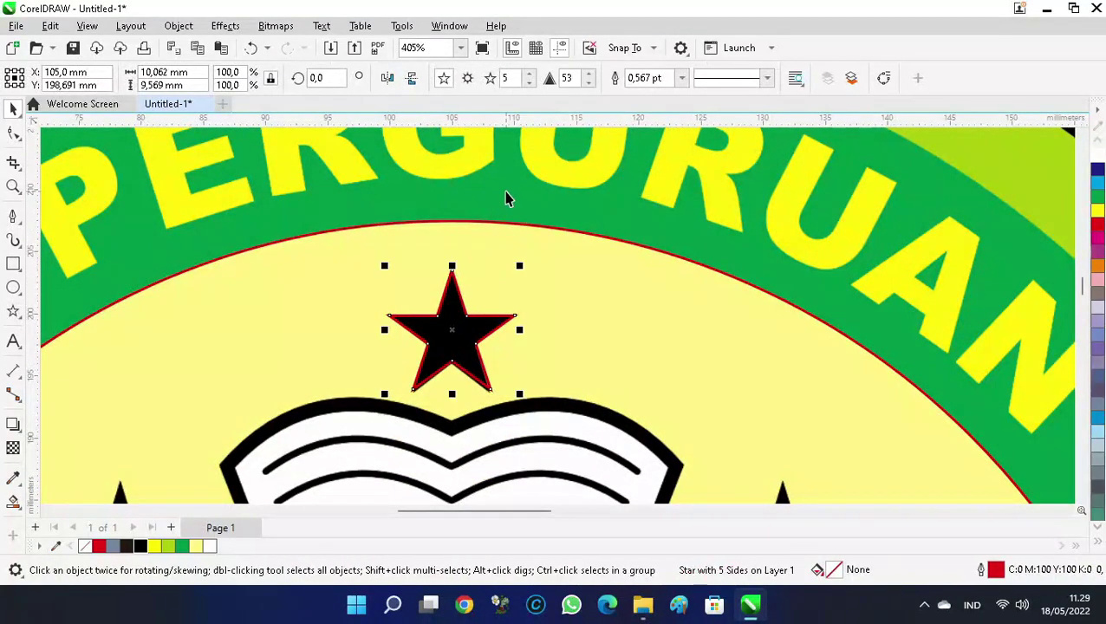
pyautogui.keyDown('shift'); pyautogui.click(521, 241); pyautogui.keyUp('shift')
pyautogui.press('Escape')
pyautogui.click(474, 316)
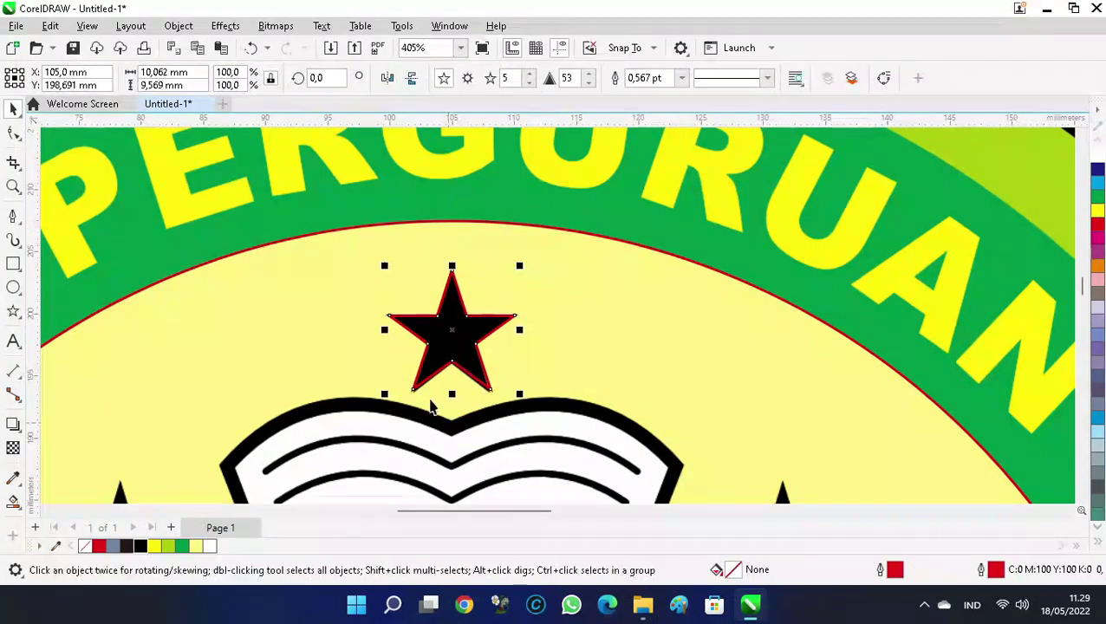
# Shift the star slightly down and enlarge it to about 10.7 mm wide so it covers the original's top star
pyautogui.scroll(4, 459, 384)
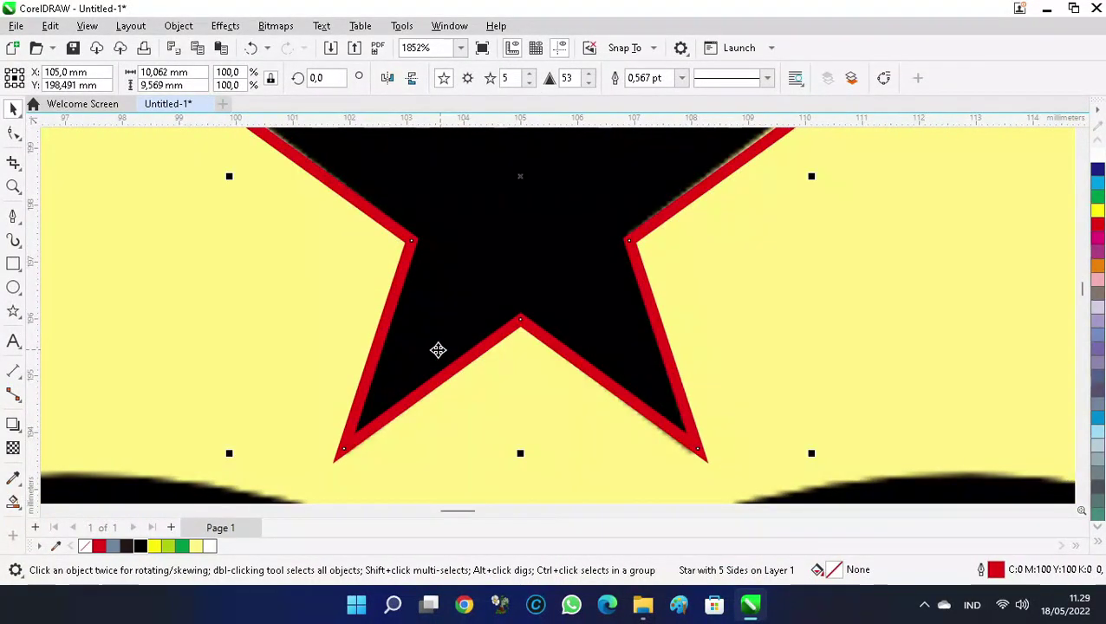
pyautogui.scroll(-4, 437, 338)
pyautogui.scroll(1, 578, 222)
pyautogui.moveTo(594, 397); pyautogui.dragTo(603, 414)
pyautogui.scroll(-2, 598, 338)
pyautogui.scroll(2, 531, 334)
pyautogui.moveTo(548, 339); pyautogui.dragTo(548, 335)
pyautogui.scroll(-5, 612, 281)
# Duplicate the star onto the original's upper-left small star and scale the copy to about 8.4 × 8 mm
pyautogui.moveTo(614, 293); pyautogui.dragTo(498, 353)
pyautogui.rightClick(498, 354)
pyautogui.scroll(6, 498, 353)
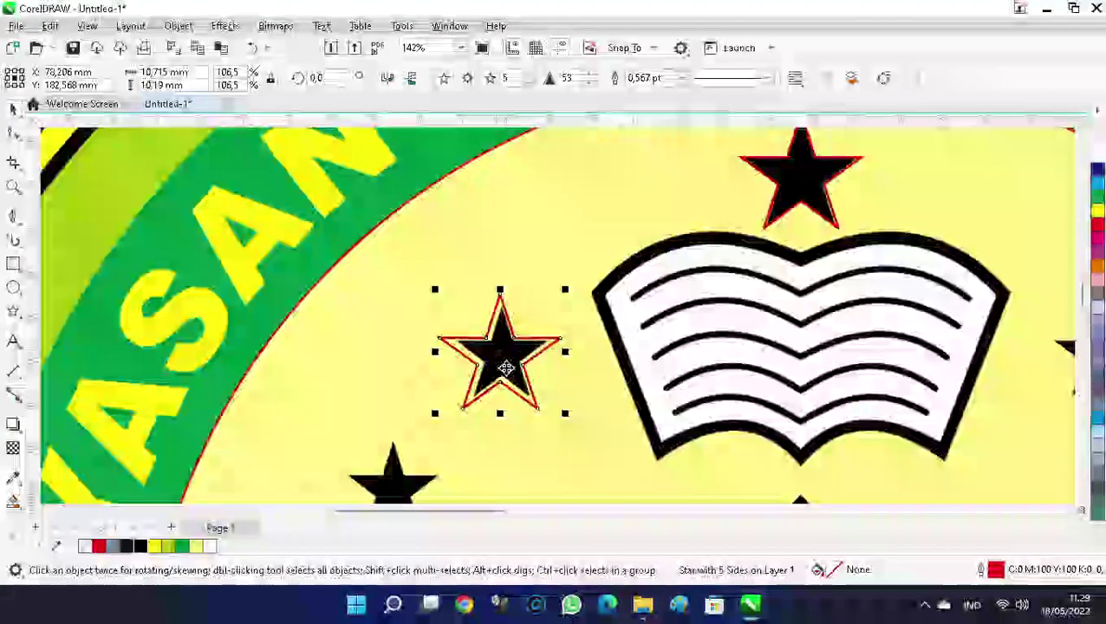
pyautogui.moveTo(506, 296)
pyautogui.mouseDown()
pyautogui.moveTo(626, 301)
pyautogui.moveTo(660, 319)
pyautogui.moveTo(516, 313)
pyautogui.moveTo(511, 302)
pyautogui.mouseUp()
pyautogui.moveTo(688, 460); pyautogui.dragTo(661, 425)
pyautogui.scroll(-3, 526, 320)
pyautogui.scroll(-3, 448, 335)
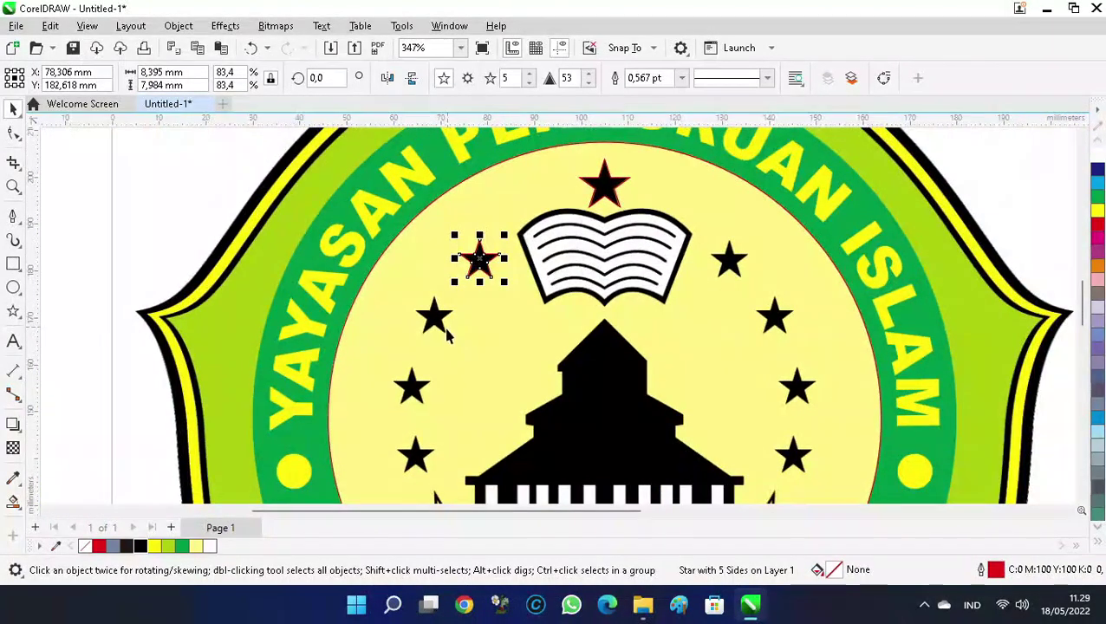
# Place copies of the small star over the three remaining stars on the original emblem's left side
pyautogui.moveTo(482, 266); pyautogui.dragTo(412, 395)
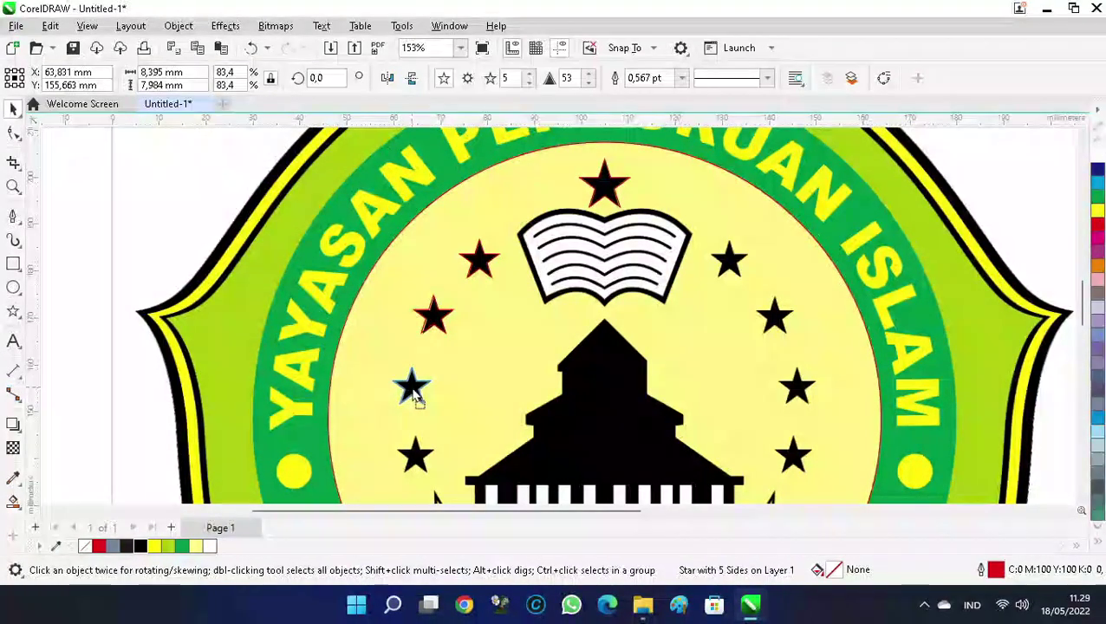
pyautogui.scroll(3, 412, 395)
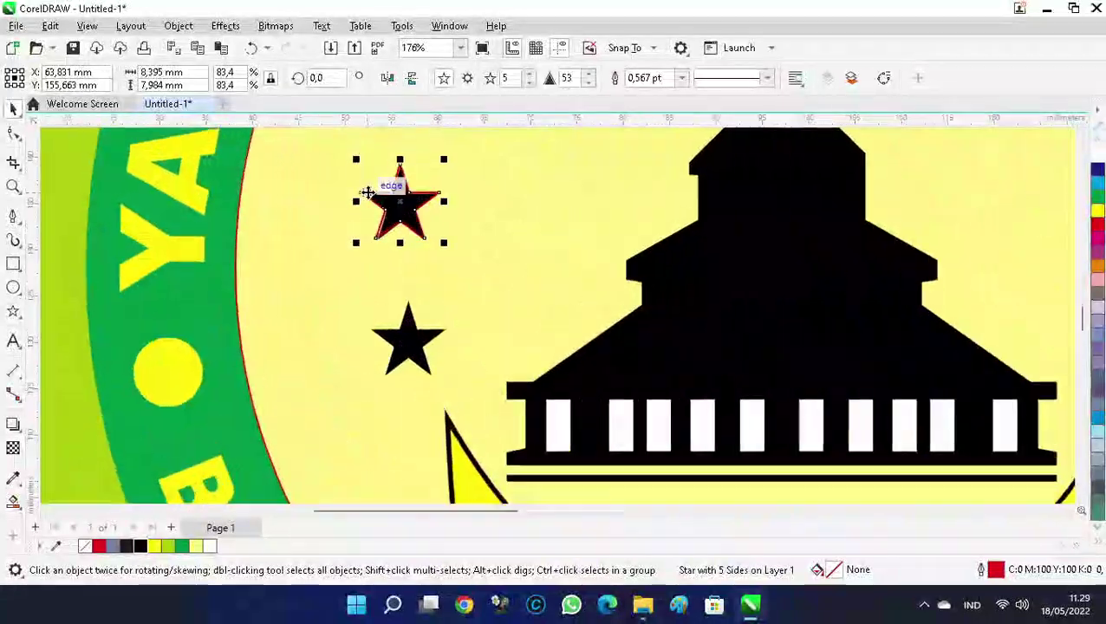
pyautogui.moveTo(401, 203); pyautogui.dragTo(408, 343)
pyautogui.click(411, 347)
pyautogui.scroll(-5, 410, 347)
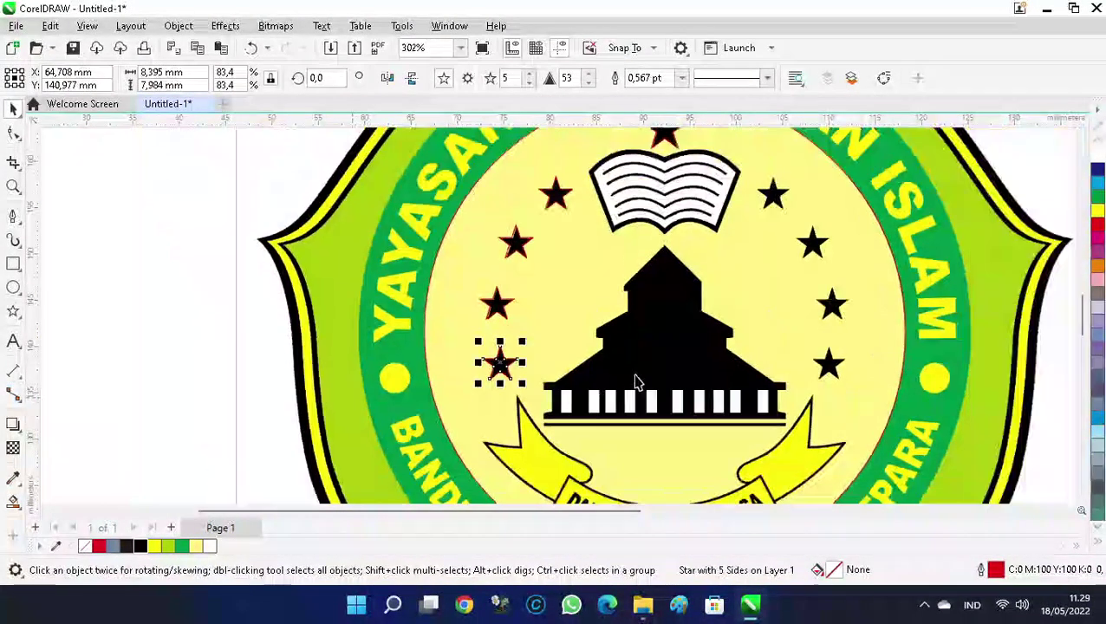
# Select the five traced stars and move them horizontally to the empty area beside the original logo
pyautogui.moveTo(702, 444); pyautogui.dragTo(702, 444)
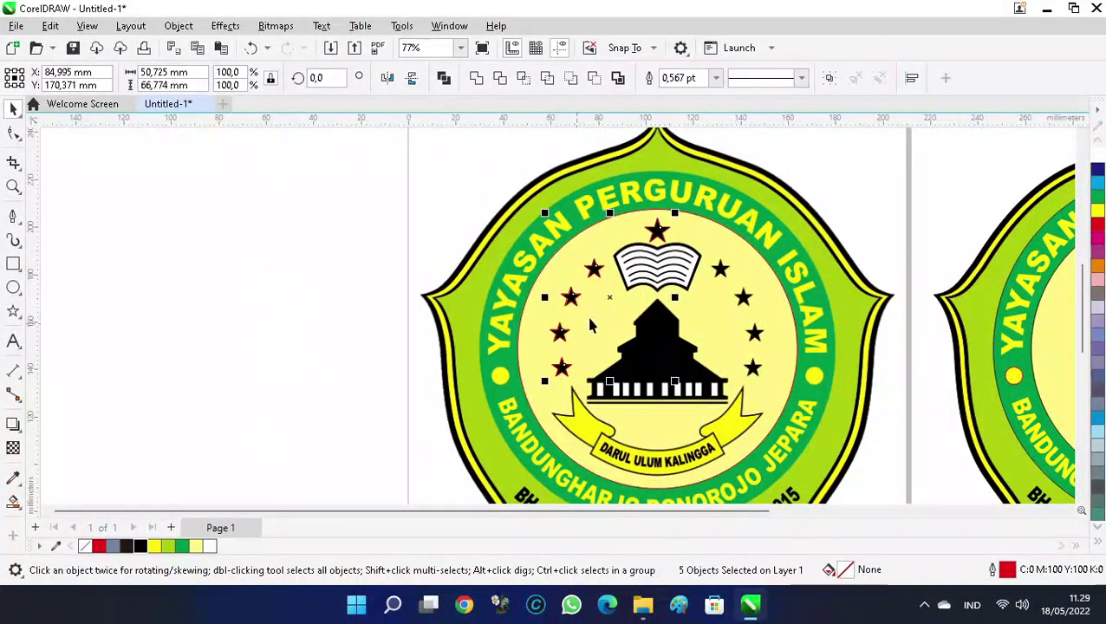
pyautogui.moveTo(611, 299); pyautogui.dragTo(211, 299)
pyautogui.click(211, 309)
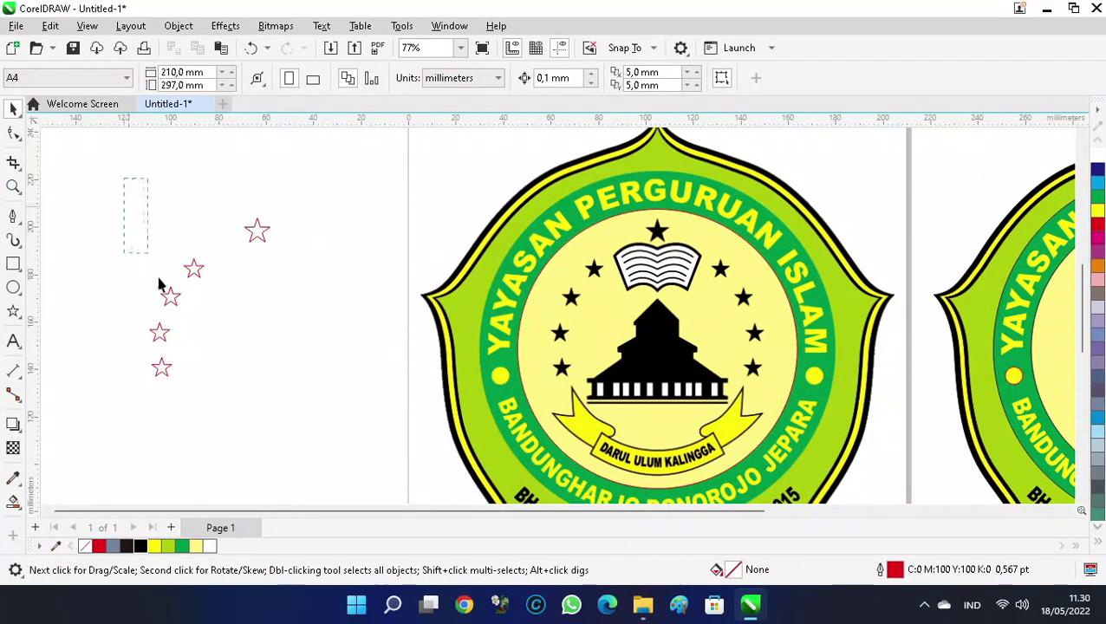
# Duplicate the five stars, mirror the copy horizontally and align its top star with the first set's
pyautogui.moveTo(148, 260); pyautogui.dragTo(314, 381)
pyautogui.moveTo(198, 309); pyautogui.dragTo(358, 309)
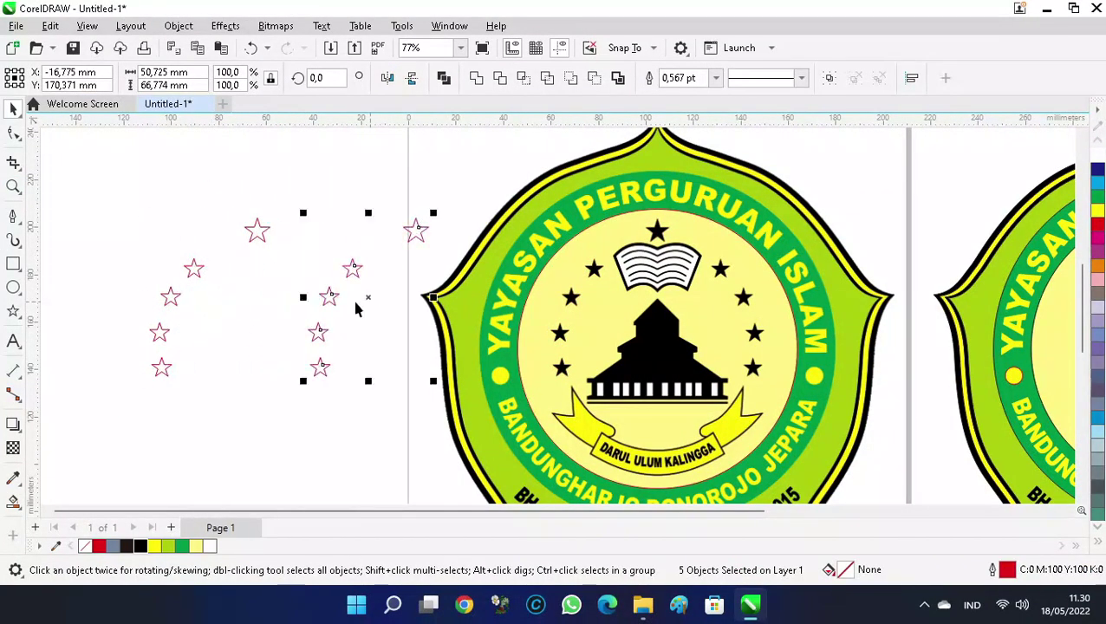
pyautogui.click(387, 78)
pyautogui.scroll(3, 148, 255)
pyautogui.moveTo(558, 224); pyautogui.dragTo(397, 224)
# Weld all the stars of both halves into one shape and fill it black
pyautogui.press('F3')
pyautogui.moveTo(156, 149); pyautogui.dragTo(520, 398)
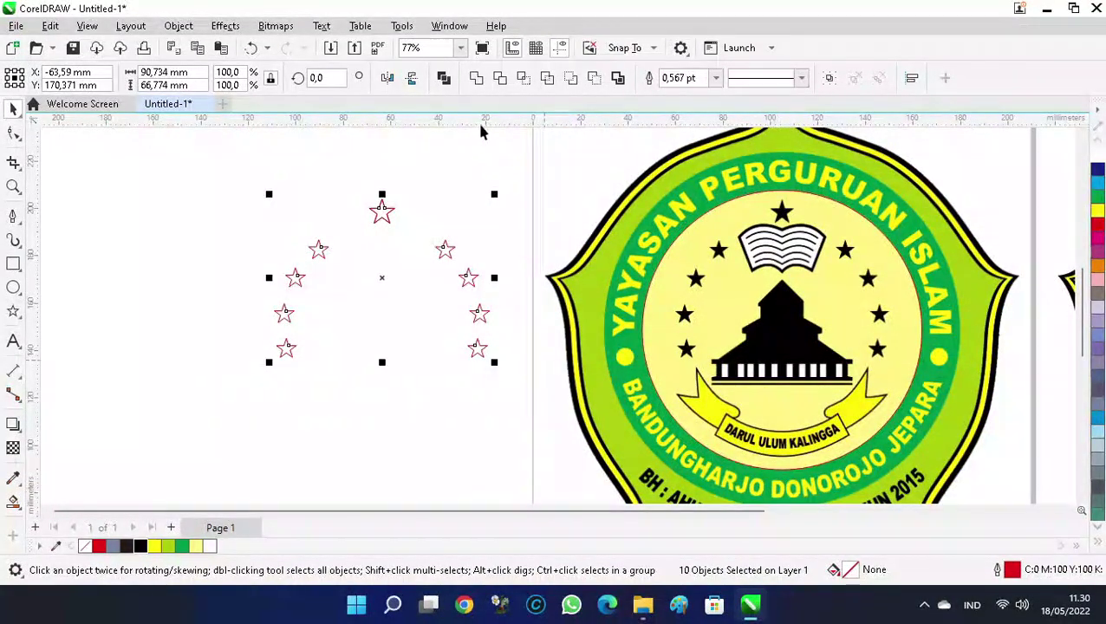
pyautogui.click(475, 78)
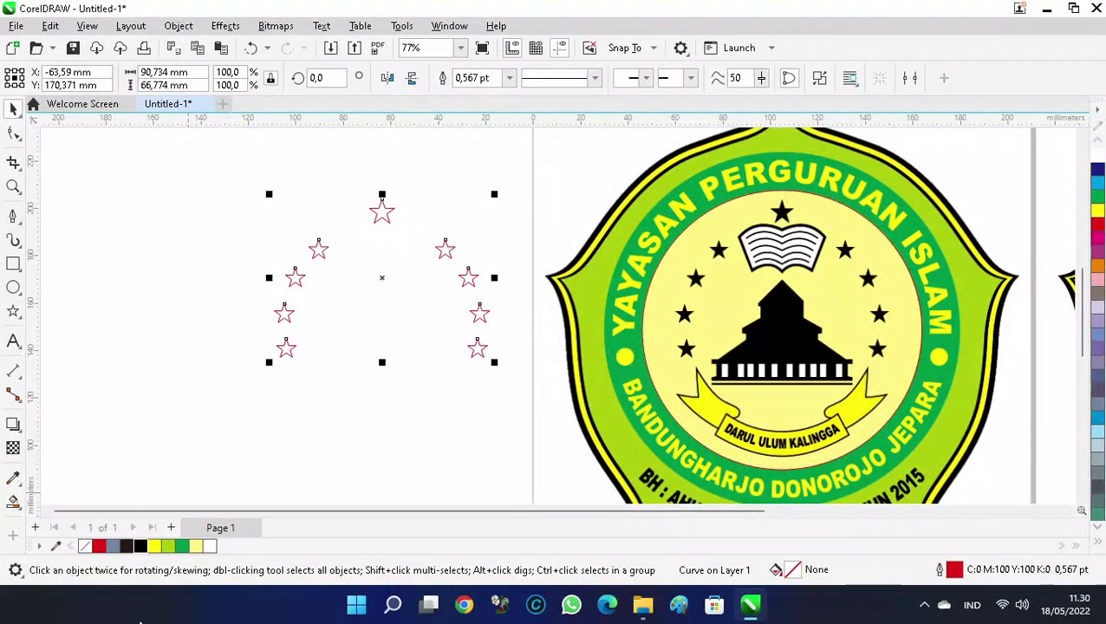
pyautogui.click(140, 546)
# Centre the welded stars horizontally in the recreated logo
pyautogui.scroll(-3, 158, 359)
pyautogui.press('c')
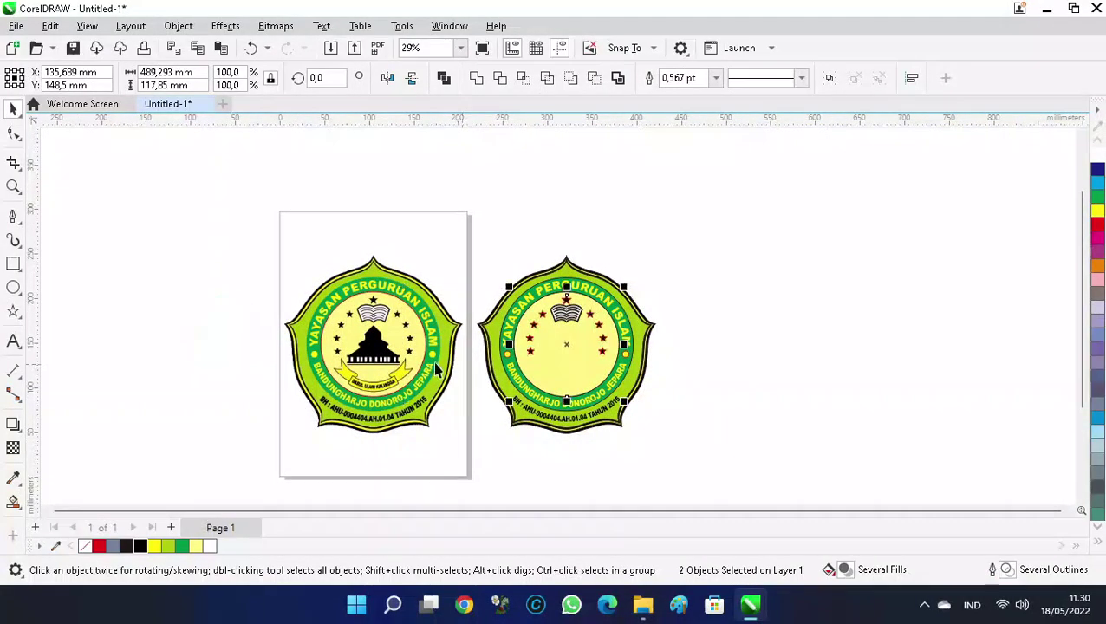
pyautogui.click(210, 236)
# Shrink the red circle on the original to about 106 mm so it follows the lower edge of the ribbon's text band
pyautogui.press('z')
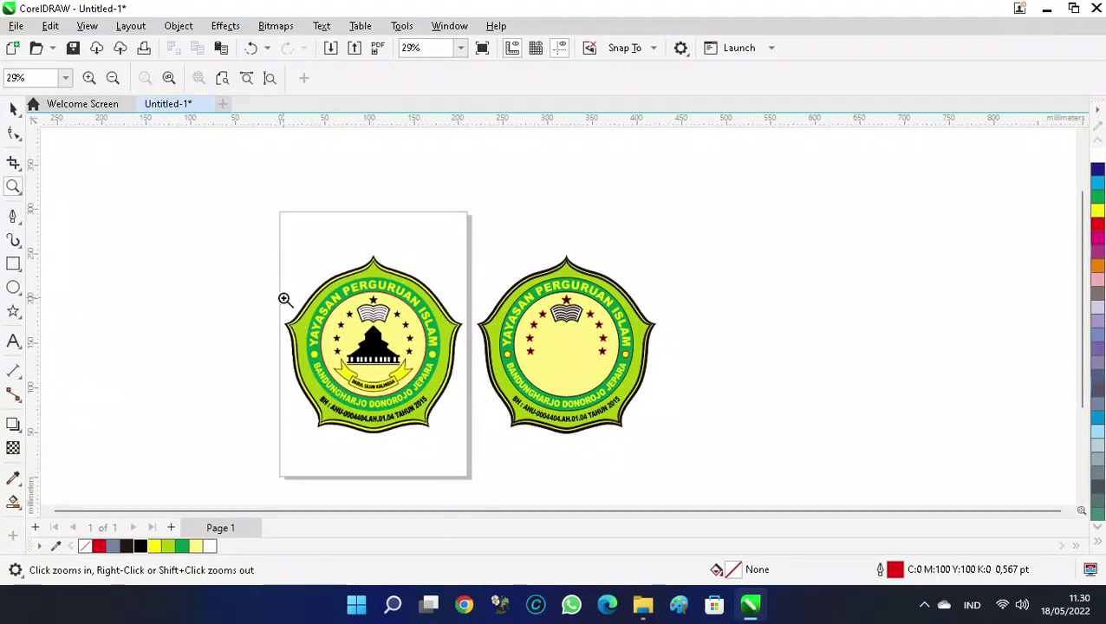
pyautogui.moveTo(448, 396); pyautogui.dragTo(444, 396)
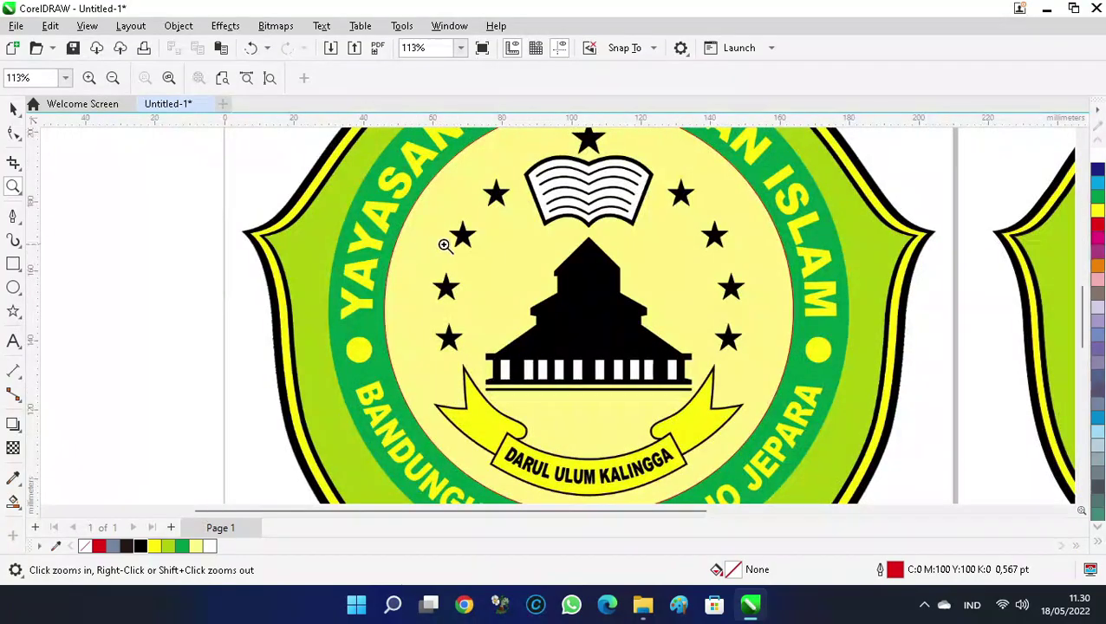
pyautogui.scroll(-1, 333, 231)
pyautogui.scroll(1, 491, 373)
pyautogui.scroll(-1, 445, 370)
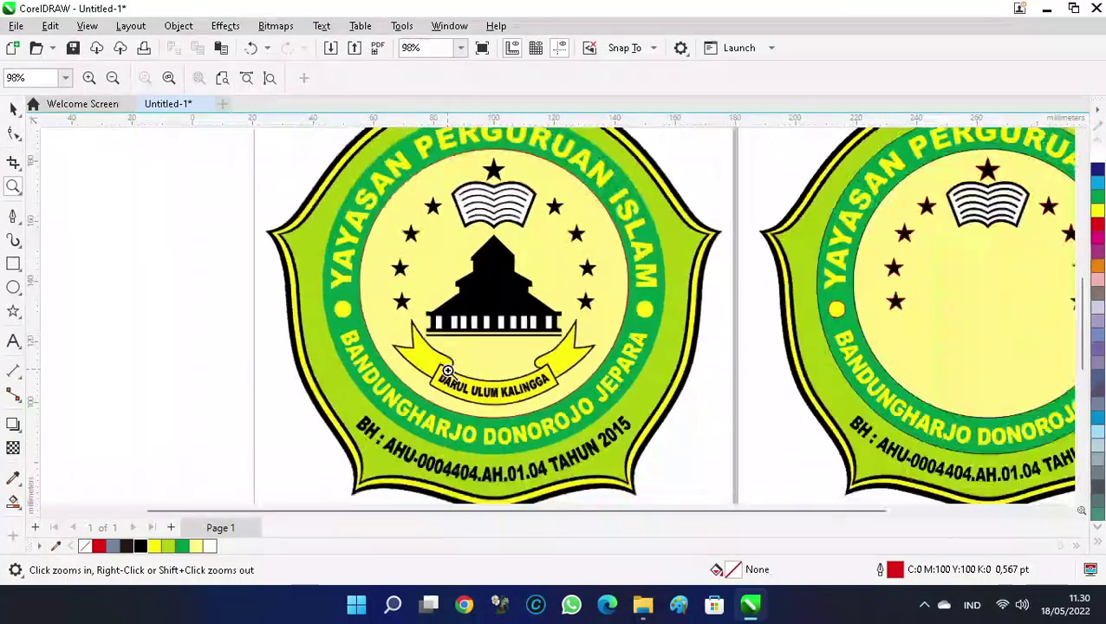
pyautogui.press('space')
pyautogui.scroll(-1, 468, 368)
pyautogui.scroll(2, 513, 297)
pyautogui.click(537, 275)
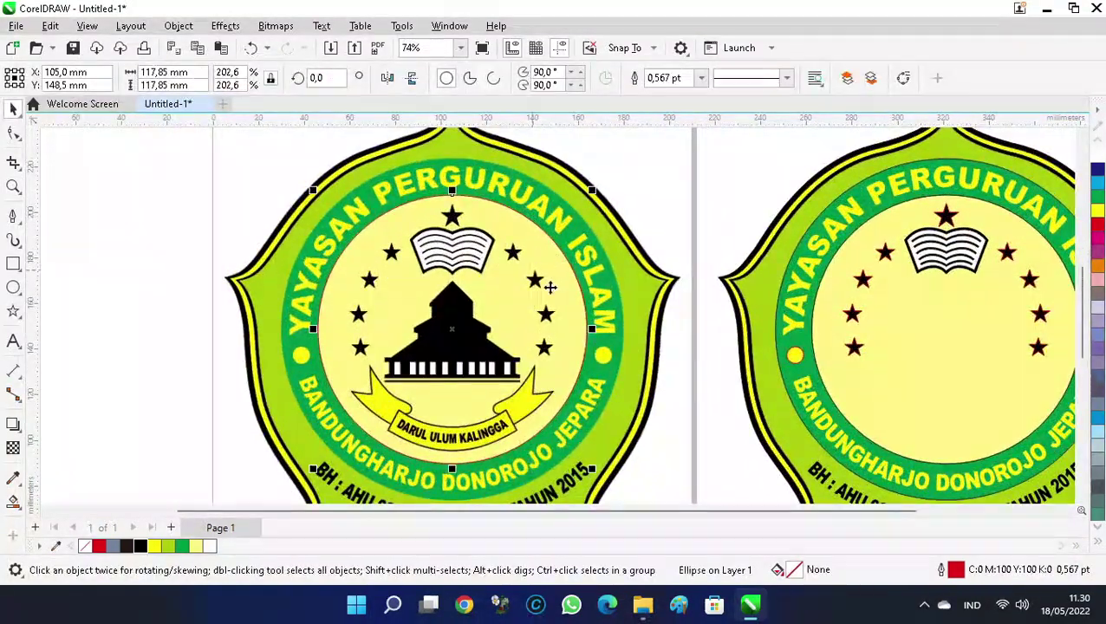
pyautogui.moveTo(593, 192); pyautogui.dragTo(581, 200)
pyautogui.scroll(2, 485, 400)
pyautogui.scroll(-2, 481, 400)
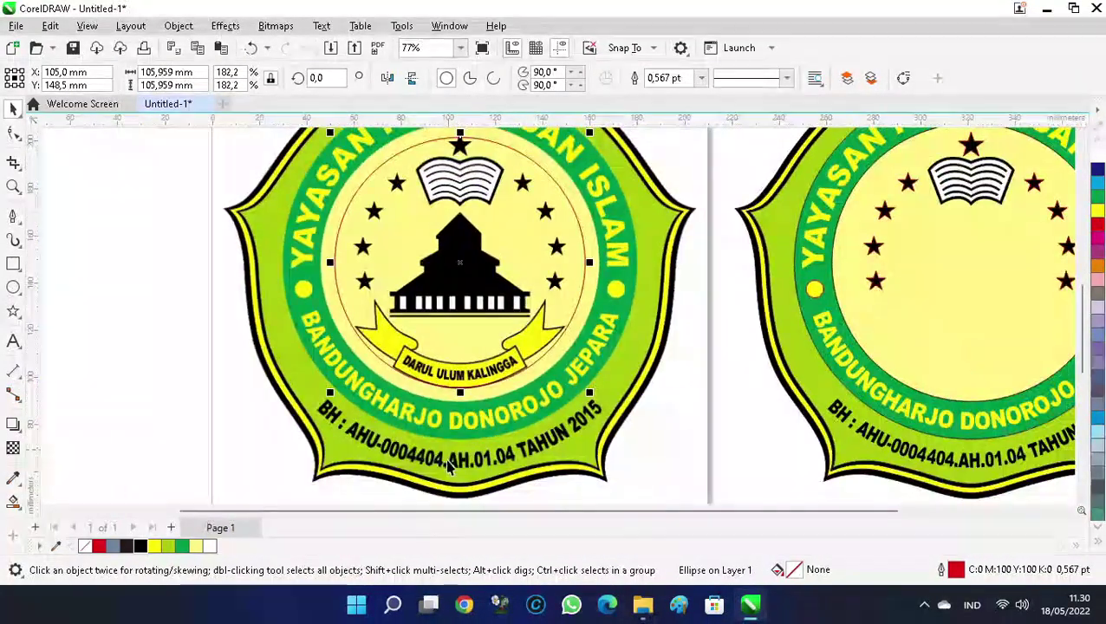
# Create a concentric copy of the circle scaled to about 85.2 mm along the upper edge of the ribbon's text band
pyautogui.scroll(3, 477, 292)
pyautogui.scroll(2, 477, 292)
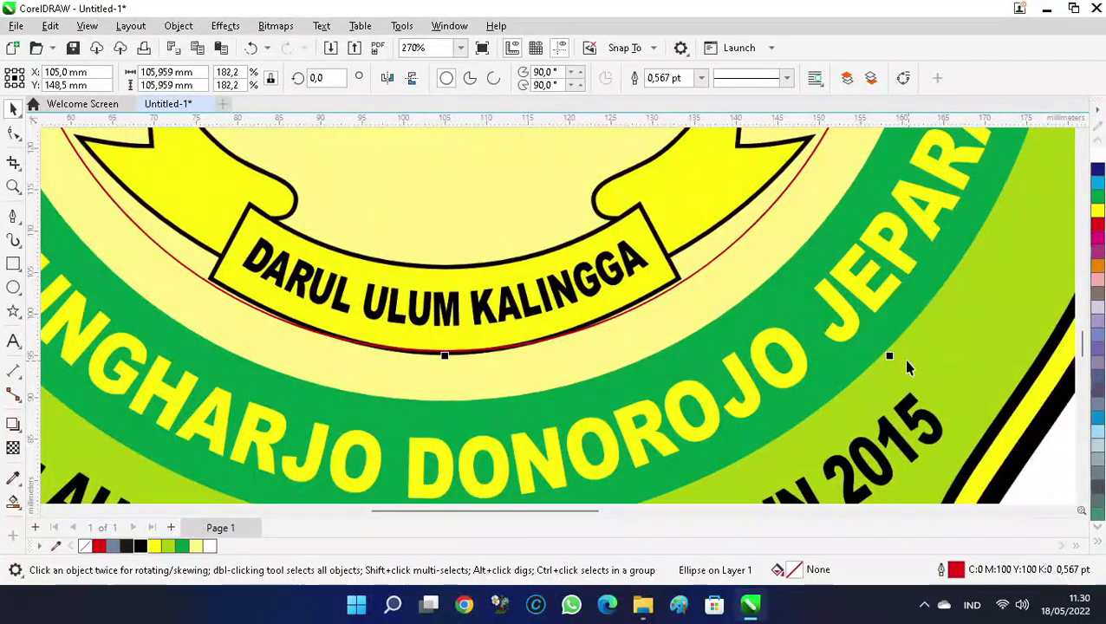
pyautogui.moveTo(893, 357); pyautogui.dragTo(841, 285)
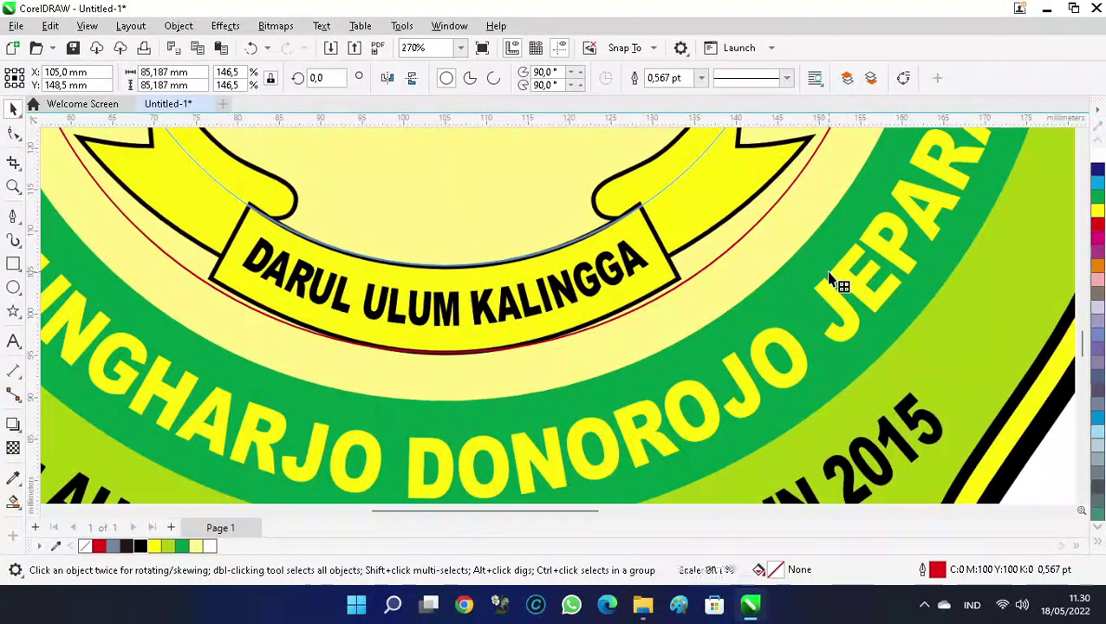
pyautogui.scroll(-1, 698, 293)
pyautogui.scroll(-1, 695, 286)
pyautogui.scroll(1, 630, 279)
pyautogui.scroll(1, 485, 232)
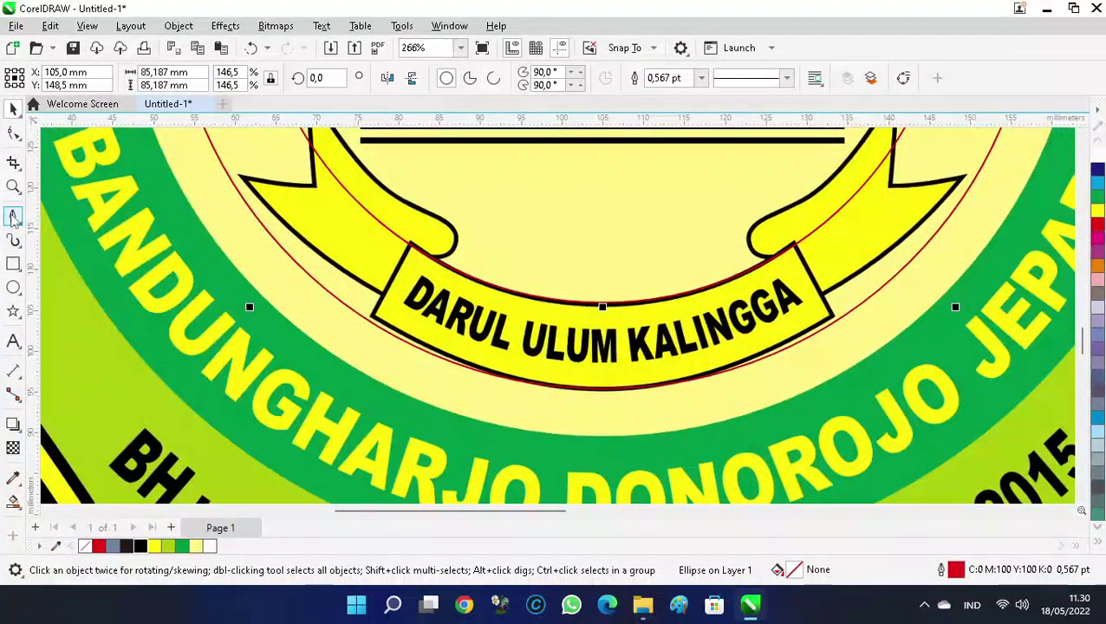
# Draw a straight freehand line along the left end of the ribbon's text band, extending past the outer circle
pyautogui.click(12, 217)
pyautogui.click(73, 218)
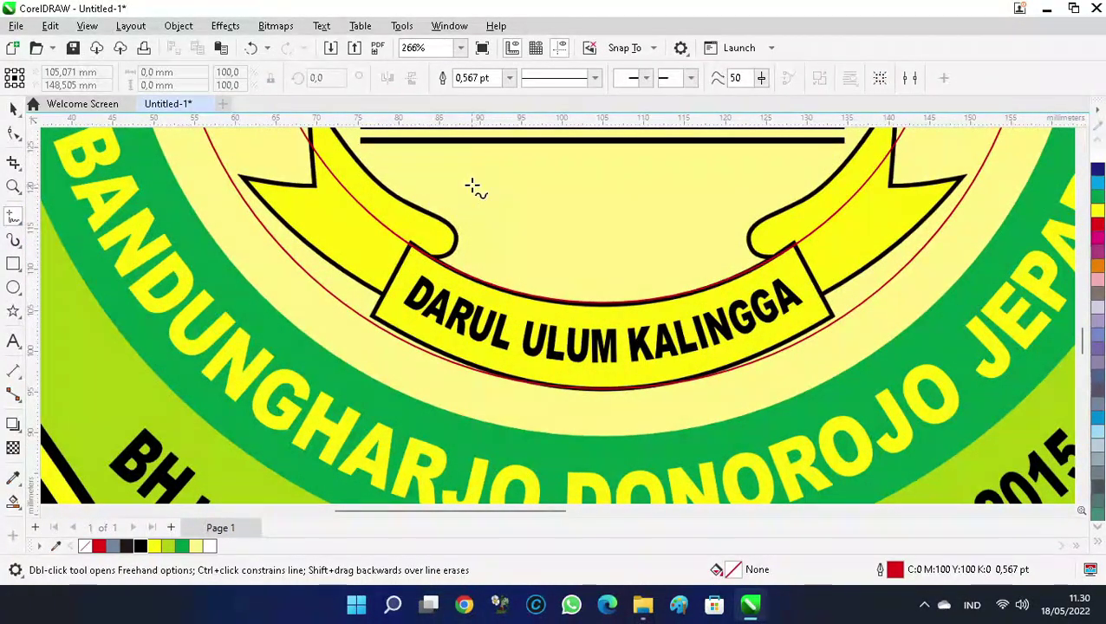
pyautogui.click(411, 246)
pyautogui.click(337, 378)
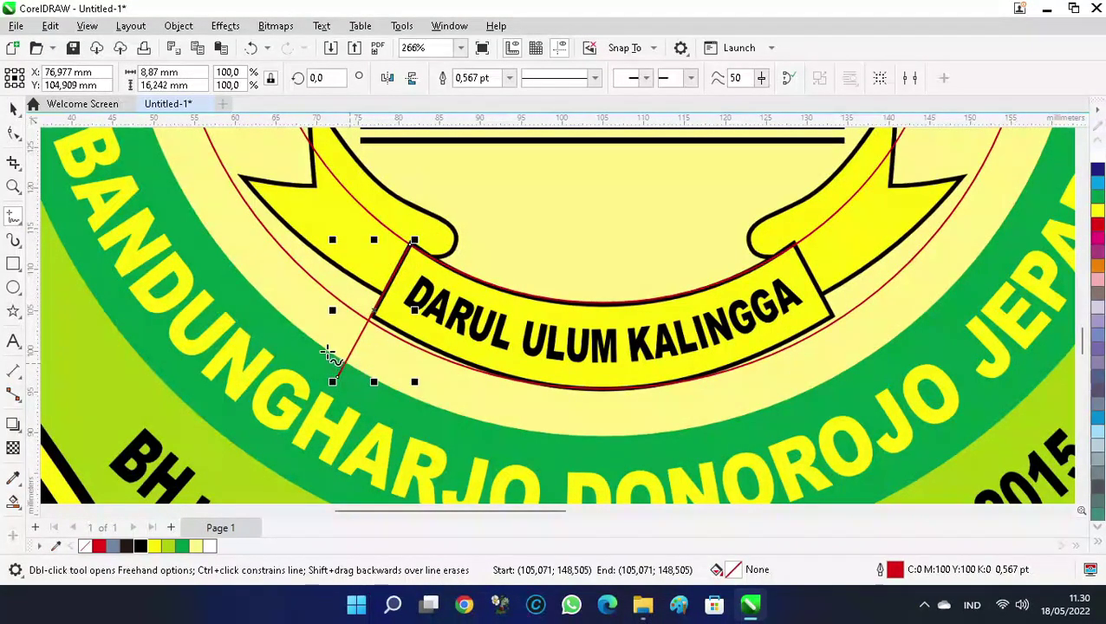
# Place a horizontally mirrored copy of the straight line along the right end of the ribbon's text band
pyautogui.press('space')
pyautogui.moveTo(411, 245); pyautogui.dragTo(678, 202)
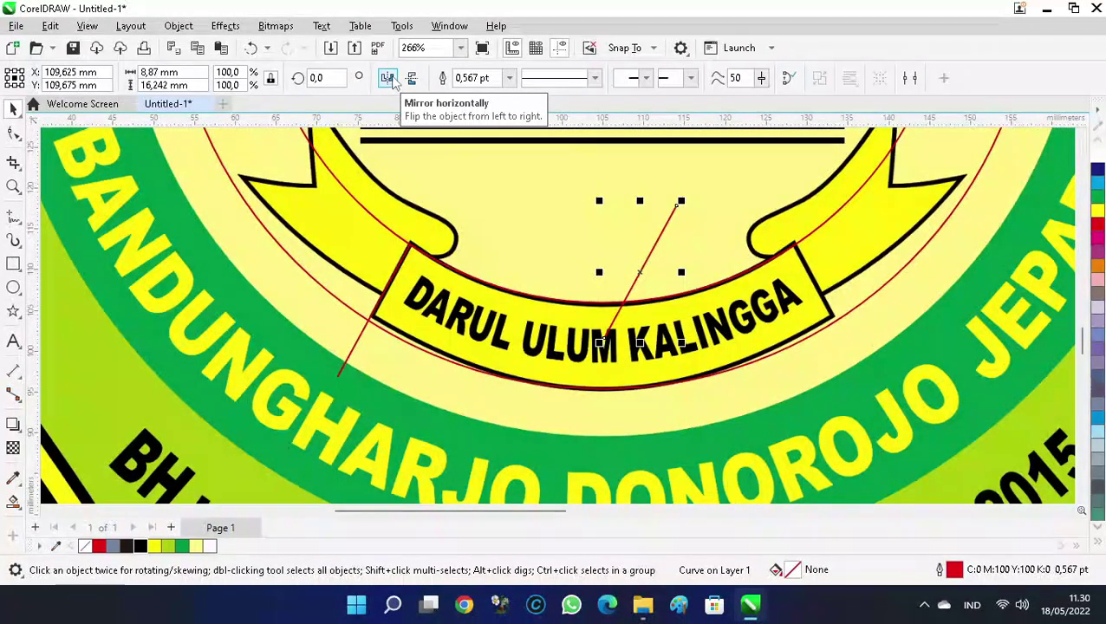
pyautogui.hotkey('ctrl', 'z')
pyautogui.moveTo(374, 312); pyautogui.dragTo(618, 311)
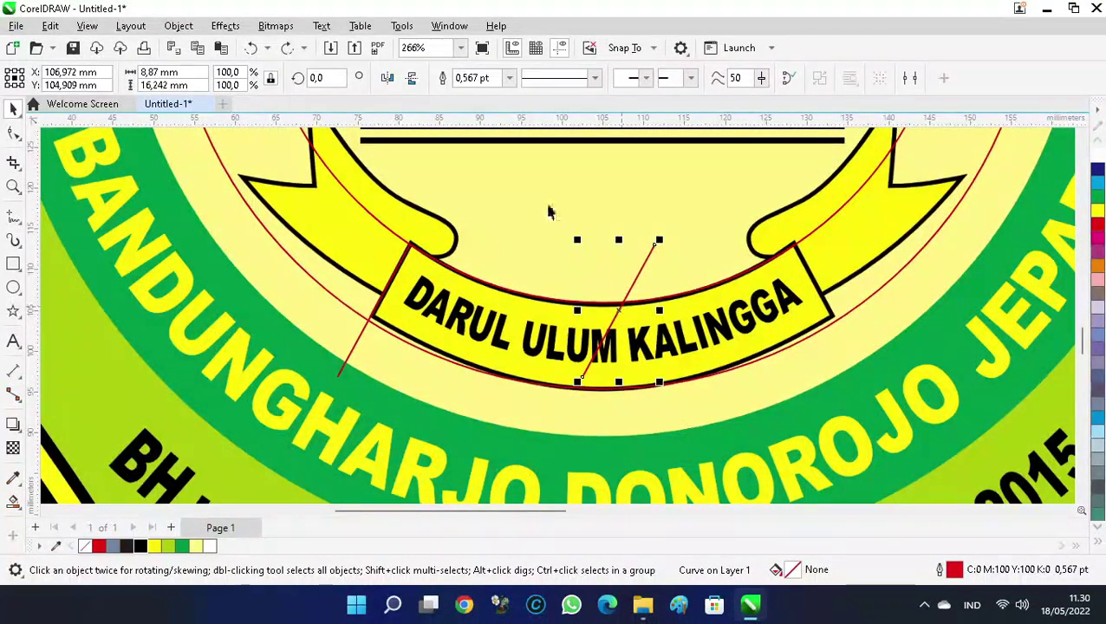
pyautogui.click(388, 77)
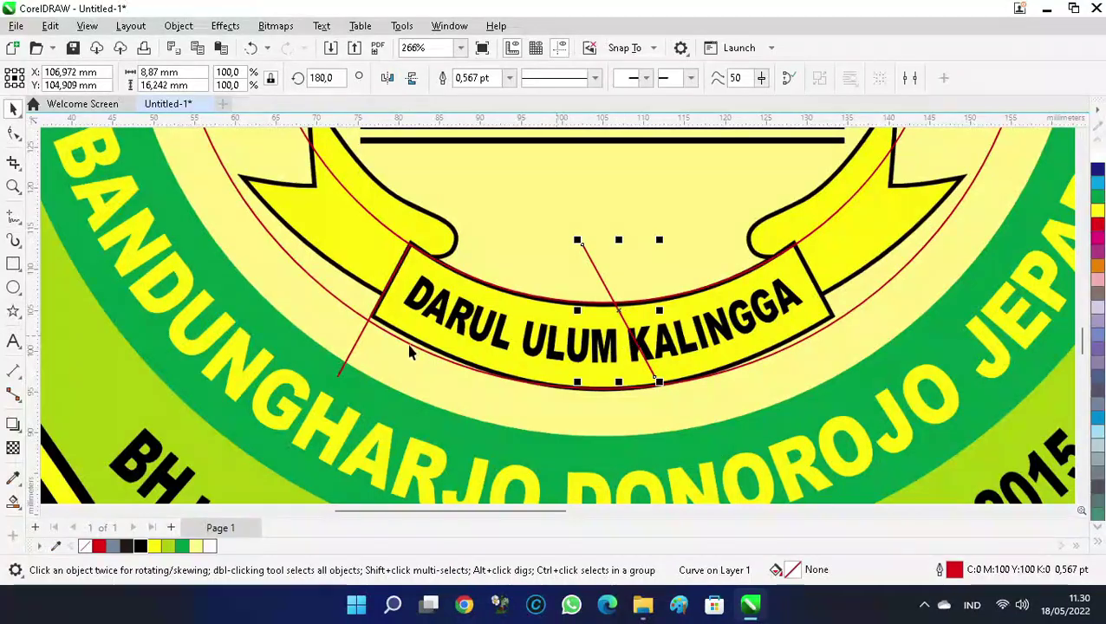
pyautogui.moveTo(618, 338); pyautogui.dragTo(834, 301)
pyautogui.scroll(2, 629, 379)
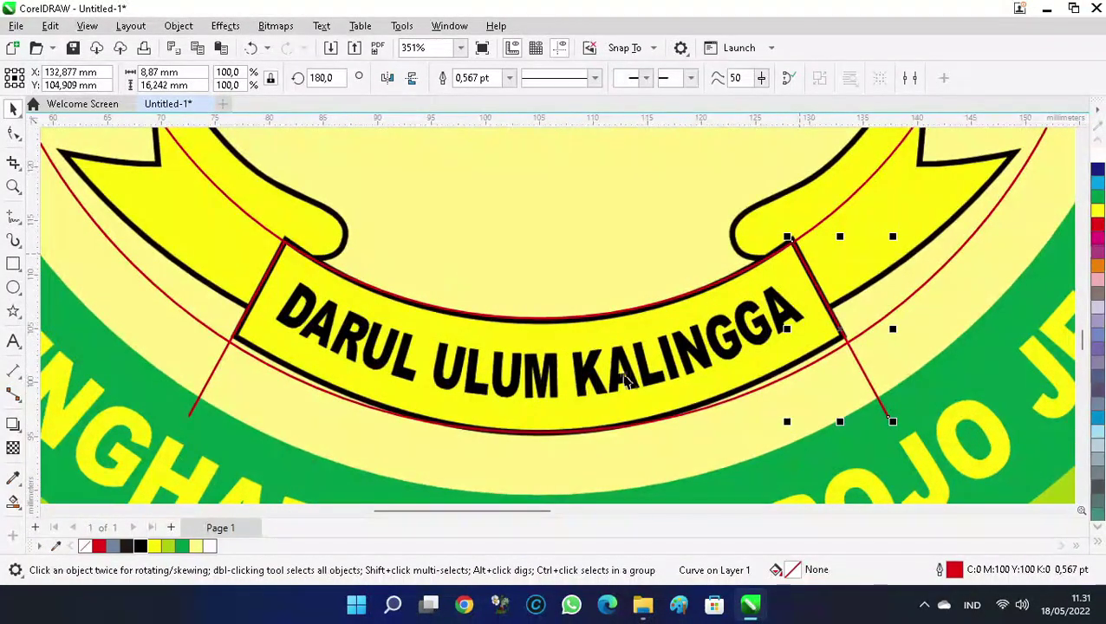
# Move both end lines up together so they extend past the band's upper corners
pyautogui.keyDown('shift'); pyautogui.click(206, 414); pyautogui.keyUp('shift')
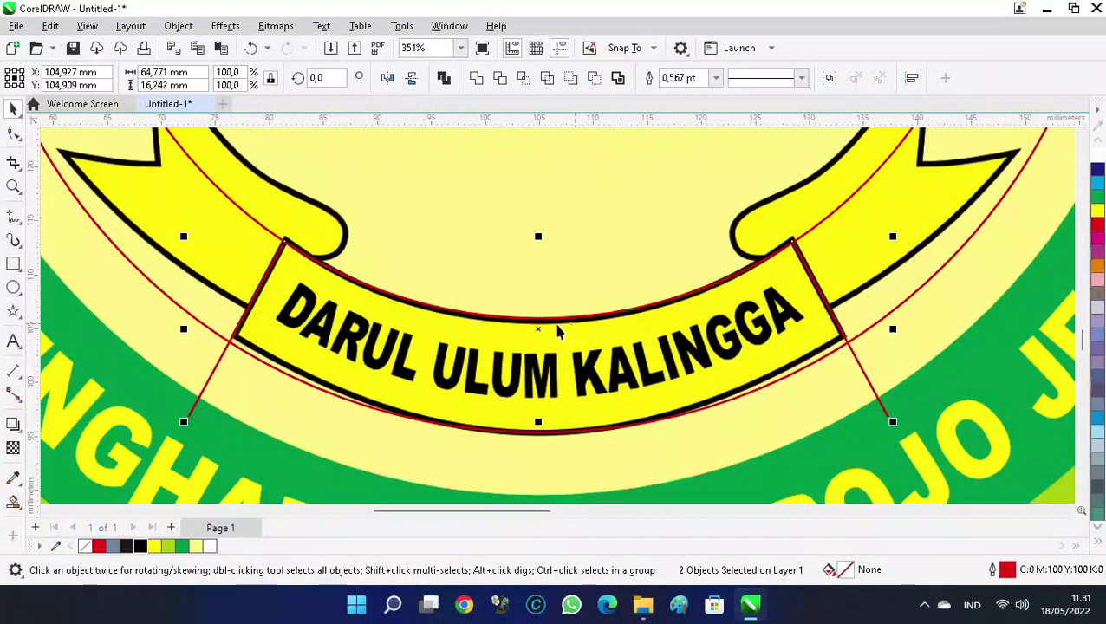
pyautogui.moveTo(538, 327); pyautogui.dragTo(544, 311)
pyautogui.scroll(-1, 664, 337)
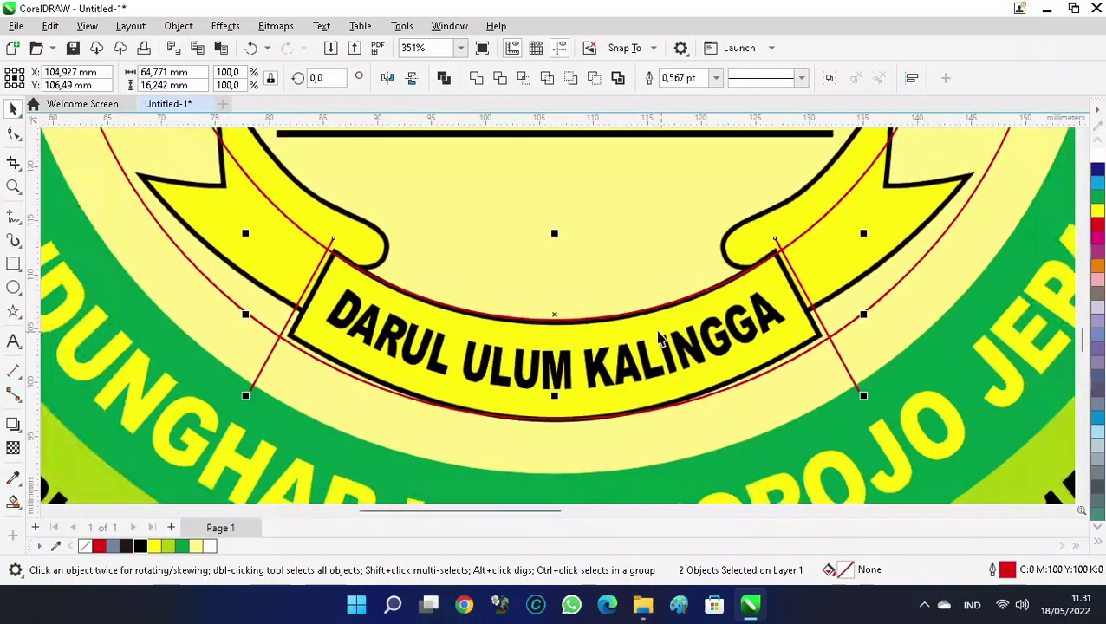
pyautogui.click(467, 227)
pyautogui.press('Escape')
# Nudge each line inward onto its band end, then group the two lines and centre them horizontally on the circles
pyautogui.click(845, 366)
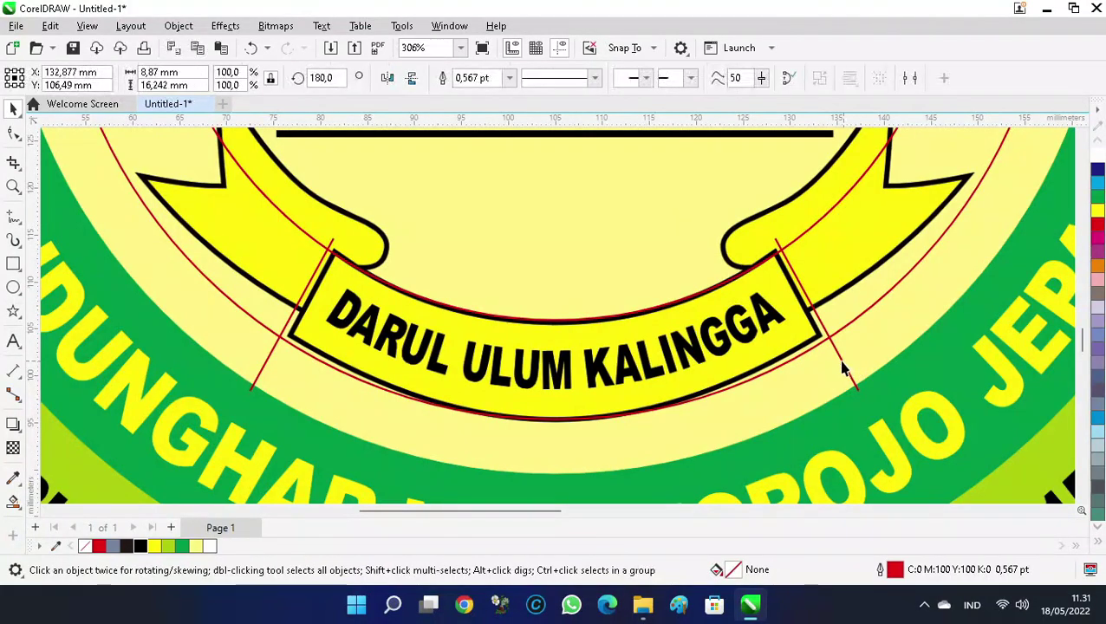
pyautogui.click(255, 385)
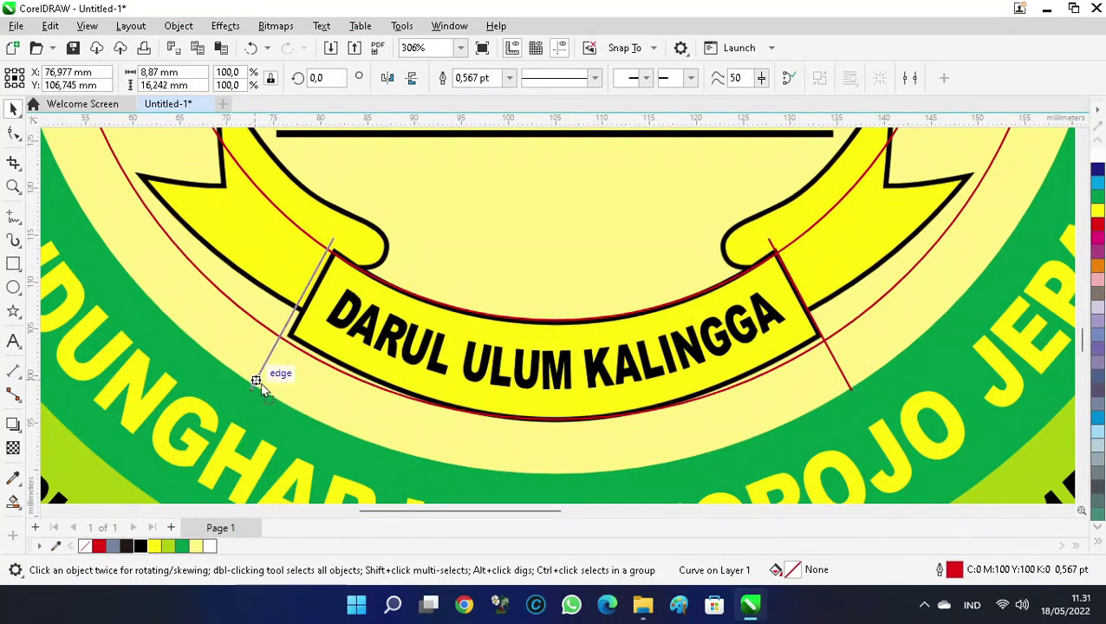
pyautogui.keyDown('shift'); pyautogui.click(845, 378); pyautogui.keyUp('shift')
pyautogui.hotkey('ctrl', 'g')
pyautogui.keyDown('shift'); pyautogui.click(660, 253); pyautogui.keyUp('shift')
pyautogui.press('c')
pyautogui.press('Escape')
# Create the text band as a shape with Smart Fill inside the lines and circles, then delete the grouped end lines
pyautogui.click(13, 501)
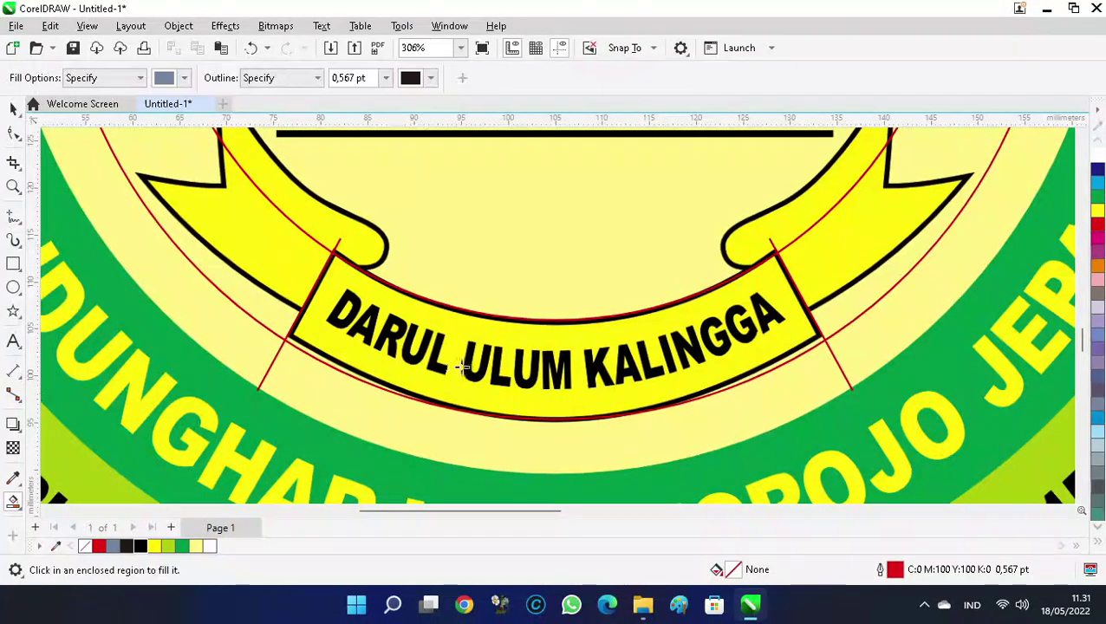
pyautogui.click(454, 343)
pyautogui.press('space')
pyautogui.click(264, 382)
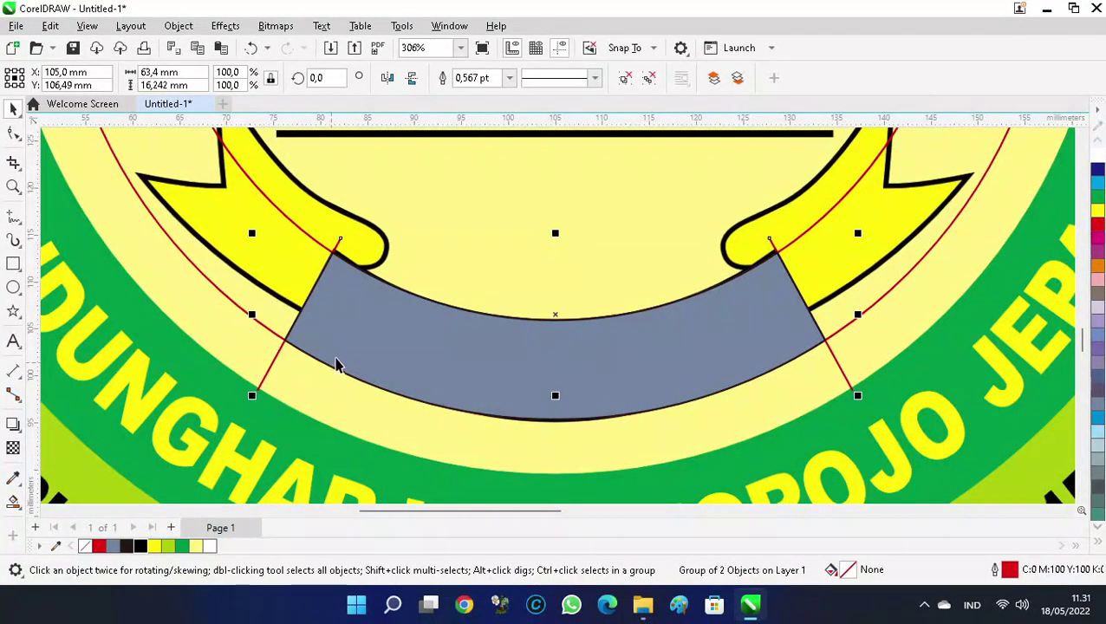
pyautogui.press('Delete')
# Start a Pen path at the notch of the original's left ribbon tail, with a red outline
pyautogui.scroll(-2, 778, 290)
pyautogui.press('z')
pyautogui.moveTo(407, 139); pyautogui.dragTo(597, 310)
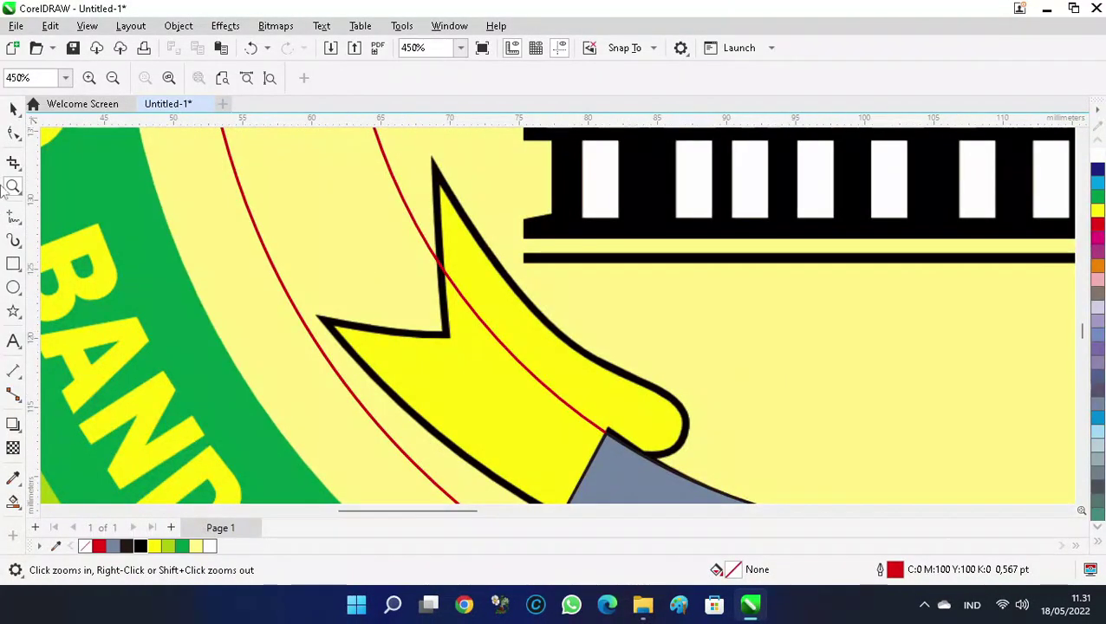
pyautogui.click(13, 216)
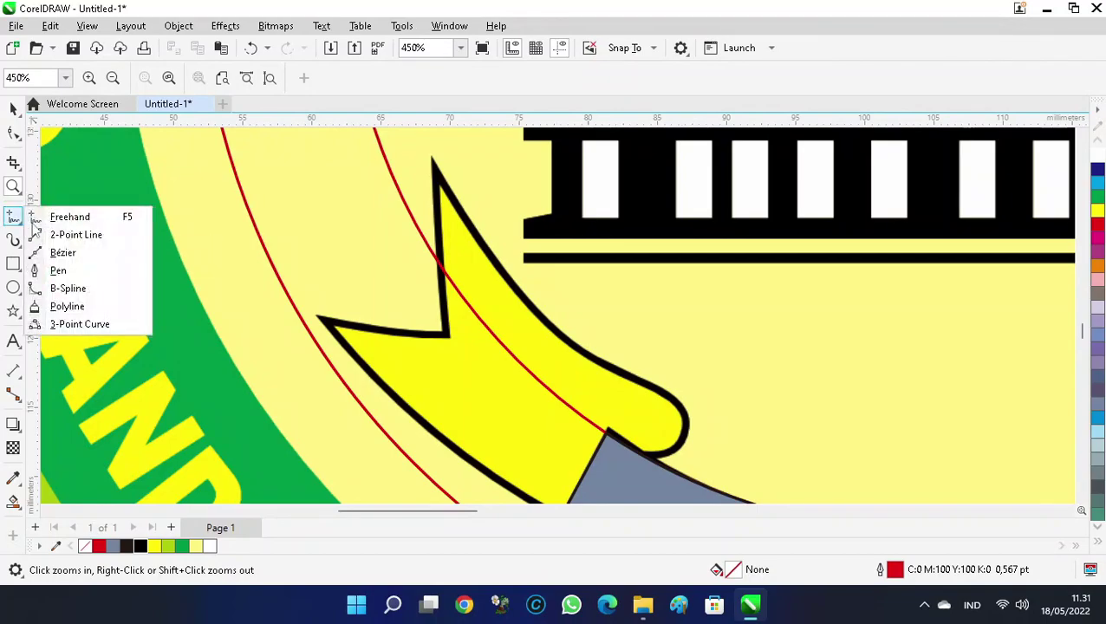
pyautogui.click(61, 273)
pyautogui.scroll(-1, 509, 315)
pyautogui.scroll(1, 533, 401)
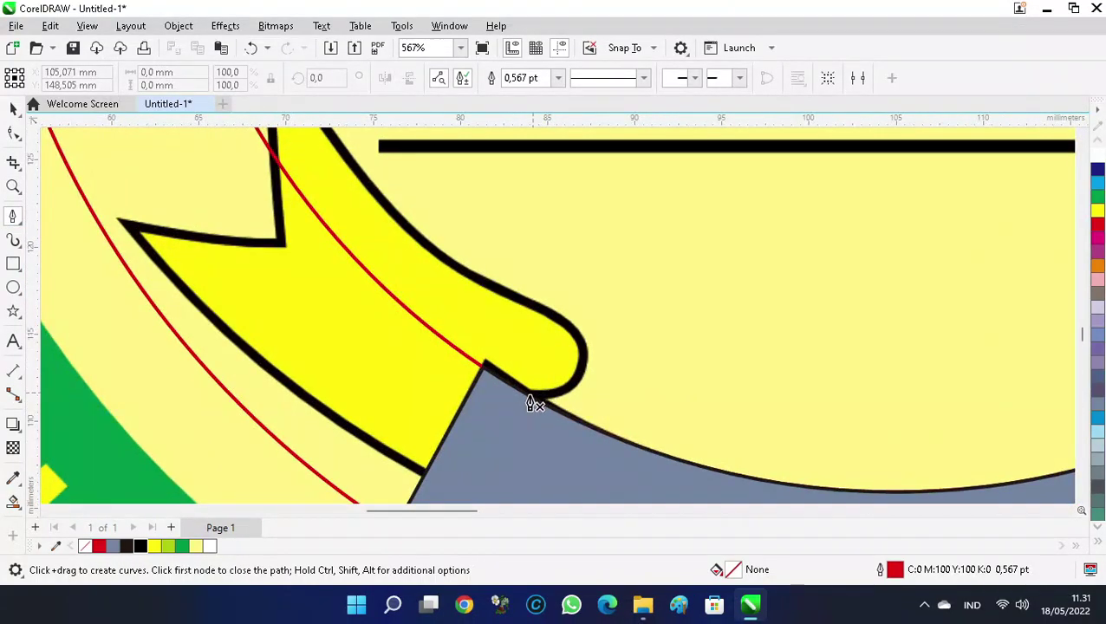
pyautogui.click(550, 402)
pyautogui.scroll(-2, 568, 345)
pyautogui.scroll(1, 469, 240)
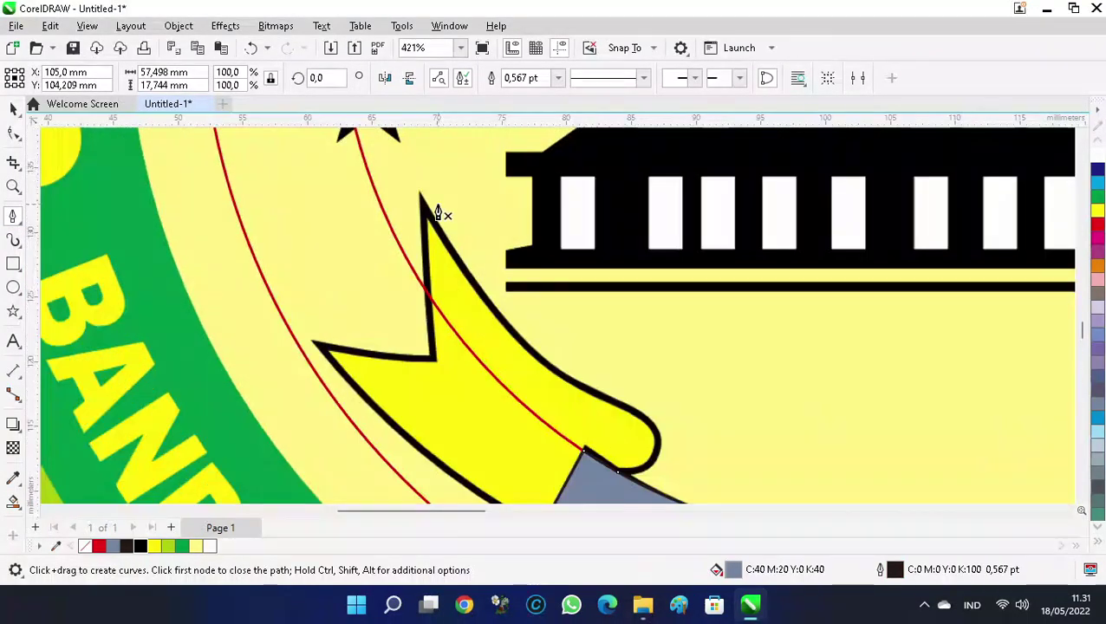
pyautogui.click(433, 359)
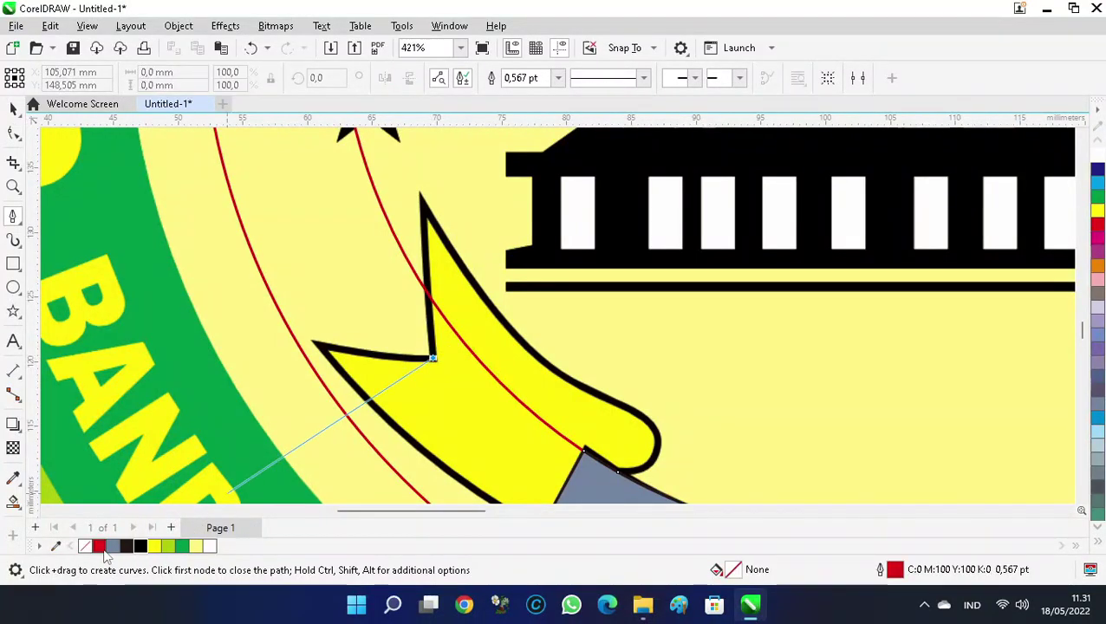
pyautogui.rightClick(99, 546)
pyautogui.click(580, 397)
# Trace the path from the notch to the tail's upper tip and down along its curved inner edge
pyautogui.scroll(1, 425, 201)
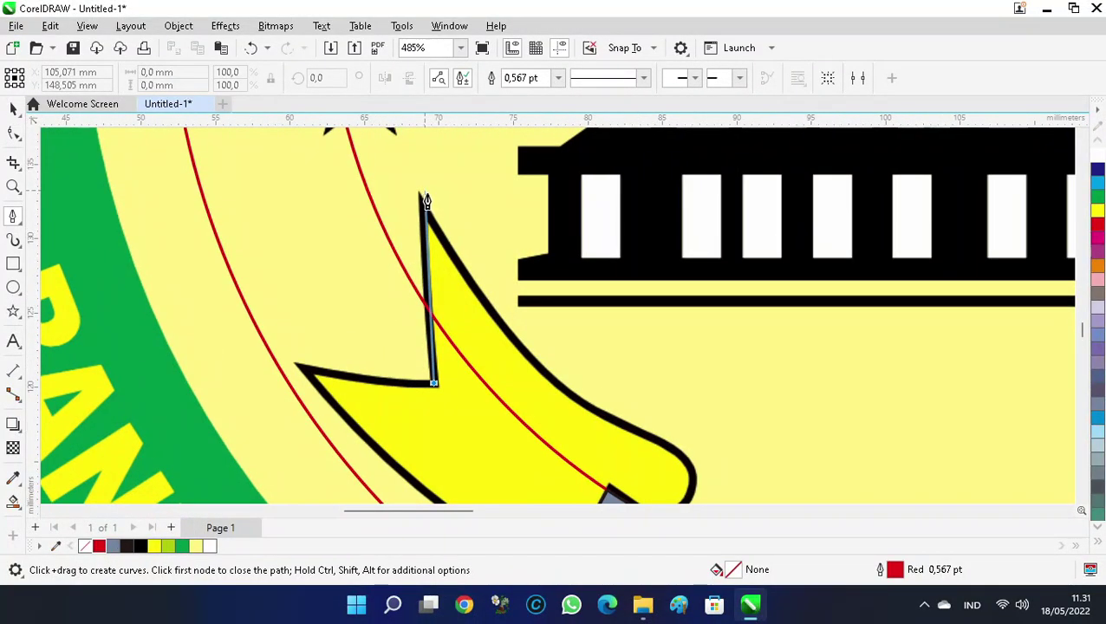
pyautogui.click(425, 201)
pyautogui.moveTo(572, 395); pyautogui.dragTo(647, 438)
pyautogui.scroll(-3, 508, 347)
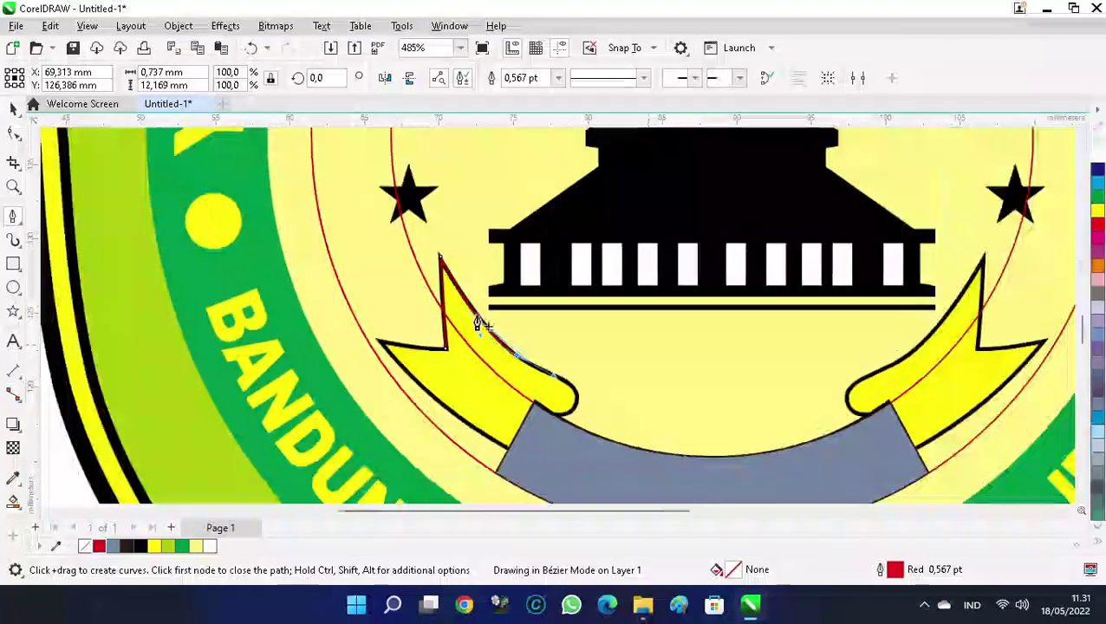
# Continue the path around the tail's rounded end to the upper edge of the text band
pyautogui.scroll(4, 559, 386)
pyautogui.scroll(-2, 519, 258)
pyautogui.scroll(2, 524, 257)
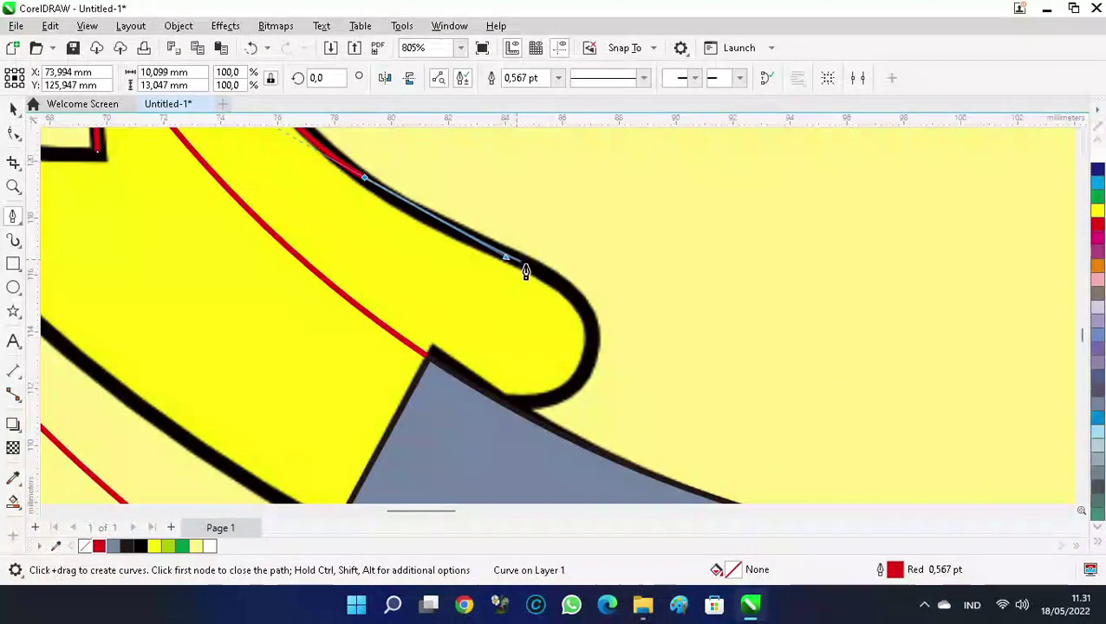
pyautogui.moveTo(536, 274); pyautogui.dragTo(562, 290)
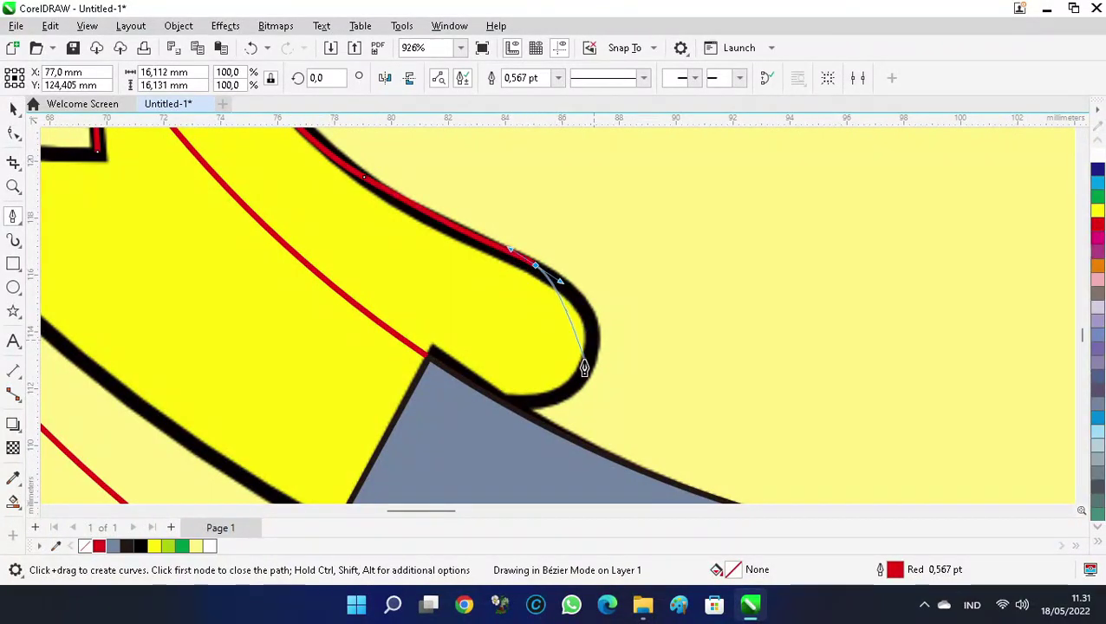
pyautogui.moveTo(592, 351); pyautogui.dragTo(588, 379)
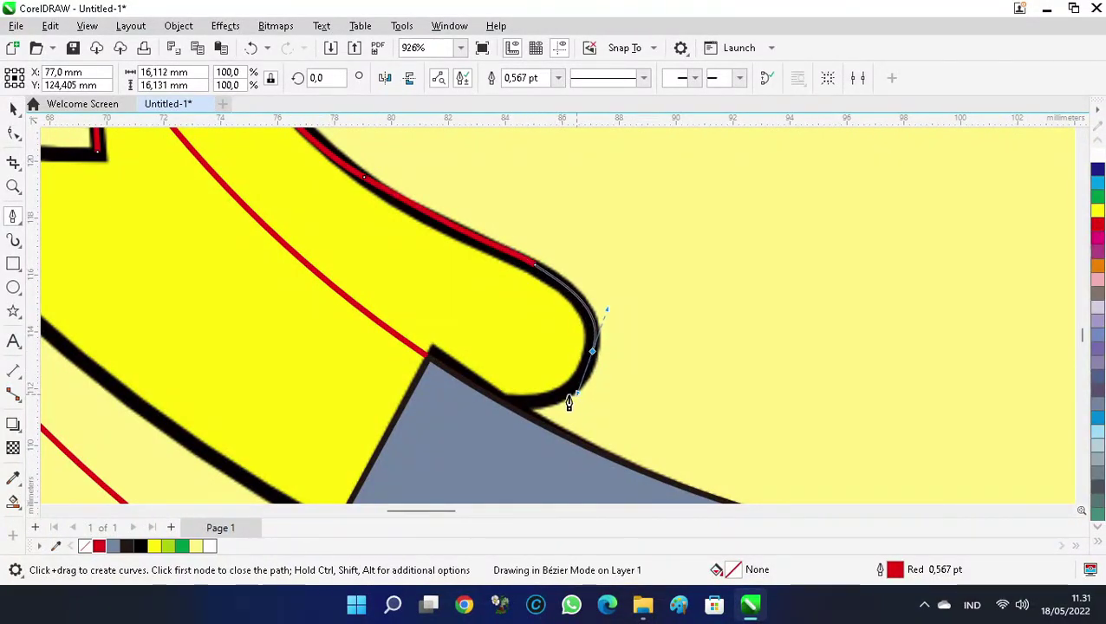
pyautogui.moveTo(505, 405); pyautogui.dragTo(463, 415)
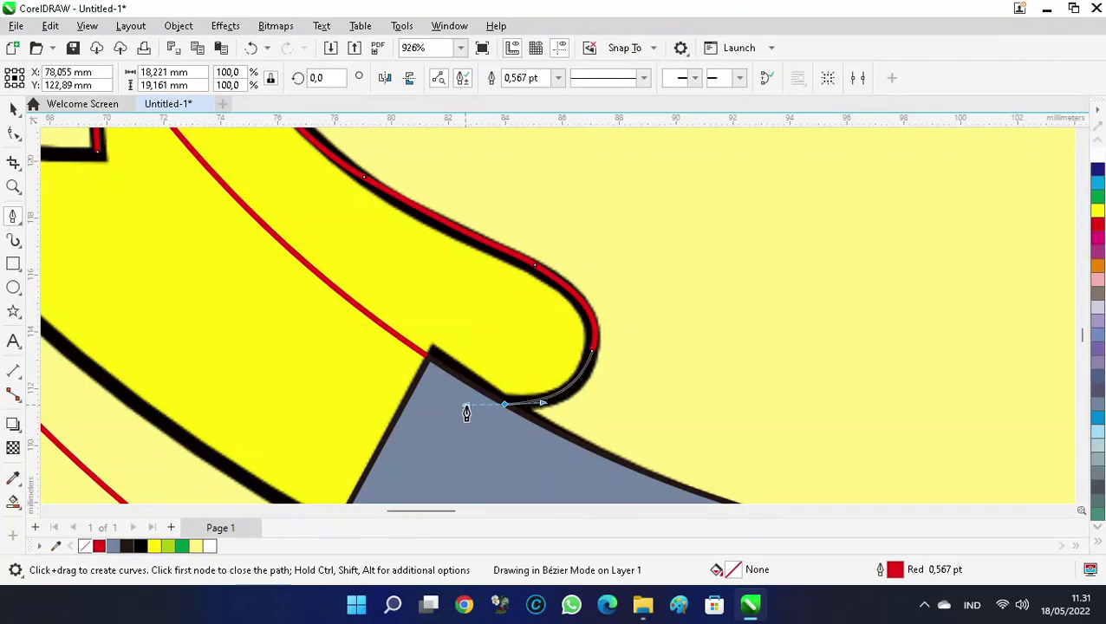
# Extend the path from the notch to the tail's lower tip and along its outer edge to the text band
pyautogui.scroll(-2, 505, 409)
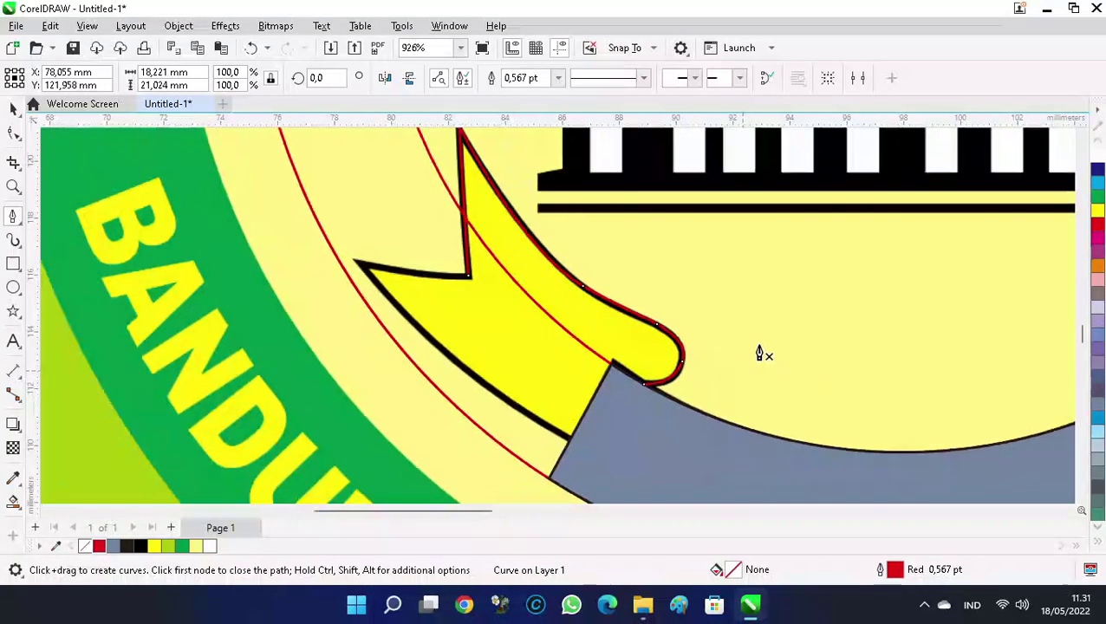
pyautogui.scroll(3, 501, 315)
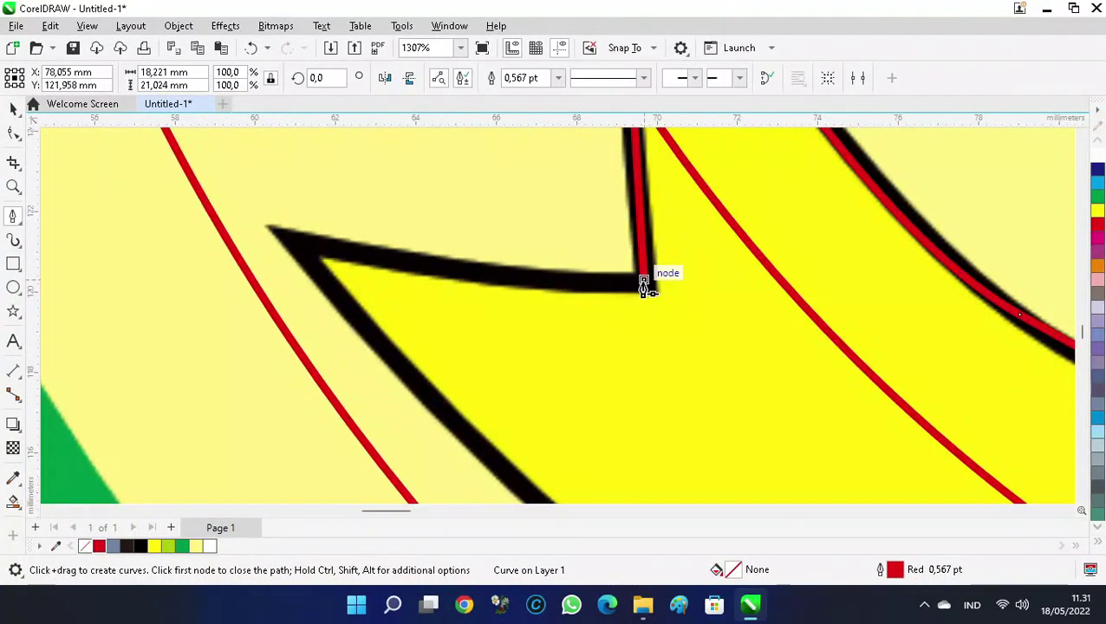
pyautogui.click(643, 282)
pyautogui.moveTo(291, 245); pyautogui.dragTo(137, 199)
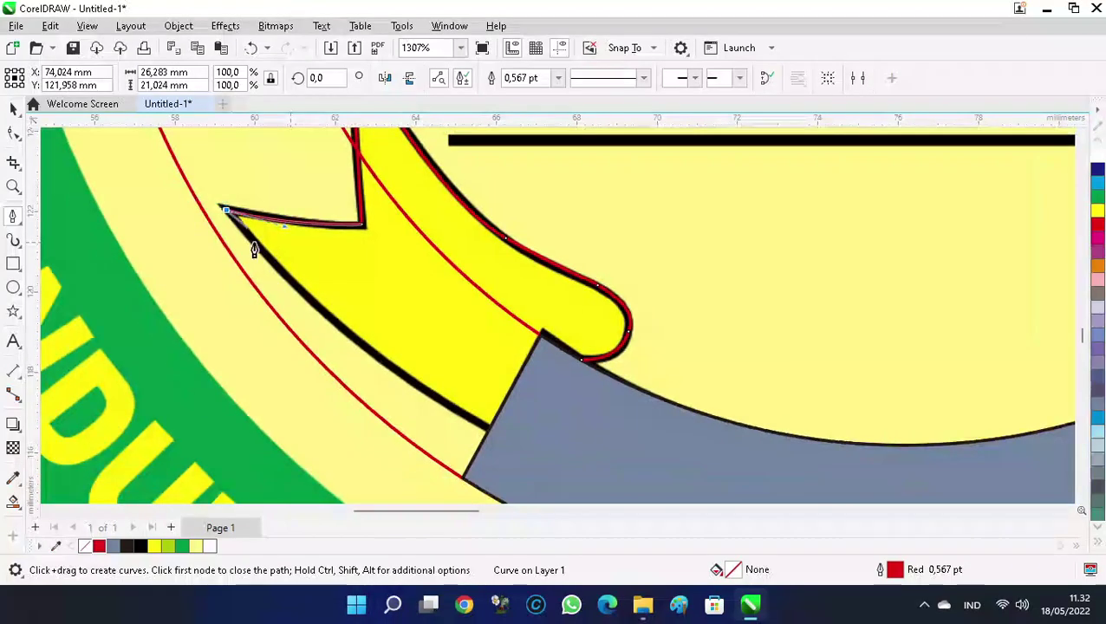
pyautogui.scroll(-8, 291, 247)
pyautogui.moveTo(490, 428); pyautogui.dragTo(634, 435)
pyautogui.scroll(-8, 489, 371)
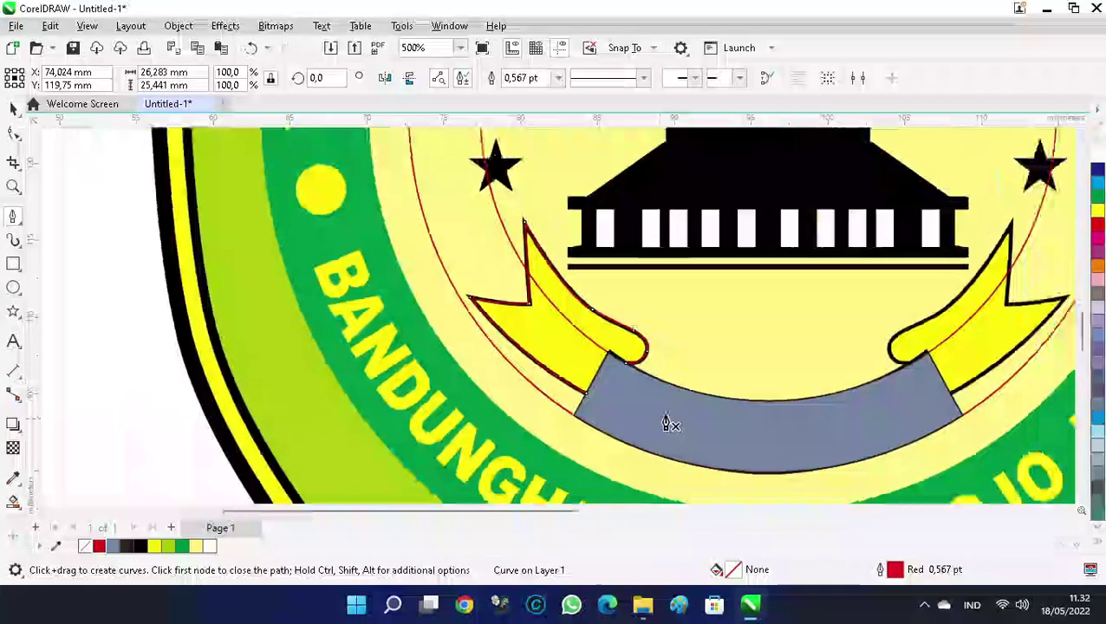
# Set the outline width of the traced ribbon tail to 1.5 pt
pyautogui.press('space')
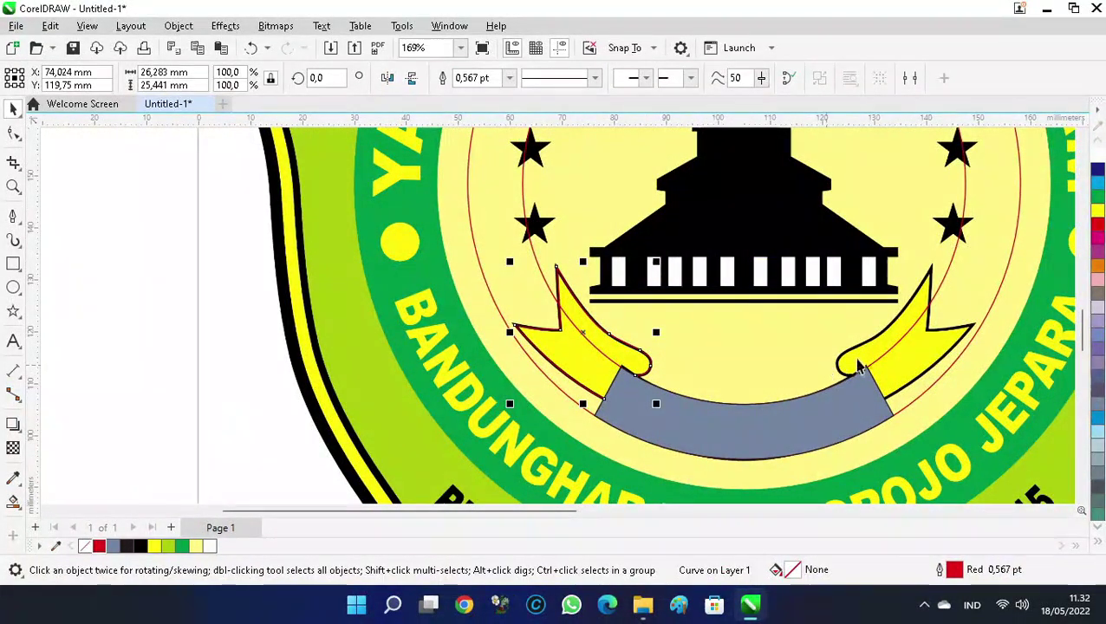
pyautogui.scroll(7, 370, 304)
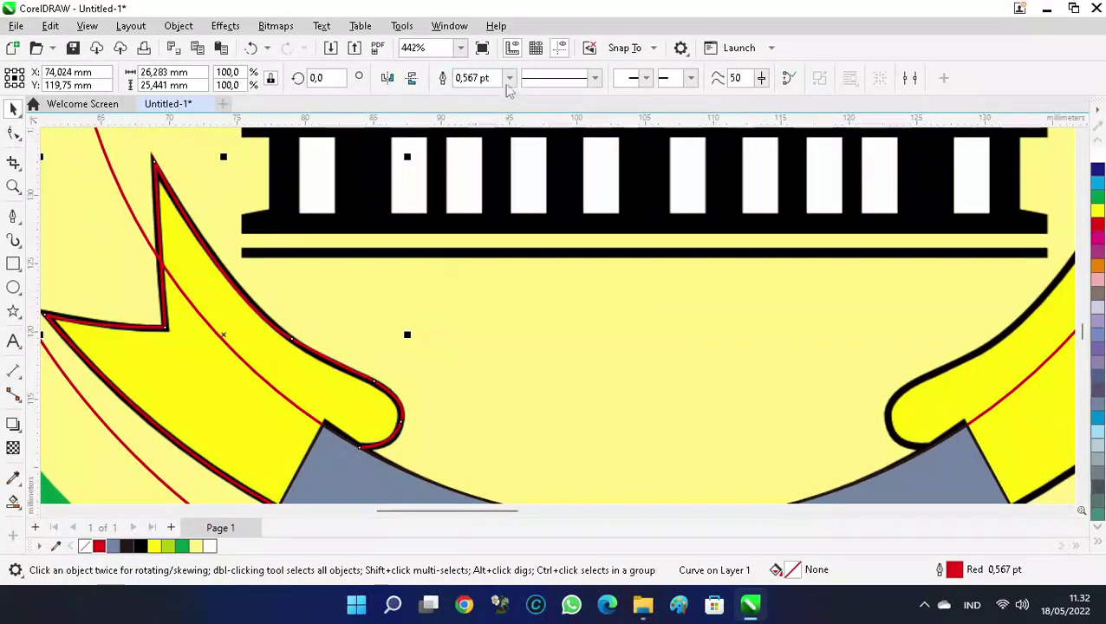
pyautogui.click(510, 78)
pyautogui.click(474, 172)
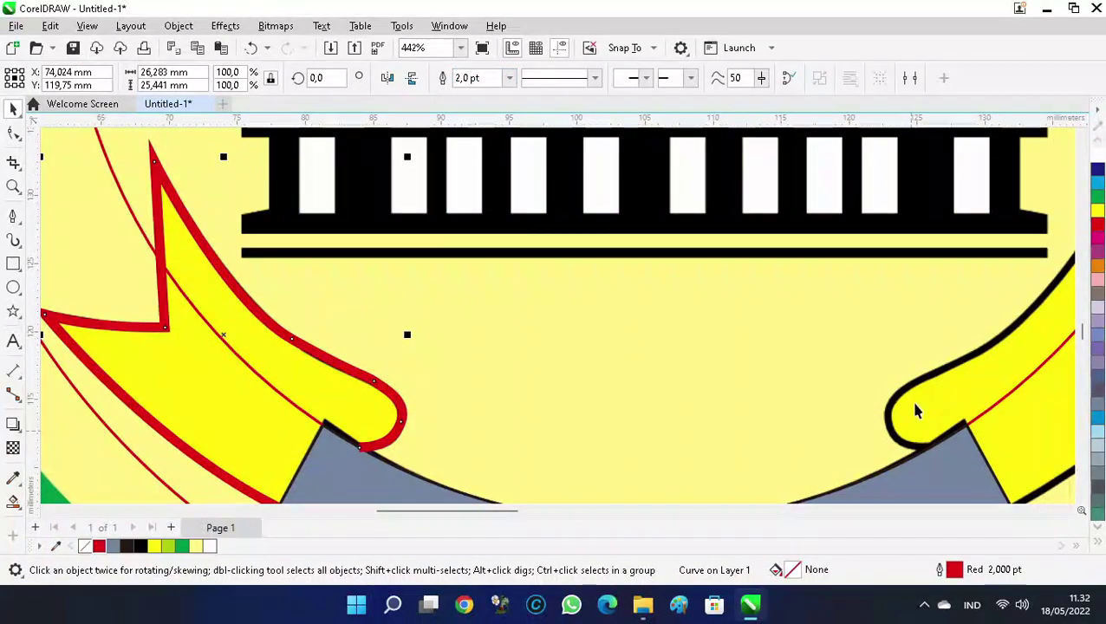
pyautogui.click(504, 83)
pyautogui.click(469, 156)
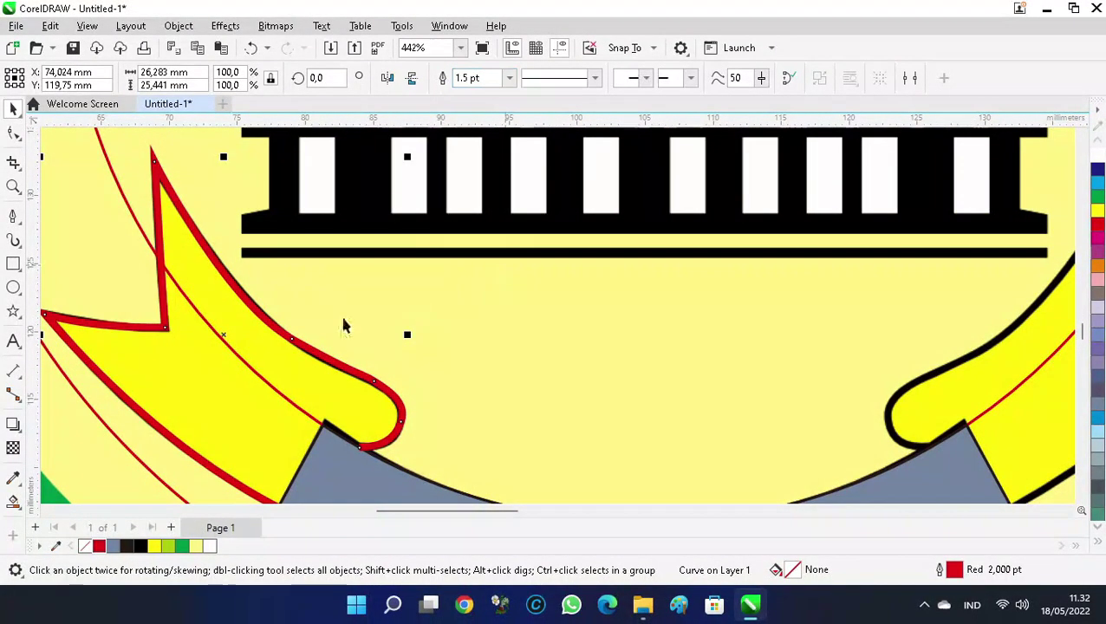
# Move the traced tail and the text band together to the empty area left of the original logo
pyautogui.scroll(-7, 572, 271)
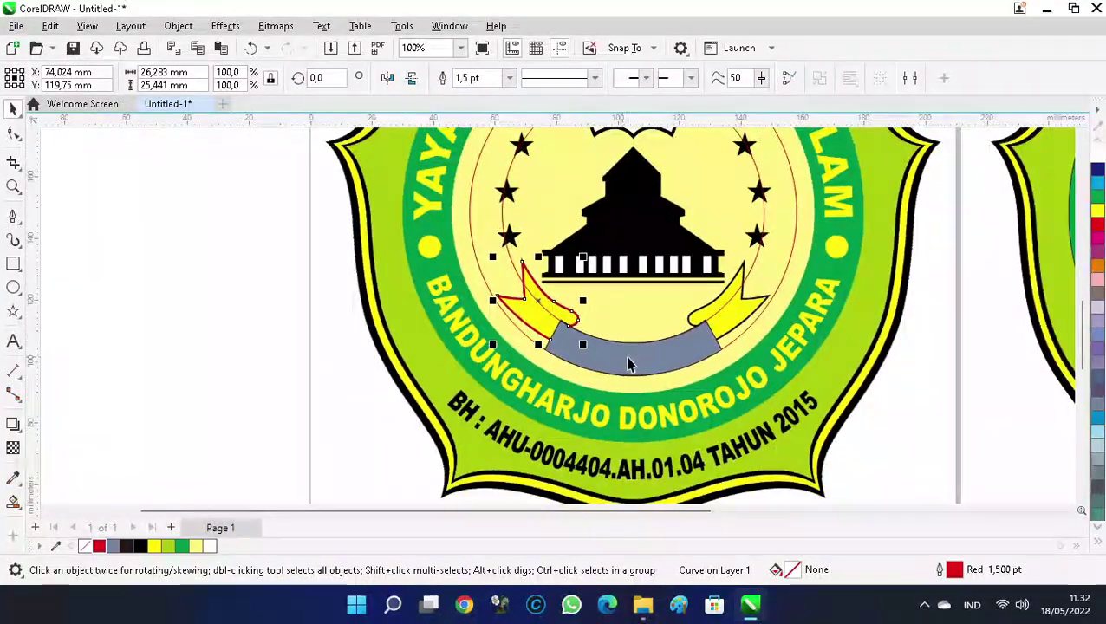
pyautogui.keyDown('shift'); pyautogui.click(629, 365); pyautogui.keyUp('shift')
pyautogui.scroll(-1, 758, 342)
pyautogui.moveTo(656, 328); pyautogui.dragTo(301, 313)
pyautogui.click(279, 409)
# Create a closed shape of the left ribbon tail with Smart Fill inside its red outline
pyautogui.scroll(3, 212, 329)
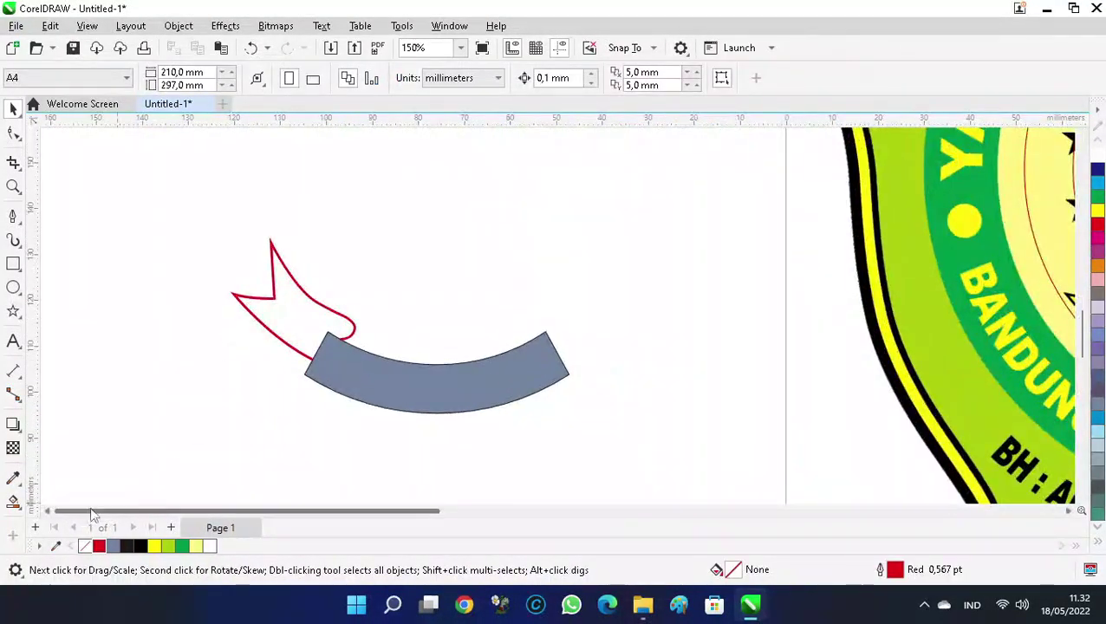
pyautogui.click(13, 501)
pyautogui.click(303, 316)
pyautogui.press('space')
# Copy the filled tail, mirror it horizontally and snap its inner corner to the right upper corner of the text band
pyautogui.moveTo(298, 310); pyautogui.dragTo(694, 301)
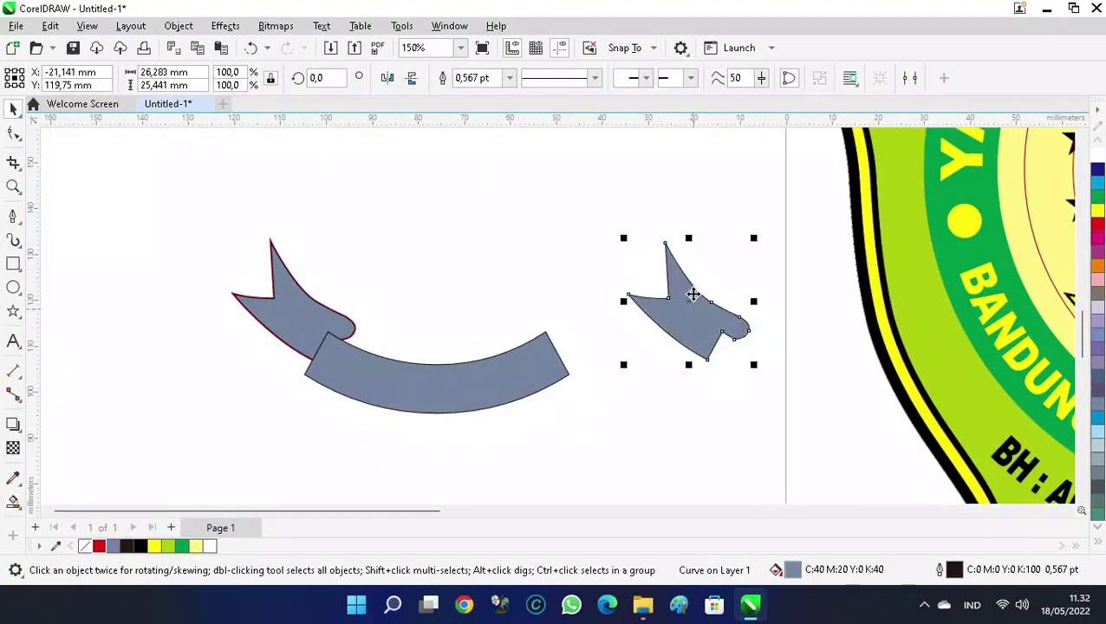
pyautogui.click(387, 78)
pyautogui.scroll(4, 600, 358)
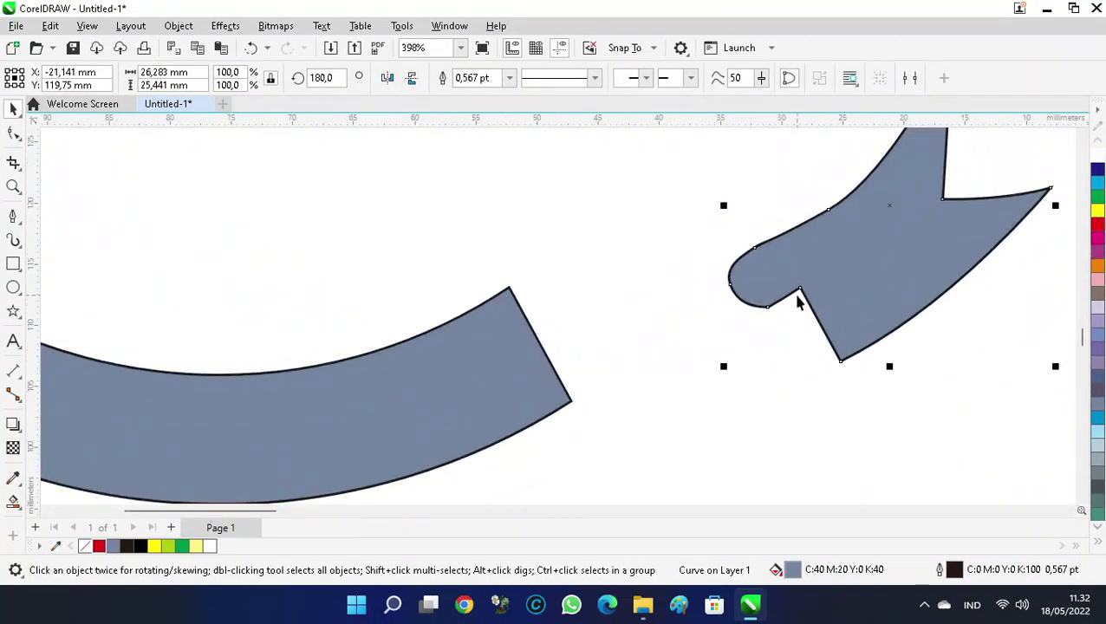
pyautogui.moveTo(799, 287); pyautogui.dragTo(511, 288)
pyautogui.scroll(-4, 753, 301)
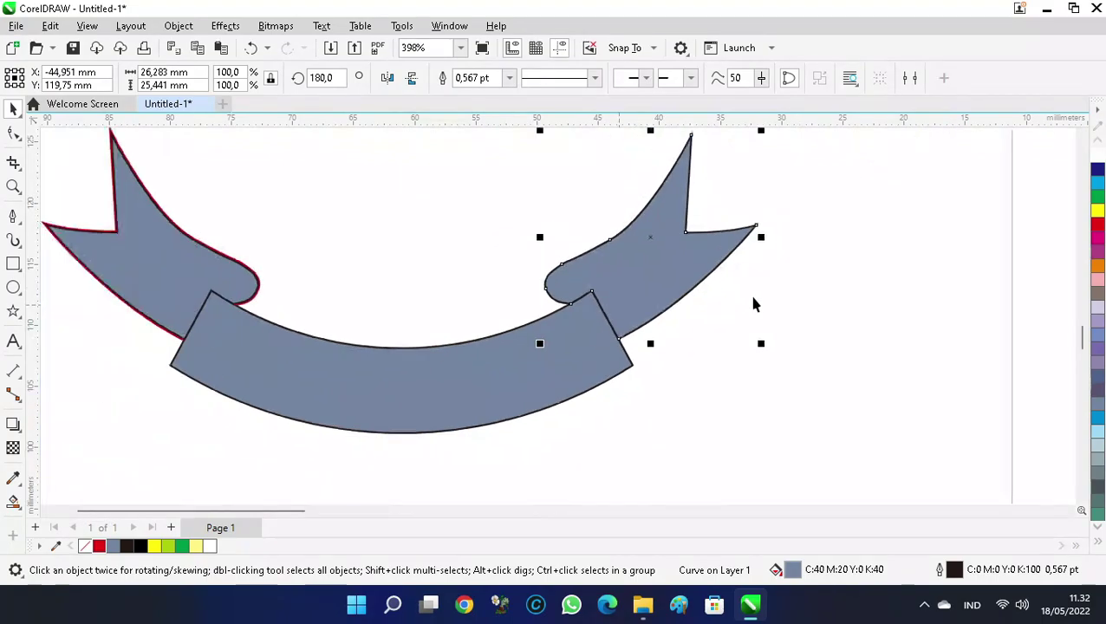
# Try to move the filled left ribbon tail away from its red outline
pyautogui.click(385, 263)
pyautogui.moveTo(386, 264); pyautogui.dragTo(225, 246)
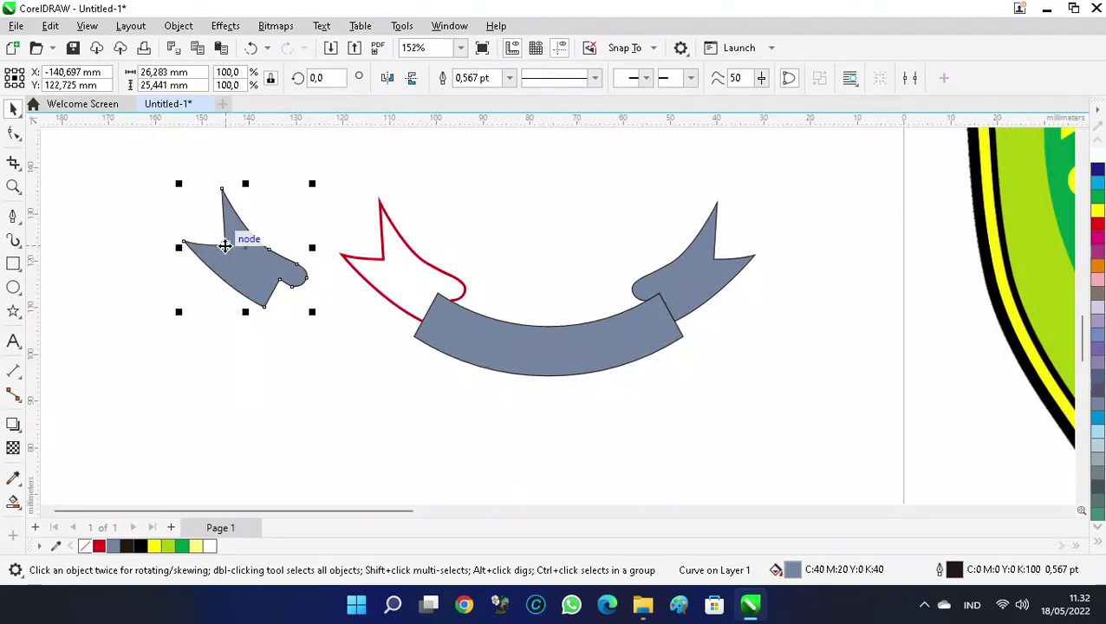
pyautogui.hotkey('ctrl', 'z')
pyautogui.click(192, 228)
pyautogui.scroll(4, 392, 194)
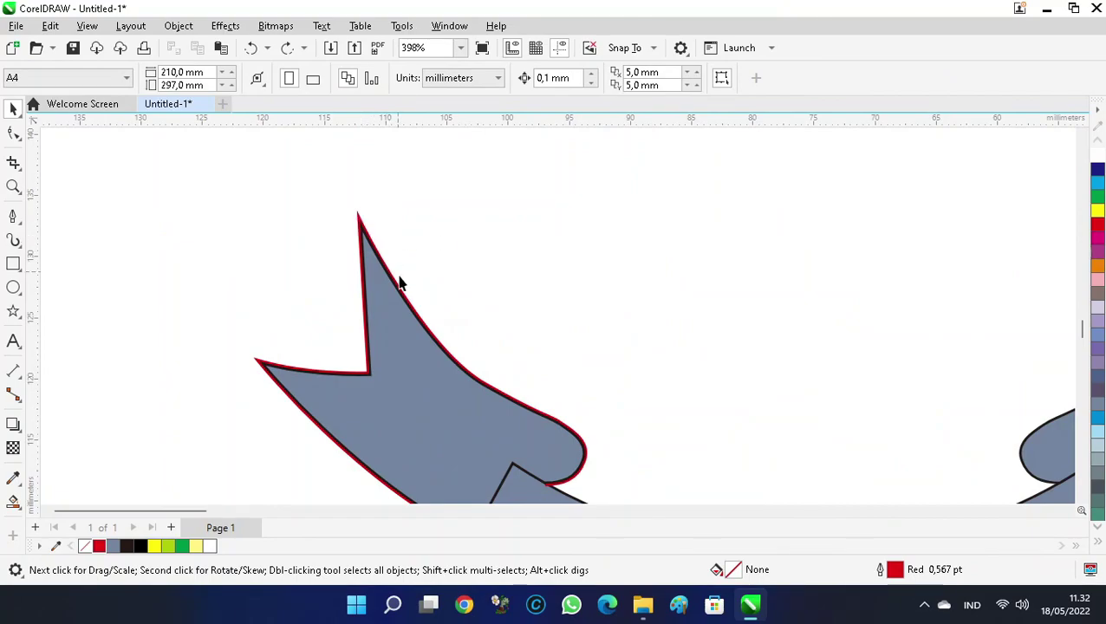
# Delete the filled left ribbon tail and the red outline it was traced from, keeping the text band and right tail
pyautogui.click(407, 307)
pyautogui.press('Delete')
pyautogui.scroll(-3, 361, 285)
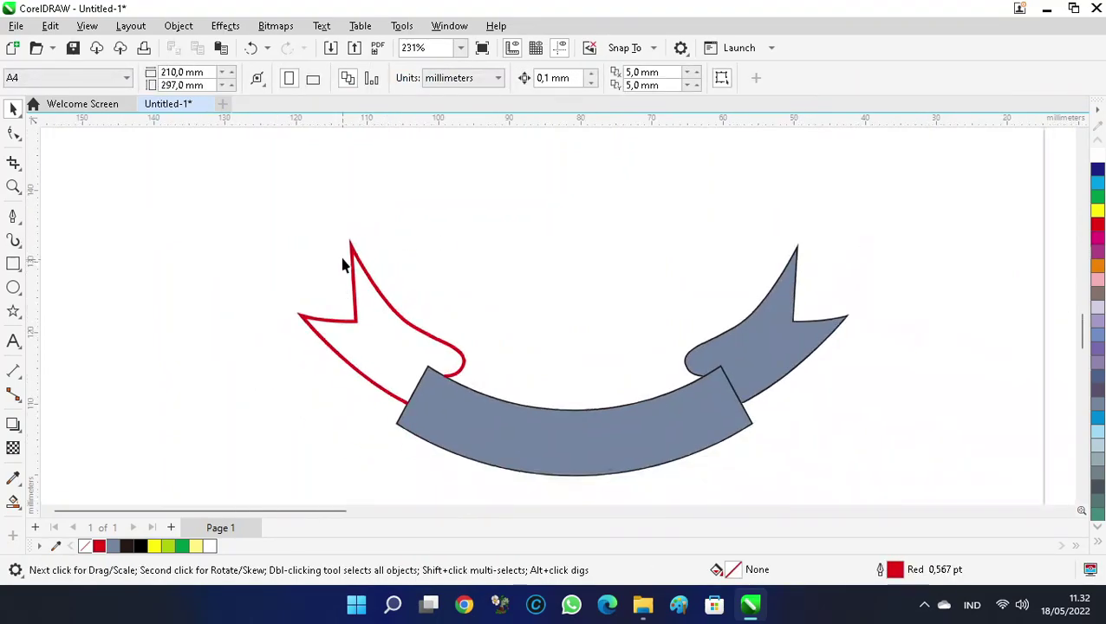
pyautogui.click(389, 303)
pyautogui.press('Delete')
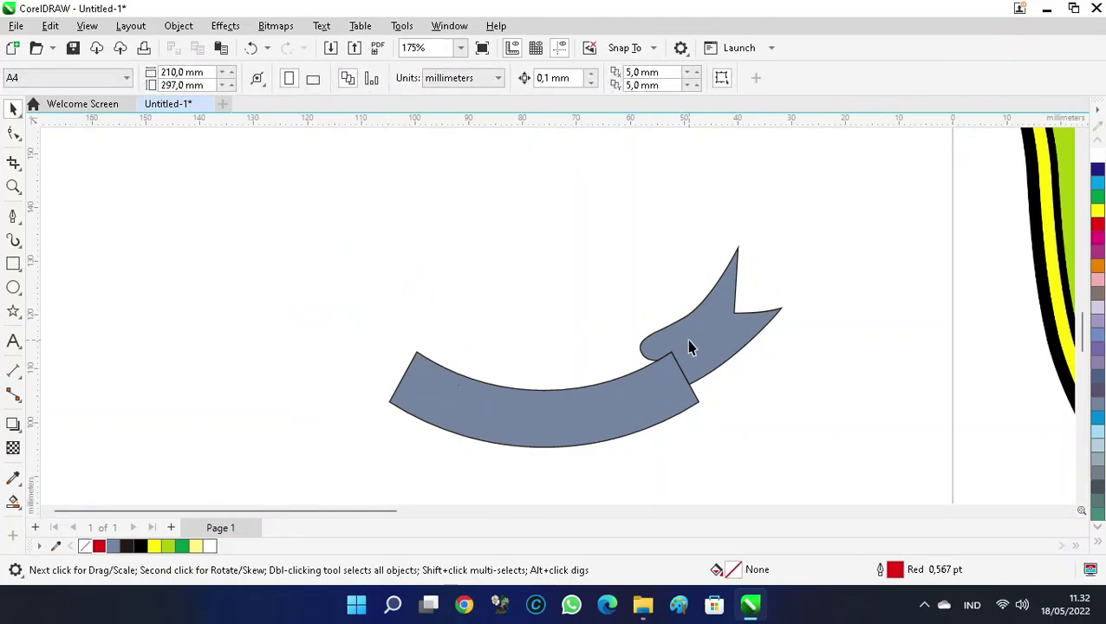
# Copy the right ribbon tail, mirror it horizontally and snap it to the left upper corner of the text band
pyautogui.moveTo(689, 341); pyautogui.dragTo(195, 331)
pyautogui.rightClick(194, 331)
pyautogui.click(386, 78)
pyautogui.moveTo(255, 353); pyautogui.dragTo(415, 353)
pyautogui.click(288, 306)
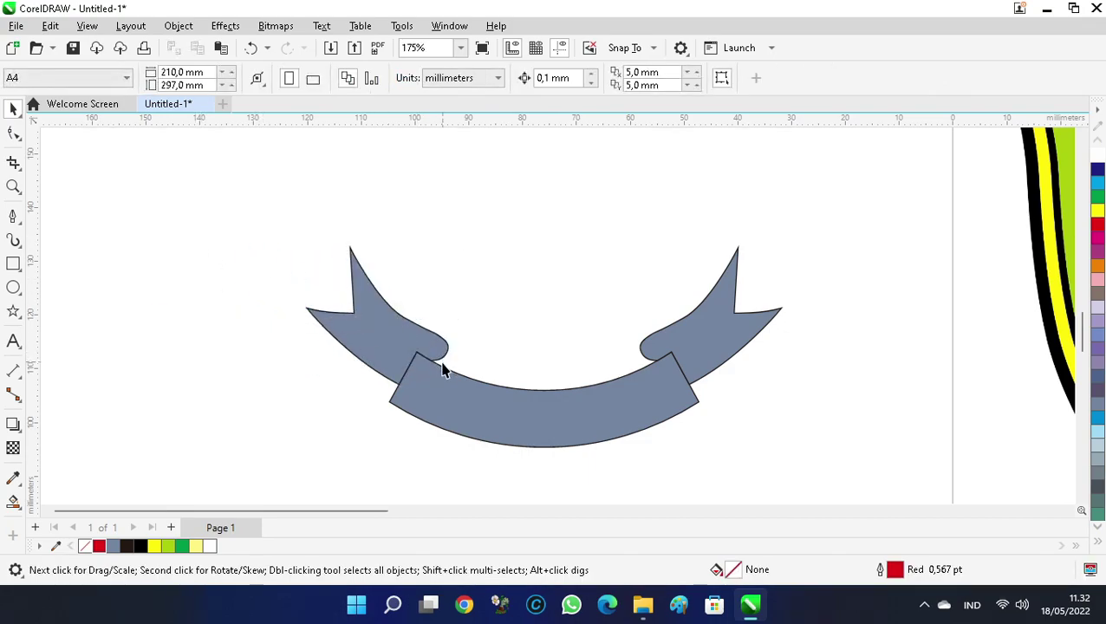
# Set the outline width of both ribbon tails and the curved text band to 1.5 pt
pyautogui.click(351, 341)
pyautogui.keyDown('shift'); pyautogui.click(666, 345); pyautogui.keyUp('shift')
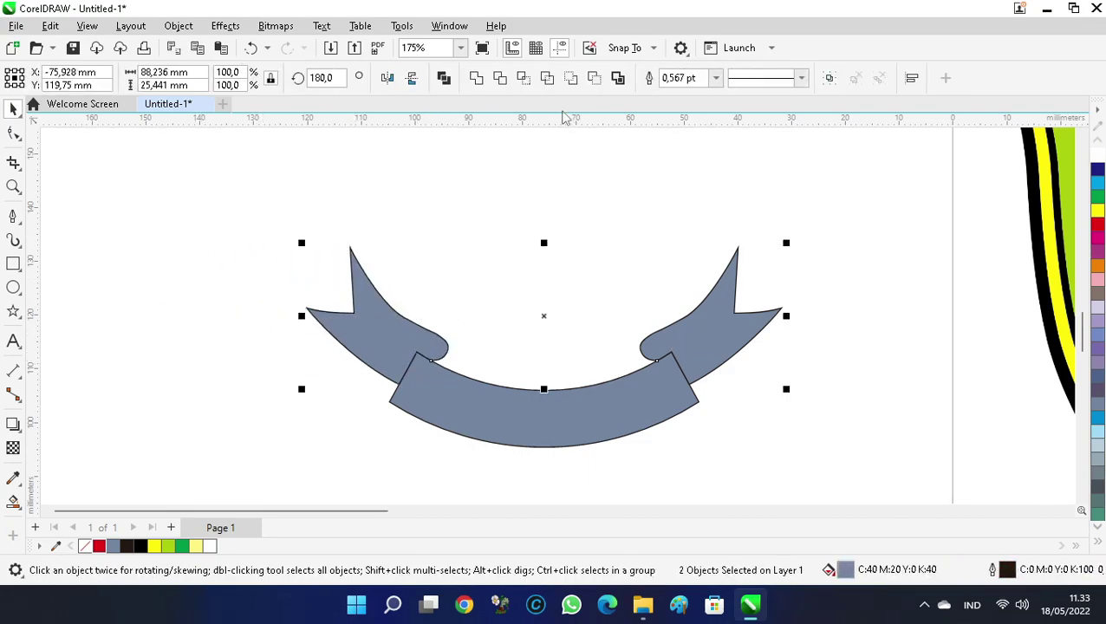
pyautogui.click(716, 78)
pyautogui.click(674, 155)
pyautogui.scroll(2, 651, 407)
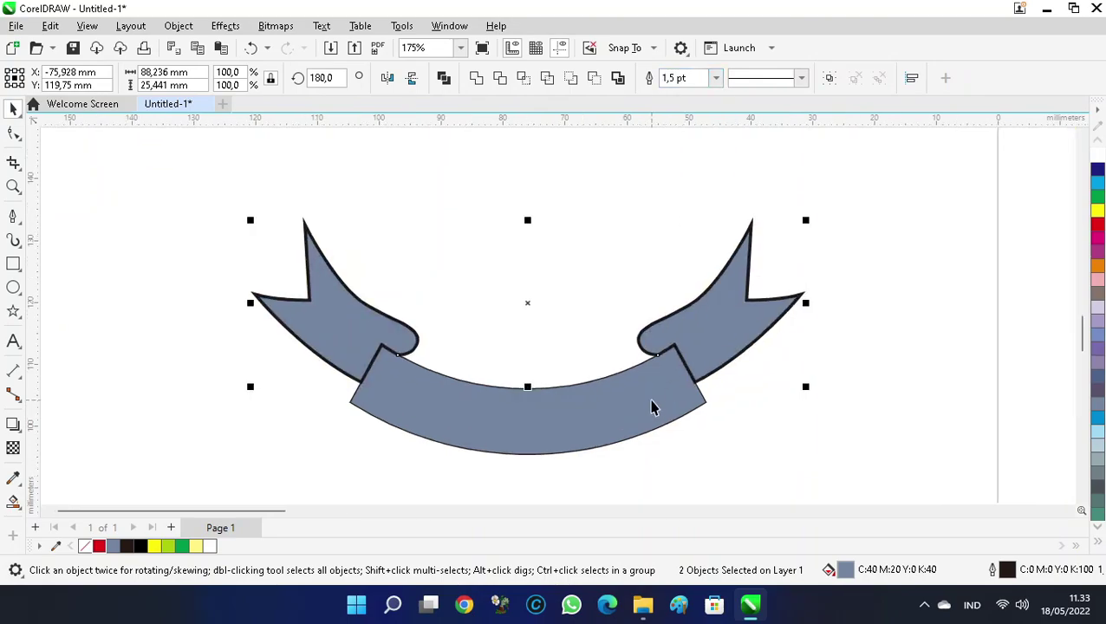
pyautogui.click(646, 406)
pyautogui.click(510, 78)
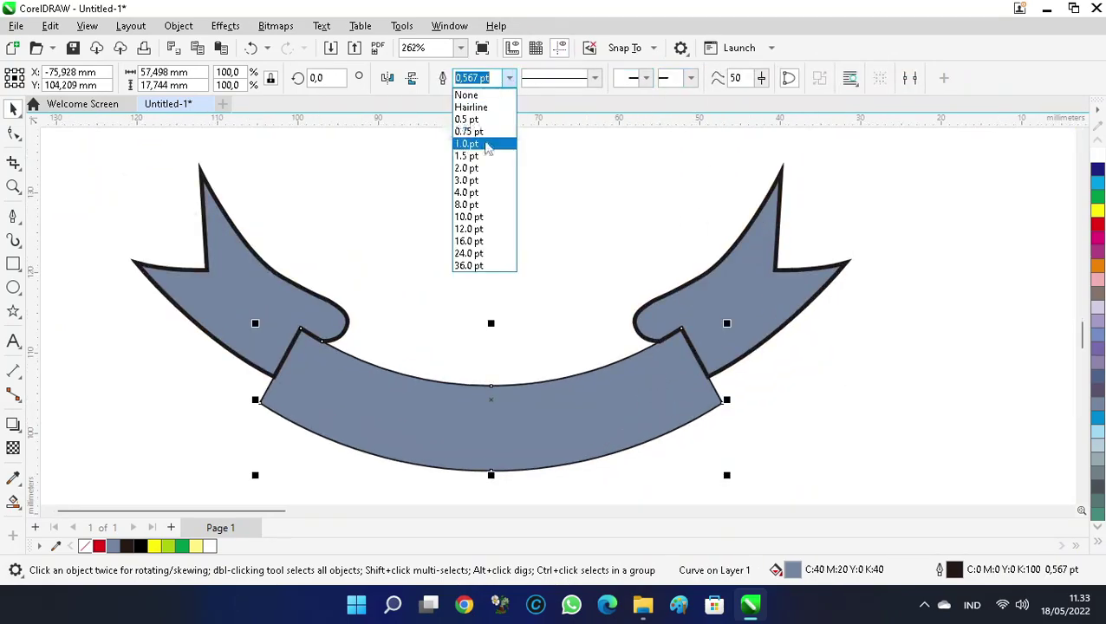
pyautogui.click(485, 169)
pyautogui.click(469, 370)
pyautogui.scroll(-3, 412, 282)
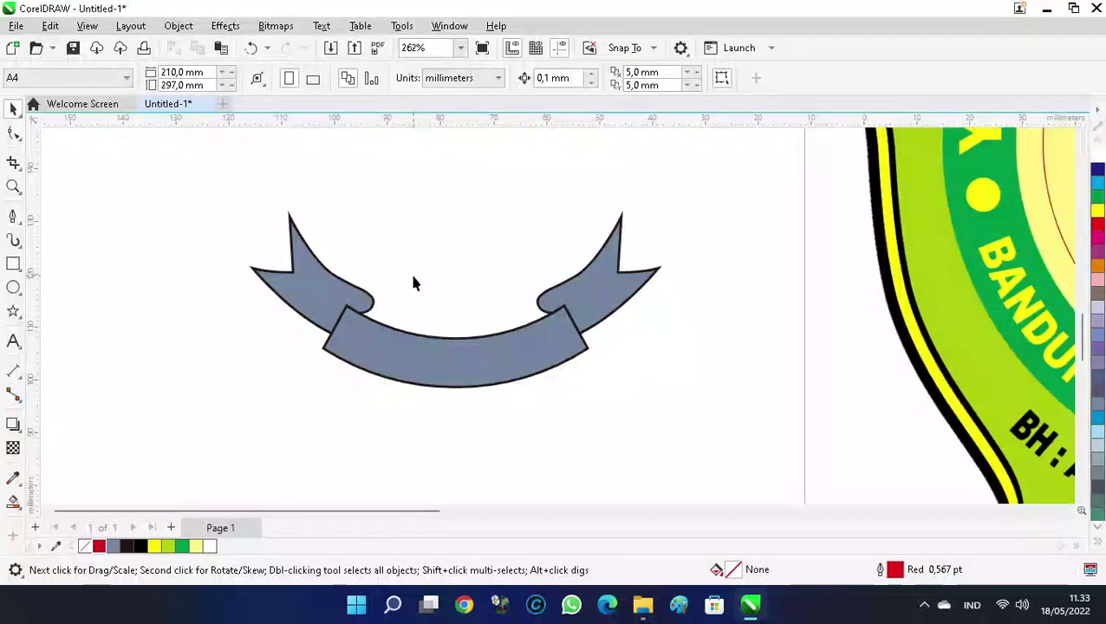
# Convert the outlines of the text band and both ribbon tails to separate objects
pyautogui.moveTo(712, 441); pyautogui.dragTo(715, 433)
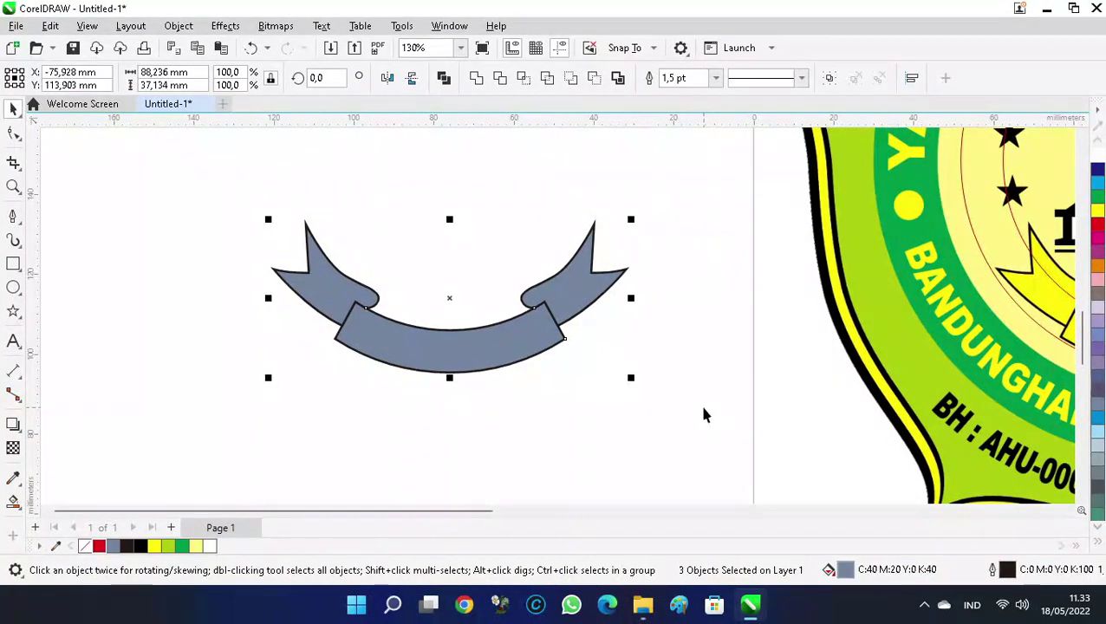
pyautogui.click(508, 422)
pyautogui.click(340, 288)
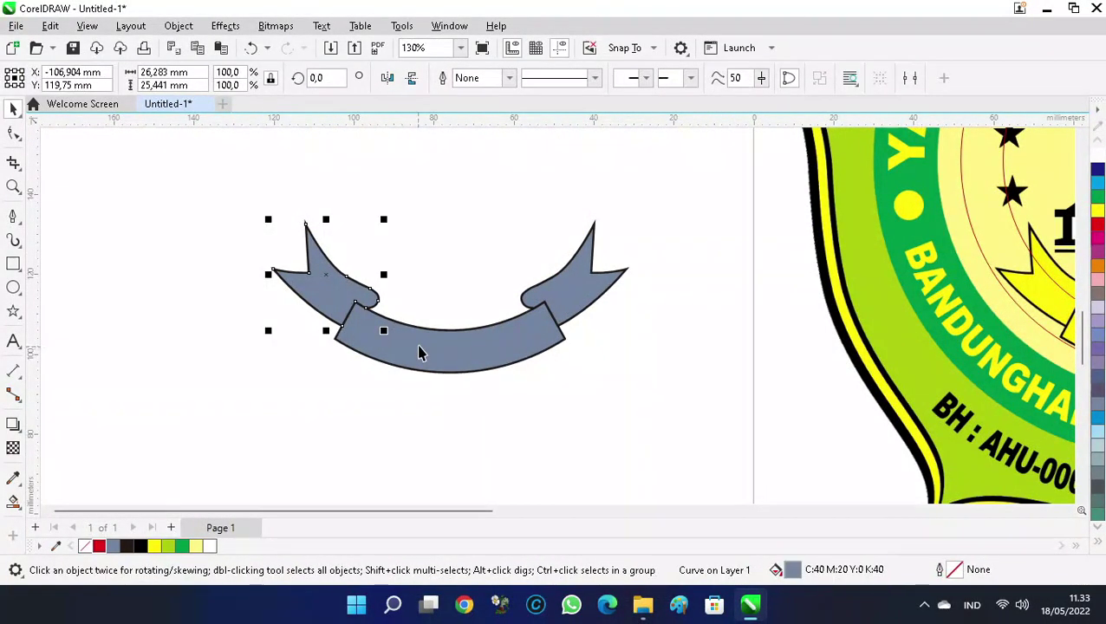
pyautogui.keyDown('shift'); pyautogui.click(418, 353); pyautogui.keyUp('shift')
pyautogui.click(431, 197)
pyautogui.scroll(6, 369, 309)
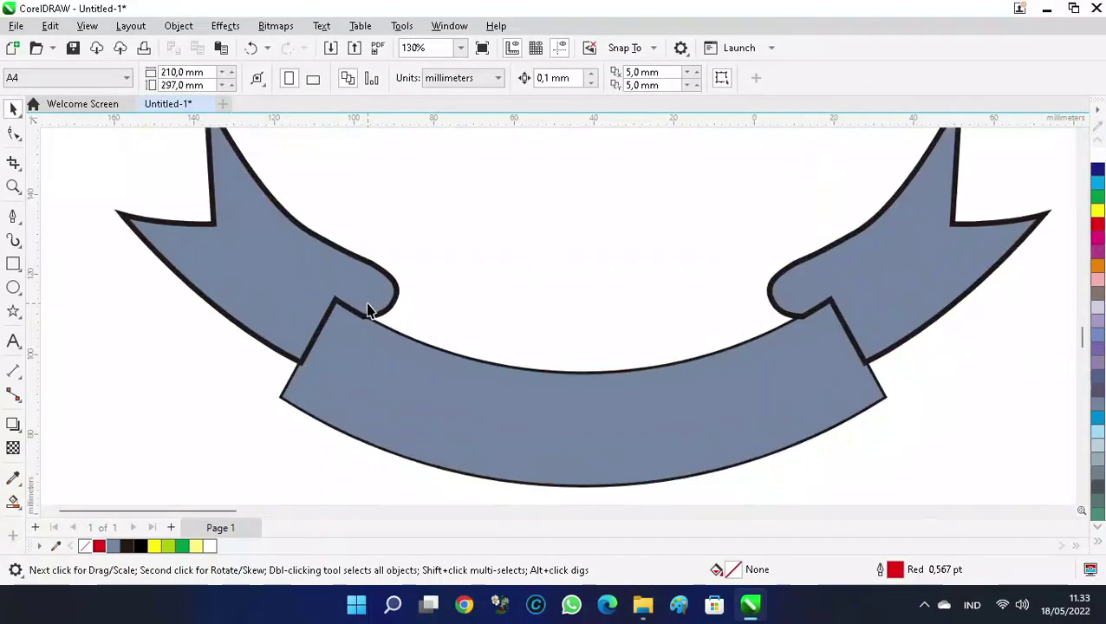
# Weld the three converted ribbon outlines into a single object
pyautogui.click(387, 338)
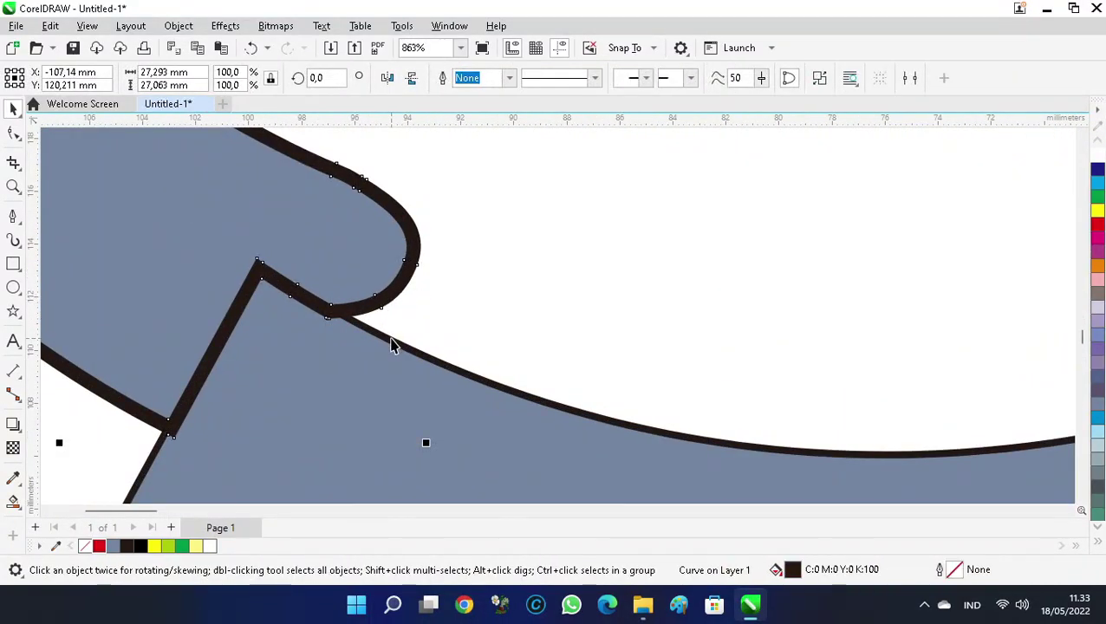
pyautogui.keyDown('shift'); pyautogui.click(286, 297); pyautogui.keyUp('shift')
pyautogui.scroll(-3, 286, 296)
pyautogui.scroll(2, 776, 251)
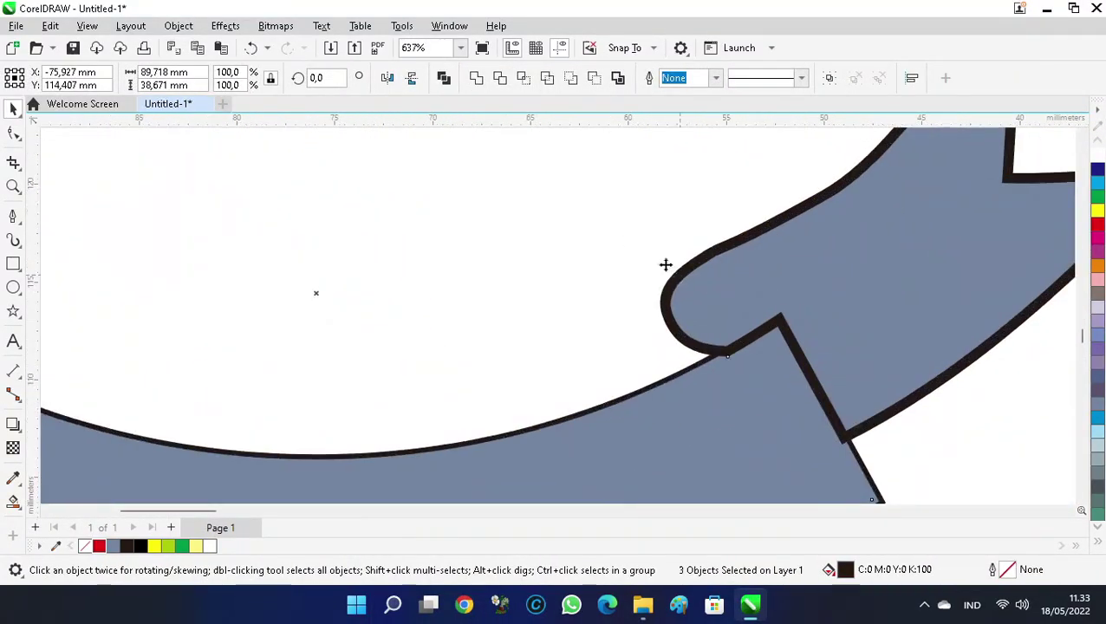
pyautogui.click(477, 78)
pyautogui.scroll(-3, 680, 291)
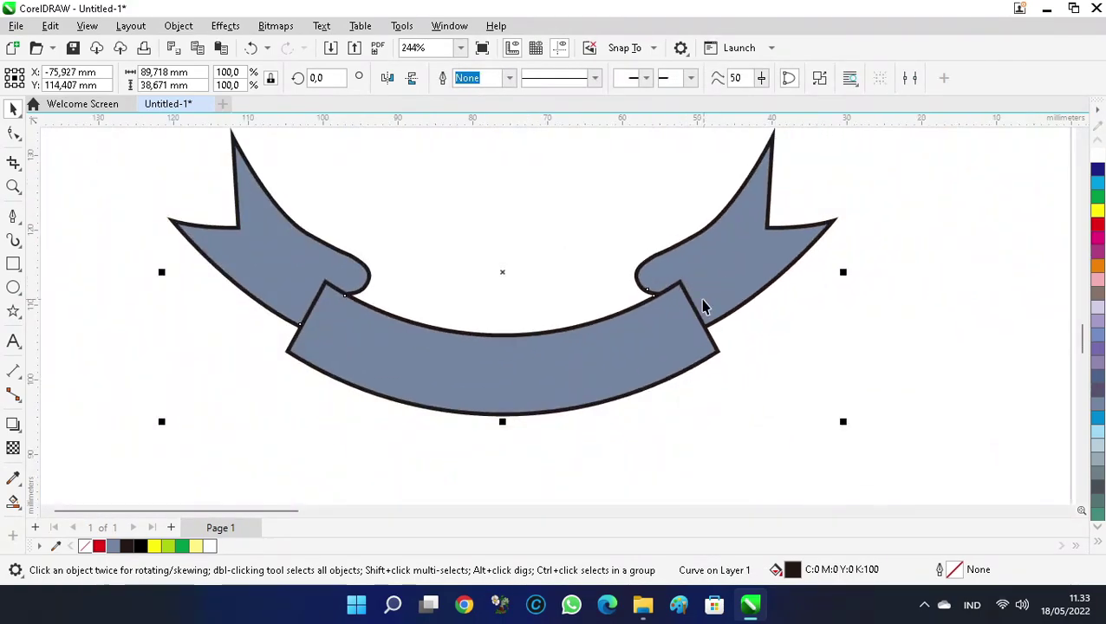
# Color the welded ribbon outline C100 M100 Y100 K100 black, and merge the three inner ribbon shapes with a yellow fill
pyautogui.click(140, 547)
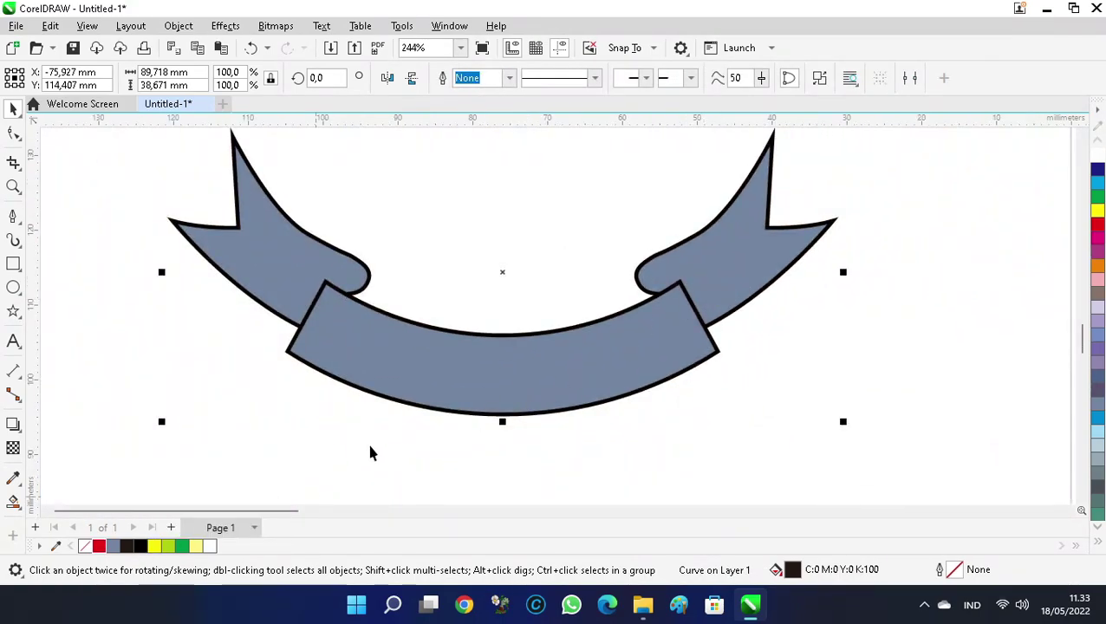
pyautogui.click(393, 365)
pyautogui.click(154, 546)
pyautogui.scroll(-2, 486, 378)
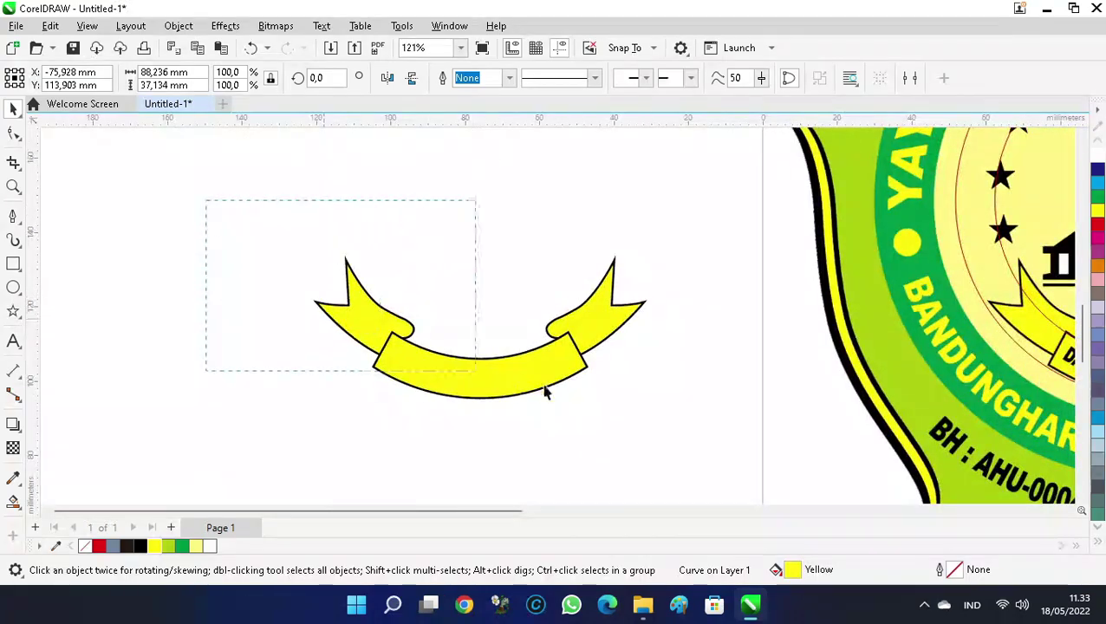
# Group the finished ribbon and center it horizontally in the lower part of the recreated logo's inner circle
pyautogui.moveTo(702, 433); pyautogui.dragTo(700, 431)
pyautogui.hotkey('ctrl', 'g')
pyautogui.press('F4')
pyautogui.keyDown('shift'); pyautogui.click(868, 362); pyautogui.keyUp('shift')
pyautogui.press('c')
pyautogui.click(229, 392)
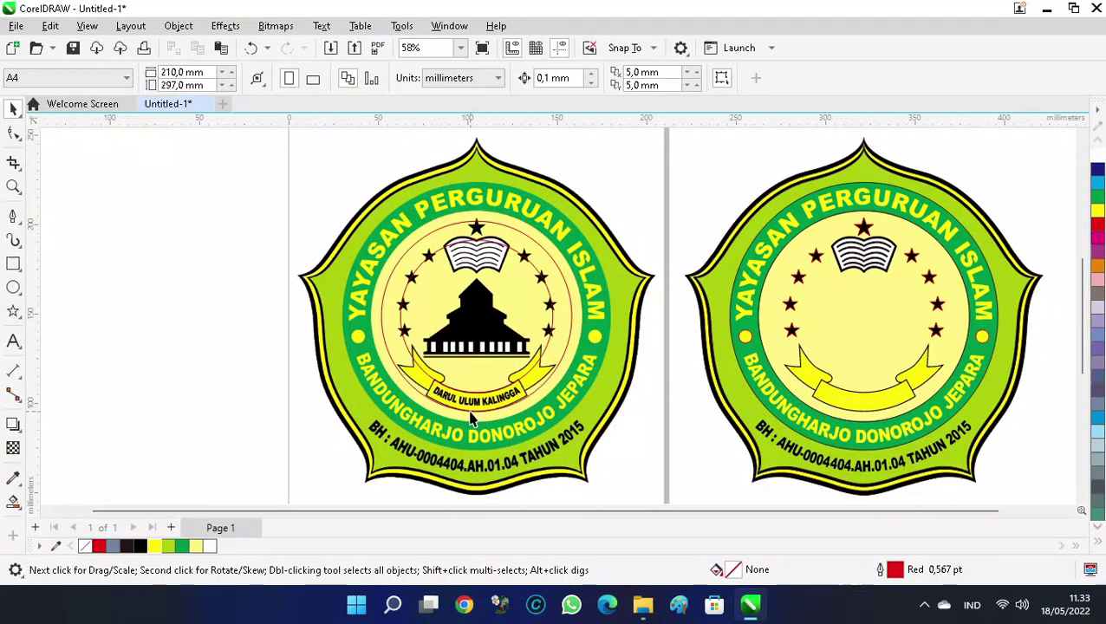
# Add the text DARUL ULUM KALINGGA in 12 pt Arial above the original logo's ribbon band
pyautogui.scroll(5, 472, 419)
pyautogui.click(370, 201)
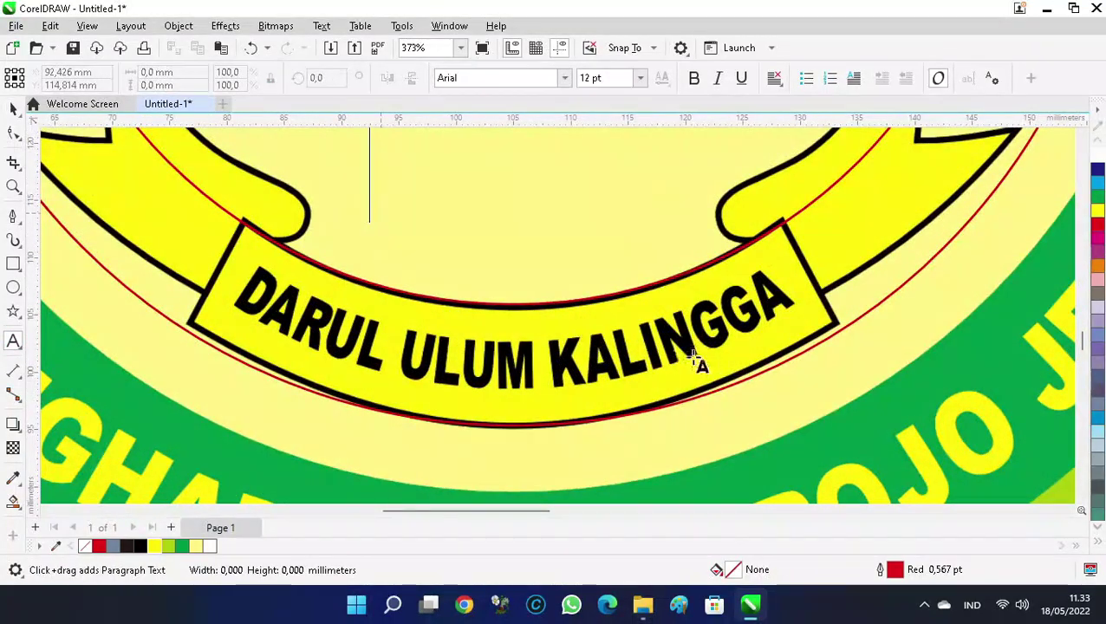
pyautogui.click(629, 78)
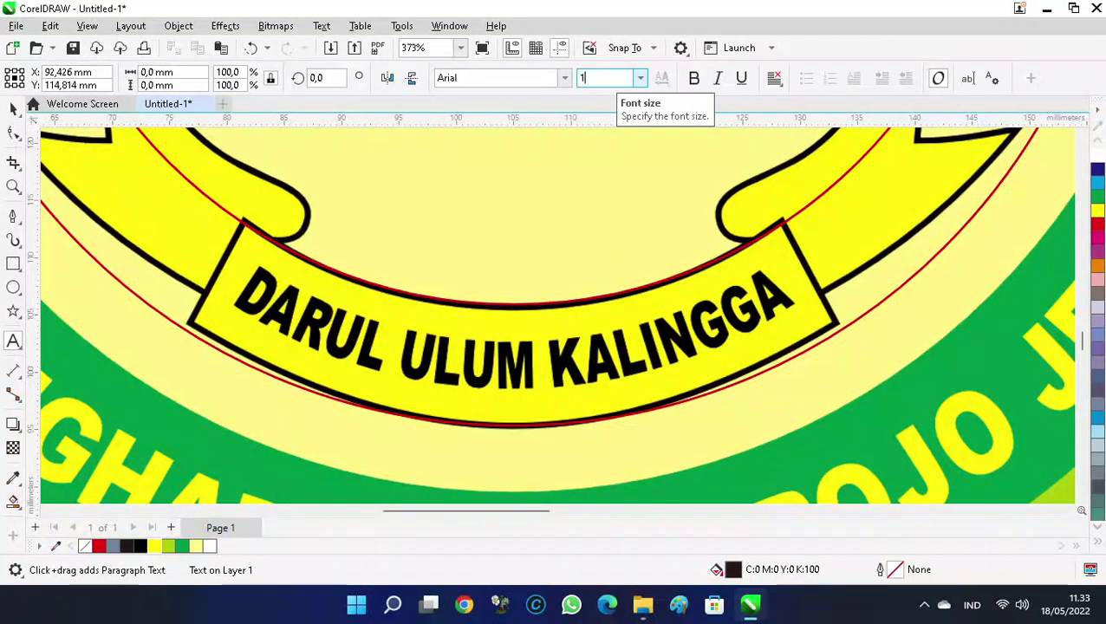
pyautogui.write('DARUL')
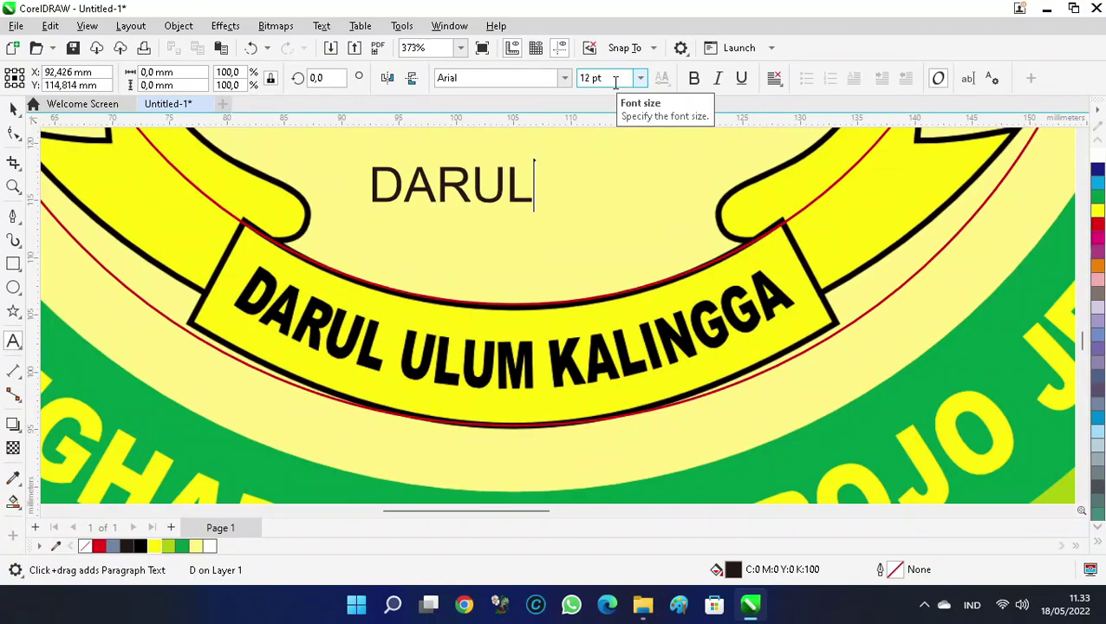
pyautogui.write(' ULUM KALINGGA')
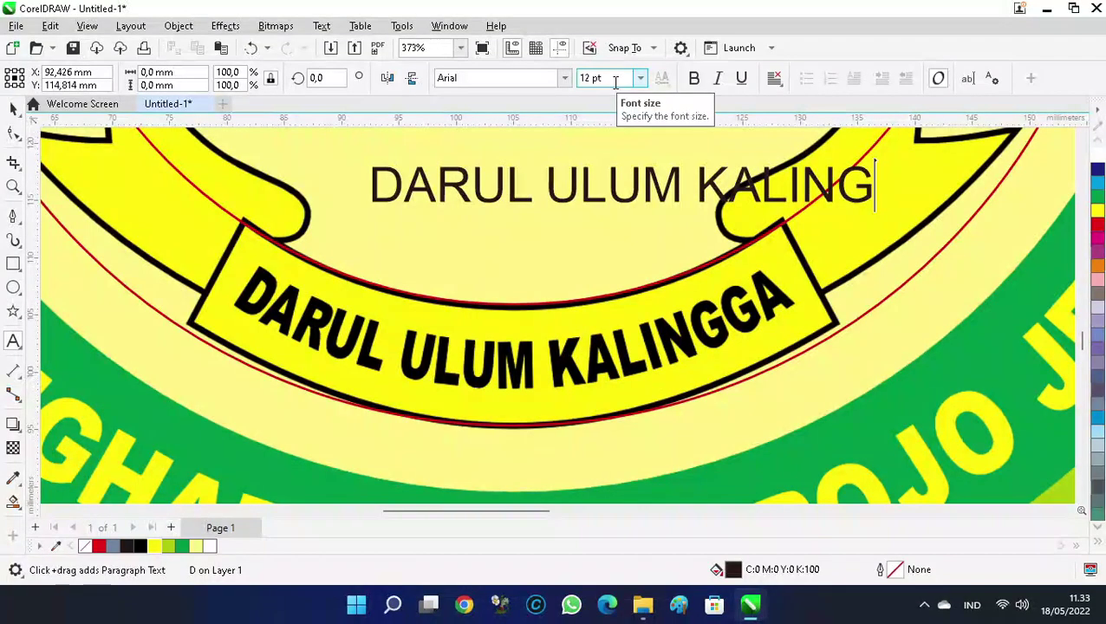
pyautogui.click(14, 108)
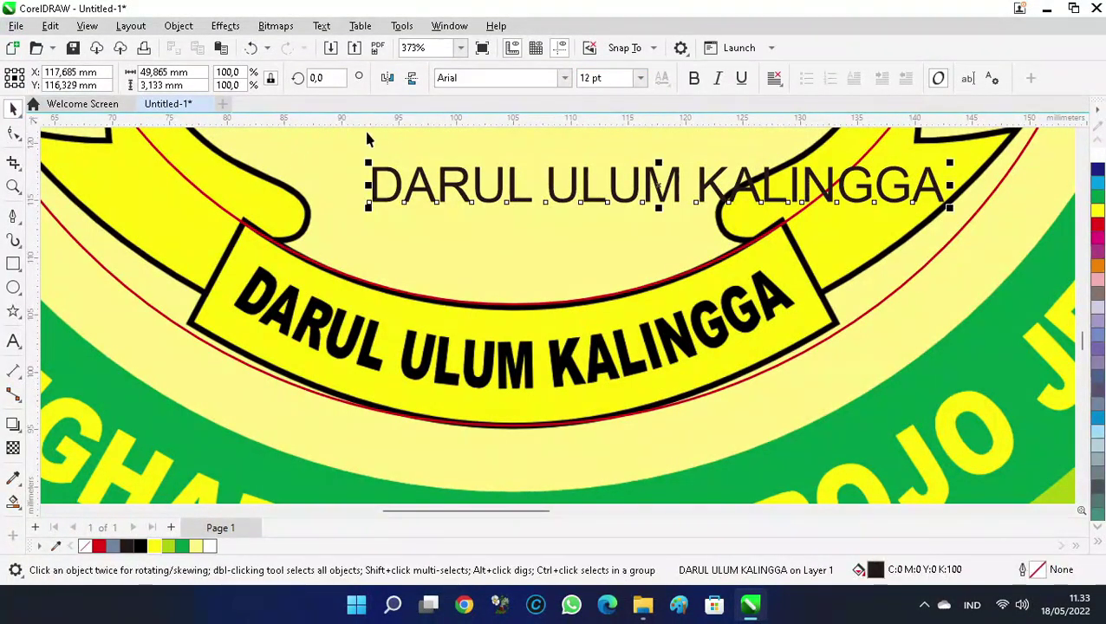
# Change the lettering to Arial Black and fit it upright along the outer red circle over the original ribbon text
pyautogui.click(564, 78)
pyautogui.click(512, 128)
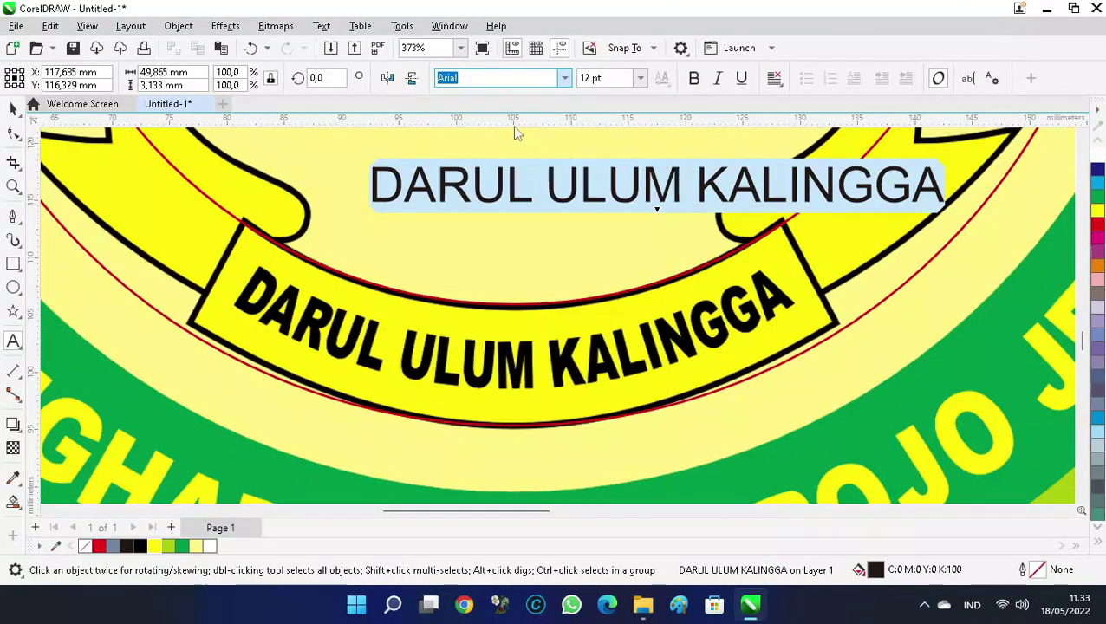
pyautogui.click(322, 25)
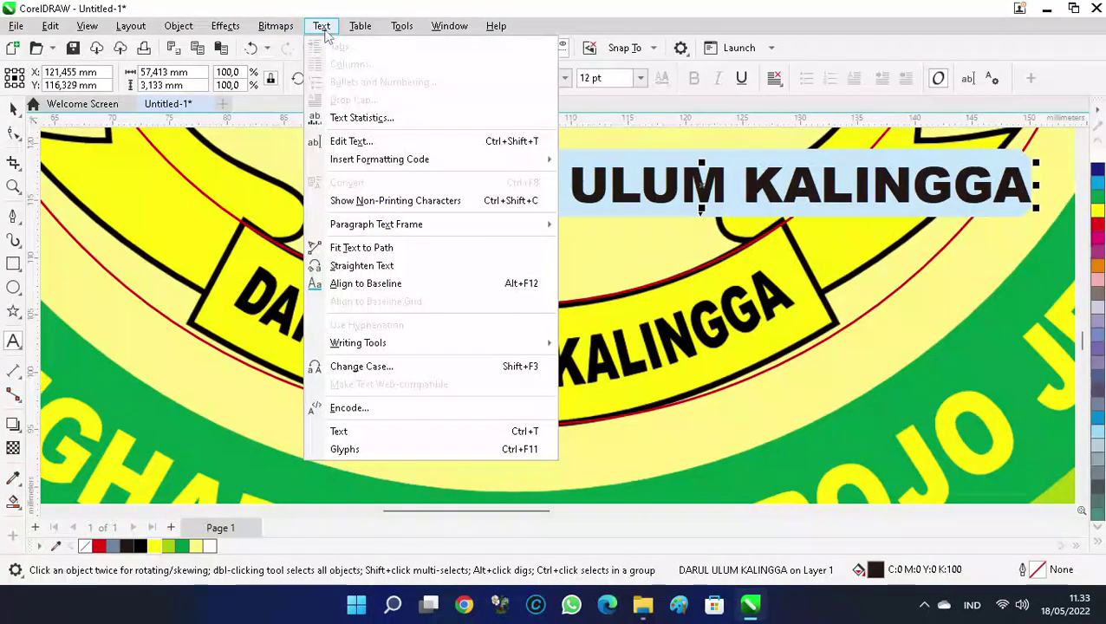
pyautogui.click(347, 247)
pyautogui.click(517, 362)
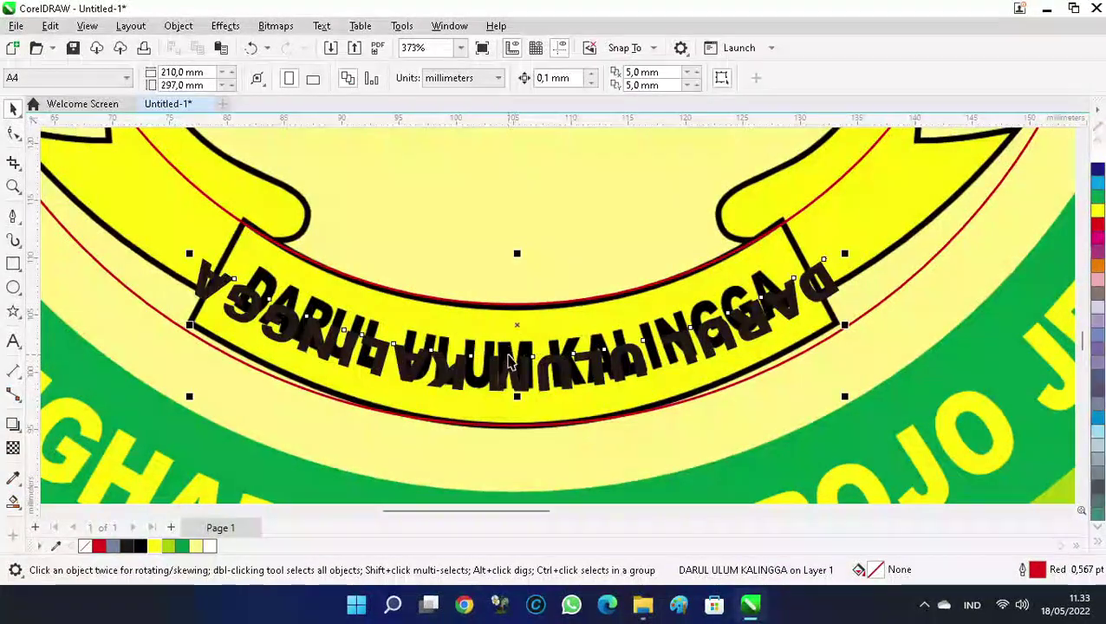
pyautogui.click(326, 78)
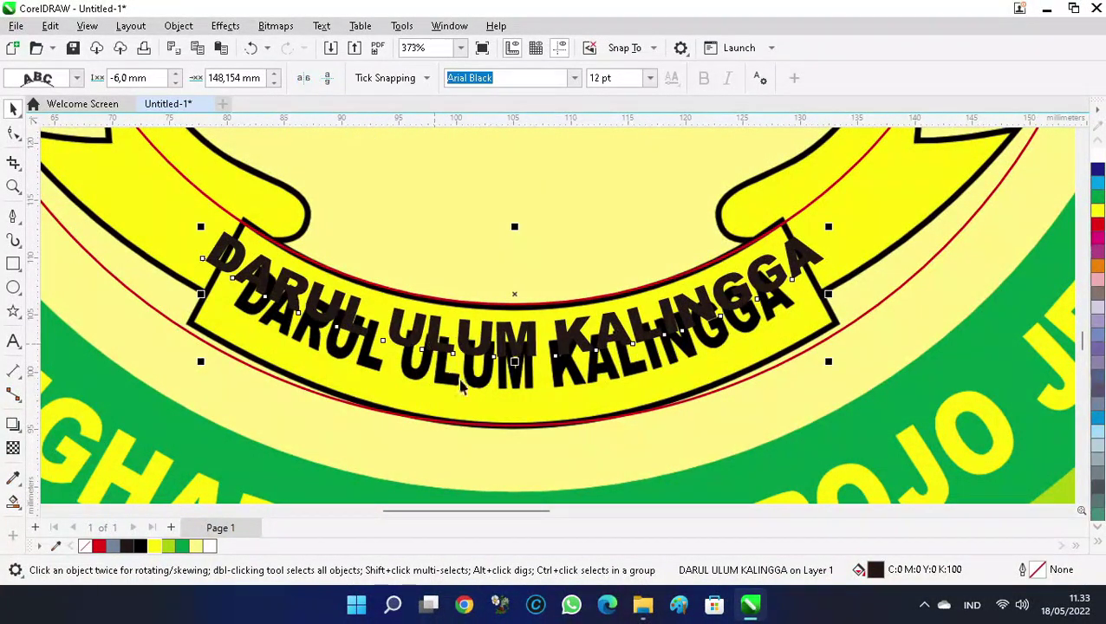
# Adjust the curved lettering to match the original text, at 16.517 pt with a -3.149 mm distance from the path and 157.12 mm offset
pyautogui.scroll(2, 489, 419)
pyautogui.moveTo(542, 286); pyautogui.dragTo(540, 459)
pyautogui.scroll(-1, 412, 308)
pyautogui.moveTo(911, 270); pyautogui.dragTo(867, 265)
pyautogui.scroll(-5, 728, 274)
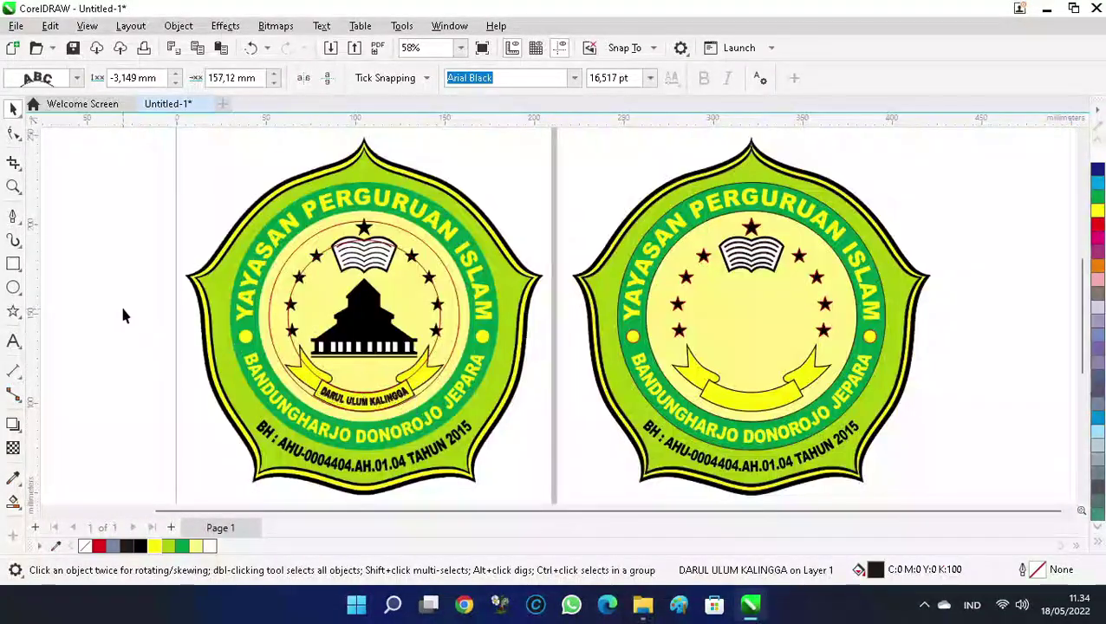
# Move the curved lettering and both red guide circles to the empty area left of the original logo
pyautogui.click(122, 315)
pyautogui.scroll(-1, 592, 283)
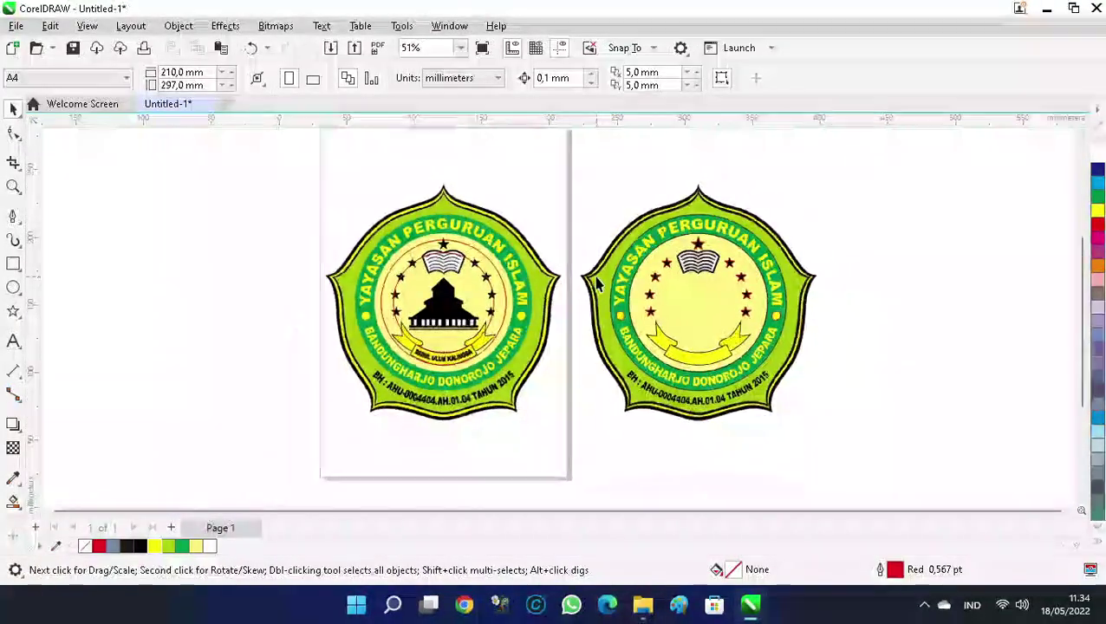
pyautogui.moveTo(563, 400); pyautogui.dragTo(563, 400)
pyautogui.moveTo(443, 303); pyautogui.dragTo(182, 303)
pyautogui.click(265, 407)
# Delete the inner and outer red guide circles, keeping only the curved lettering
pyautogui.scroll(2, 73, 331)
pyautogui.click(261, 286)
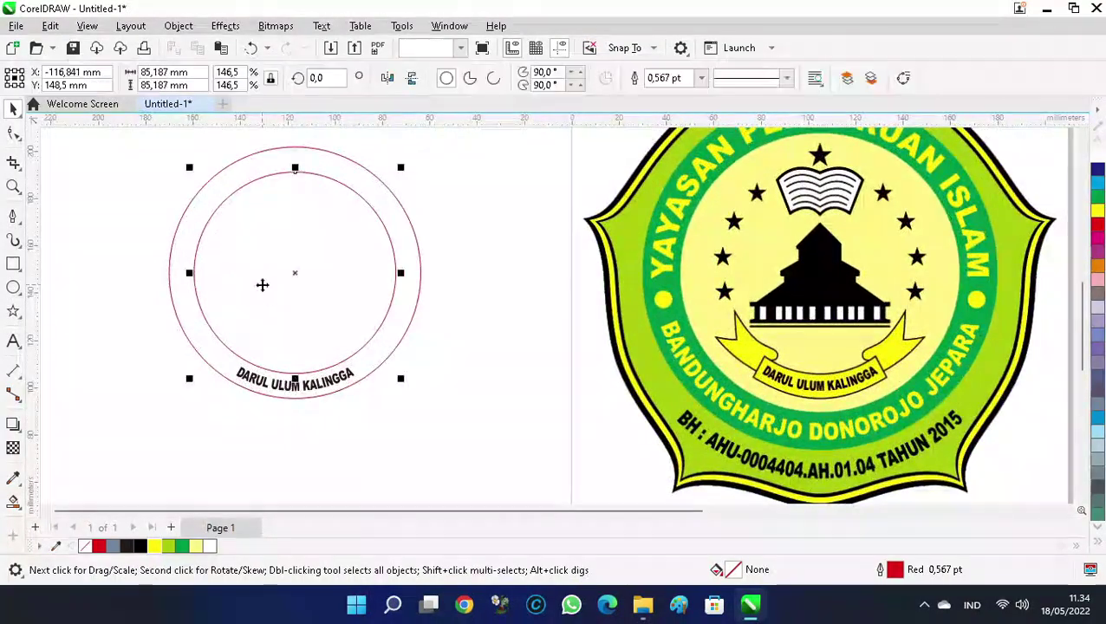
pyautogui.press('Delete')
pyautogui.click(295, 279)
pyautogui.keyDown('ctrl'); pyautogui.click(303, 287); pyautogui.keyUp('ctrl')
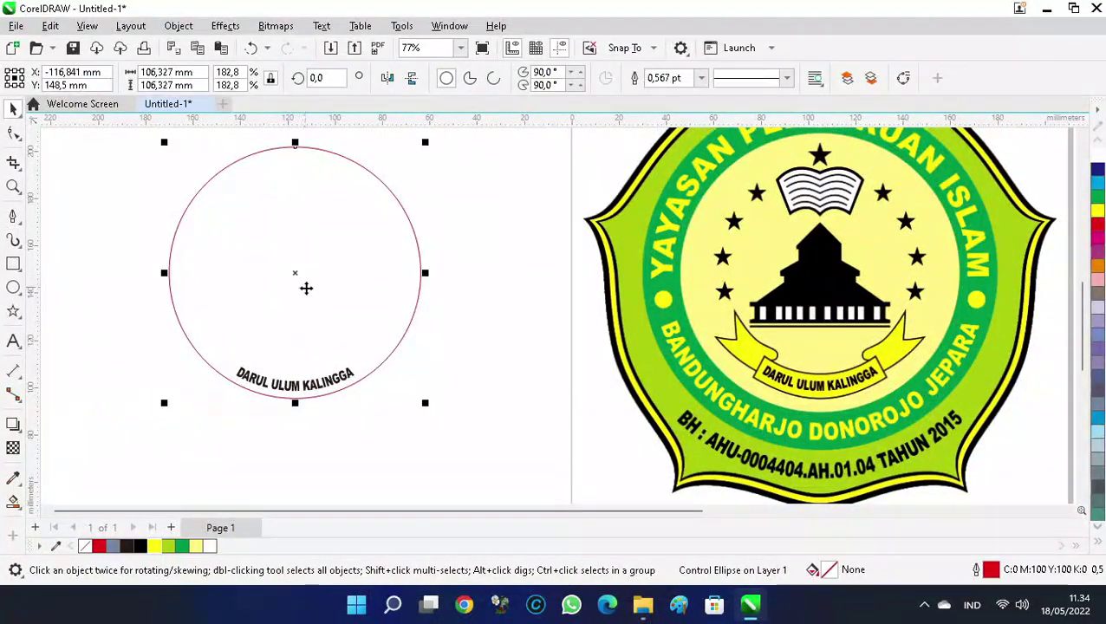
pyautogui.press('Delete')
# Convert the DARUL ULUM KALINGGA lettering to curves and center it horizontally on the ribbon band of the recreated logo
pyautogui.moveTo(154, 328); pyautogui.dragTo(458, 417)
pyautogui.hotkey('ctrl', 'q')
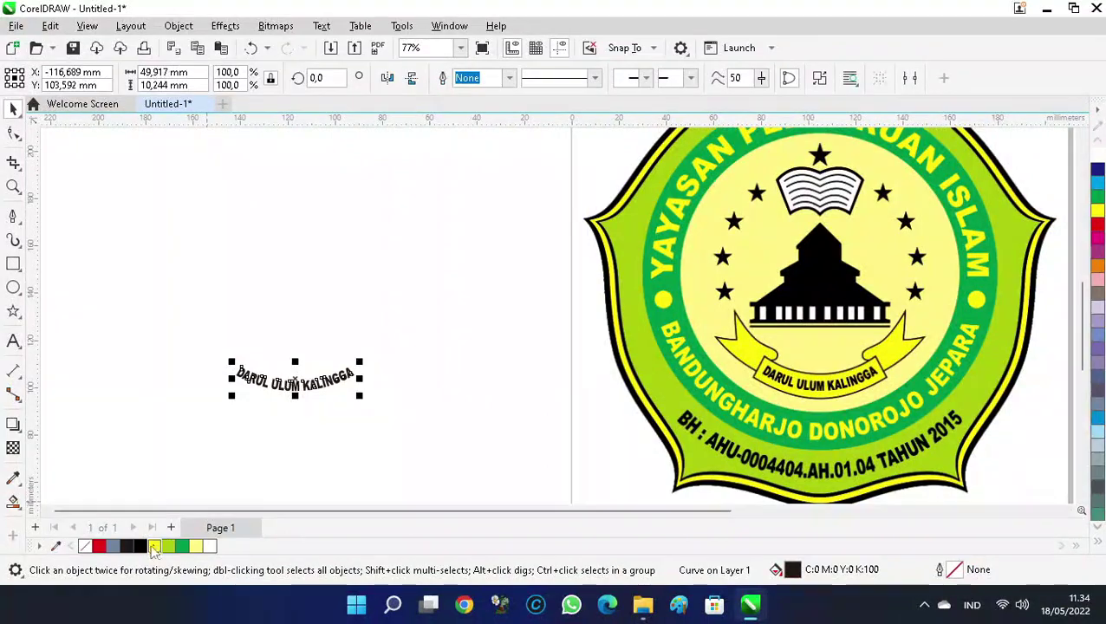
pyautogui.click(437, 378)
pyautogui.press('F4')
pyautogui.click(144, 392)
pyautogui.keyDown('shift'); pyautogui.click(877, 343); pyautogui.keyUp('shift')
pyautogui.press('c')
pyautogui.click(218, 405)
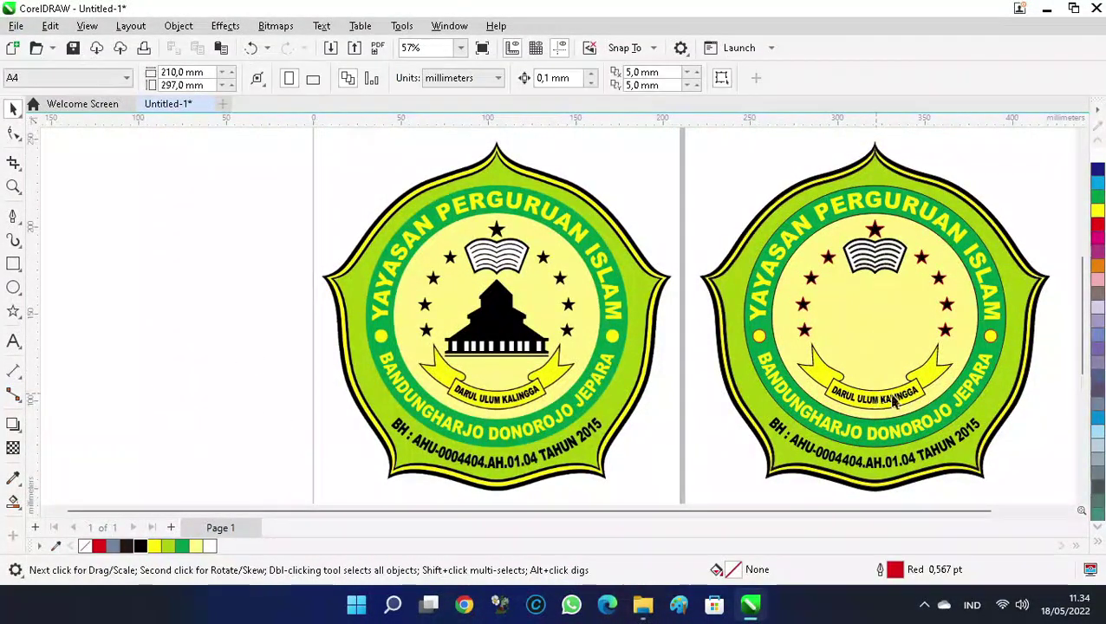
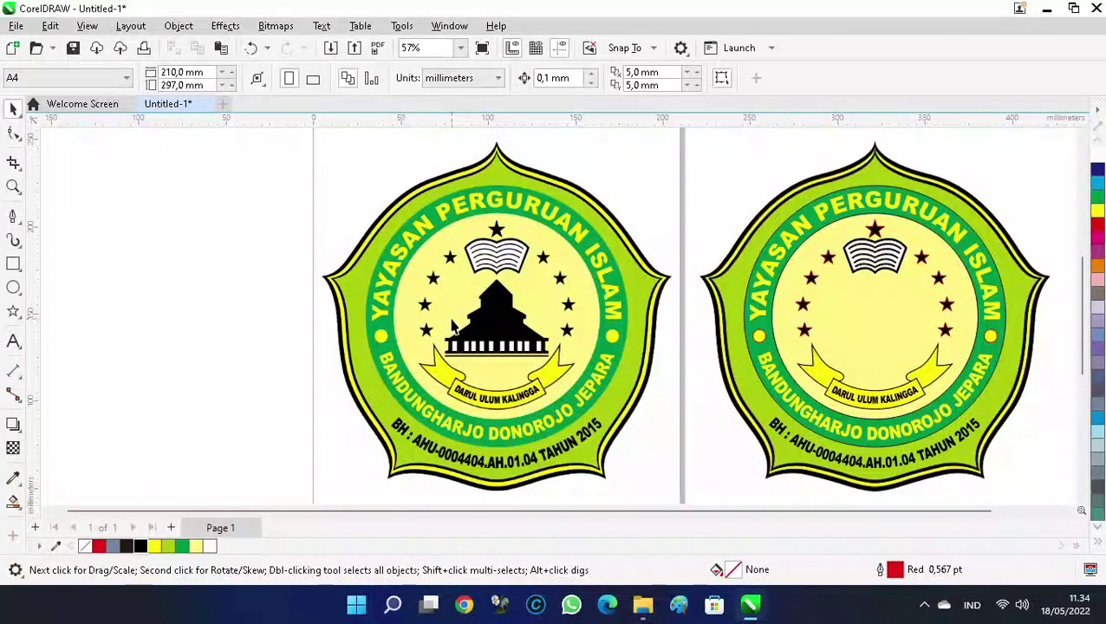
# Draw an unfilled guide rectangle around the original's building, centered on the page, and halve its width to 42.923 mm at the building's centerline
pyautogui.press('z')
pyautogui.moveTo(417, 259); pyautogui.dragTo(575, 372)
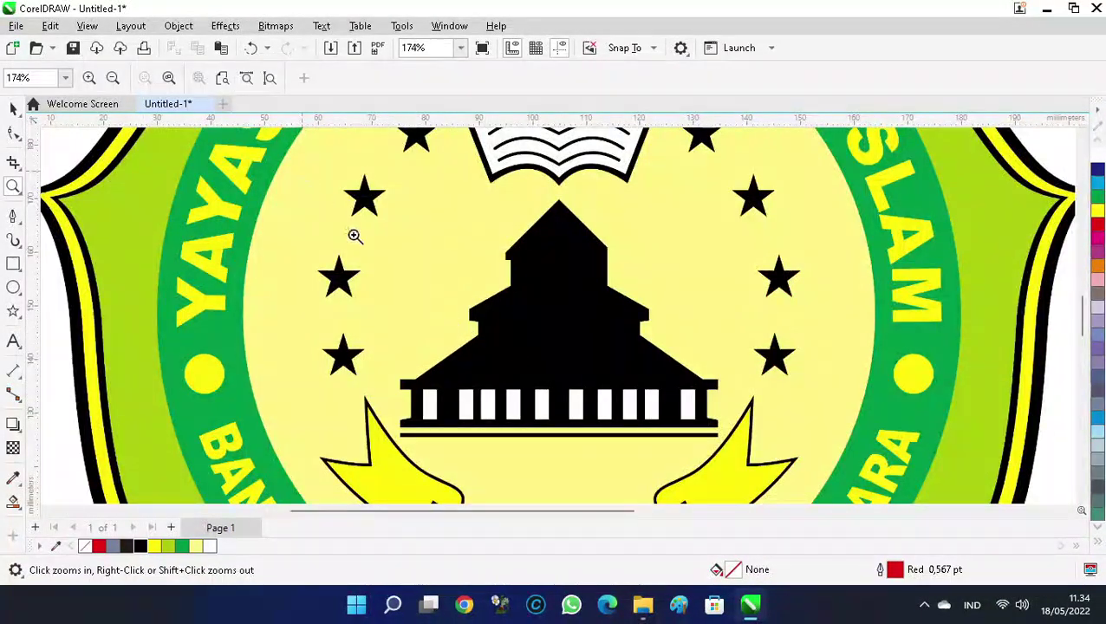
pyautogui.moveTo(840, 473); pyautogui.dragTo(840, 473)
pyautogui.press('space')
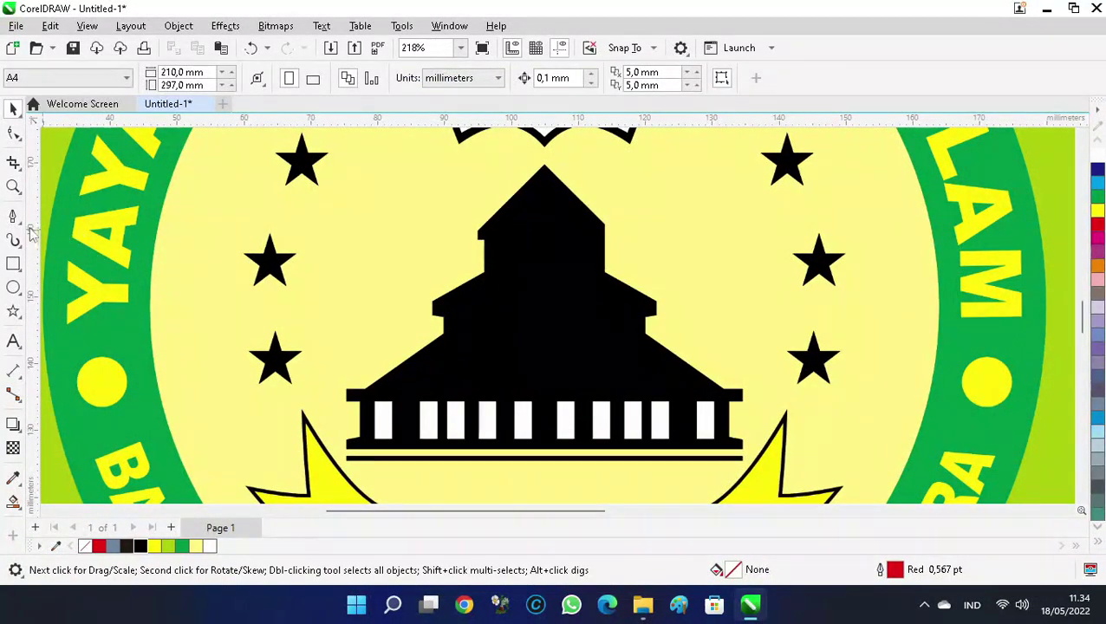
pyautogui.click(13, 262)
pyautogui.moveTo(241, 158); pyautogui.dragTo(819, 469)
pyautogui.scroll(-1, 720, 445)
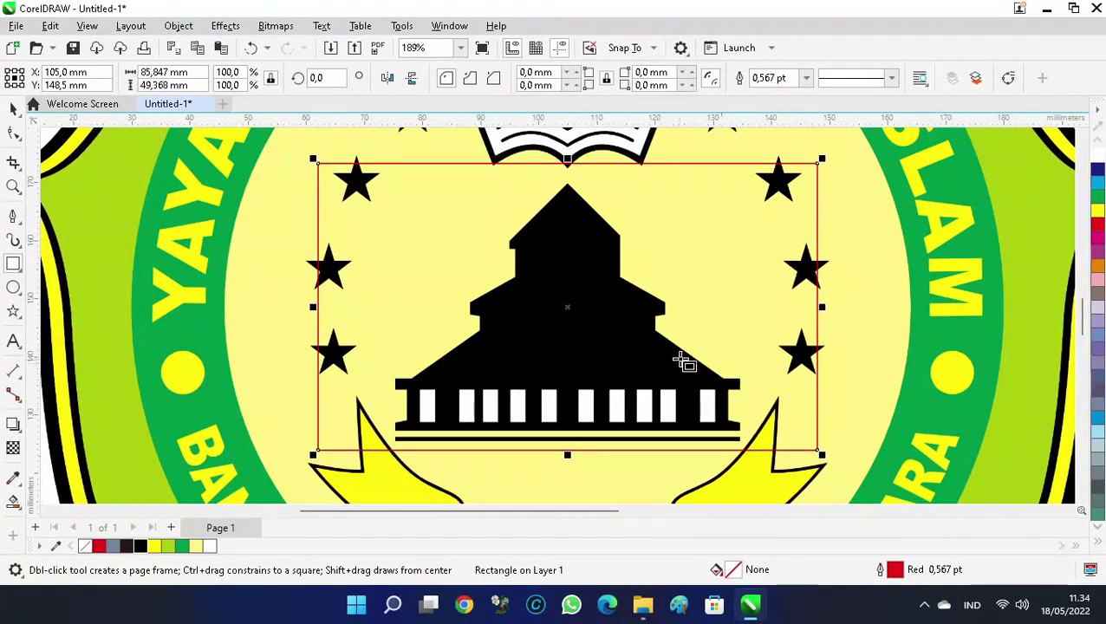
pyautogui.press('space')
pyautogui.moveTo(824, 307); pyautogui.dragTo(574, 307)
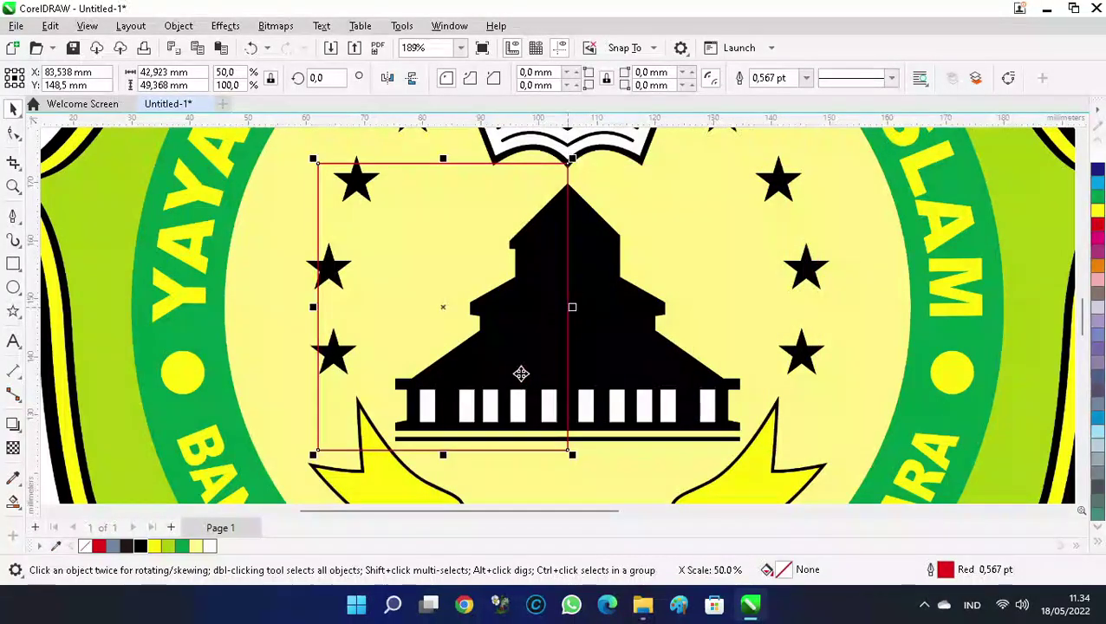
# Resize the guide rectangle to fit the building's left half exactly, from roof peak to baseline, at 29.693 by 44.266 mm
pyautogui.scroll(1, 500, 418)
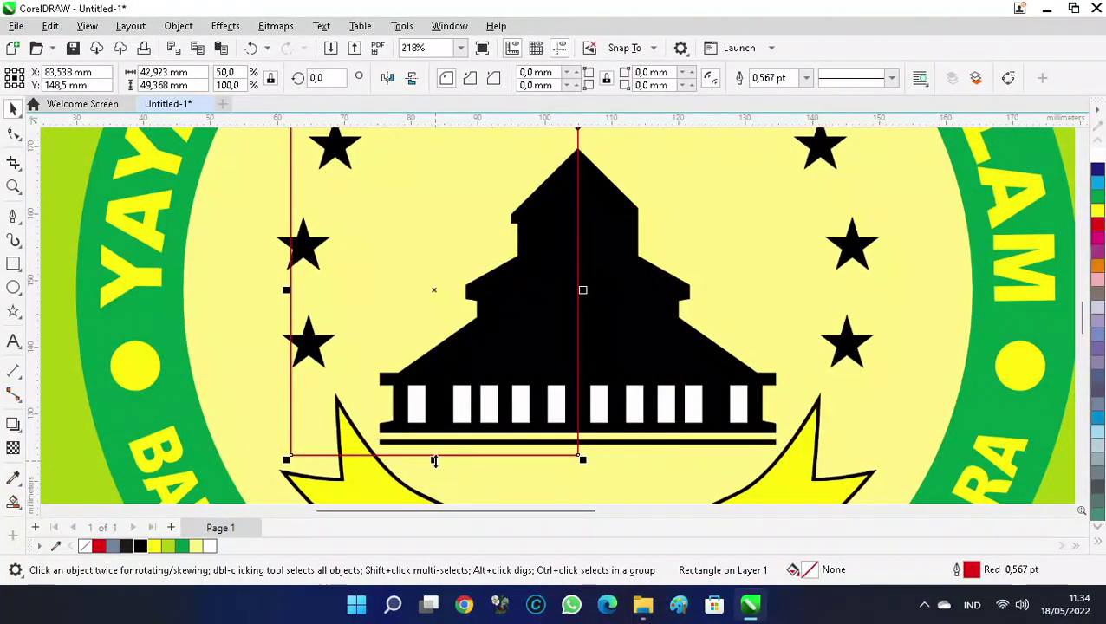
pyautogui.scroll(6, 434, 461)
pyautogui.moveTo(433, 448); pyautogui.dragTo(463, 425)
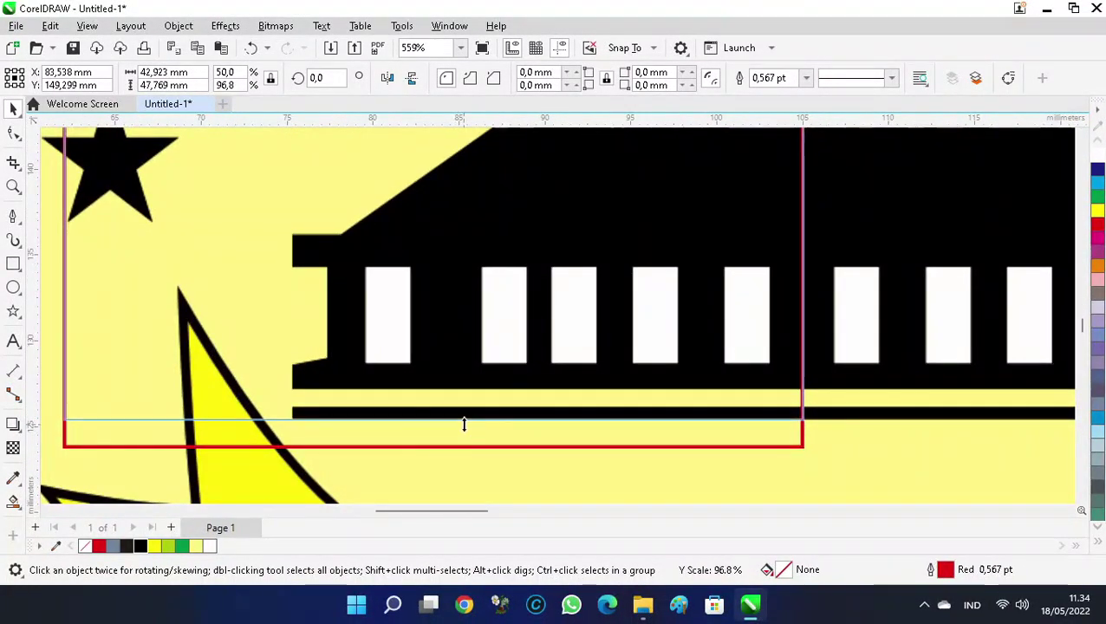
pyautogui.scroll(-5, 506, 459)
pyautogui.moveTo(319, 264); pyautogui.dragTo(438, 407)
pyautogui.scroll(-6, 506, 425)
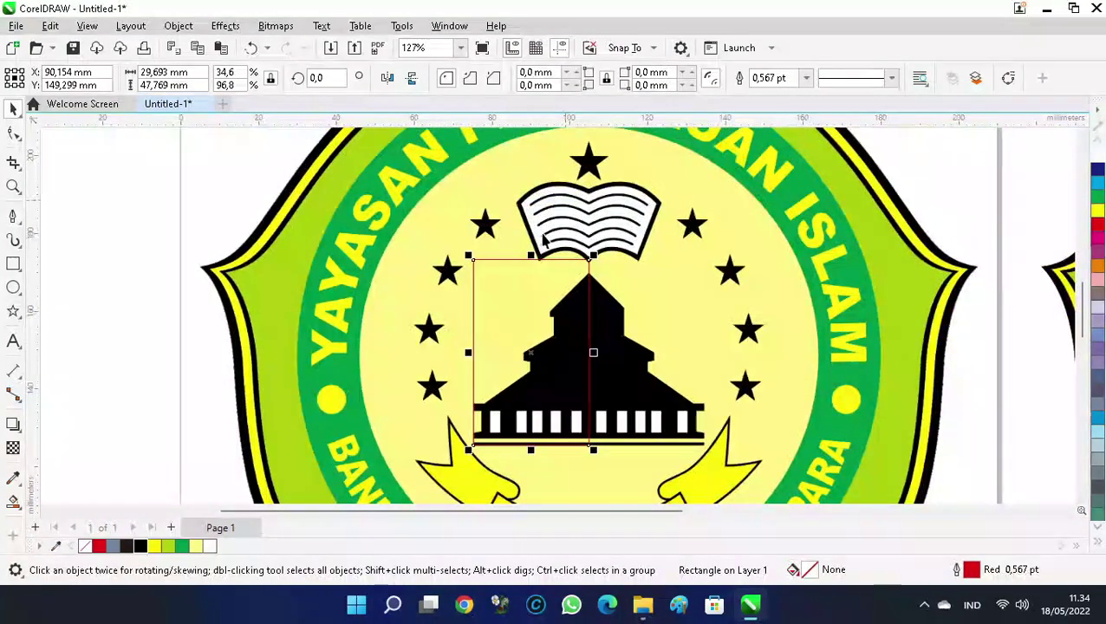
pyautogui.scroll(7, 515, 276)
pyautogui.moveTo(515, 277); pyautogui.dragTo(663, 317)
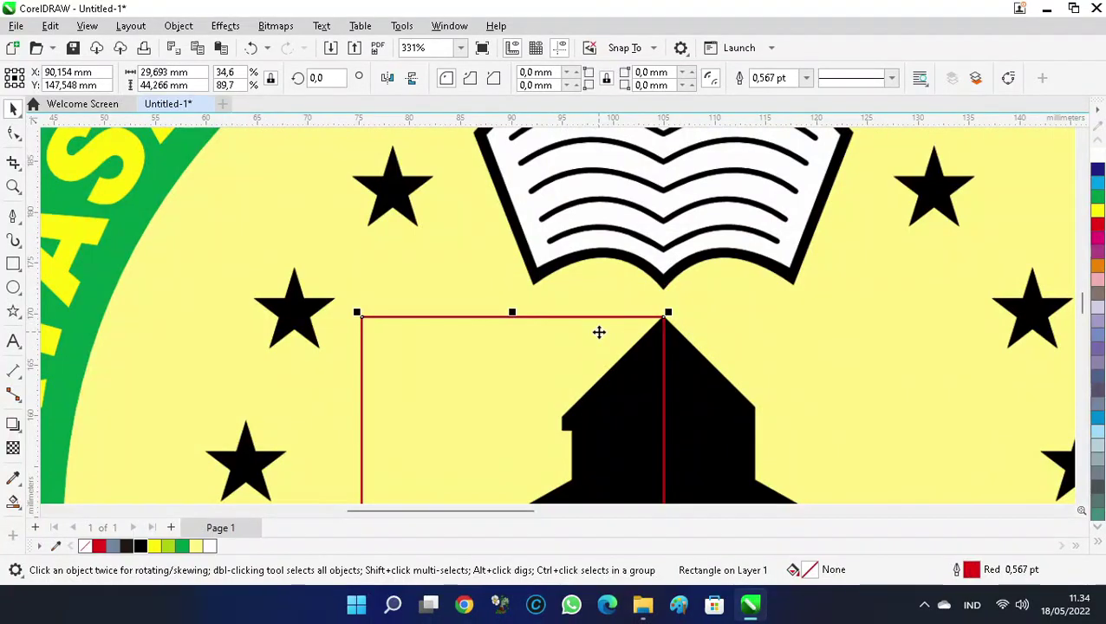
pyautogui.scroll(4, 463, 204)
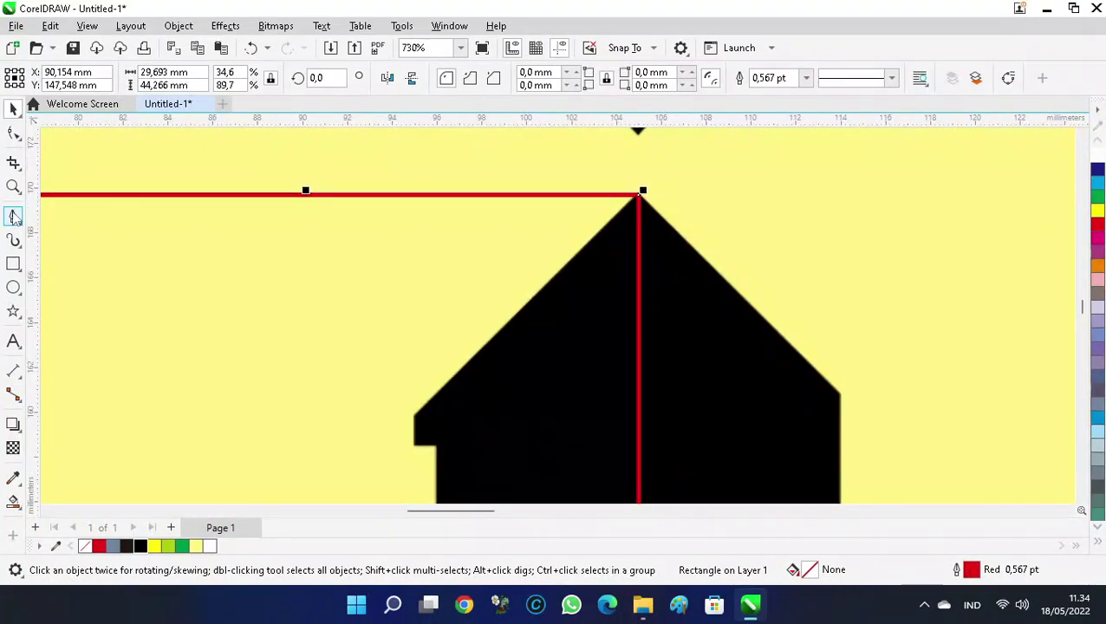
# Start a Pen tool outline at the roof peak and trace the top roof's left slope and the short vertical edge of its eave
pyautogui.click(13, 215)
pyautogui.scroll(1, 642, 194)
pyautogui.click(642, 192)
pyautogui.scroll(1, 456, 323)
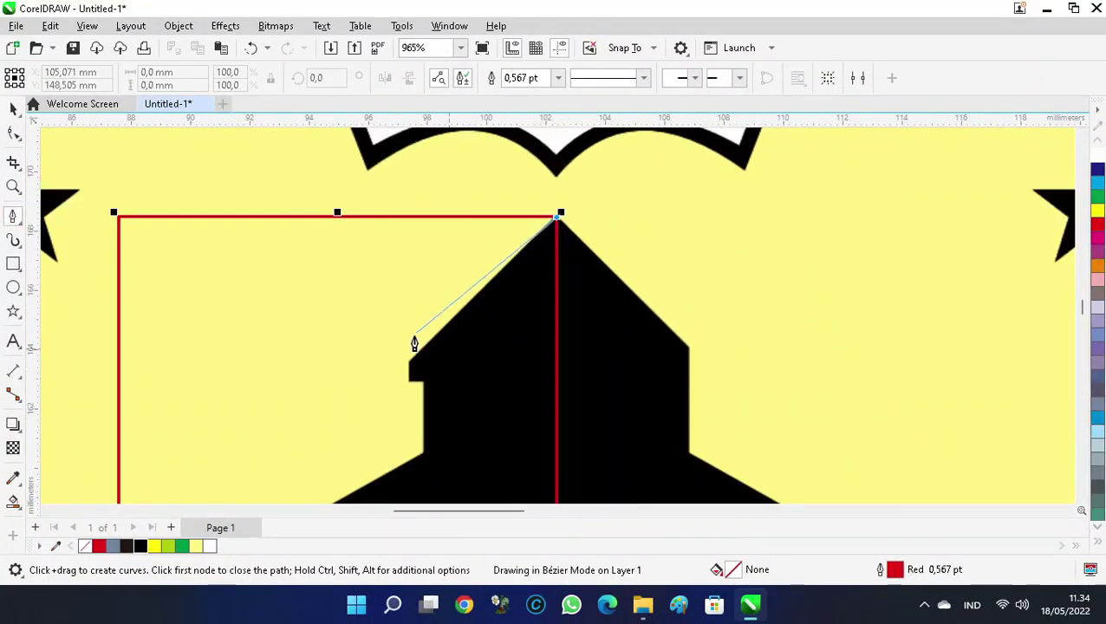
pyautogui.scroll(-1, 415, 344)
pyautogui.click(407, 368)
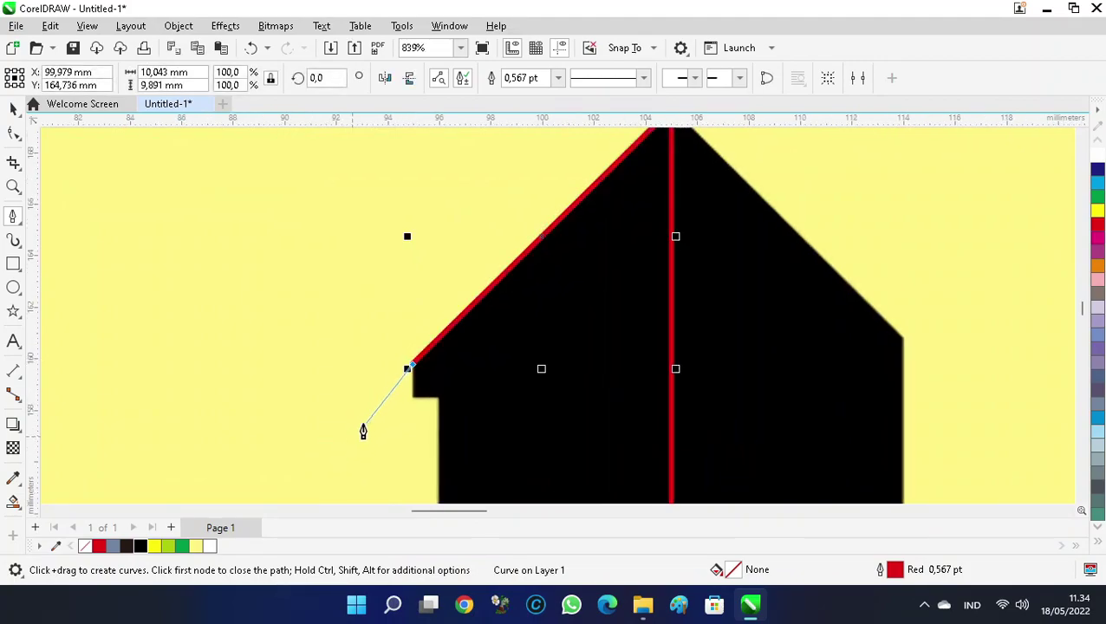
pyautogui.scroll(3, 420, 411)
pyautogui.click(402, 396)
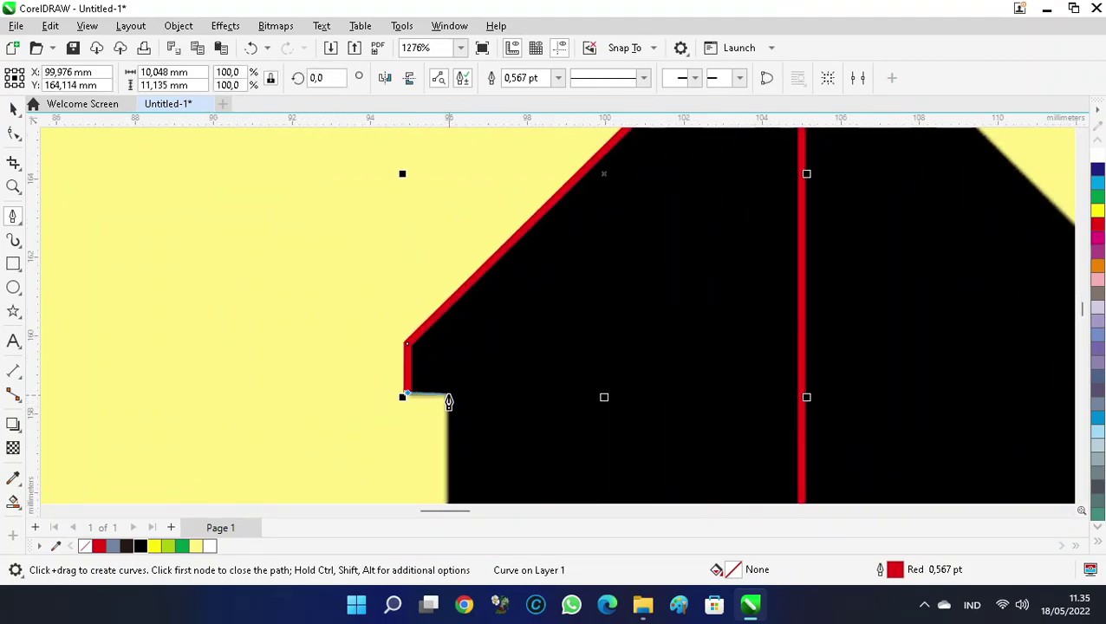
# Continue the outline along the upper wall, the middle roof's slope and eave, and down to the start of the lower roof
pyautogui.scroll(-5, 427, 444)
pyautogui.scroll(4, 451, 413)
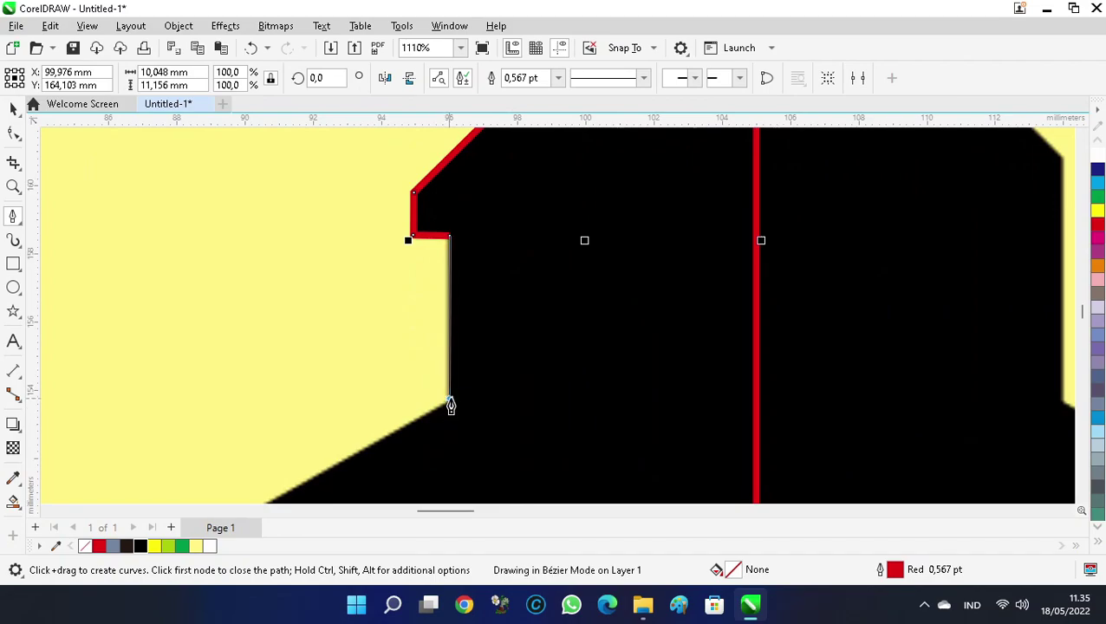
pyautogui.scroll(-5, 449, 398)
pyautogui.scroll(3, 479, 387)
pyautogui.click(425, 369)
pyautogui.click(425, 428)
pyautogui.click(471, 436)
pyautogui.scroll(-5, 412, 323)
pyautogui.scroll(5, 446, 382)
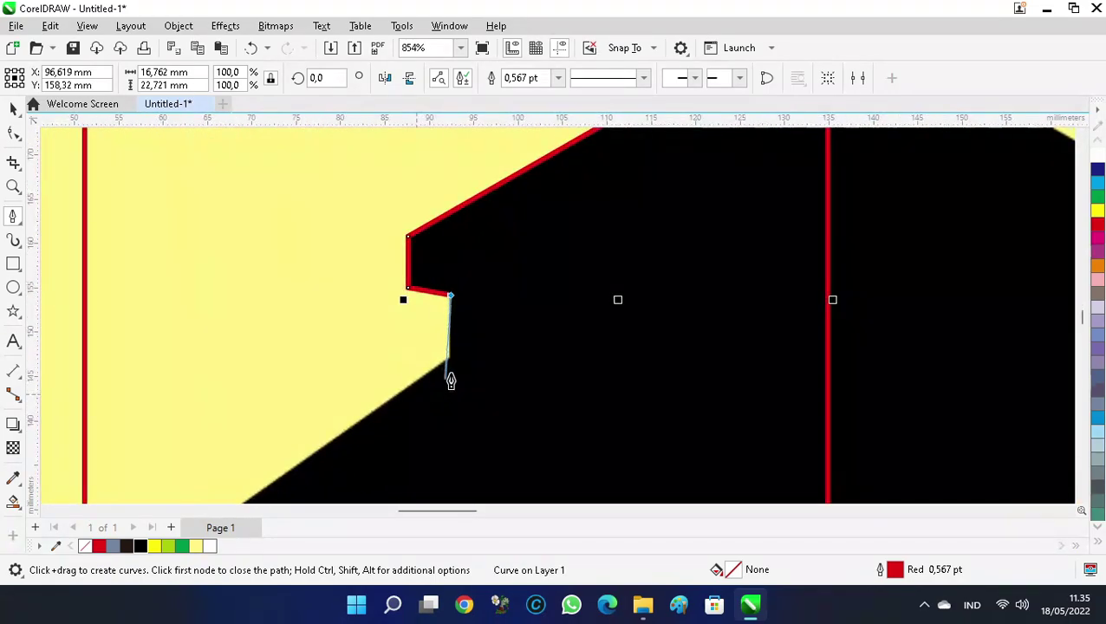
pyautogui.scroll(-5, 520, 368)
pyautogui.scroll(6, 420, 424)
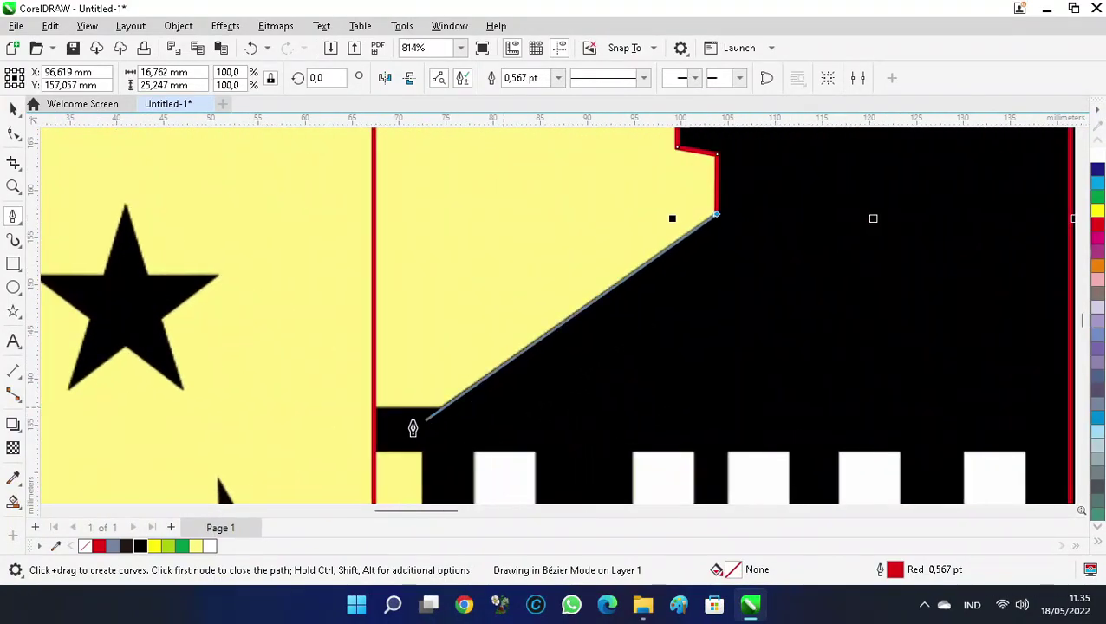
# Trace the lower roof's left slope and its eave, meeting the guide rectangle's edge and returning inward to the end column
pyautogui.click(456, 395)
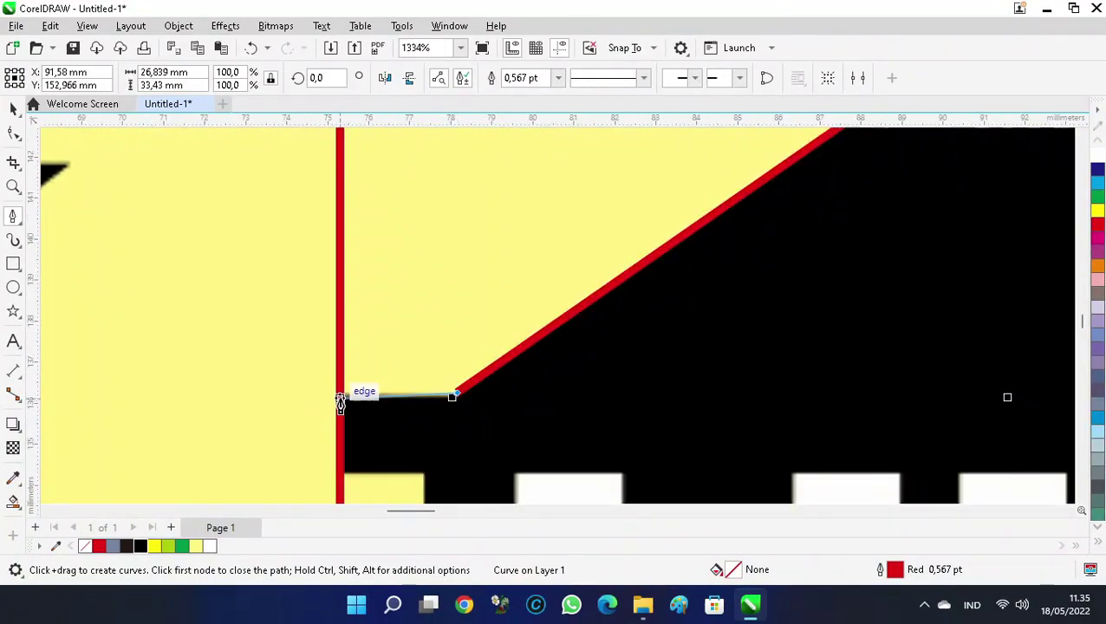
pyautogui.click(341, 401)
pyautogui.scroll(-2, 347, 403)
pyautogui.scroll(2, 364, 408)
pyautogui.click(366, 375)
pyautogui.click(446, 374)
pyautogui.scroll(-2, 441, 407)
pyautogui.scroll(2, 450, 442)
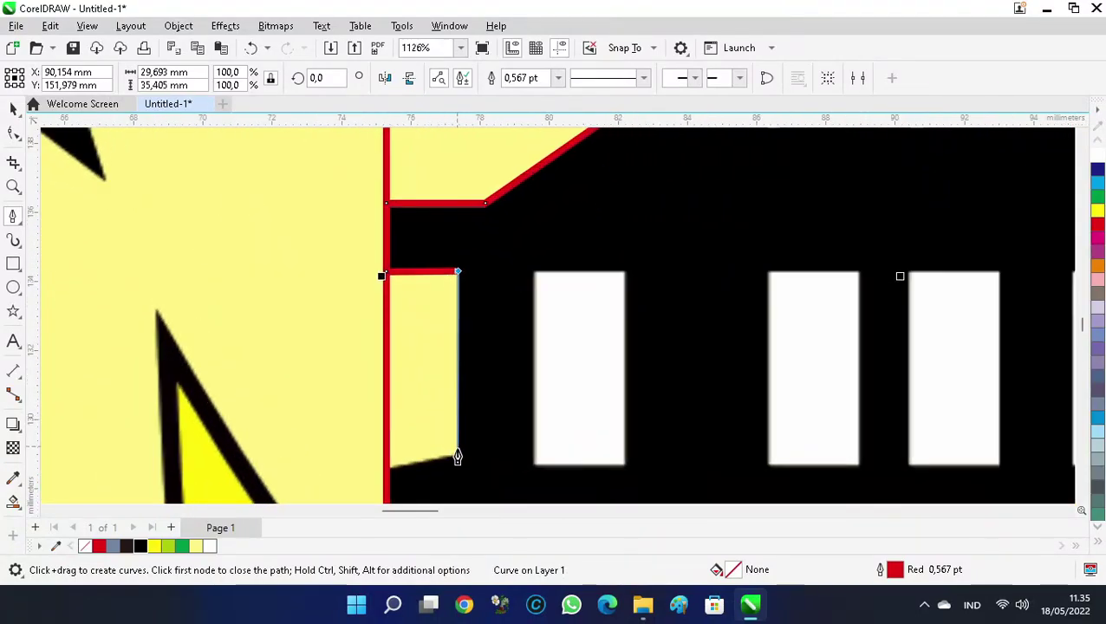
# Trace the end column and the building's base, and end the outline where the base's lower edge meets the centerline
pyautogui.click(458, 461)
pyautogui.scroll(-2, 485, 416)
pyautogui.scroll(2, 454, 432)
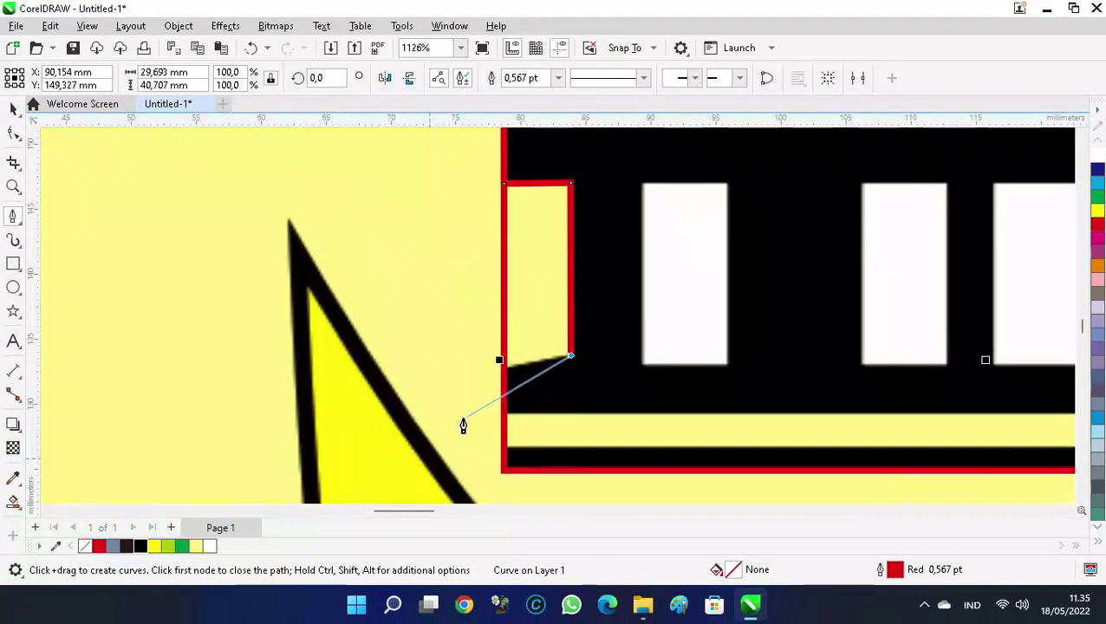
pyautogui.click(500, 367)
pyautogui.click(501, 413)
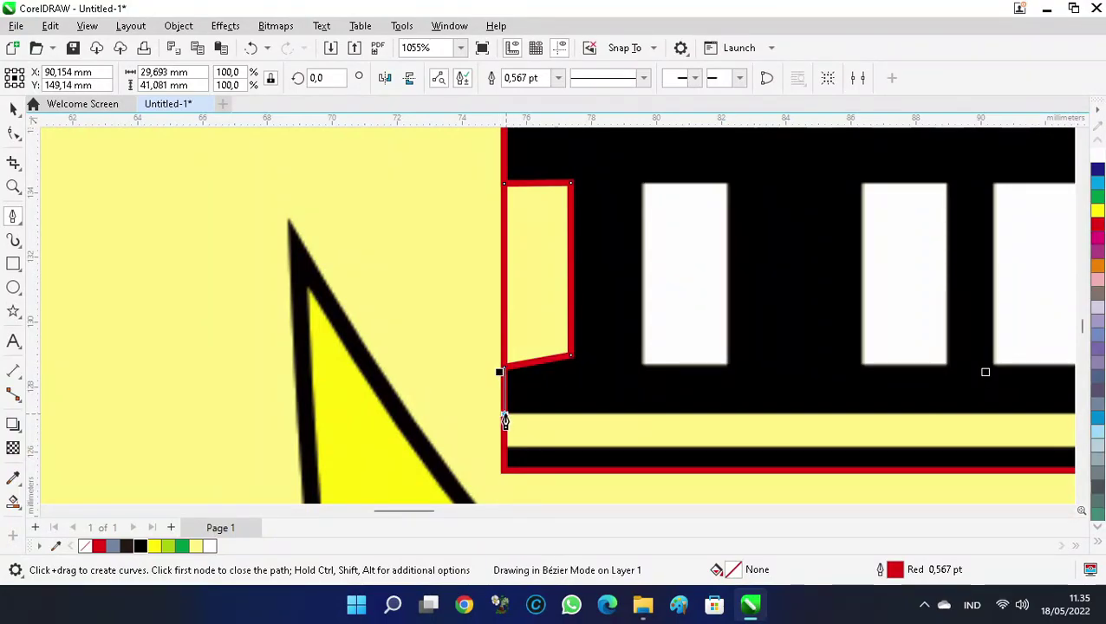
pyautogui.scroll(-2, 519, 429)
pyautogui.scroll(2, 592, 445)
pyautogui.scroll(-1, 956, 389)
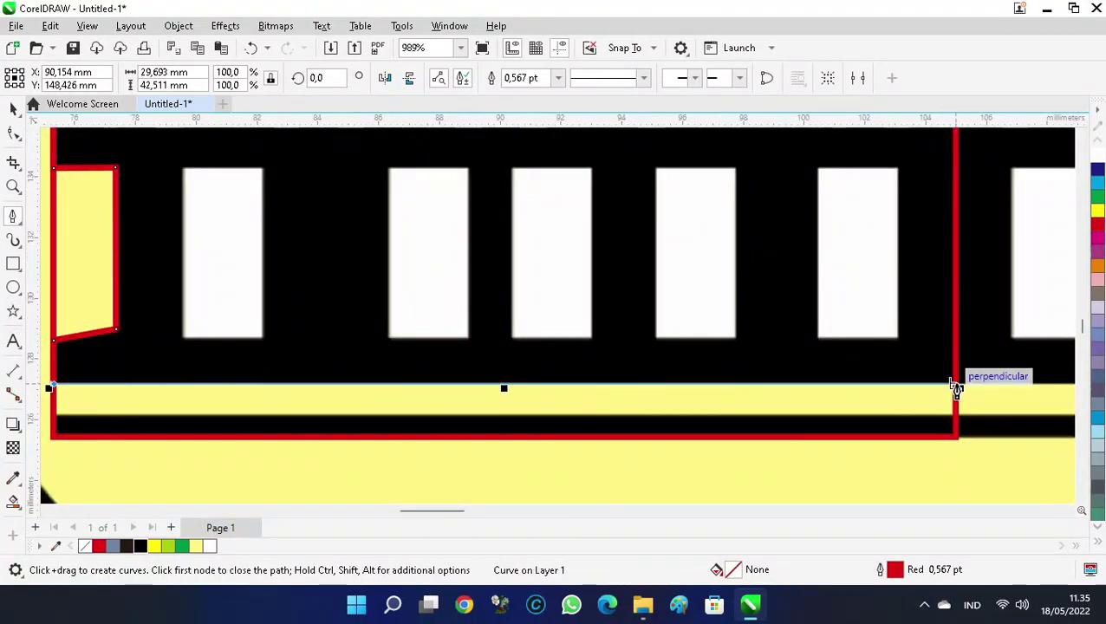
pyautogui.click(956, 386)
pyautogui.scroll(-4, 982, 445)
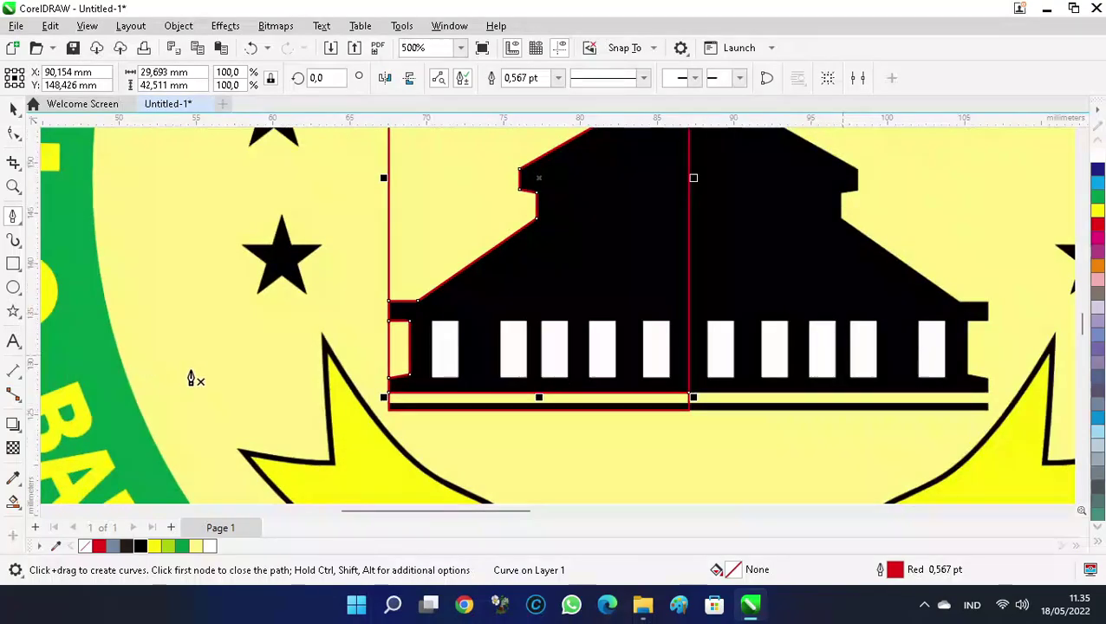
pyautogui.scroll(4, 539, 452)
pyautogui.press('space')
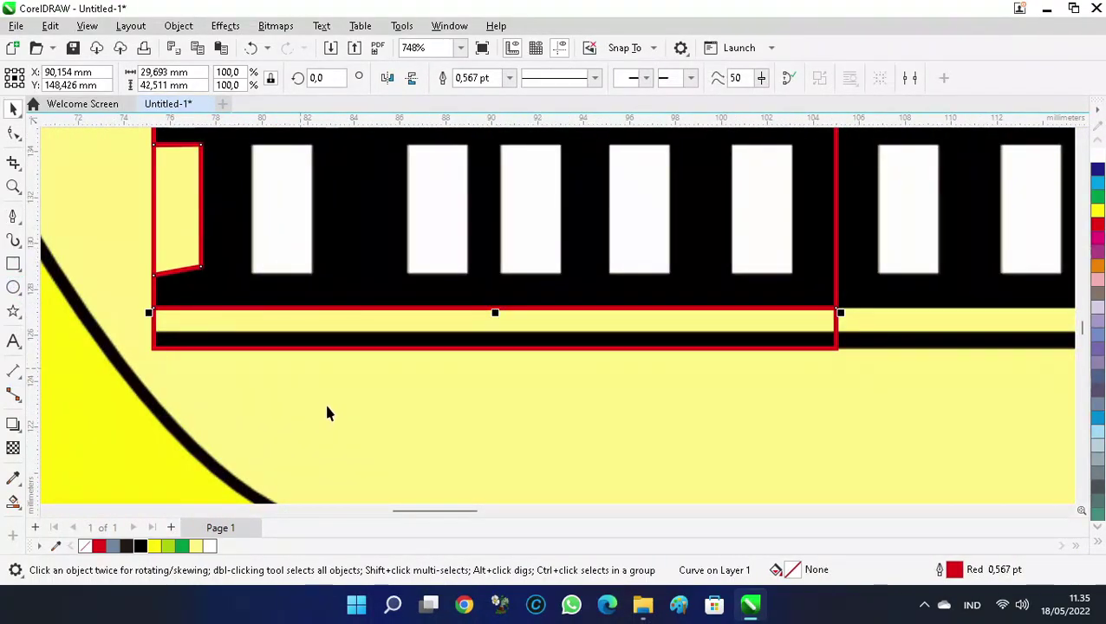
# Reduce the guide rectangle to a thin 29.693 by 0.747 mm bar covering the left half of the line below the building
pyautogui.scroll(-5, 326, 413)
pyautogui.moveTo(458, 151); pyautogui.dragTo(518, 382)
pyautogui.hotkey('ctrl', 'z')
pyautogui.click(409, 181)
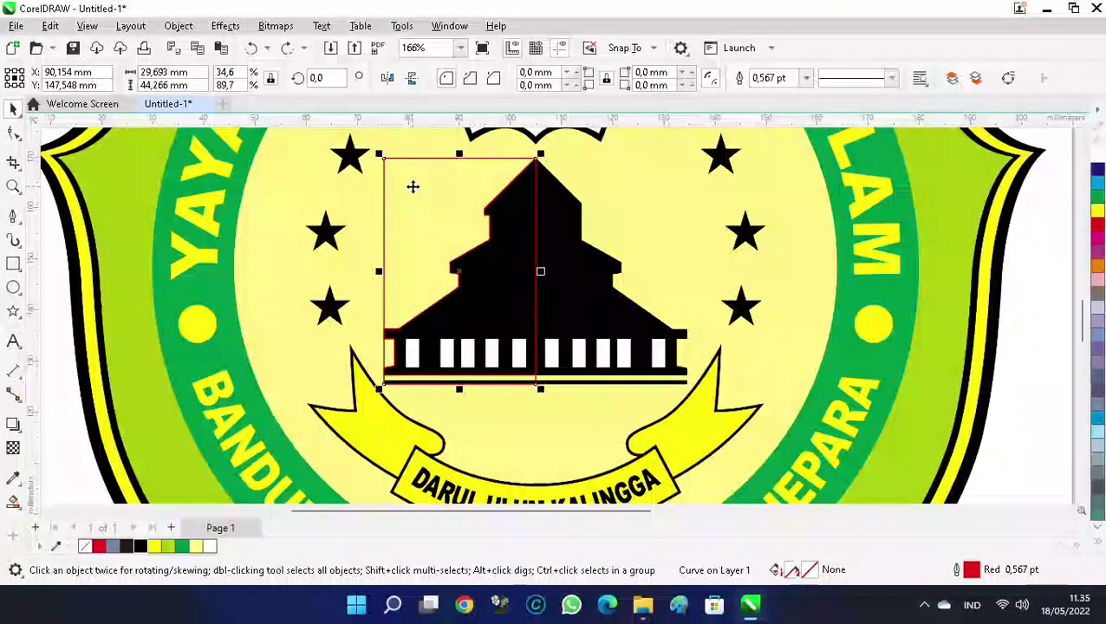
pyautogui.moveTo(459, 152); pyautogui.dragTo(514, 377)
pyautogui.scroll(5, 459, 395)
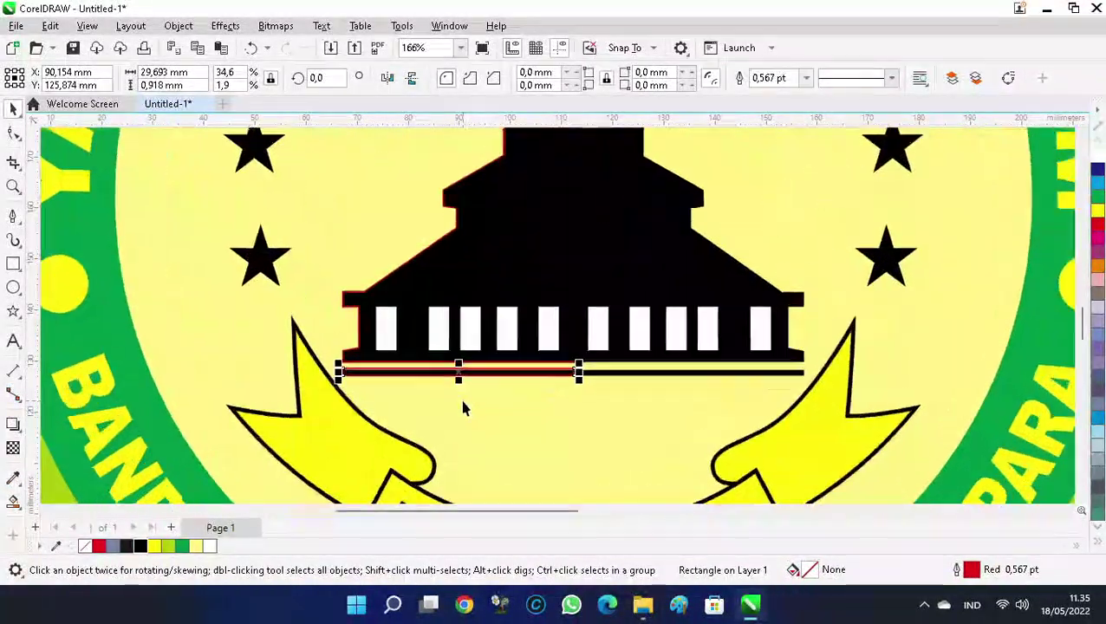
pyautogui.scroll(1, 449, 374)
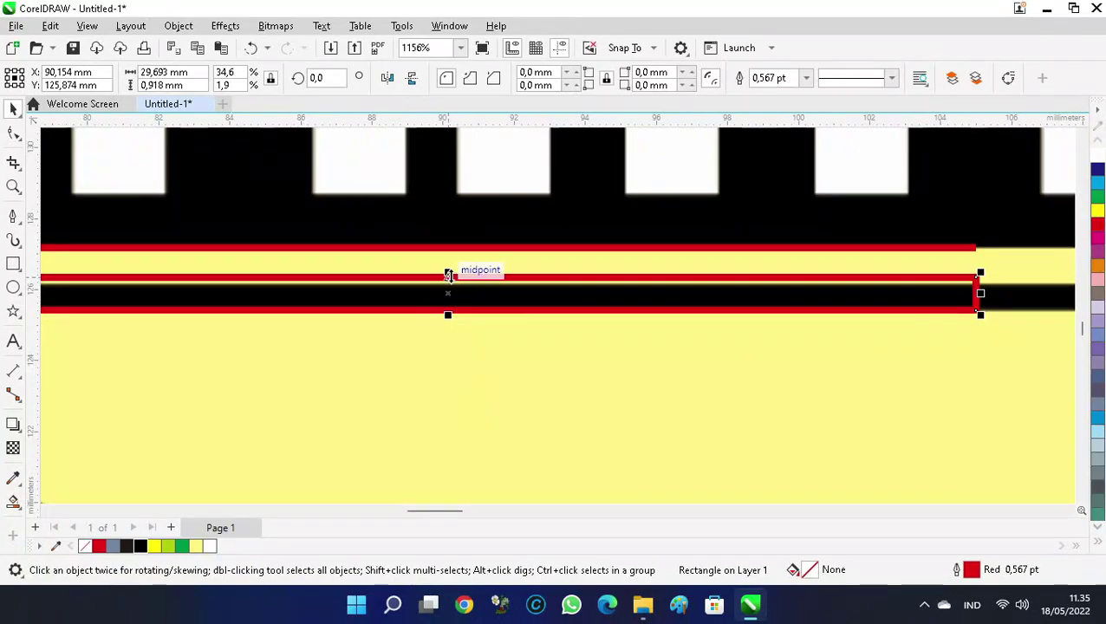
pyautogui.scroll(2, 449, 275)
pyautogui.moveTo(439, 265); pyautogui.dragTo(485, 274)
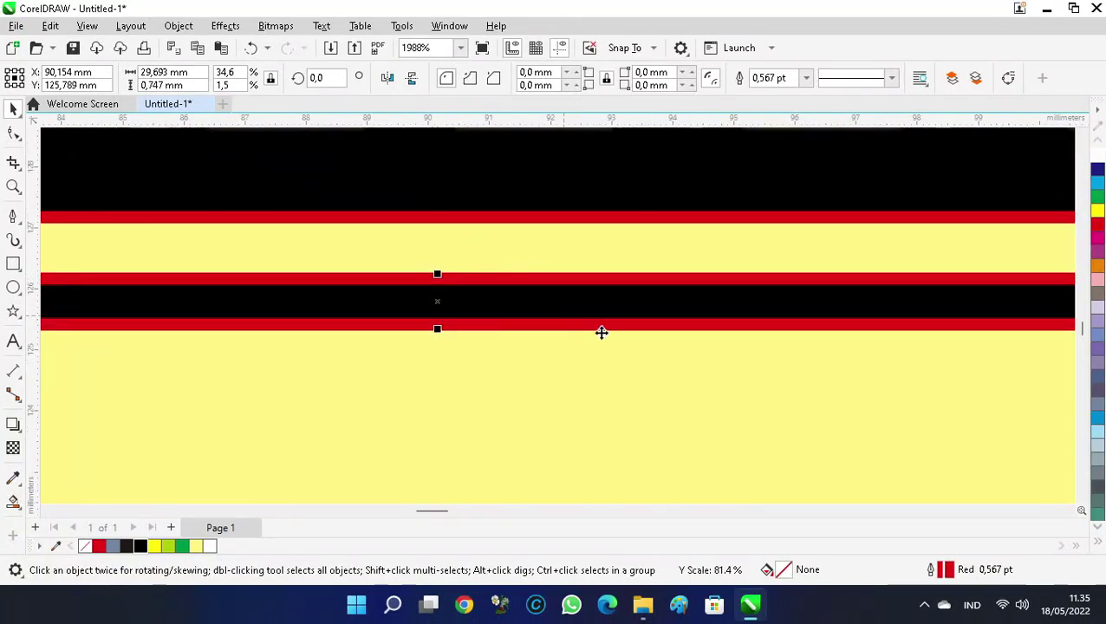
# Draw a 2.649 by 5.672 mm rectangle over the building's leftmost window
pyautogui.scroll(-6, 580, 326)
pyautogui.scroll(-6, 620, 425)
pyautogui.scroll(3, 536, 303)
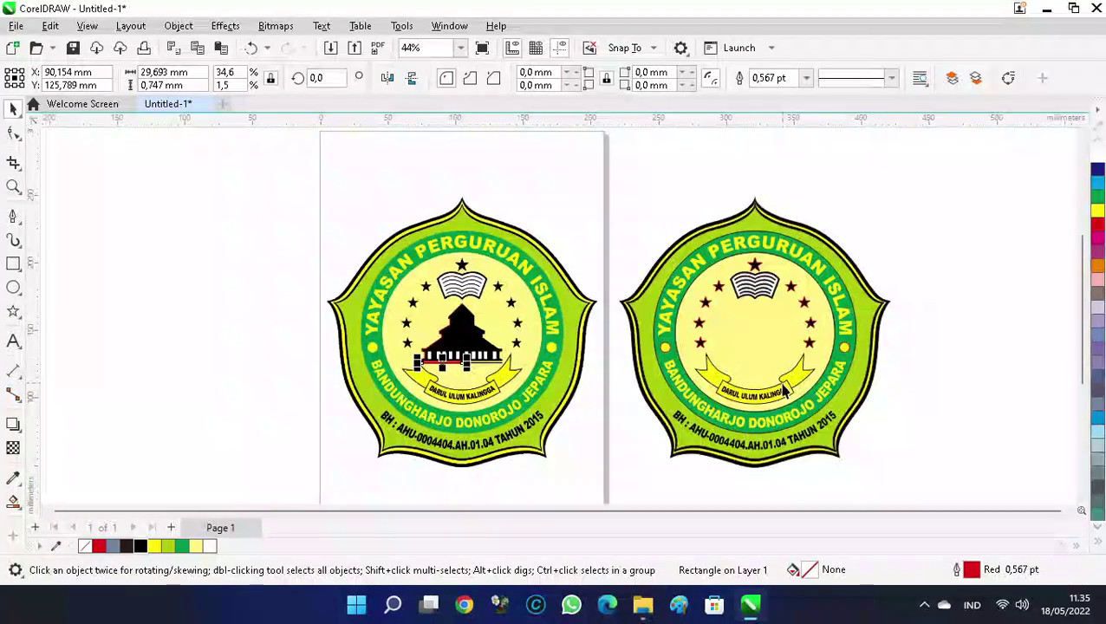
pyautogui.keyDown('shift'); pyautogui.click(524, 279); pyautogui.keyUp('shift')
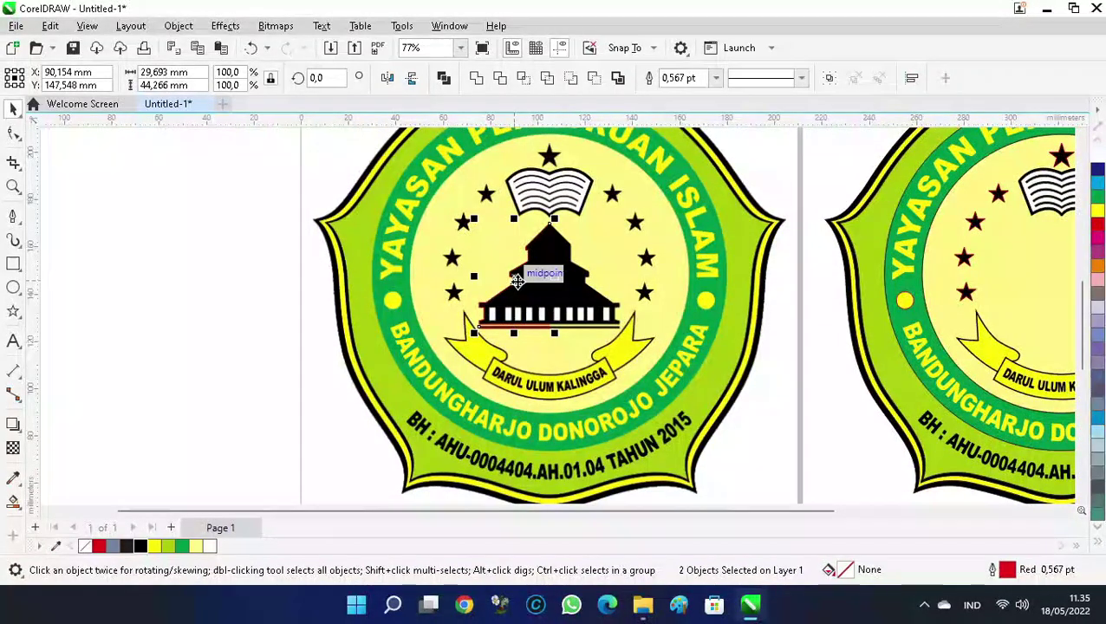
pyautogui.scroll(4, 521, 343)
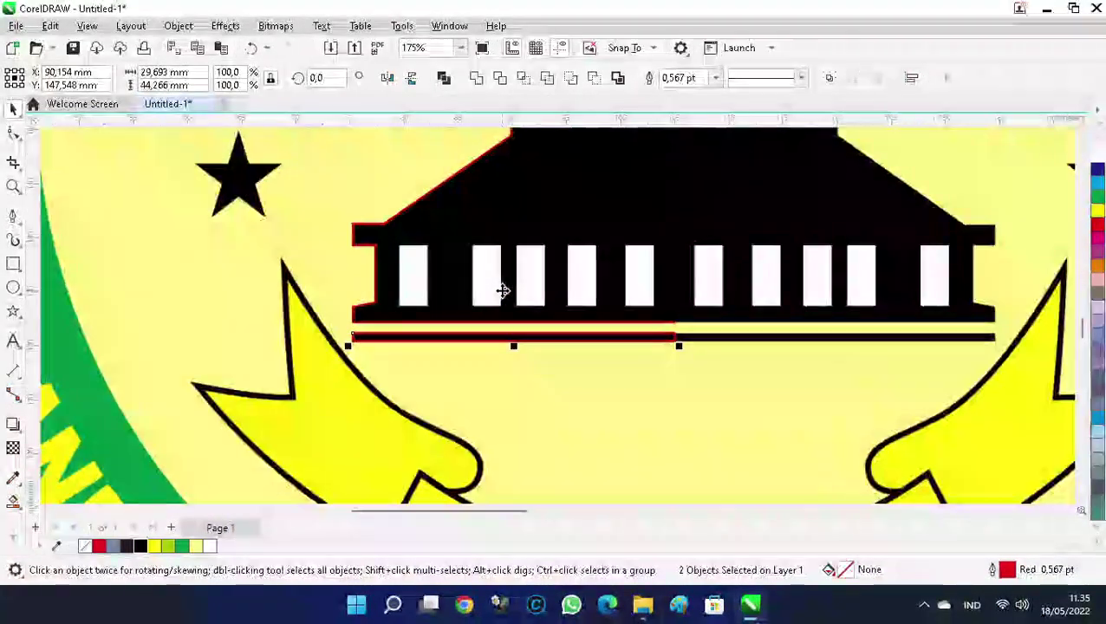
pyautogui.scroll(2, 418, 282)
pyautogui.click(13, 264)
pyautogui.scroll(2, 463, 266)
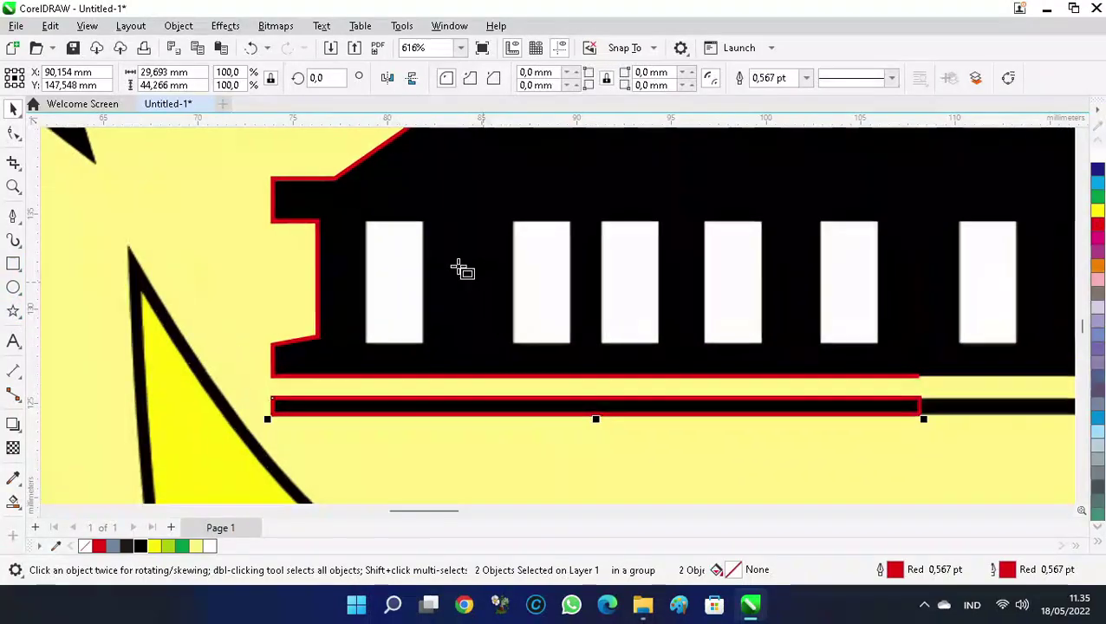
pyautogui.moveTo(319, 200); pyautogui.dragTo(407, 382)
pyautogui.press('space')
pyautogui.scroll(-2, 291, 340)
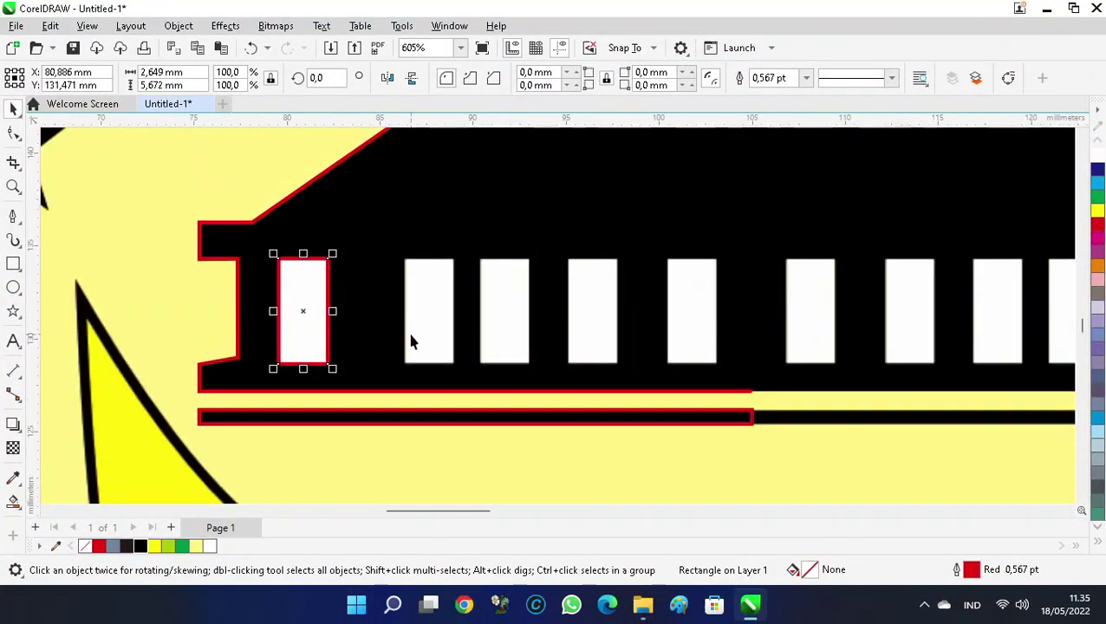
# Duplicate the window rectangle onto the other four windows in the building's left half
pyautogui.moveTo(305, 312); pyautogui.dragTo(503, 321)
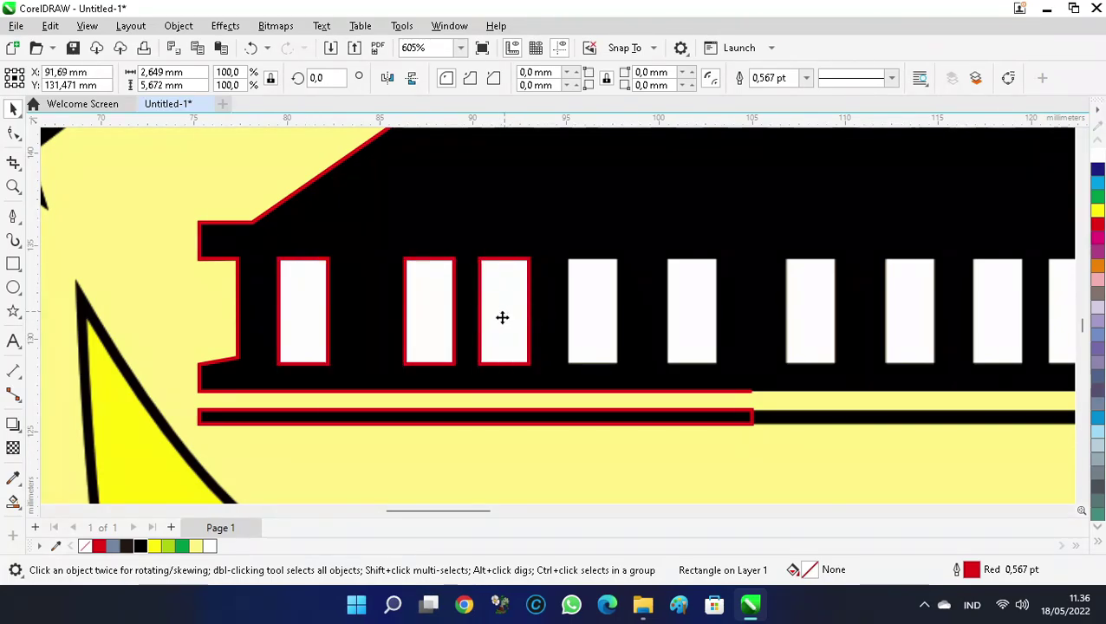
pyautogui.moveTo(596, 329); pyautogui.dragTo(593, 312)
pyautogui.moveTo(679, 322); pyautogui.dragTo(696, 321)
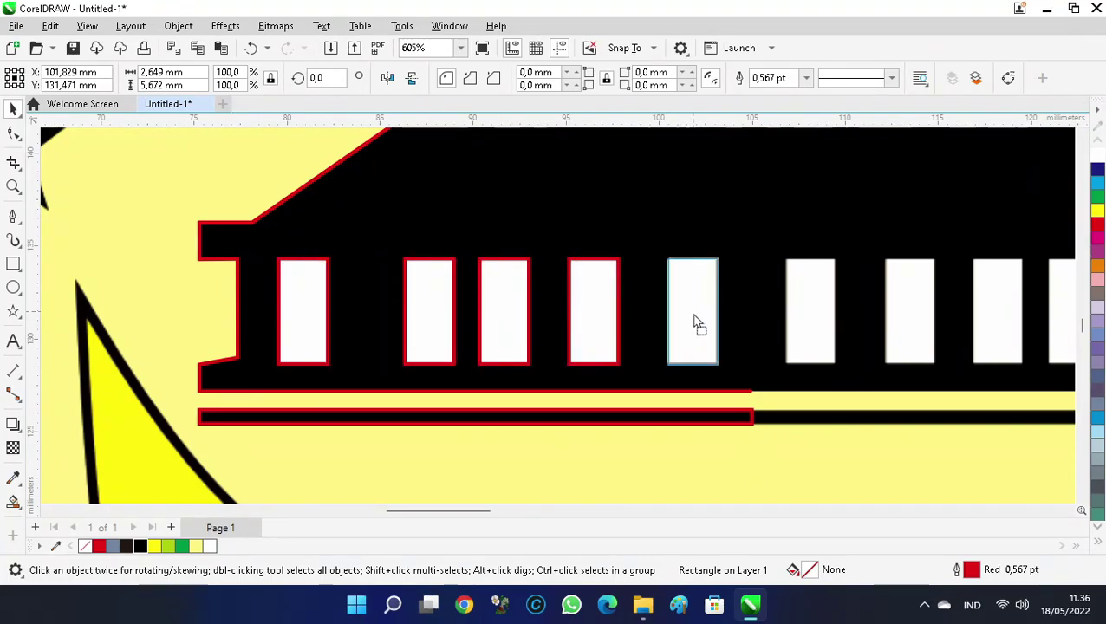
pyautogui.rightClick(696, 321)
# Move the traced half building with its windows and base bar to the empty area left of the original logo
pyautogui.press('F4')
pyautogui.scroll(-1, 764, 341)
pyautogui.scroll(-1, 763, 335)
pyautogui.moveTo(290, 213); pyautogui.dragTo(278, 335)
pyautogui.click(209, 356)
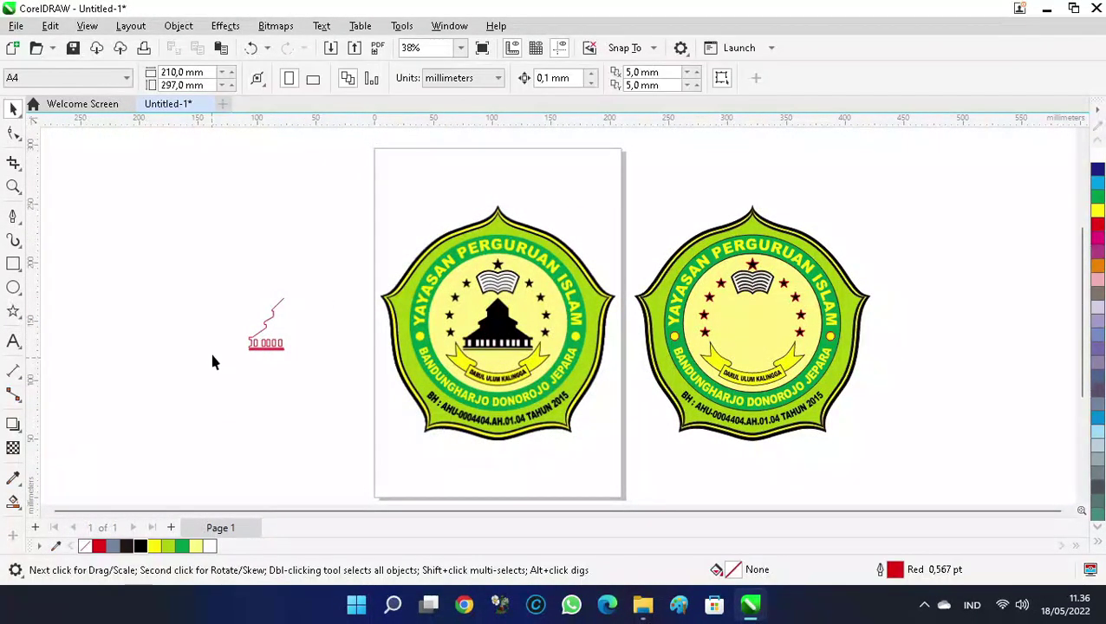
pyautogui.scroll(5, 237, 337)
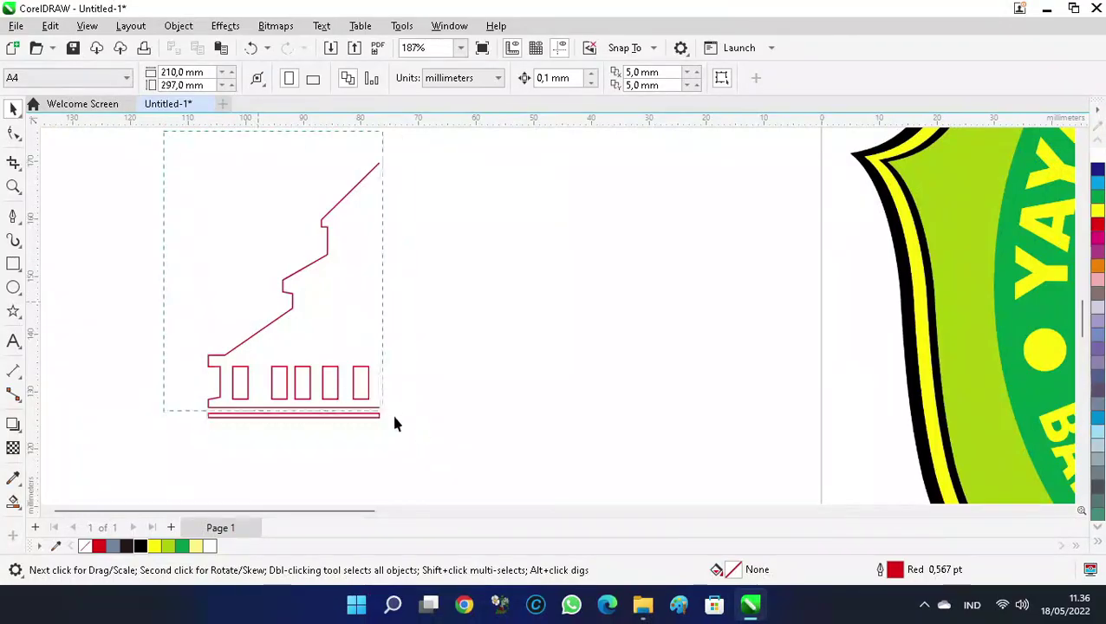
# Duplicate the traced half building with its windows and base bar, mirror the copy horizontally, and join it to the original half
pyautogui.click(334, 387)
pyautogui.moveTo(333, 387); pyautogui.dragTo(563, 365)
pyautogui.click(388, 78)
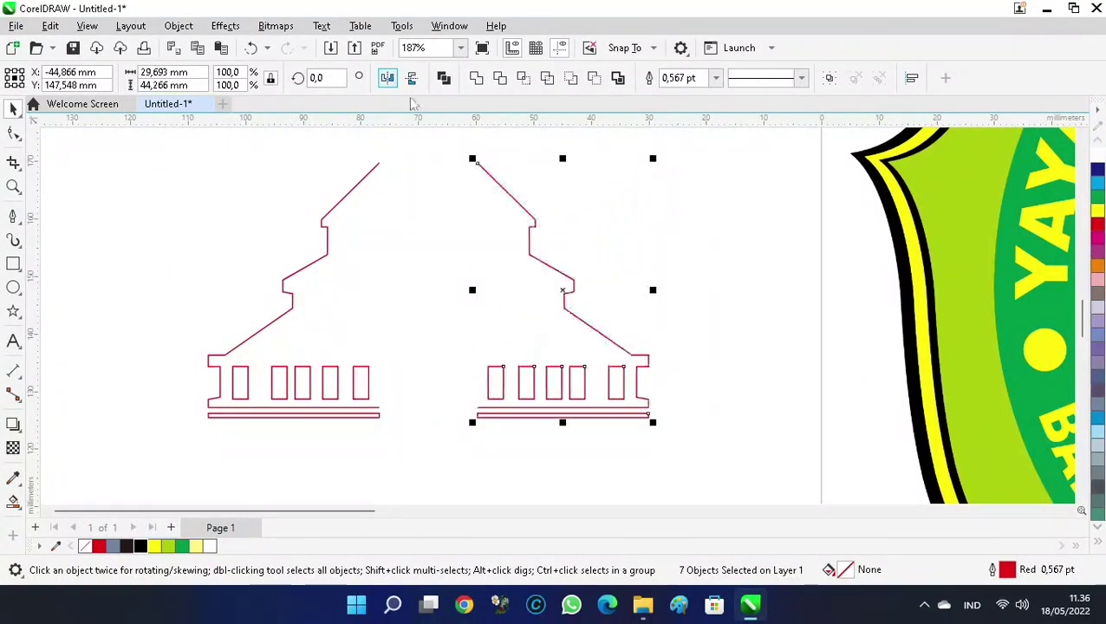
pyautogui.moveTo(480, 161); pyautogui.dragTo(382, 170)
pyautogui.click(245, 319)
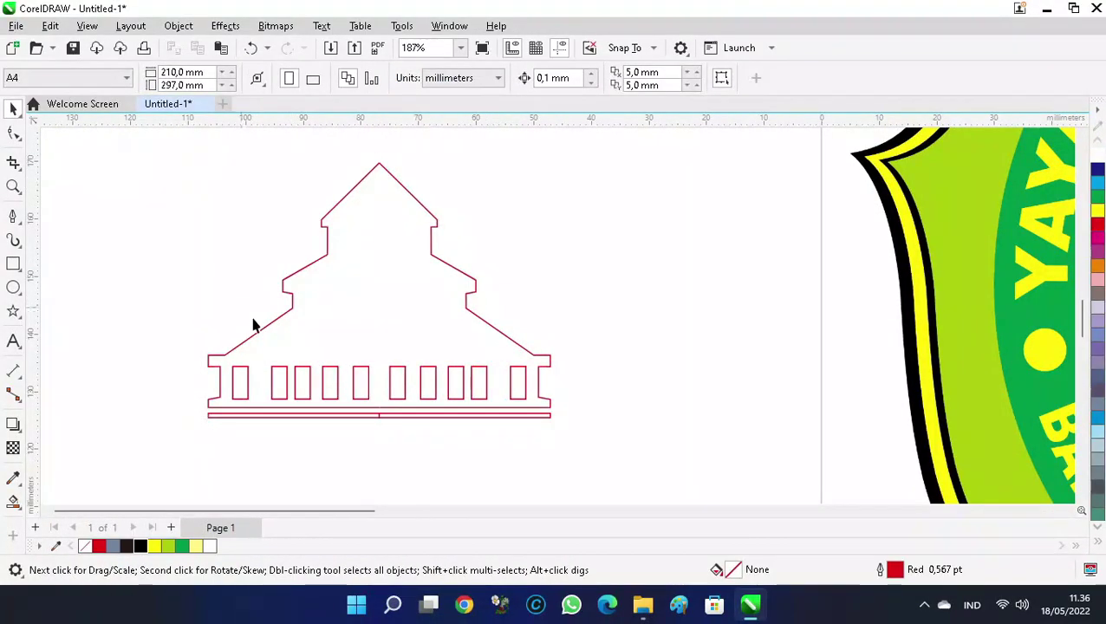
# Fill the building's enclosed area around the windows with blue-grey C40 M20 Y0 K40 using Smart Fill
pyautogui.click(13, 501)
pyautogui.click(346, 323)
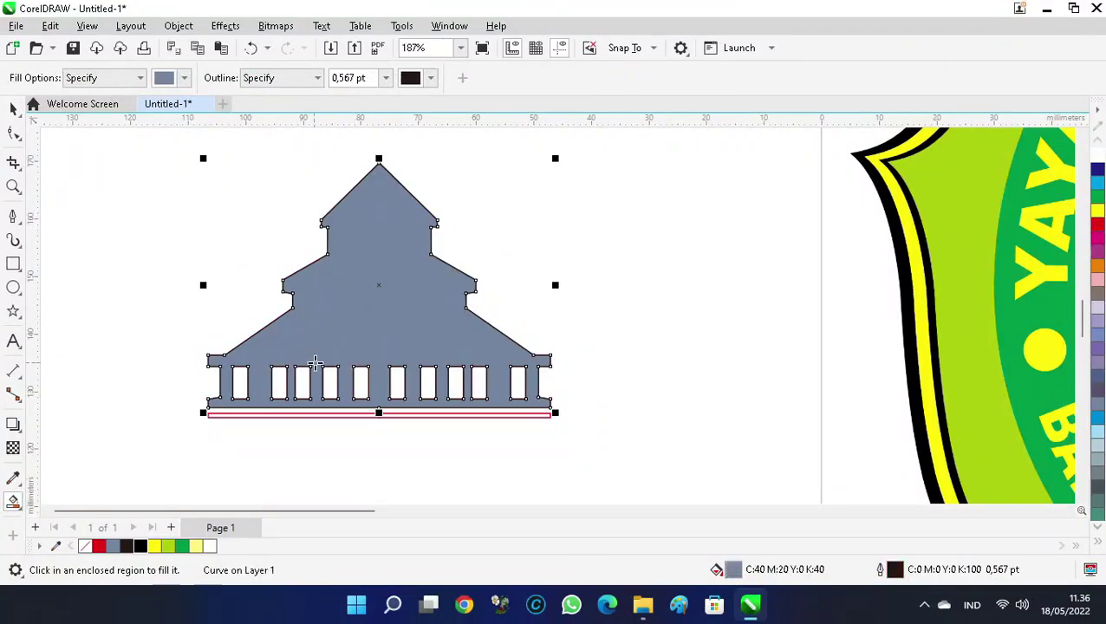
pyautogui.press('space')
pyautogui.click(241, 336)
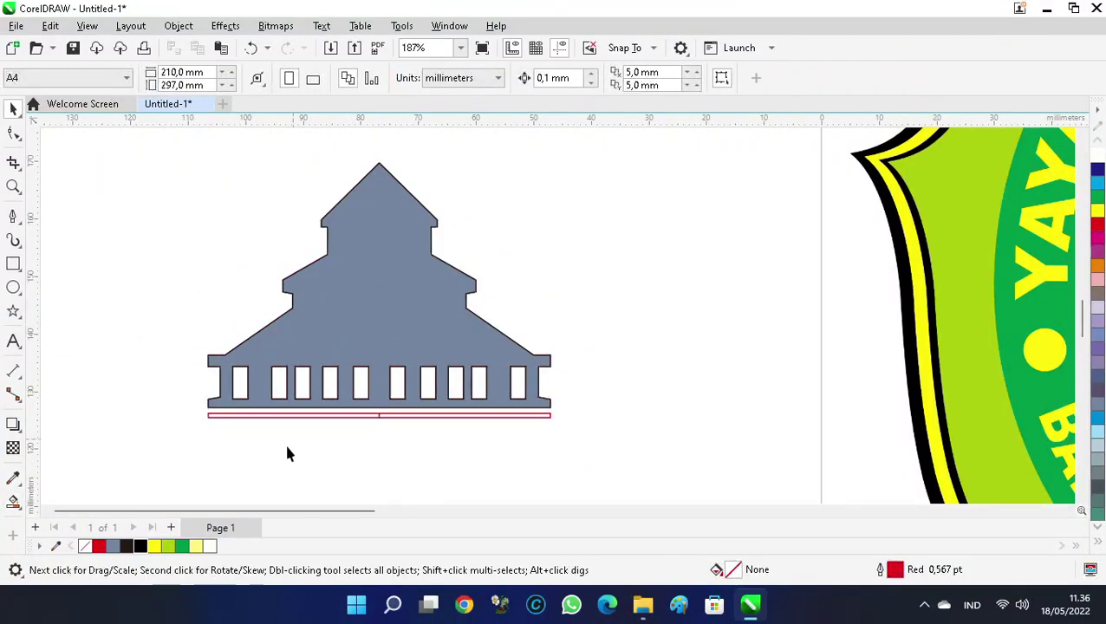
# Weld the two halves of the base bar into one and weld the bar to the filled building silhouette
pyautogui.moveTo(605, 473); pyautogui.dragTo(605, 472)
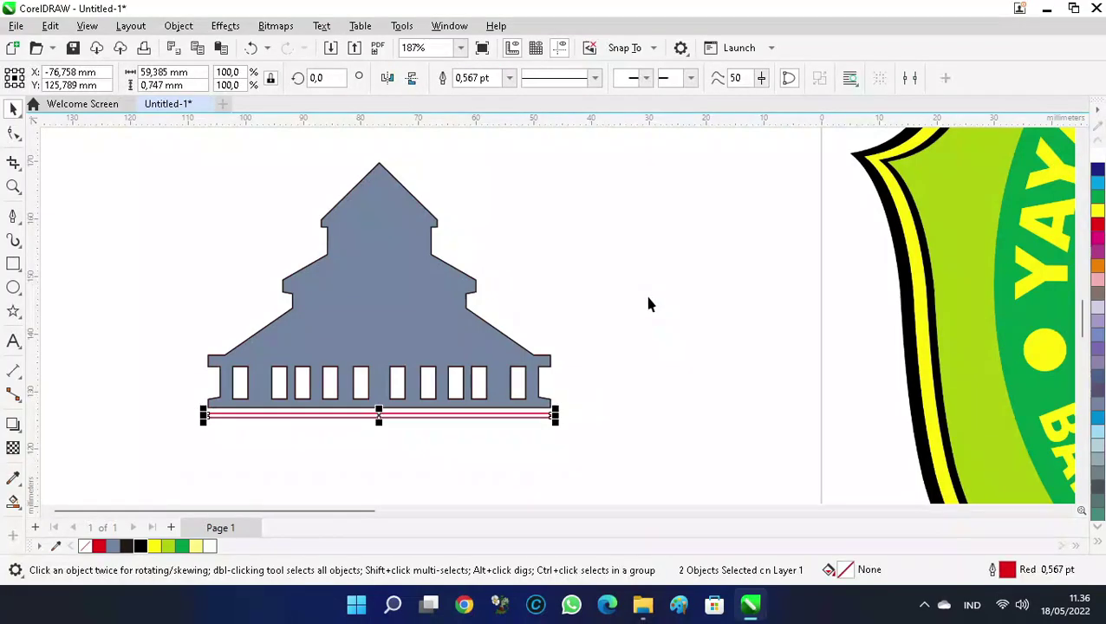
pyautogui.click(646, 303)
pyautogui.click(417, 417)
pyautogui.keyDown('shift'); pyautogui.click(464, 245); pyautogui.keyUp('shift')
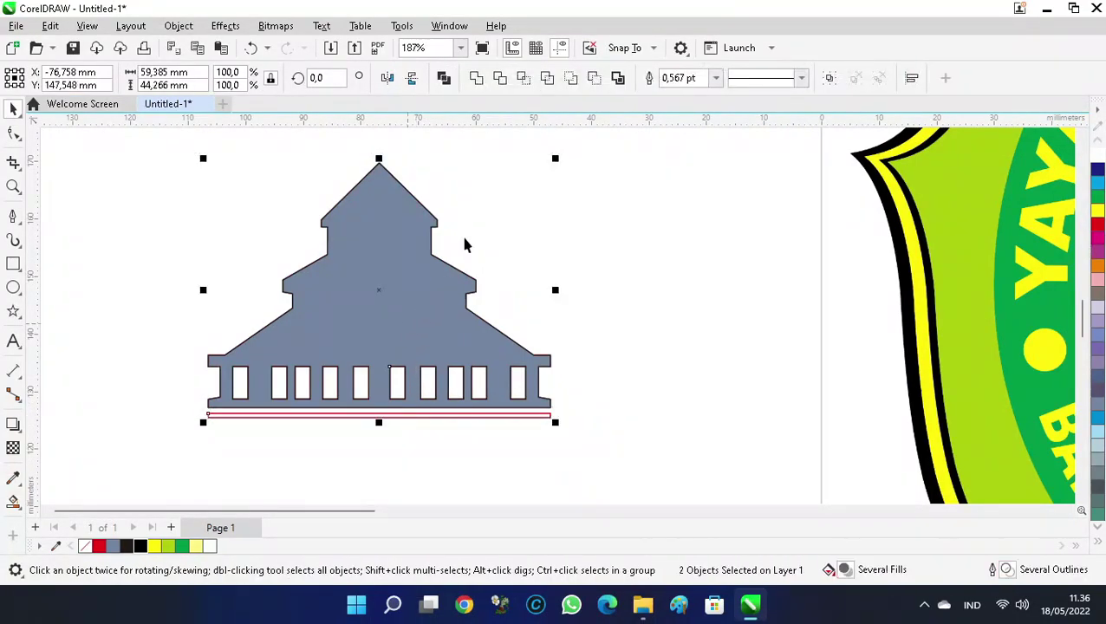
pyautogui.click(476, 79)
# Move the filled building together with its window rectangles off the traced outlines and delete the leftover outlines
pyautogui.moveTo(156, 355); pyautogui.dragTo(533, 402)
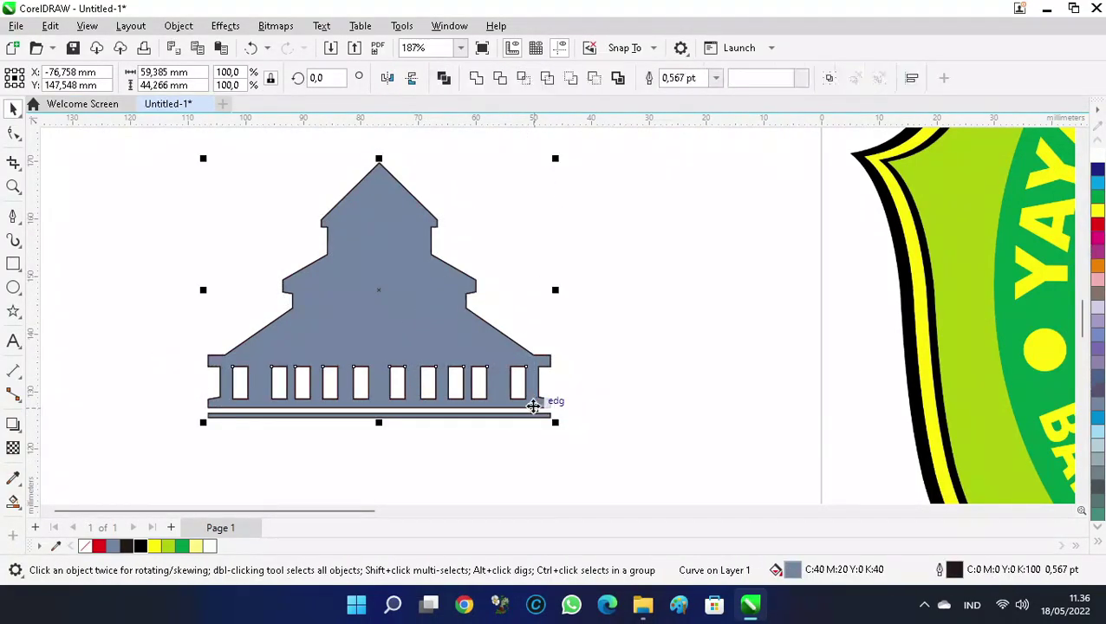
pyautogui.scroll(-1, 719, 326)
pyautogui.moveTo(548, 309); pyautogui.dragTo(337, 316)
pyautogui.moveTo(429, 186); pyautogui.dragTo(691, 416)
pyautogui.press('Delete')
pyautogui.moveTo(343, 314); pyautogui.dragTo(596, 315)
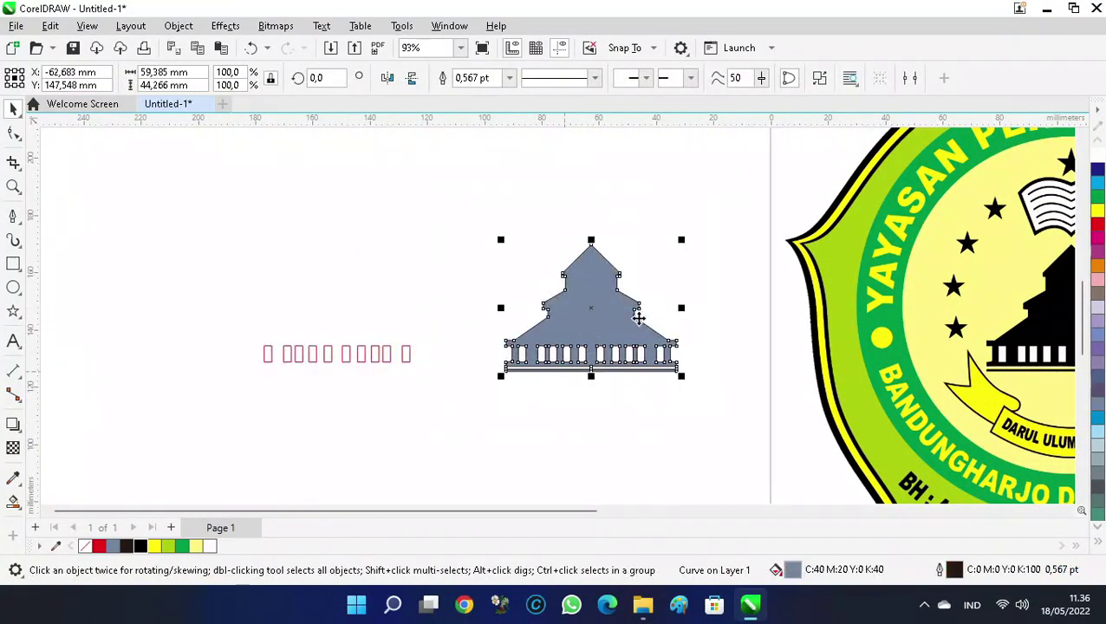
pyautogui.hotkey('ctrl', 'z')
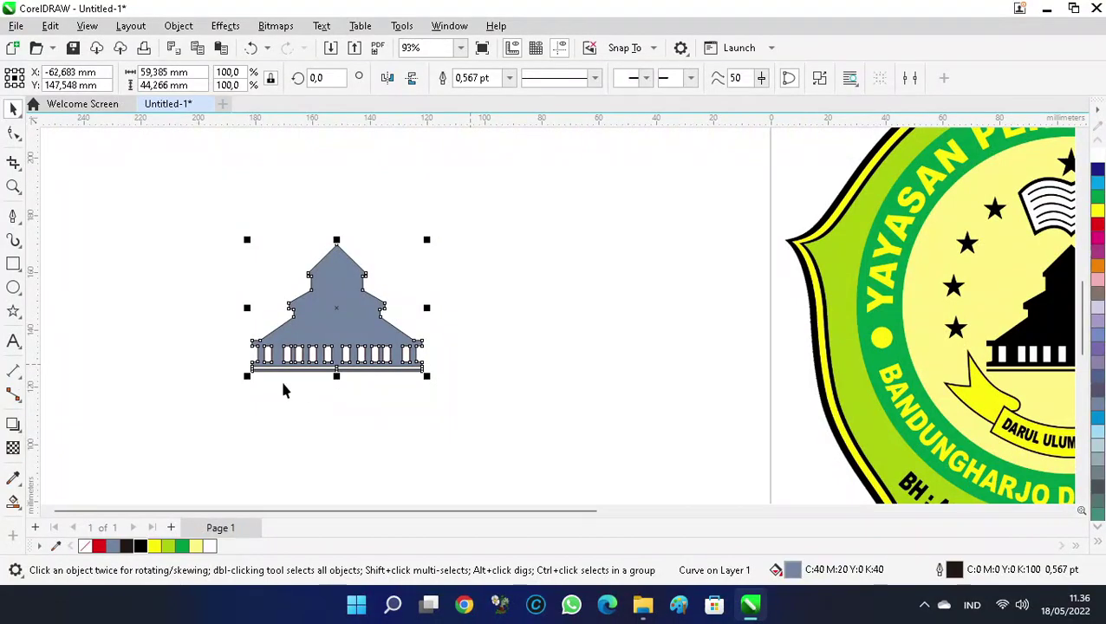
# Fill the ten window rectangles white and the building silhouette black
pyautogui.click(166, 321)
pyautogui.moveTo(166, 321); pyautogui.dragTo(491, 392)
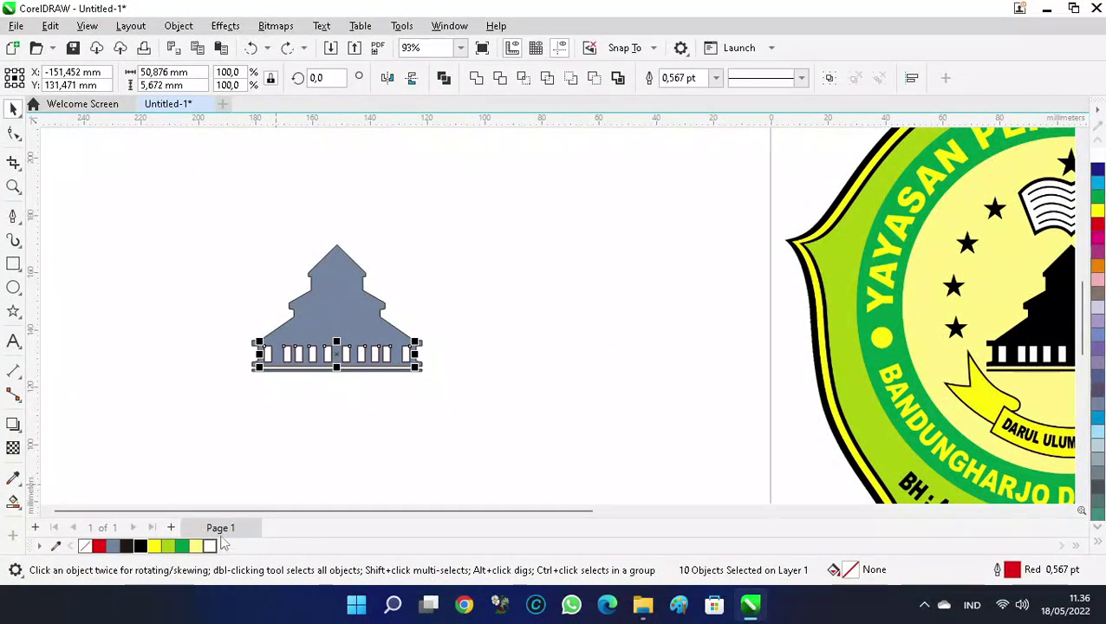
pyautogui.click(331, 306)
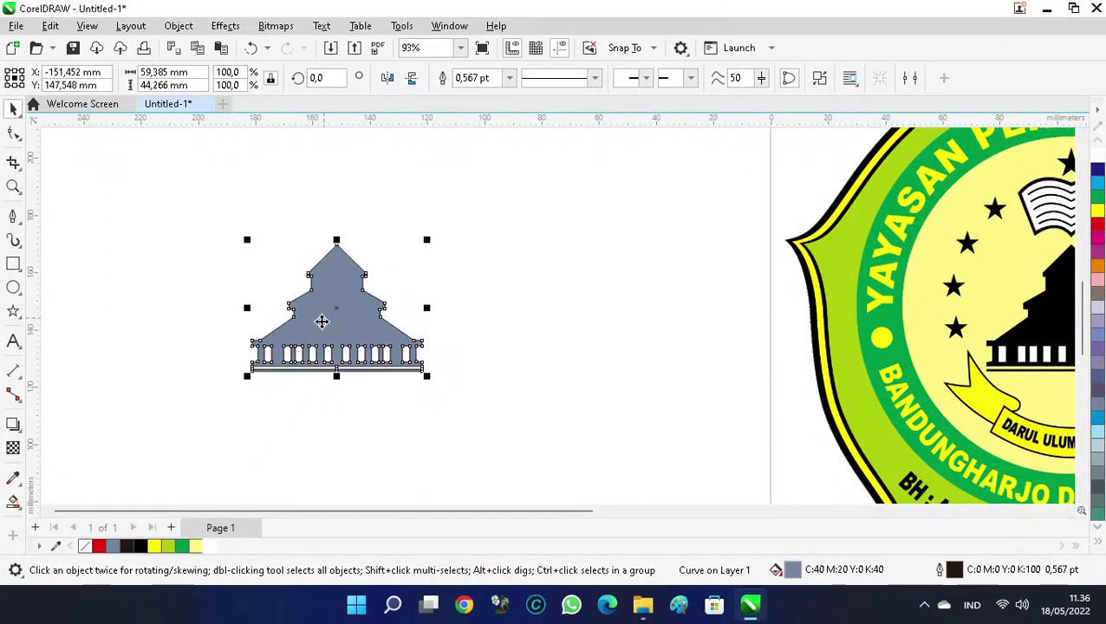
pyautogui.click(141, 545)
# Delete the lower corner node of the upper roof's right eave and move the remaining roof node in line with the wall below
pyautogui.scroll(-1, 222, 434)
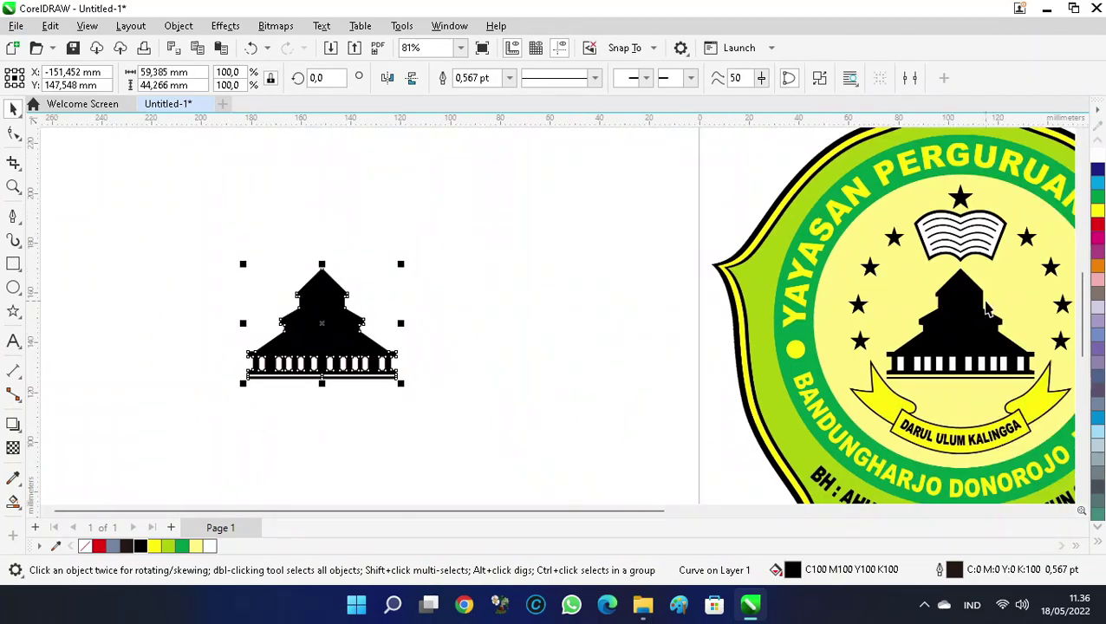
pyautogui.scroll(3, 329, 301)
pyautogui.press('z')
pyautogui.moveTo(316, 234); pyautogui.dragTo(382, 311)
pyautogui.moveTo(356, 217); pyautogui.dragTo(698, 424)
pyautogui.press('space')
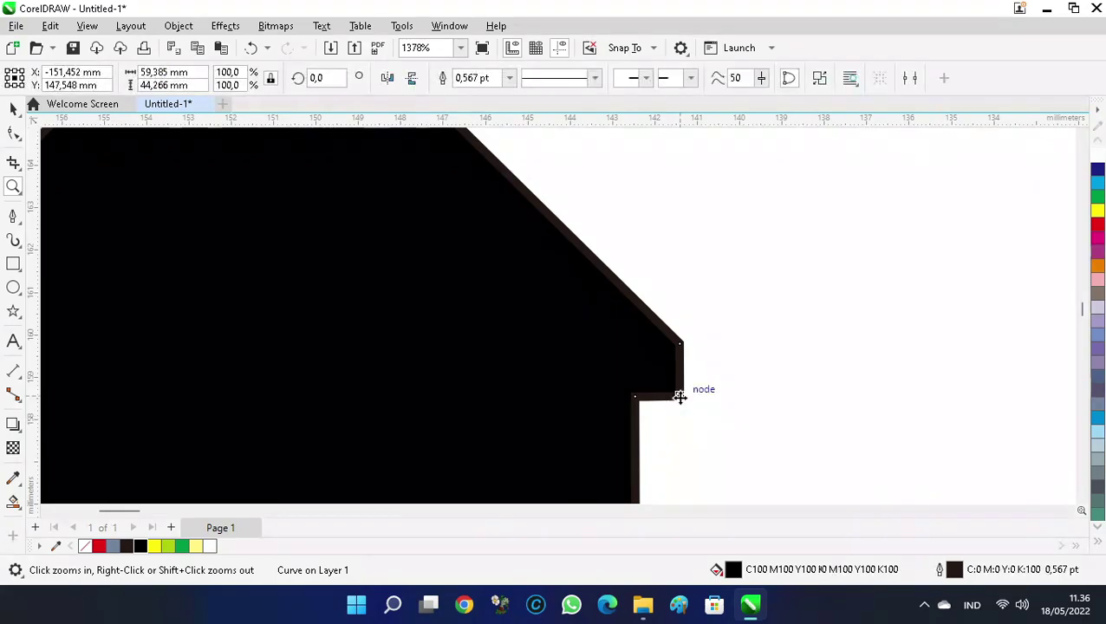
pyautogui.scroll(2, 654, 378)
pyautogui.press('F10')
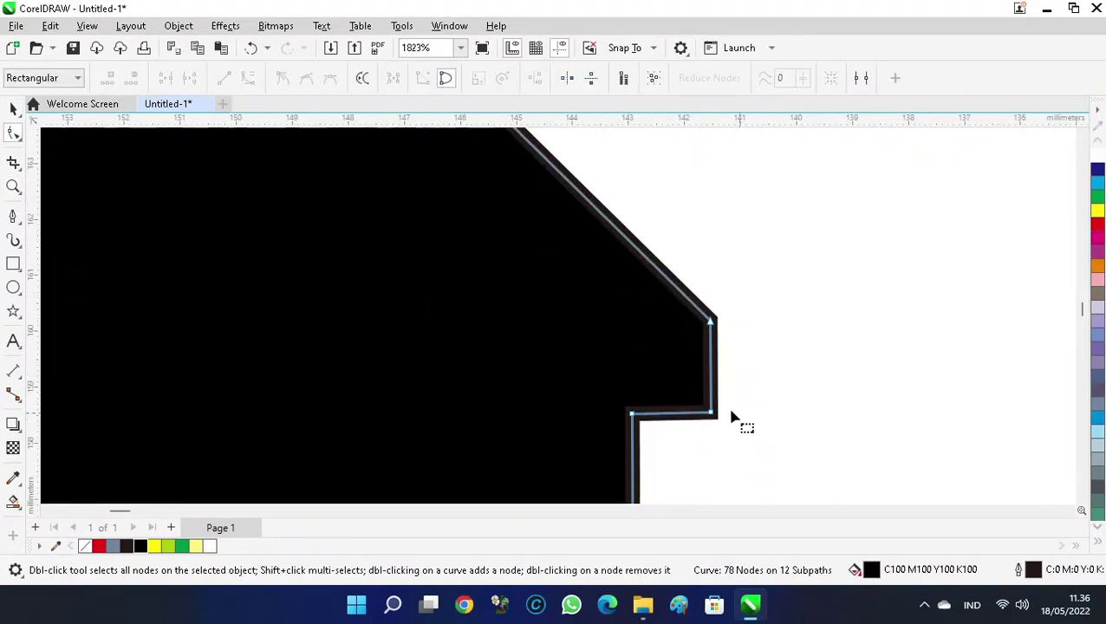
pyautogui.doubleClick(707, 414)
pyautogui.moveTo(711, 310); pyautogui.dragTo(619, 215)
pyautogui.scroll(-3, 698, 338)
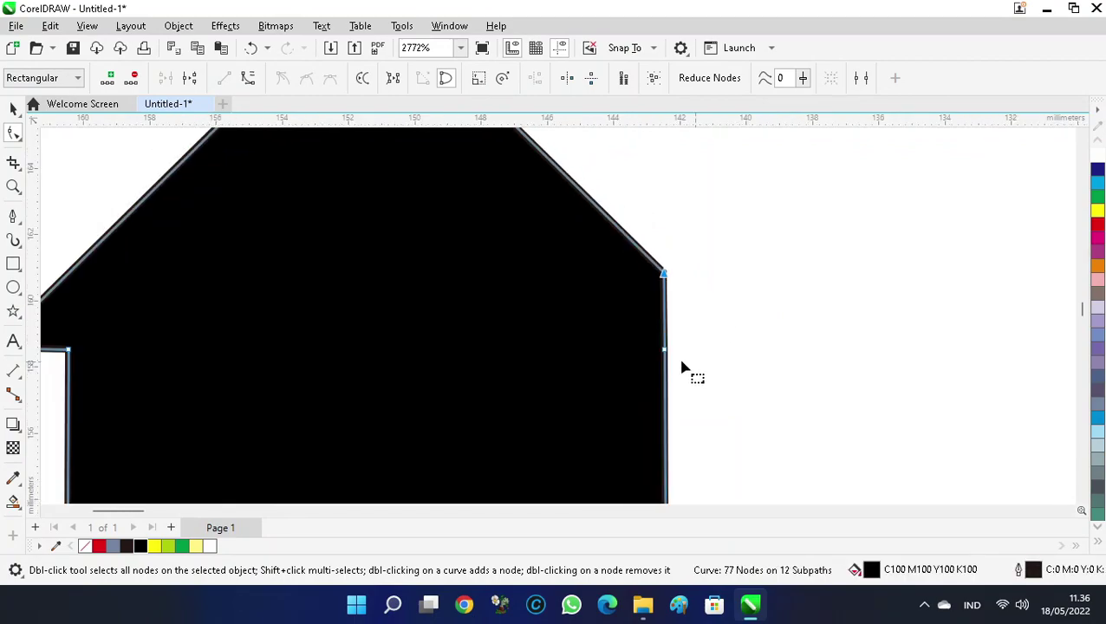
pyautogui.scroll(-4, 676, 359)
pyautogui.press('space')
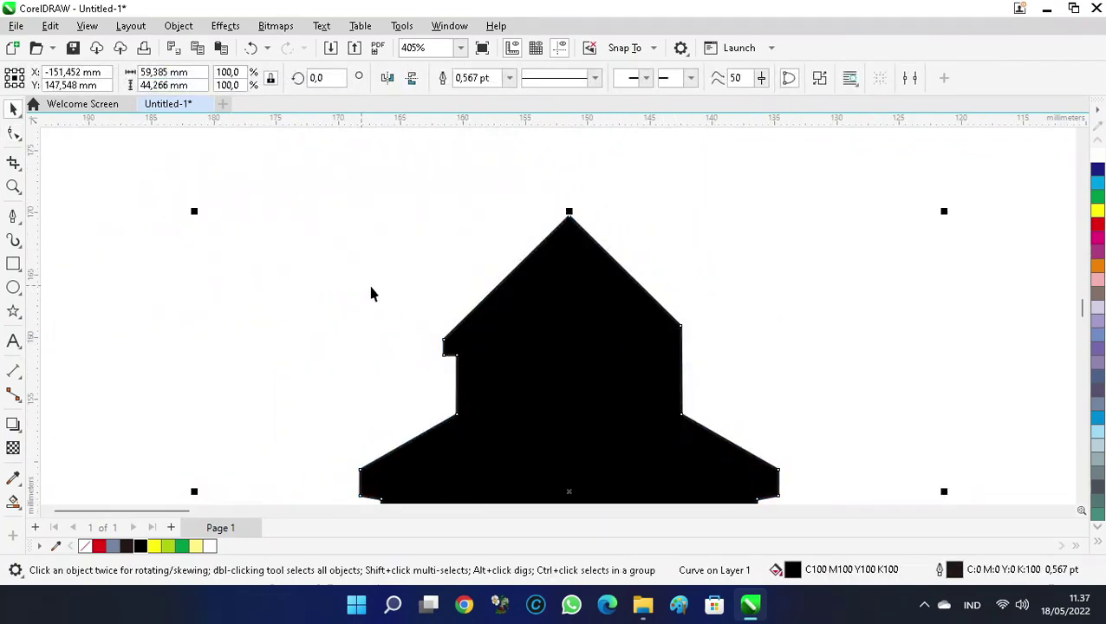
# Group the building with its windows and centre the group horizontally inside the recreated logo
pyautogui.press('F4')
pyautogui.scroll(-2, 371, 296)
pyautogui.moveTo(105, 234); pyautogui.dragTo(233, 366)
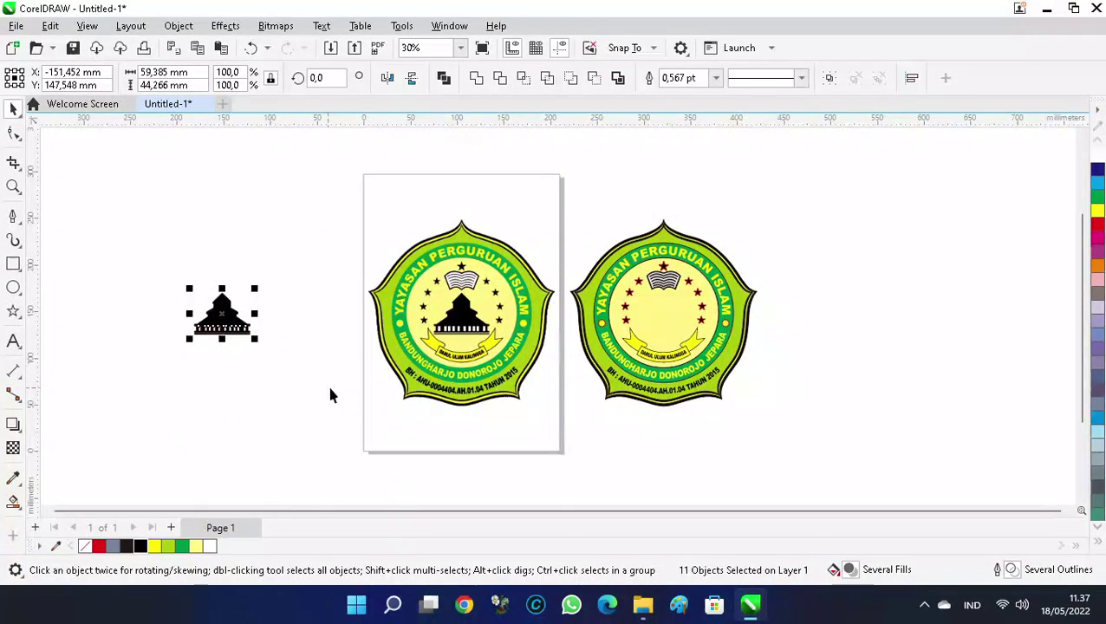
pyautogui.hotkey('ctrl', 'g')
pyautogui.keyDown('shift'); pyautogui.click(671, 317); pyautogui.keyUp('shift')
pyautogui.press('c')
pyautogui.click(830, 274)
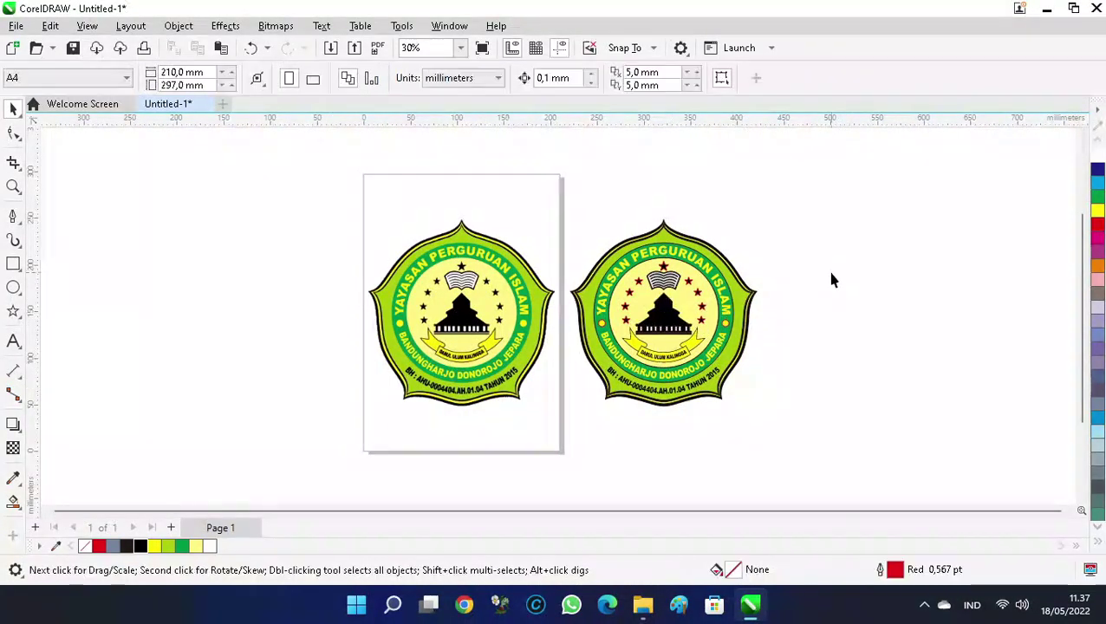
# Set the outline width of all objects in the recreated logo to None
pyautogui.press('F4')
pyautogui.scroll(-1, 702, 305)
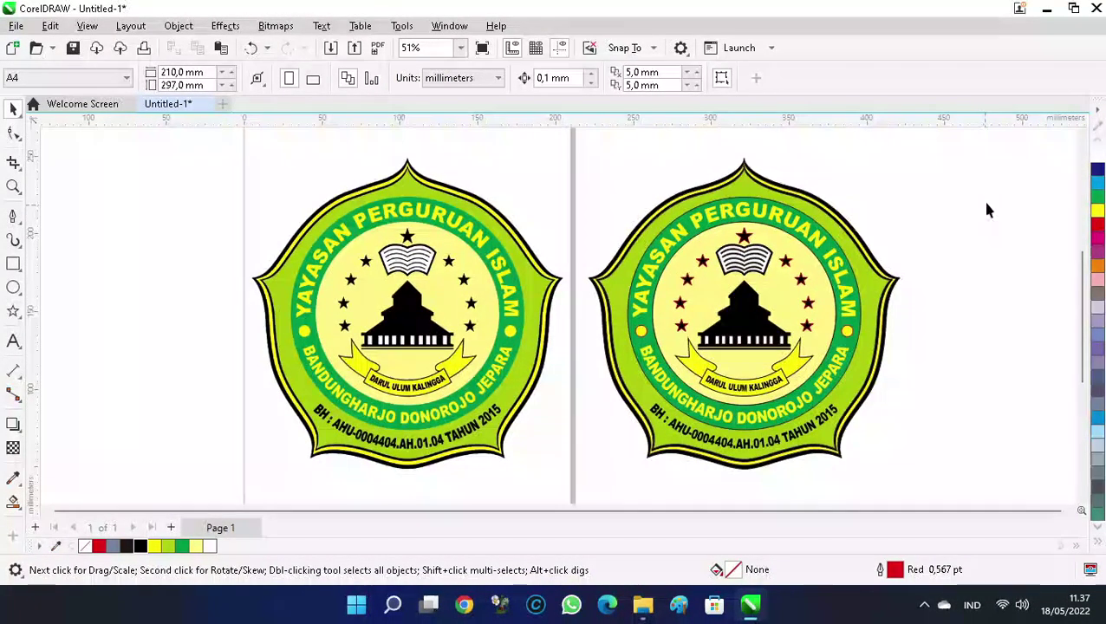
pyautogui.moveTo(891, 256); pyautogui.dragTo(572, 471)
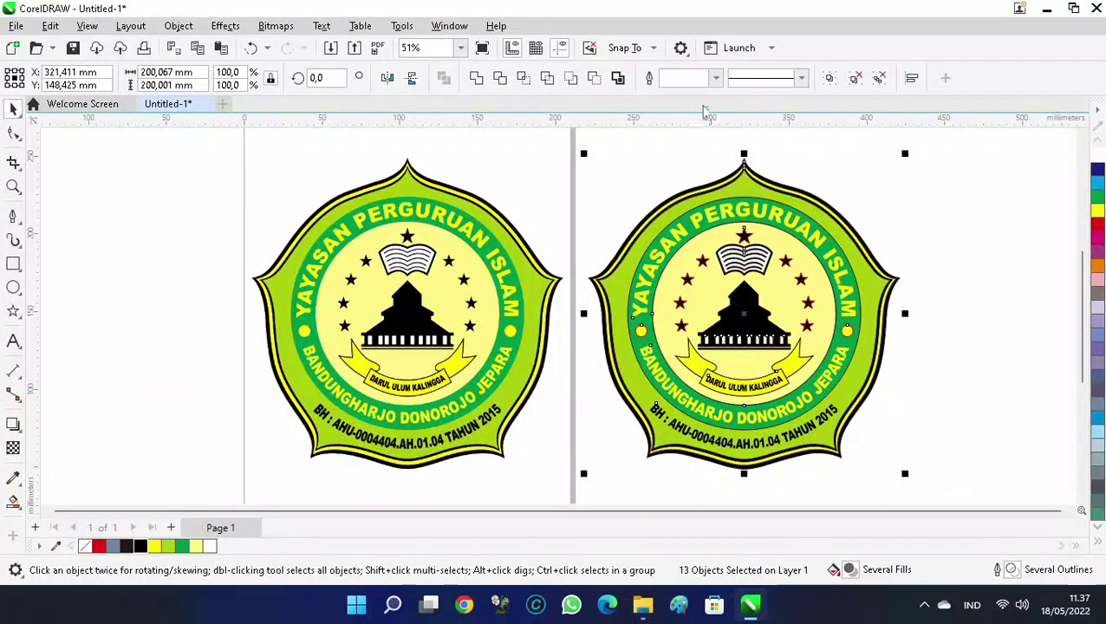
pyautogui.click(715, 78)
pyautogui.click(672, 94)
pyautogui.click(905, 235)
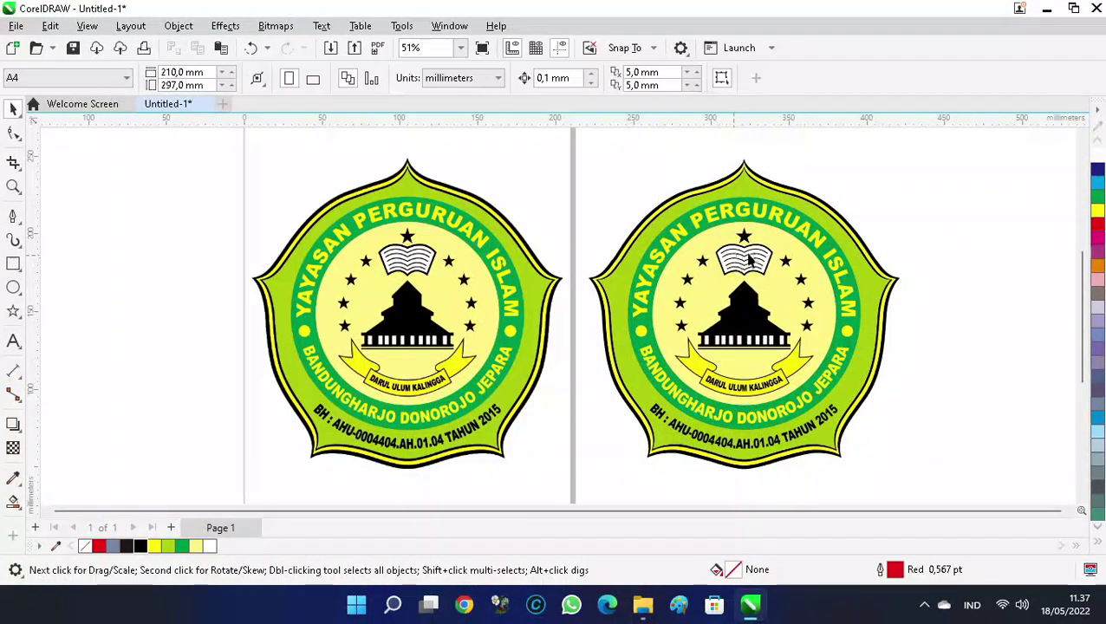
# Group all objects of the recreated logo and preview both logos full screen
pyautogui.scroll(-1, 737, 261)
pyautogui.moveTo(619, 411); pyautogui.dragTo(573, 480)
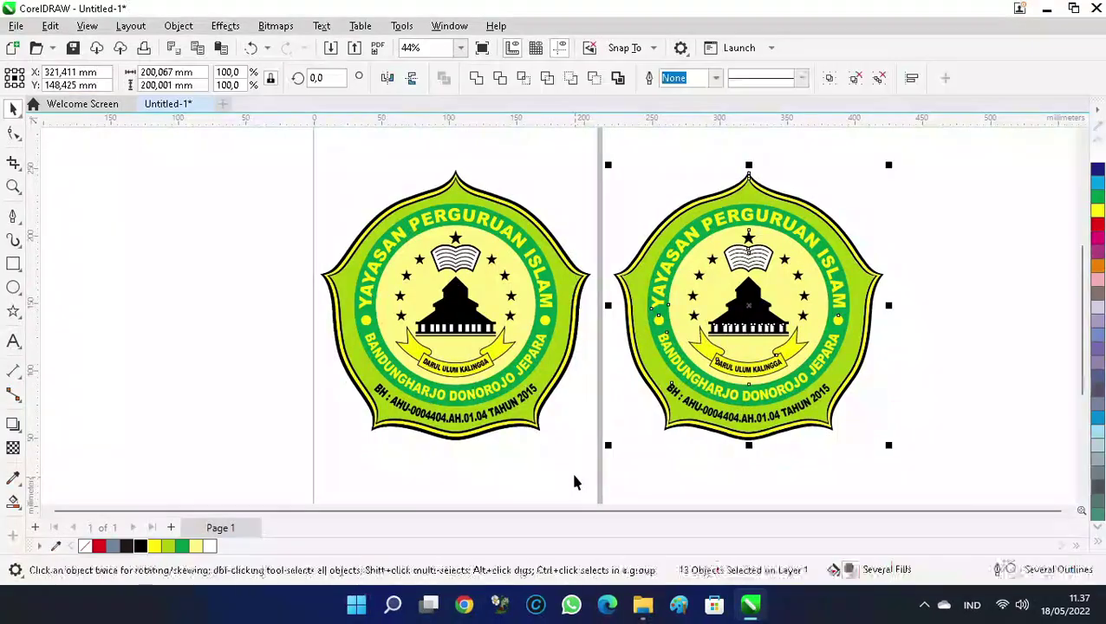
pyautogui.hotkey('ctrl', 'g')
pyautogui.click(600, 404)
pyautogui.press('F4')
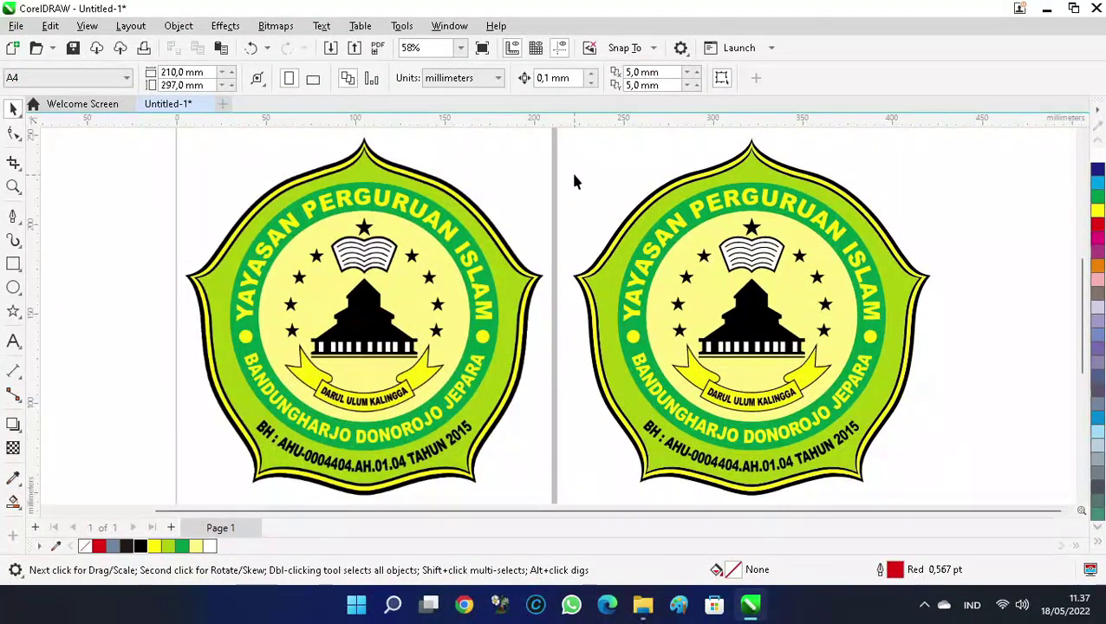
pyautogui.press('F9')
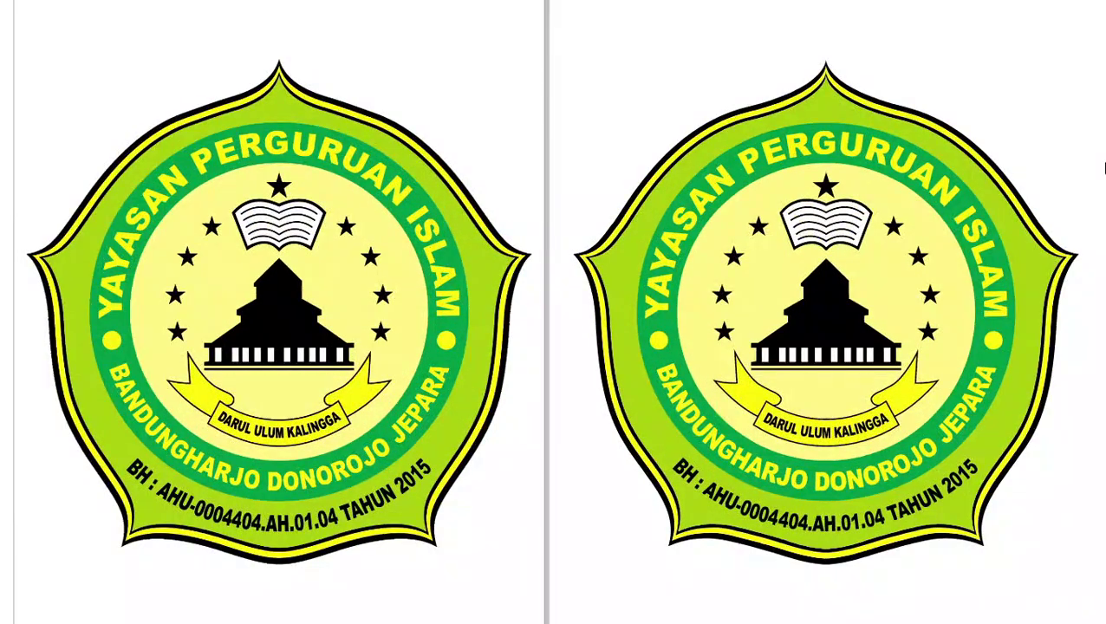